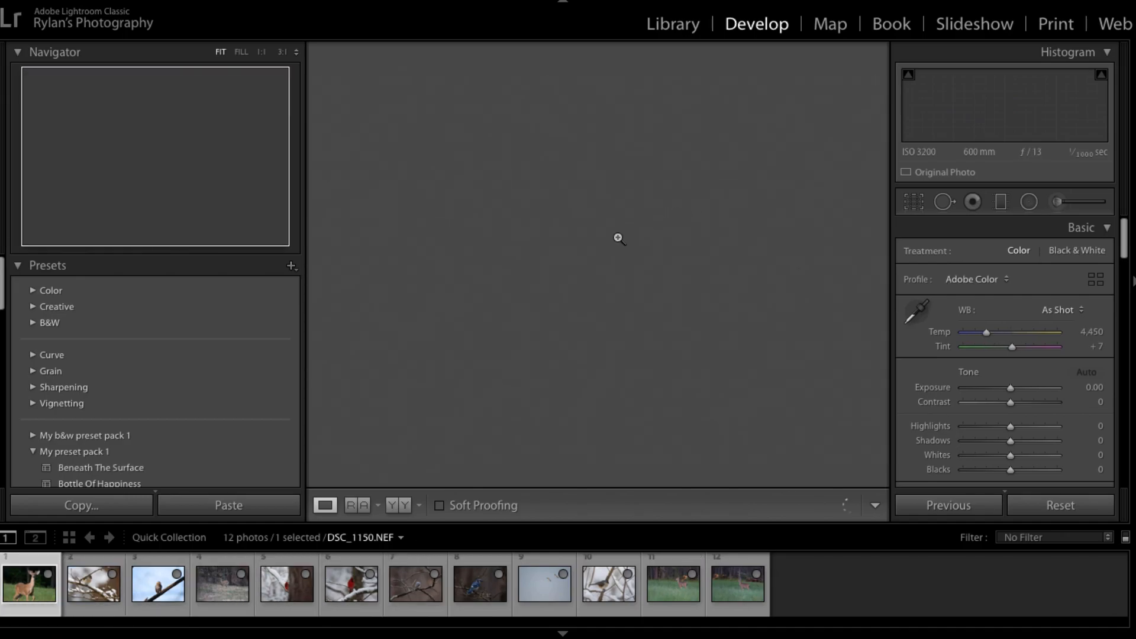
Switch to the second photo in the collection, DSC_1361-Edit.tif, showing the bird on a snowy branch.
key("Right")
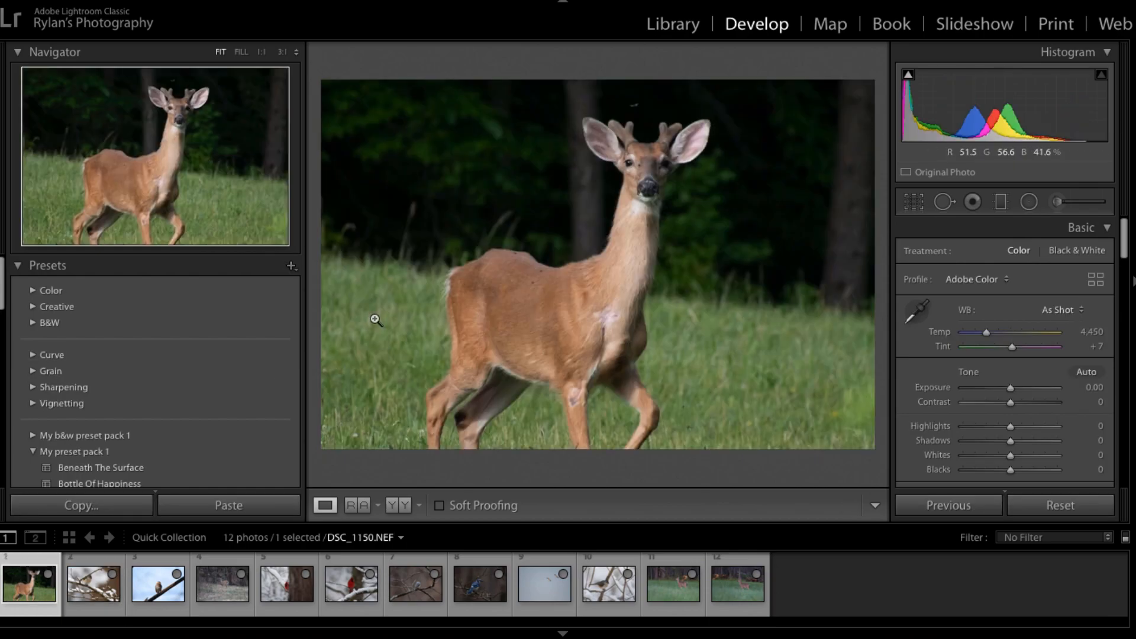
key("Right")
key("Left")
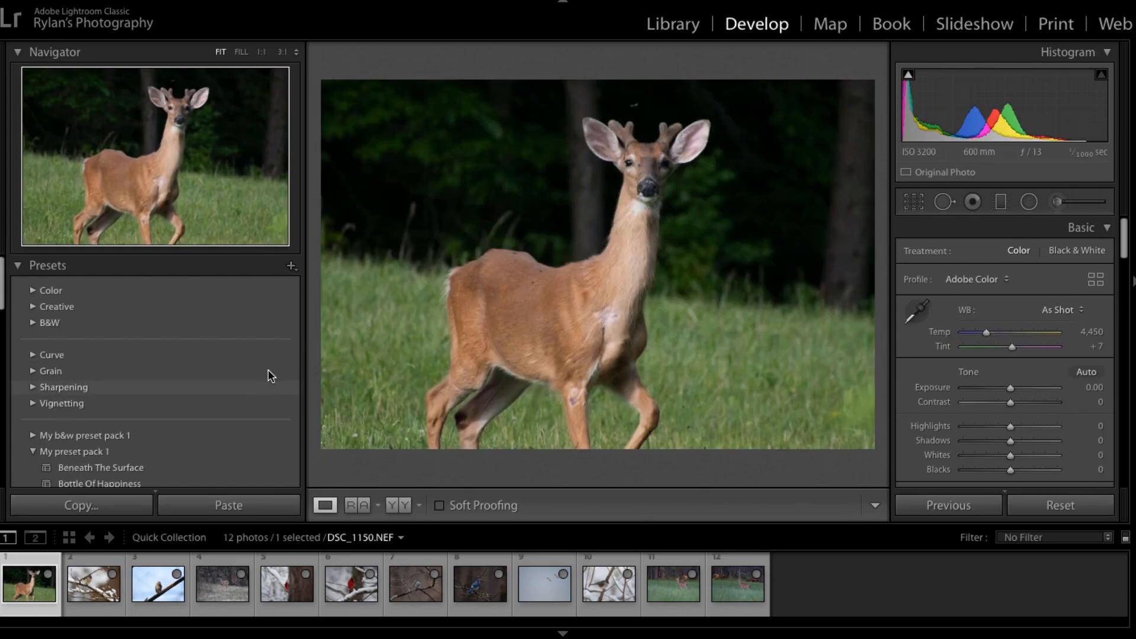
key("Right")
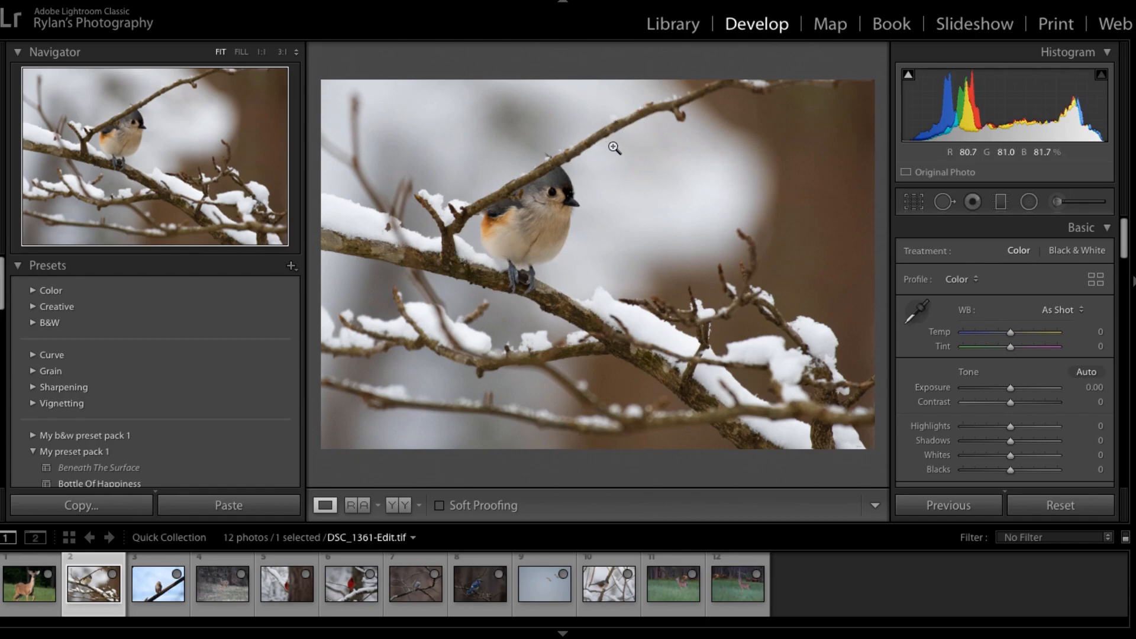
Crop the photo tighter around the bird and its branches, keeping the original aspect ratio.
key("r")
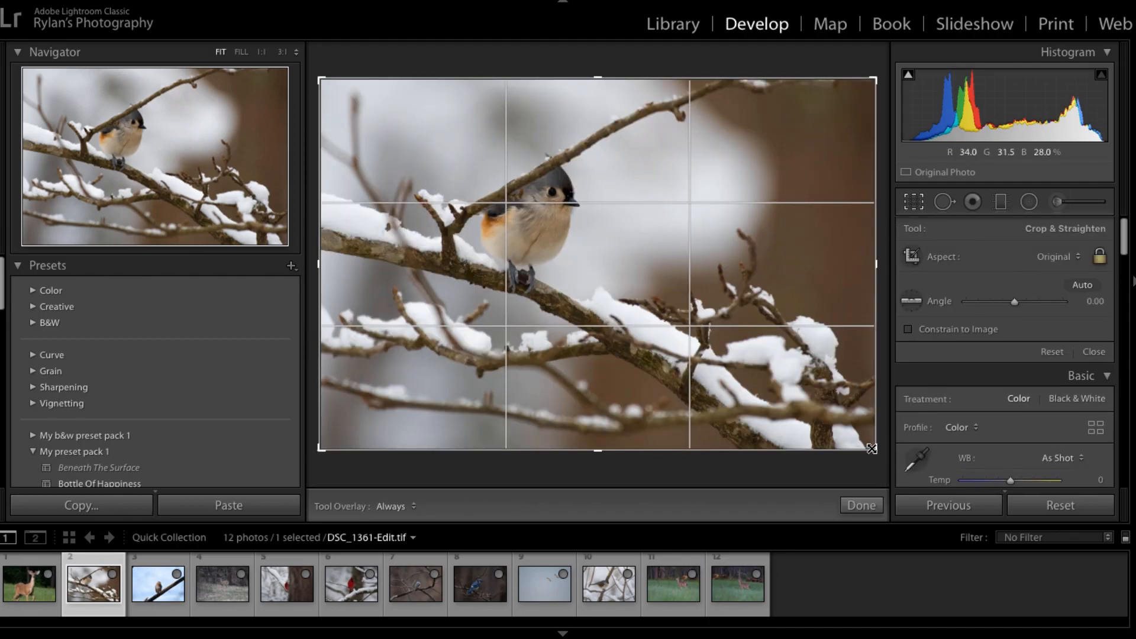
left_click_drag(871, 448, 798, 374)
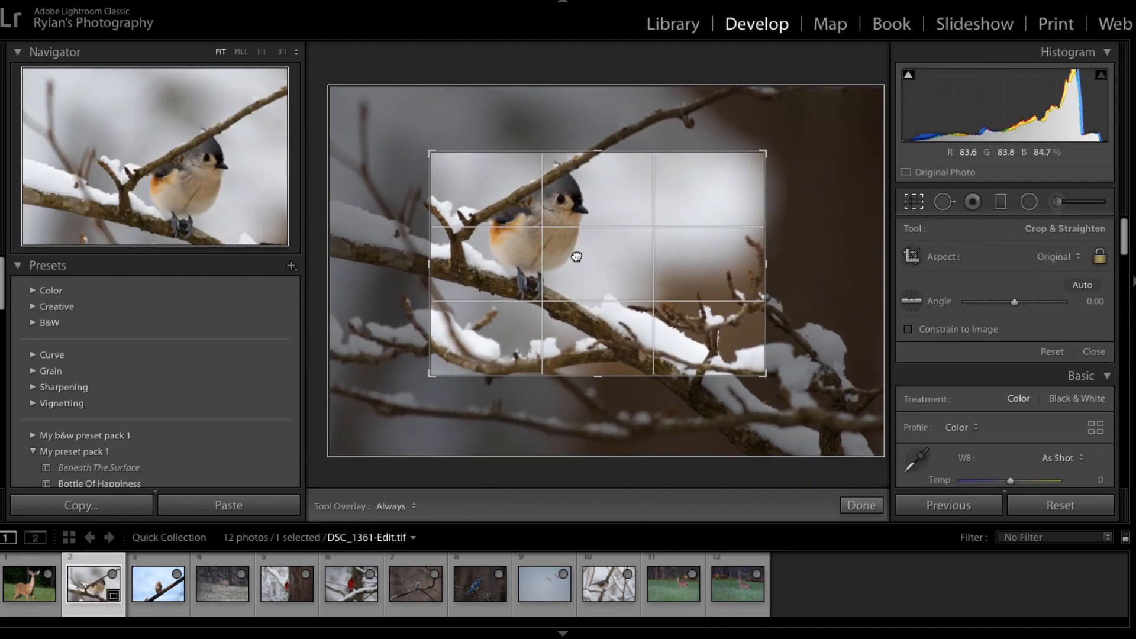
left_click_drag(762, 149, 800, 120)
mouse_move(659, 239)
left_mouse_down()
mouse_move(669, 221)
mouse_move(687, 226)
mouse_move(677, 225)
left_mouse_up()
key("Return")
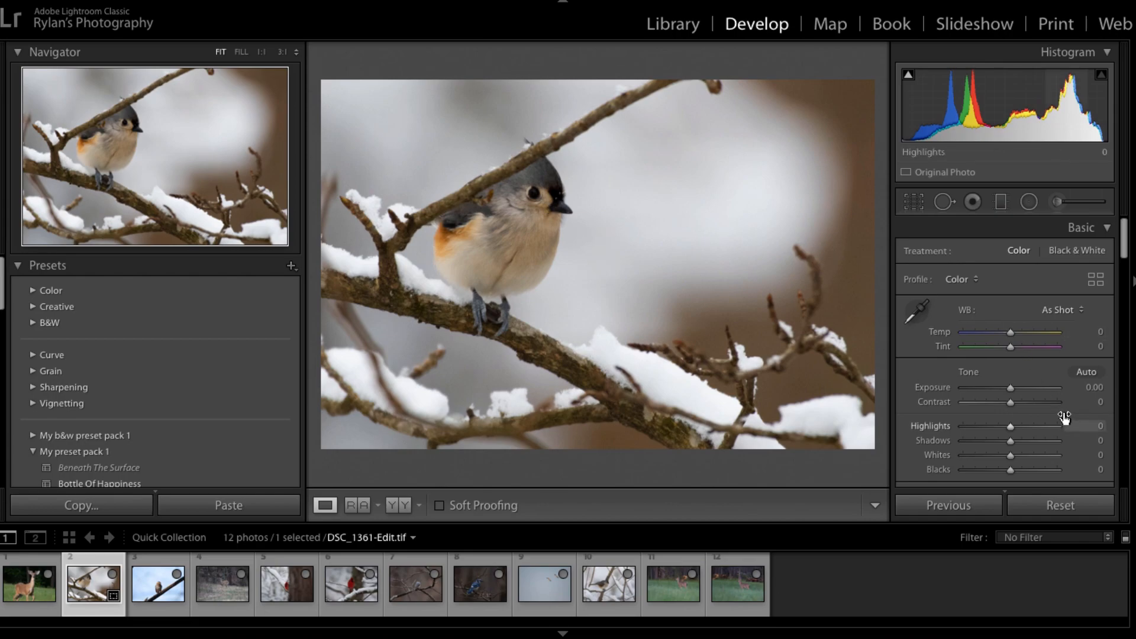
Set Exposure to +0.05, Contrast +18, Highlights +12, Shadows −13, Whites −2, Blacks +21 and Vibrance +13.
left_click_drag(1009, 388, 1011, 387)
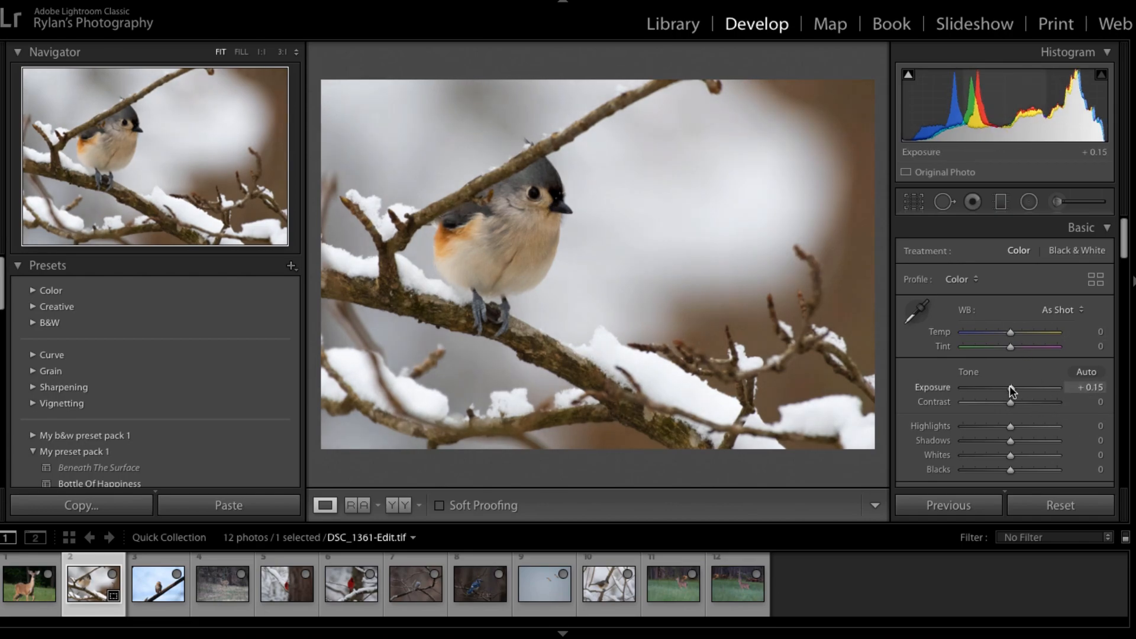
left_click_drag(1010, 387, 1016, 399)
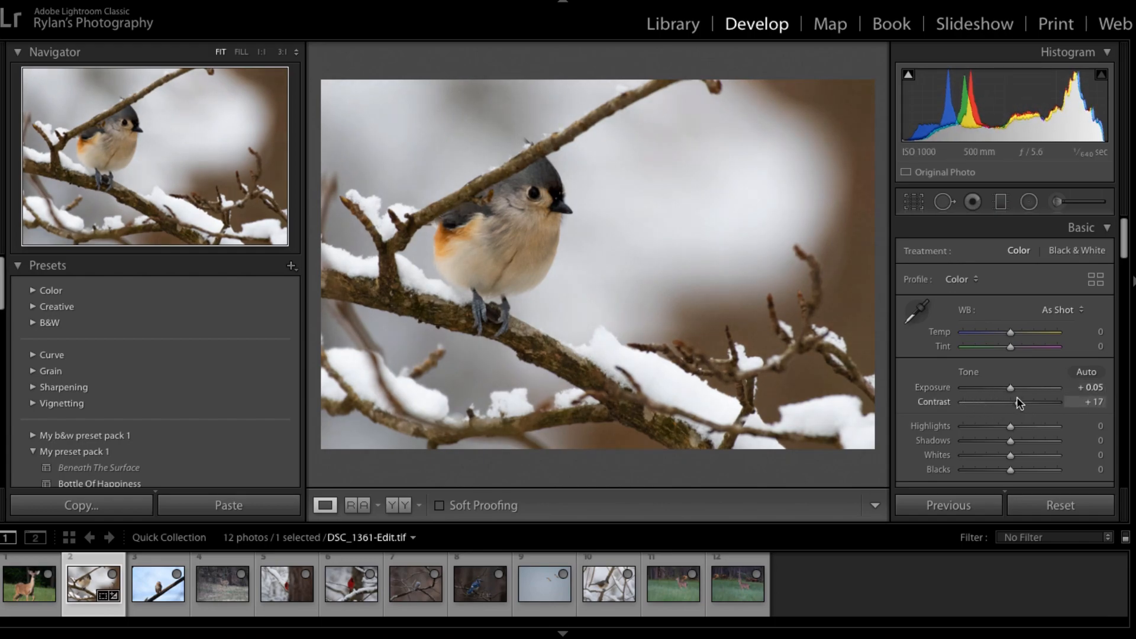
left_click_drag(1004, 423, 1011, 452)
scroll(982, 423, "down", 2)
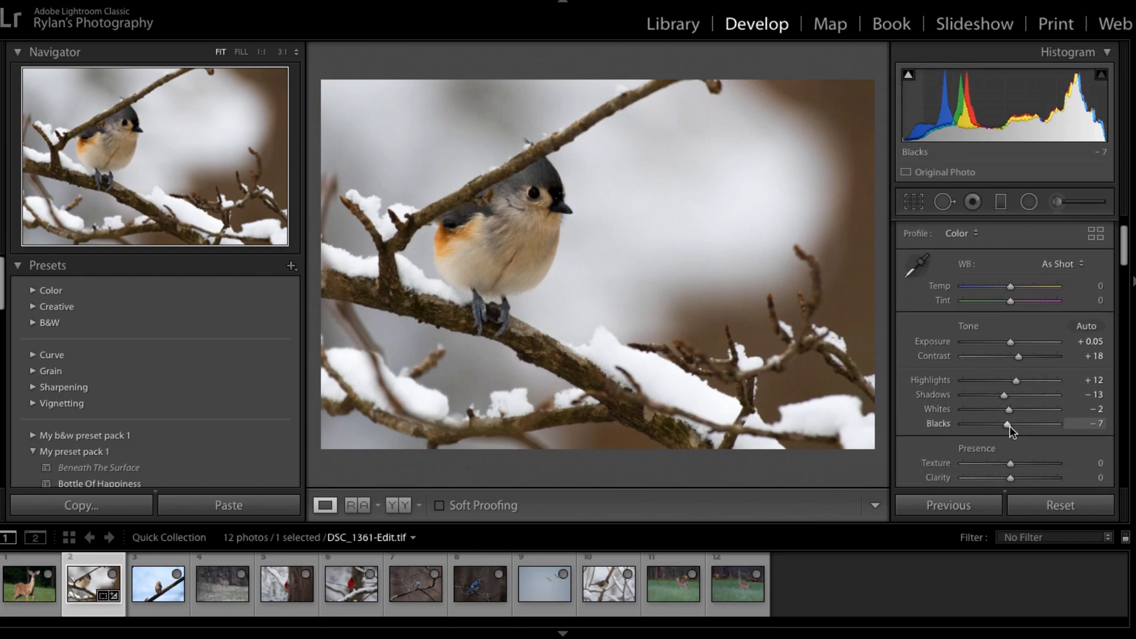
left_click_drag(1009, 424, 1022, 425)
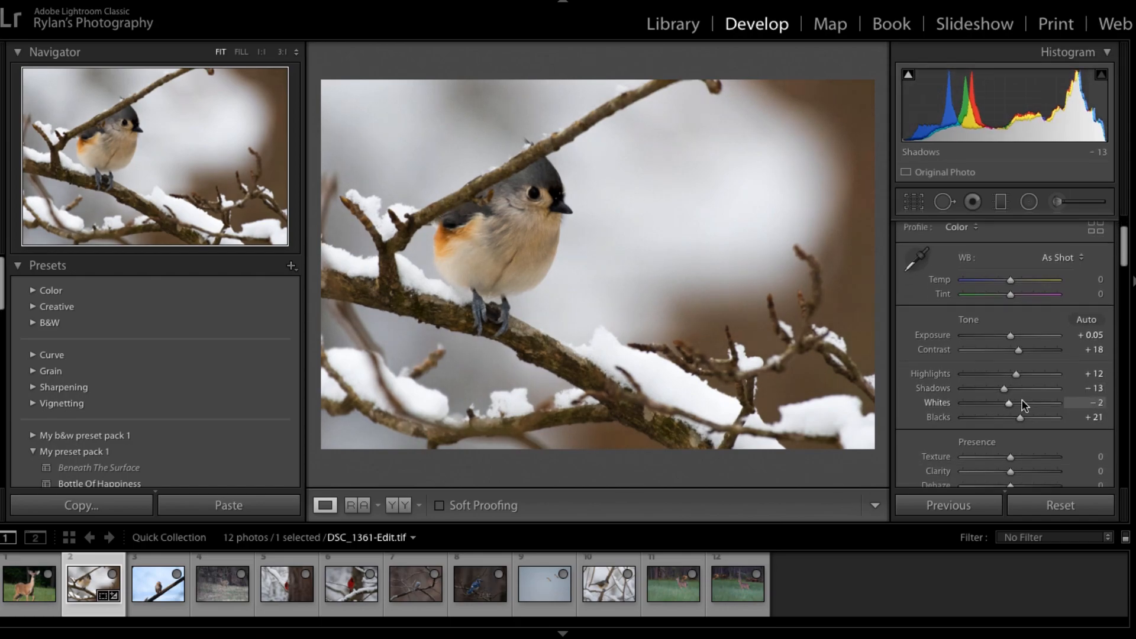
scroll(1006, 384, "down", 5)
left_click_drag(1003, 404, 1011, 402)
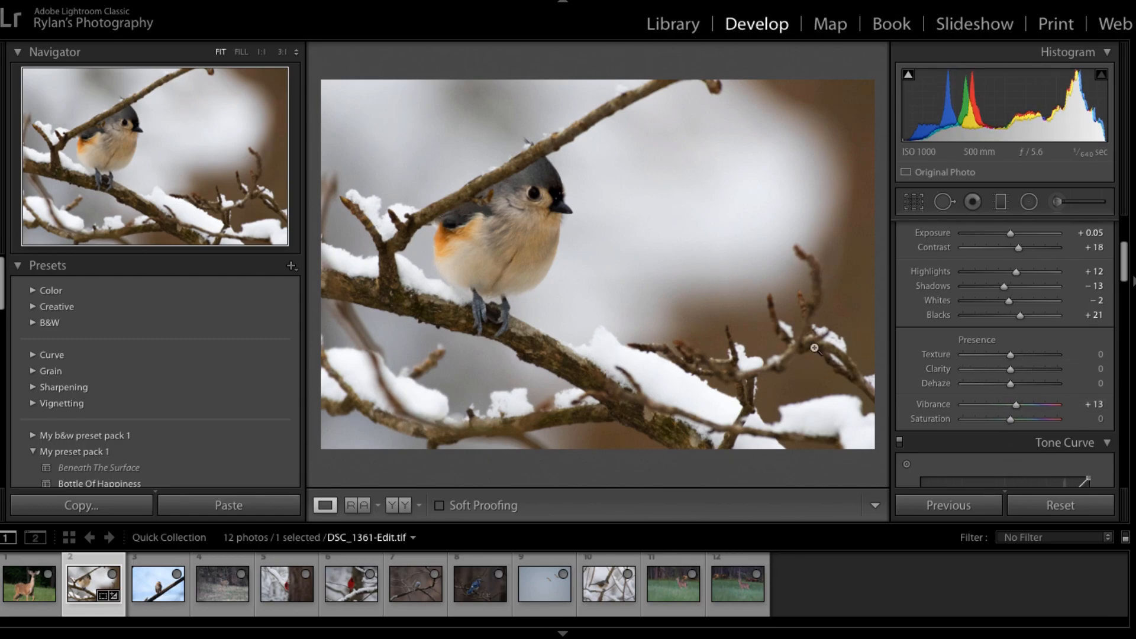
Reduce the noise around the bird, setting noise reduction Luminance to 46 and its Detail to 100.
left_click(533, 210)
left_click_drag(535, 209, 574, 243)
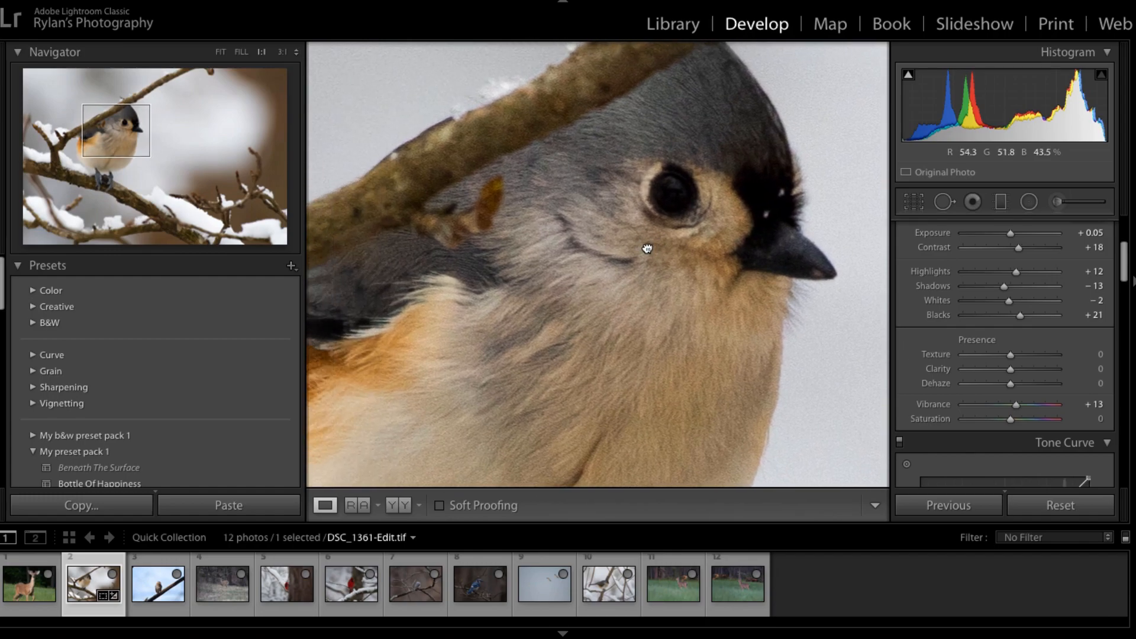
left_click(642, 249)
left_click_drag(540, 192, 637, 220)
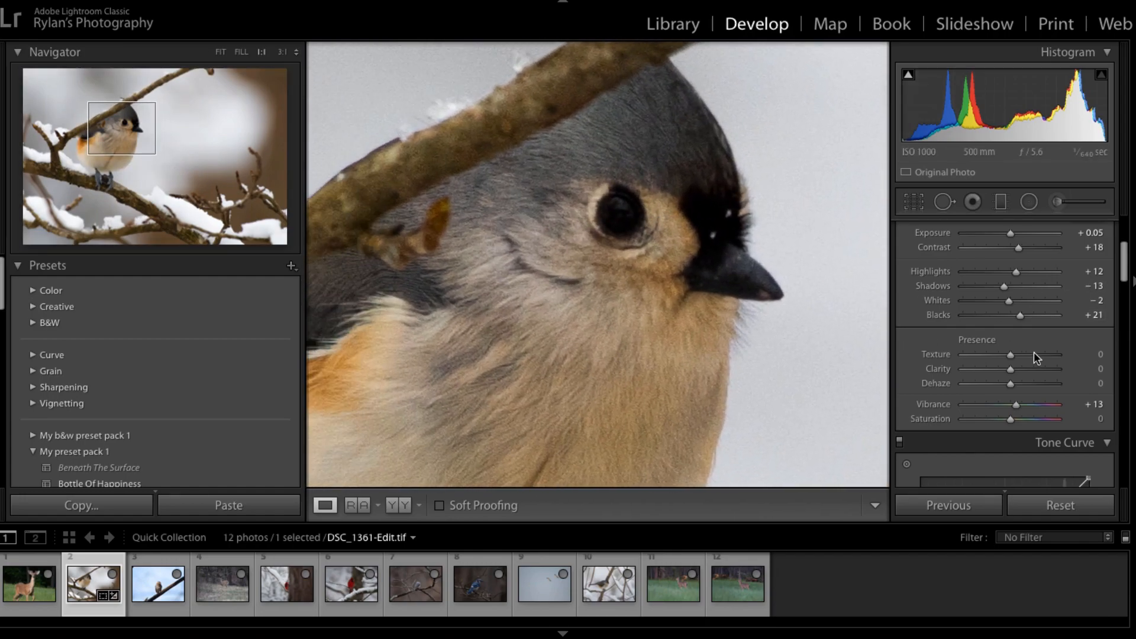
scroll(976, 296, "down", 10)
scroll(981, 299, "down", 5)
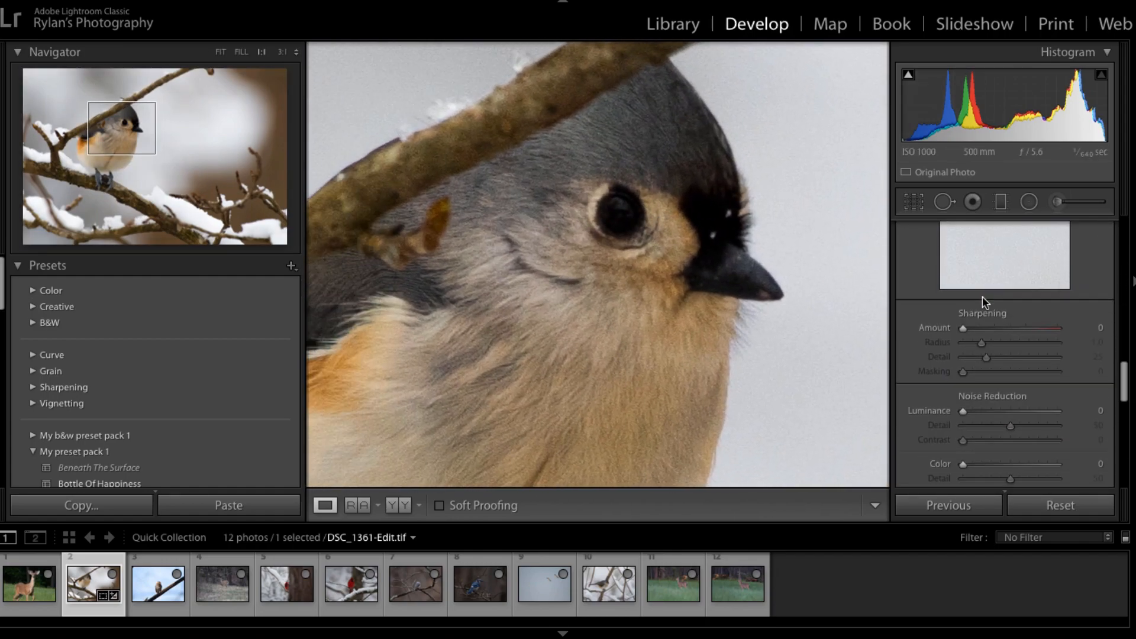
left_click_drag(963, 410, 987, 411)
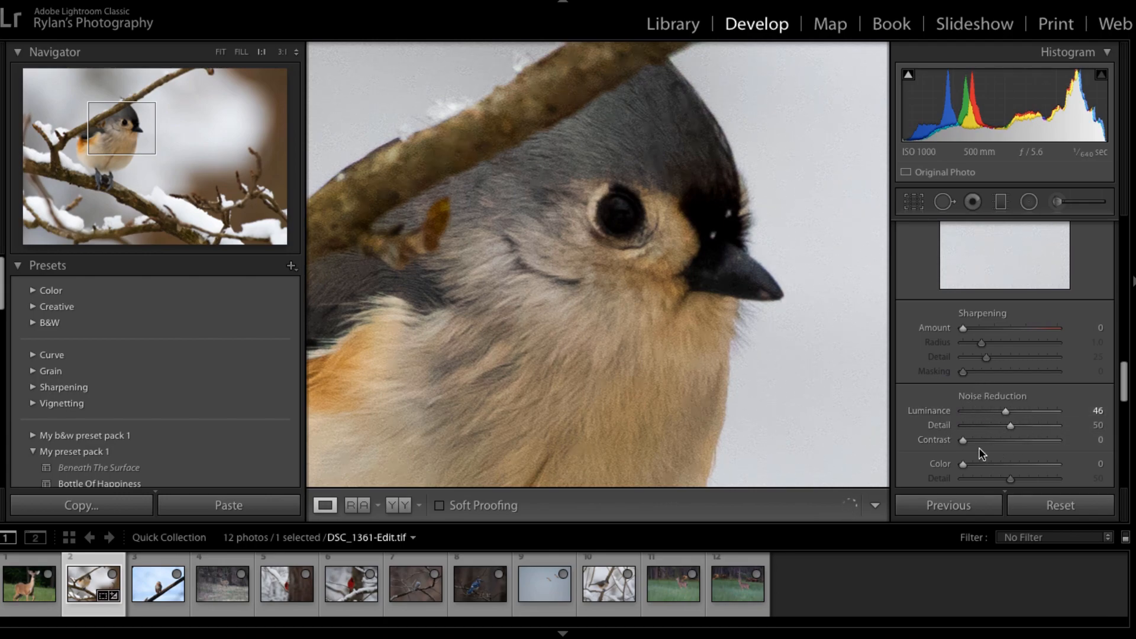
left_click_drag(1010, 425, 1062, 425)
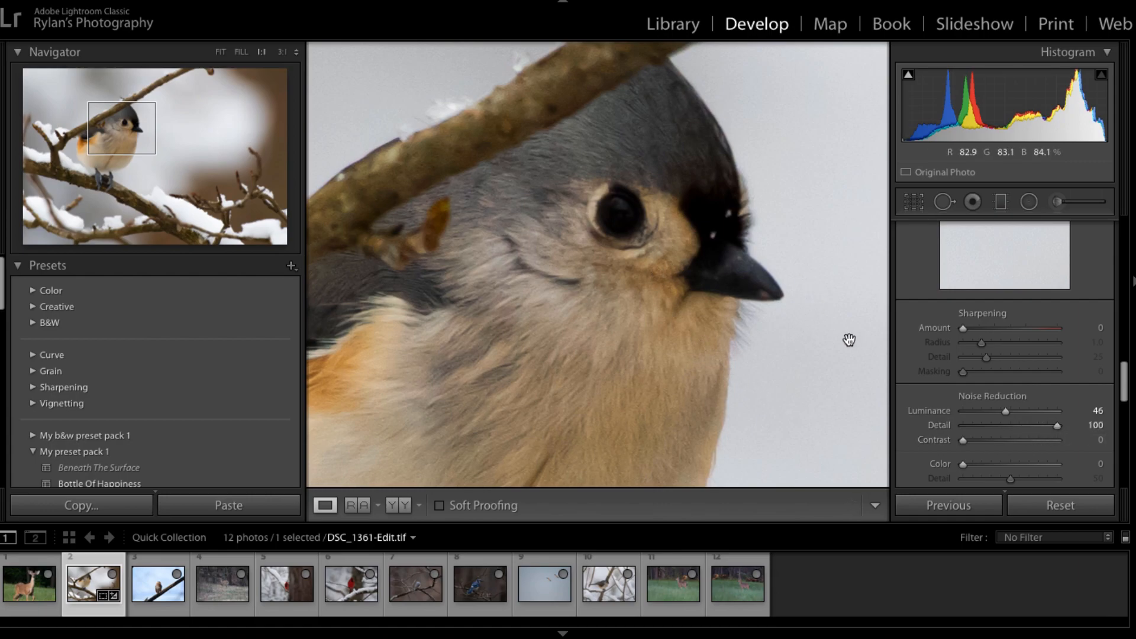
scroll(993, 400, "up", 5)
scroll(993, 393, "up", 4)
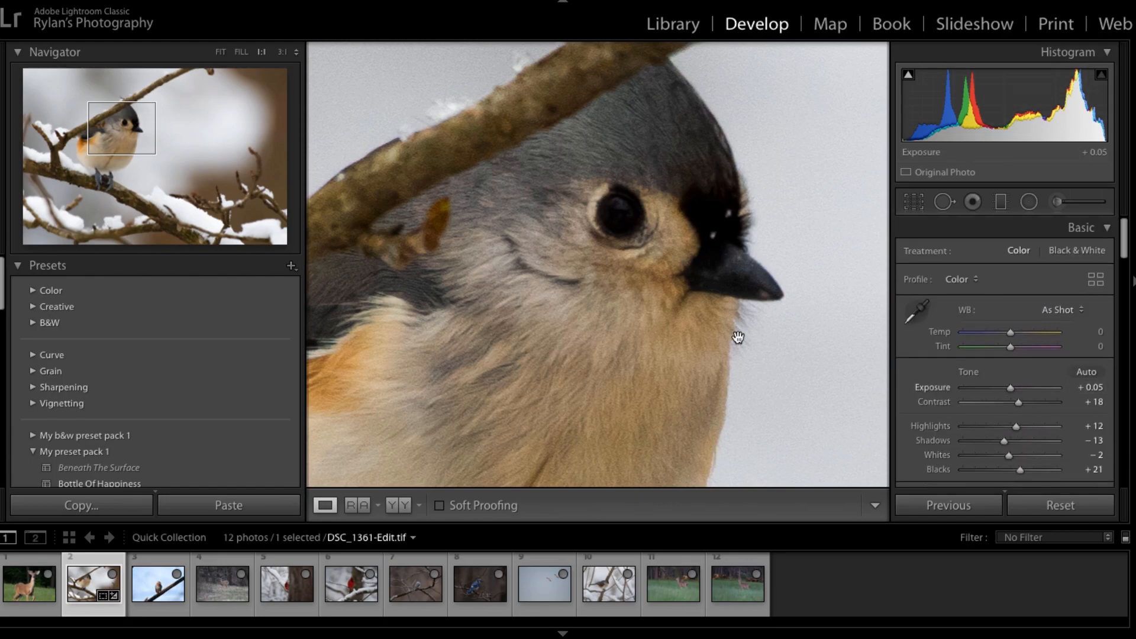
left_click(556, 291)
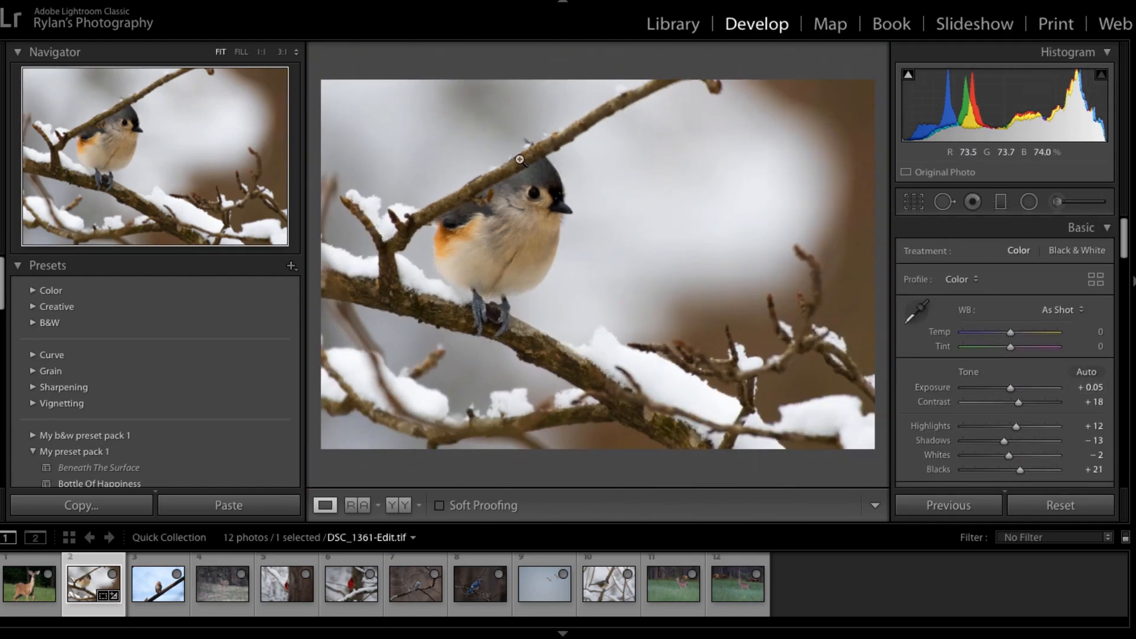
Open the photo in Adobe Photoshop CC 2019 as a copy with Lightroom adjustments.
left_click(541, 194)
left_click(539, 194)
right_click(609, 238)
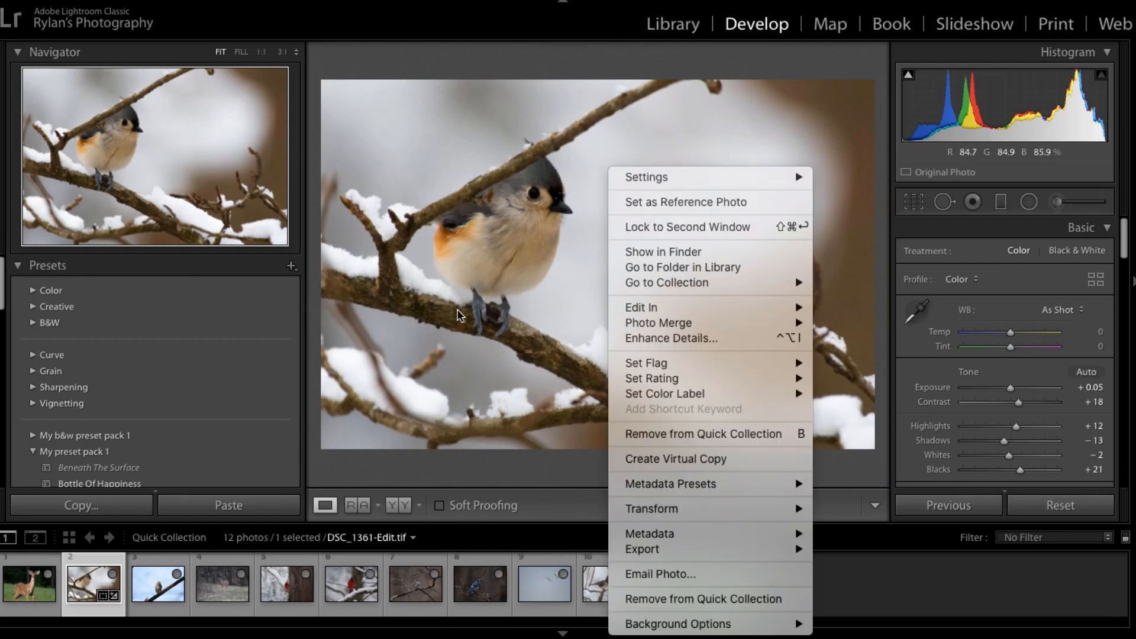
mouse_move(687, 313)
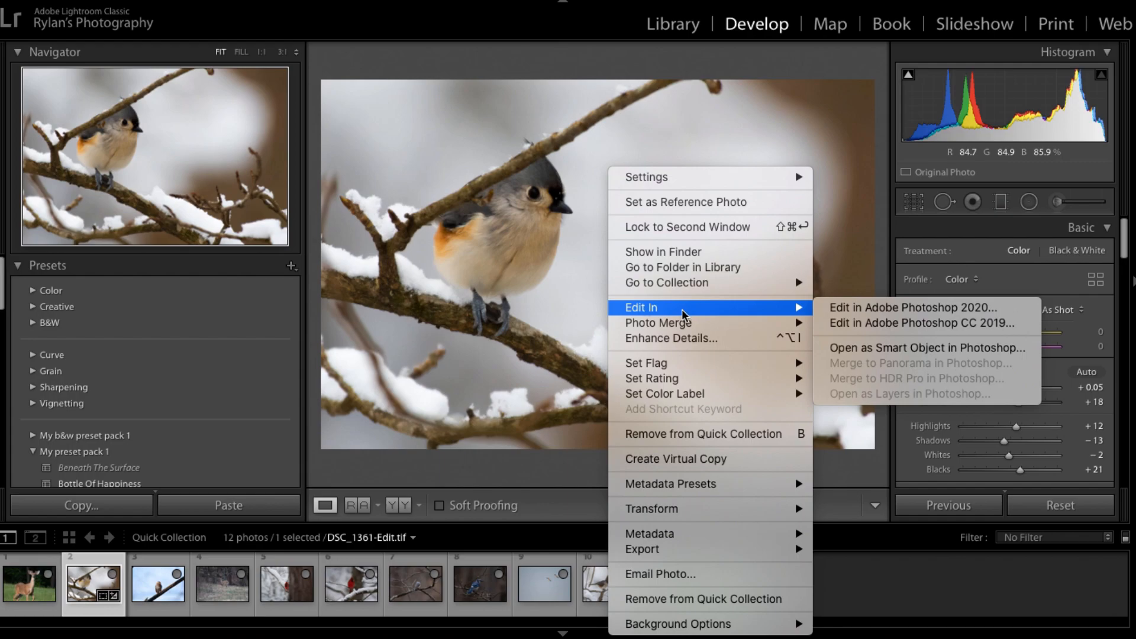
left_click(881, 326)
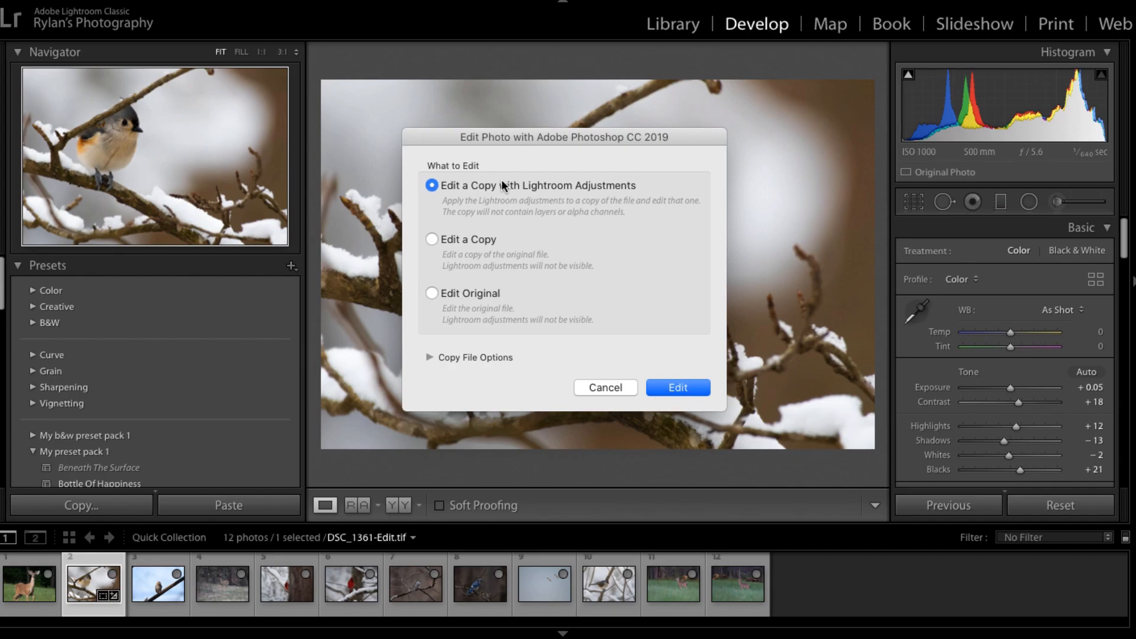
left_click(678, 388)
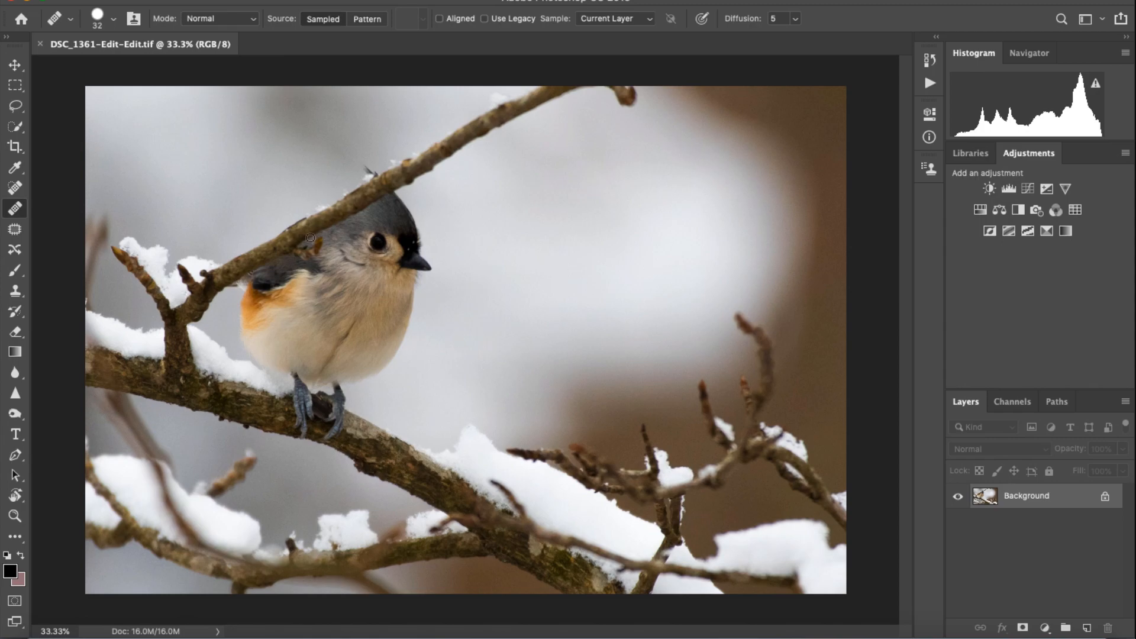
Select the bird's head and body with the Quick Selection tool, using a brush size of 38.
scroll(383, 214, "up", 10)
scroll(373, 217, "down", 12)
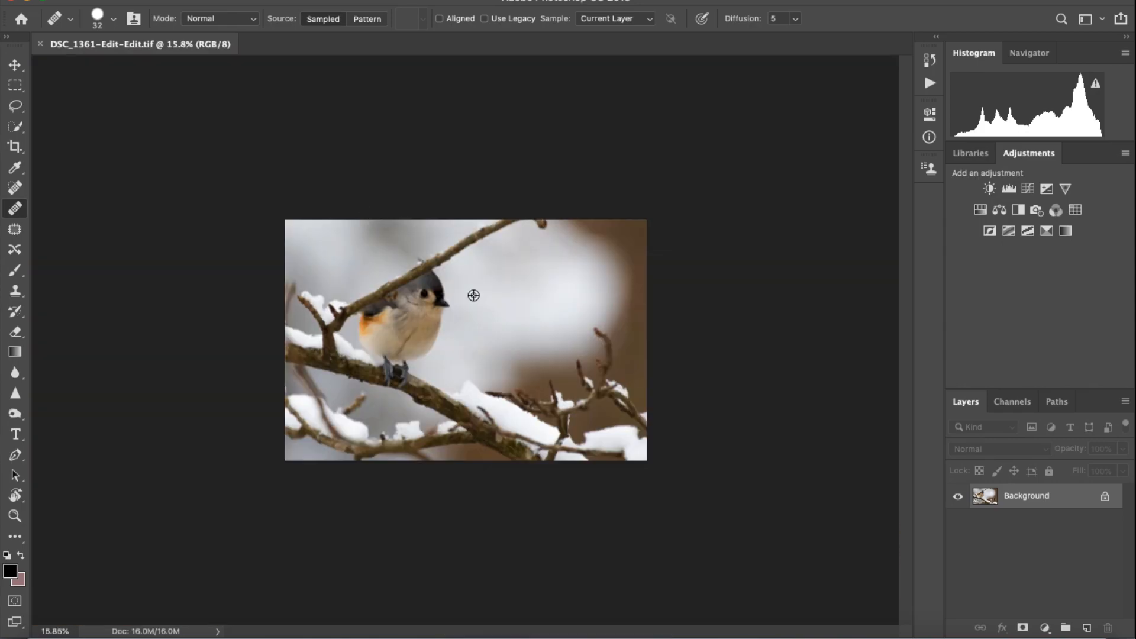
scroll(424, 259, "up", 7)
scroll(361, 265, "down", 5)
scroll(343, 267, "up", 5)
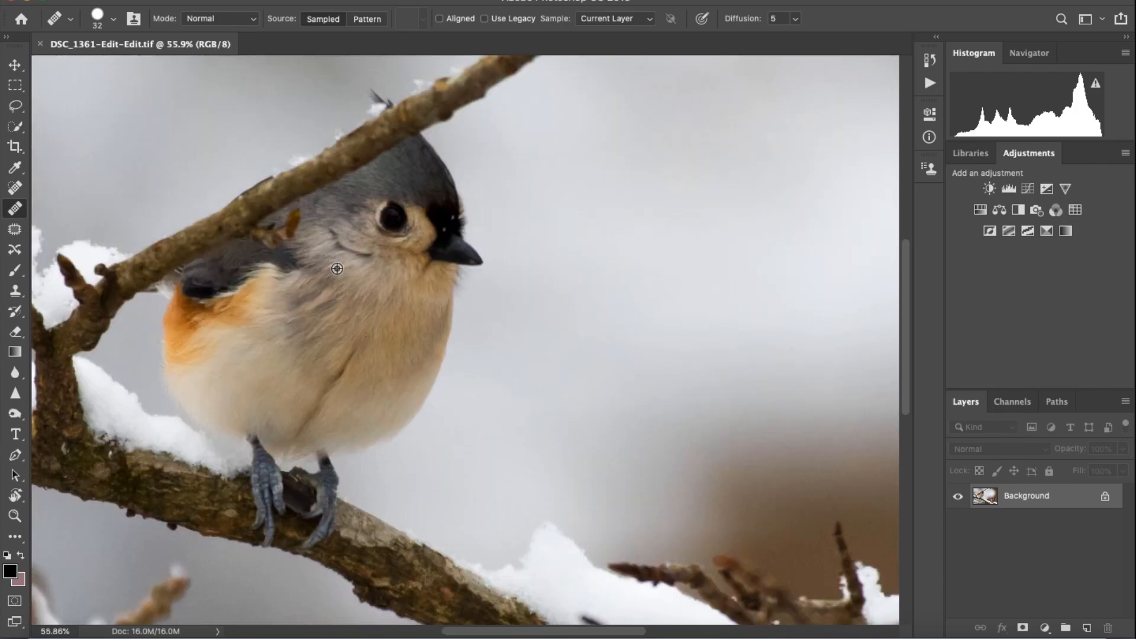
scroll(336, 268, "down", 1)
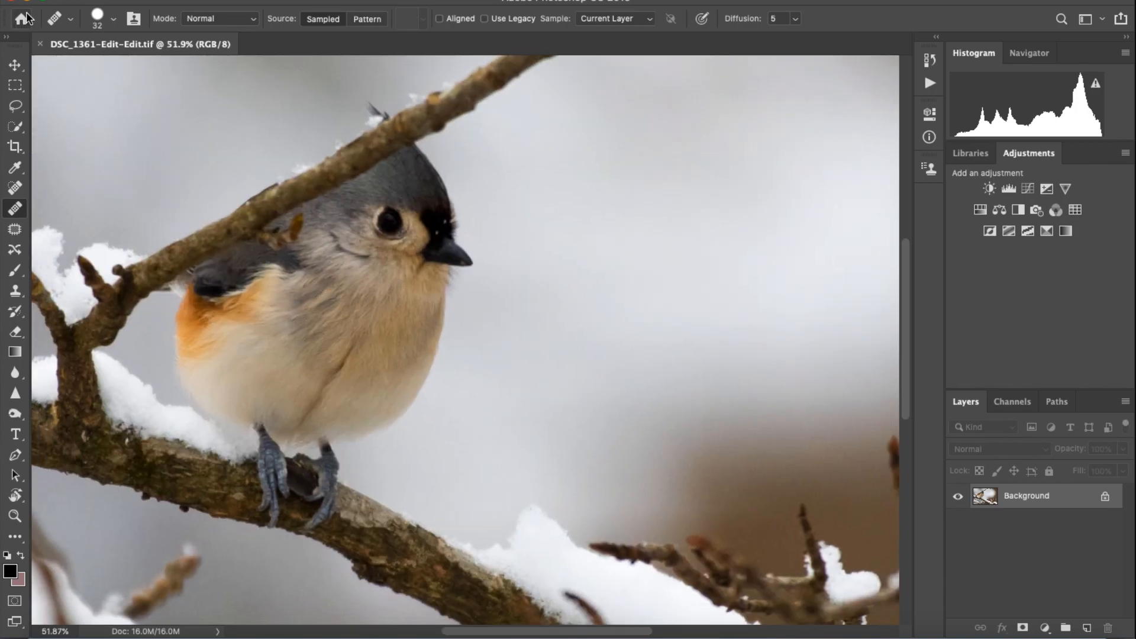
key("l")
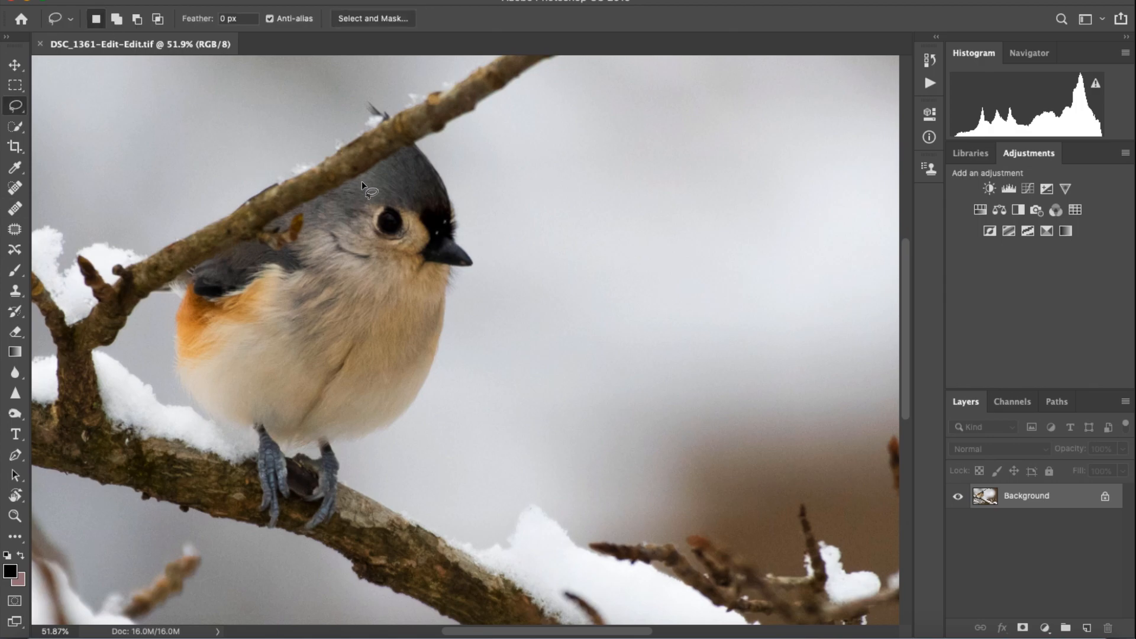
key("w")
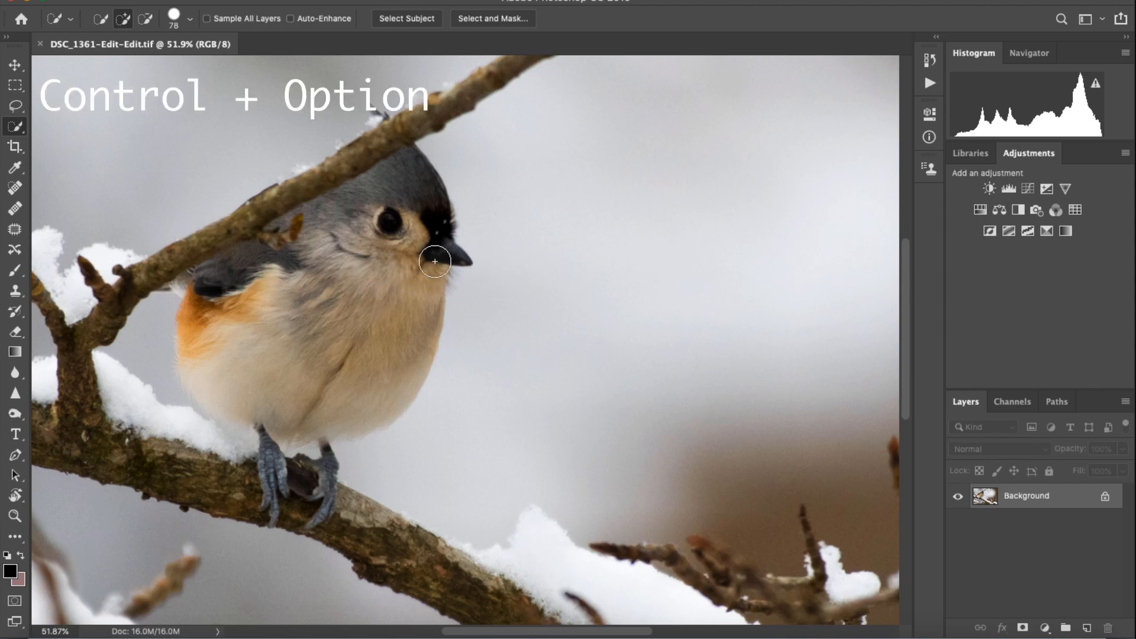
left_click_drag(433, 263, 425, 267, "ctrl+alt")
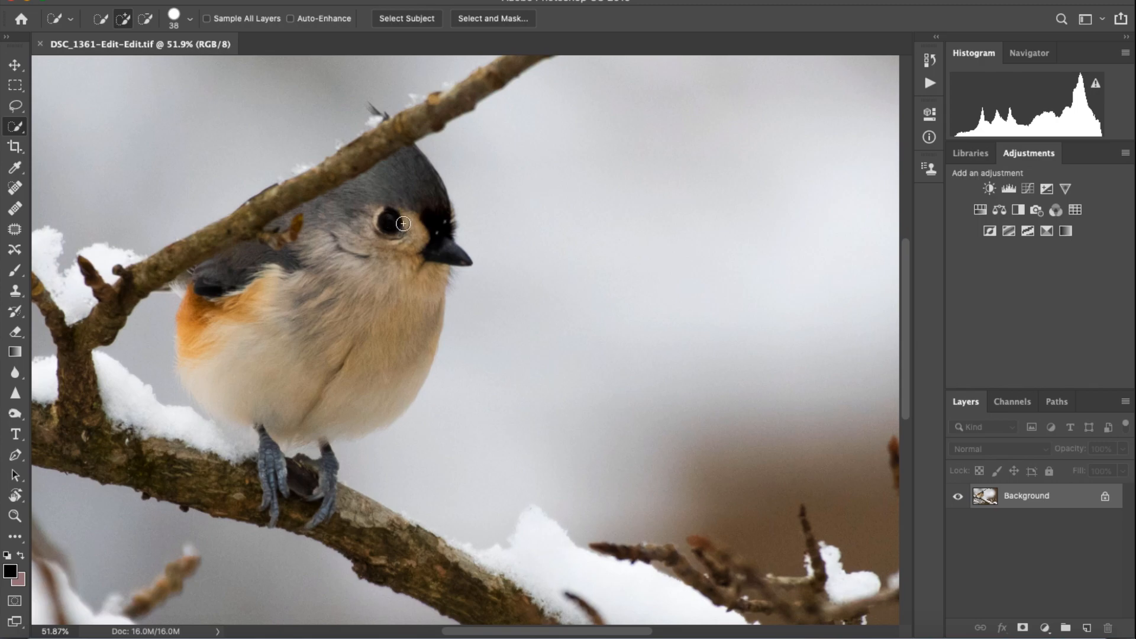
mouse_move(393, 165)
left_mouse_down()
mouse_move(409, 185)
mouse_move(370, 260)
mouse_move(345, 363)
mouse_move(226, 278)
left_mouse_up()
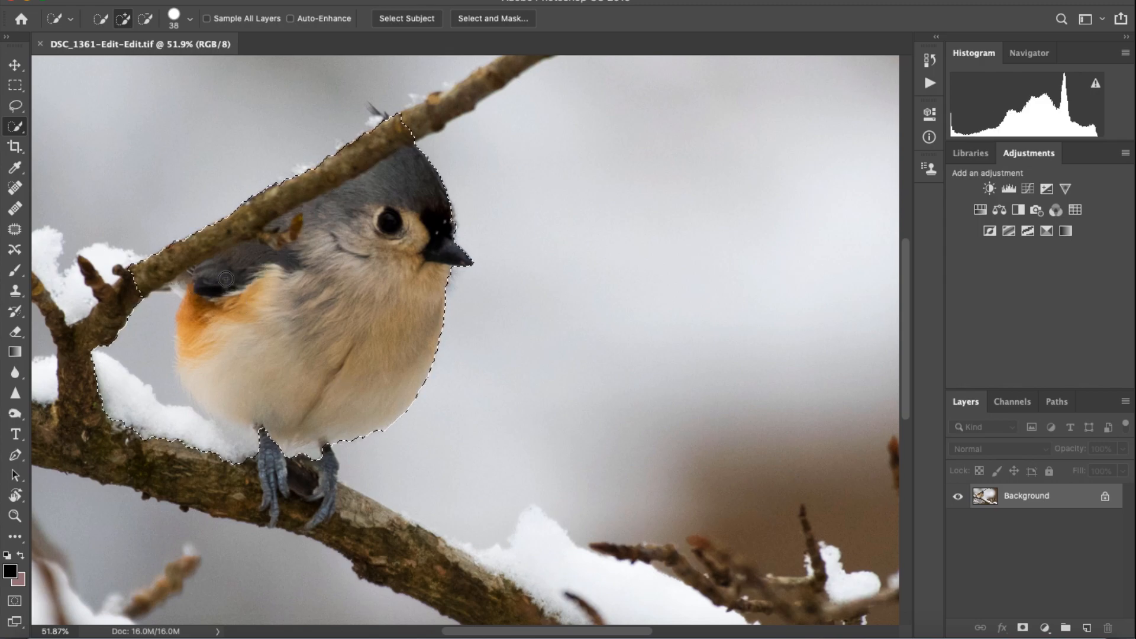
Subtract the snow and background beside the bird and the branch crossing above it from the selection.
key("alt")
mouse_move(156, 314)
left_mouse_down()
mouse_move(170, 398)
mouse_move(190, 428)
mouse_move(225, 447)
left_mouse_up()
key("alt")
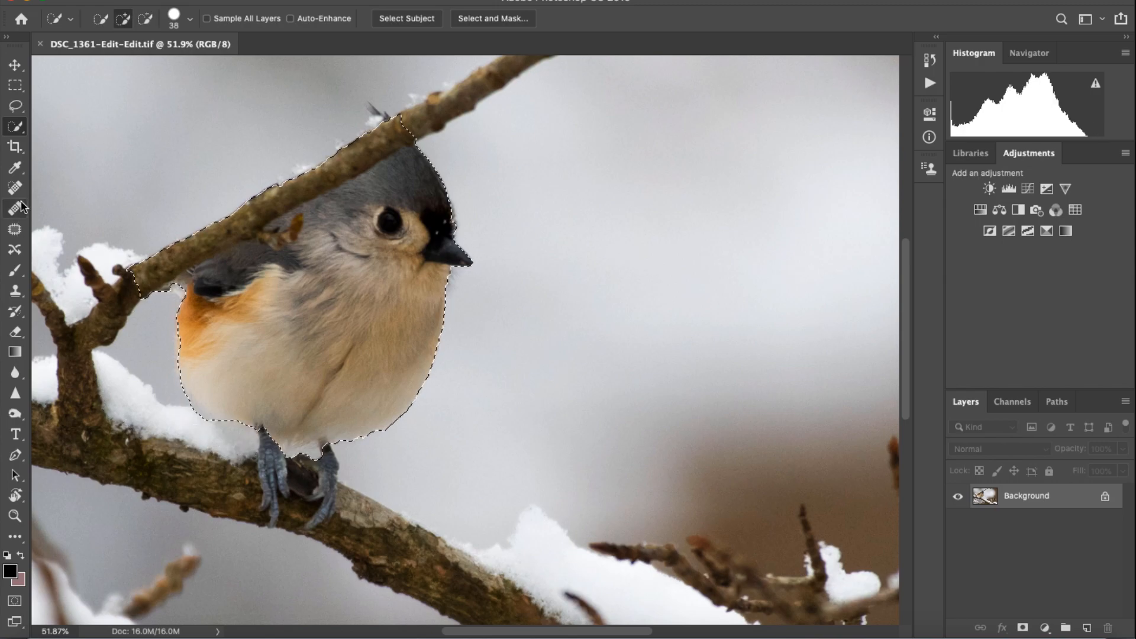
mouse_move(118, 286)
left_mouse_down()
mouse_move(203, 224)
mouse_move(294, 184)
left_mouse_up()
left_click_drag(341, 155, 382, 134)
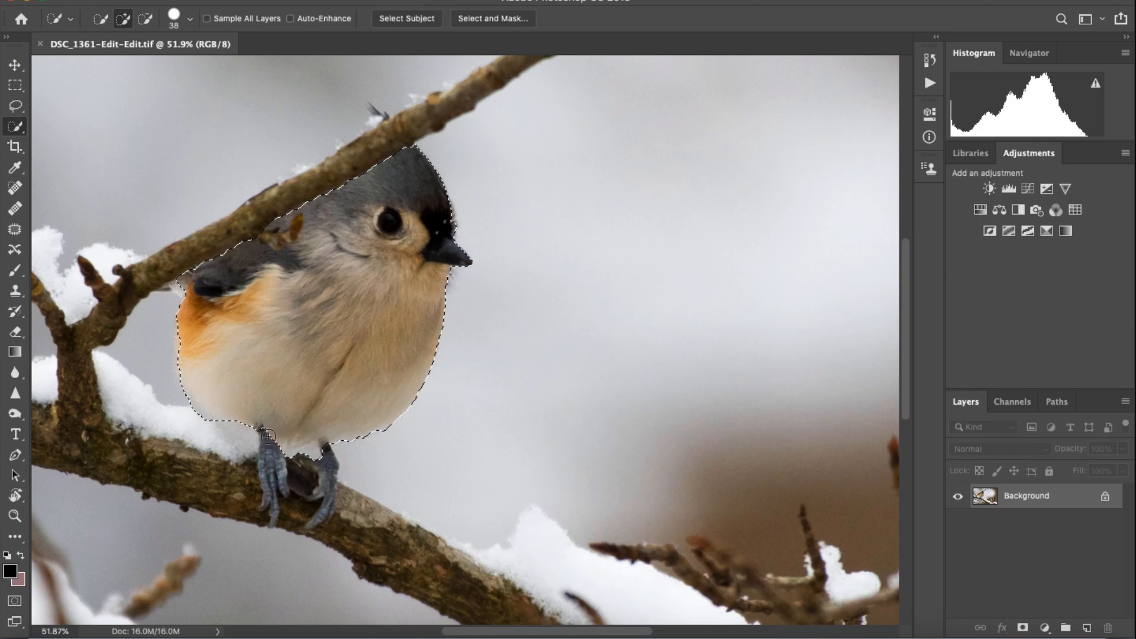
Add the bird's legs and feet to the selection, and subtract the small twig over its neck with a size 14 brush.
left_click_drag(269, 502, 304, 472)
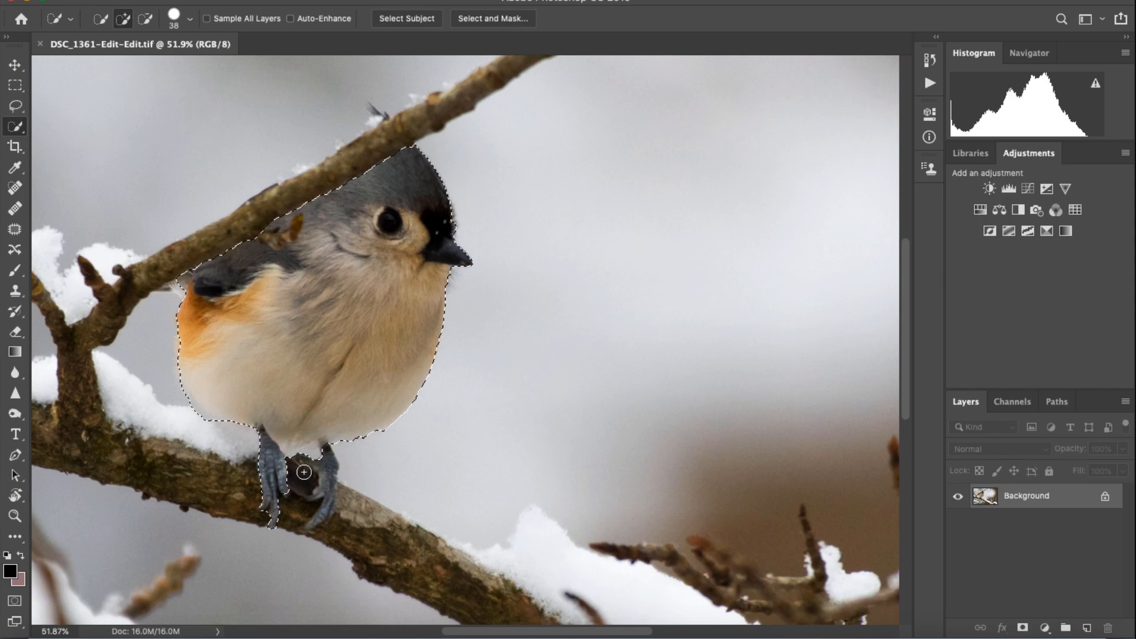
mouse_move(302, 512)
left_mouse_down()
mouse_move(296, 491)
mouse_move(285, 537)
left_mouse_up()
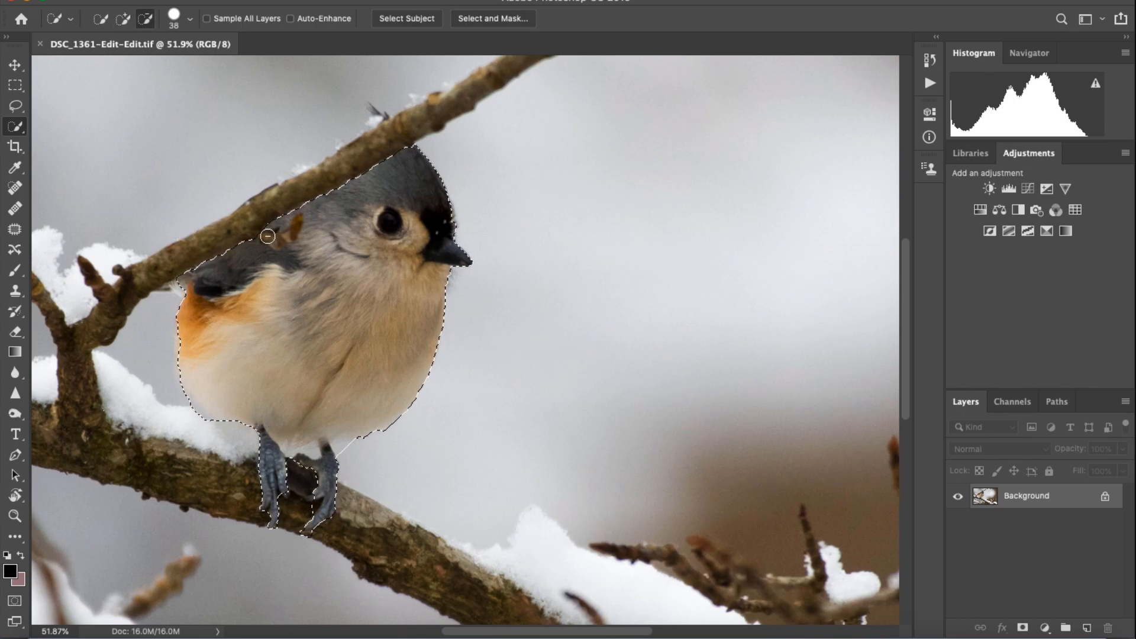
scroll(251, 244, "up", 3)
scroll(251, 244, "up", 2)
left_click_drag(314, 184, 292, 208)
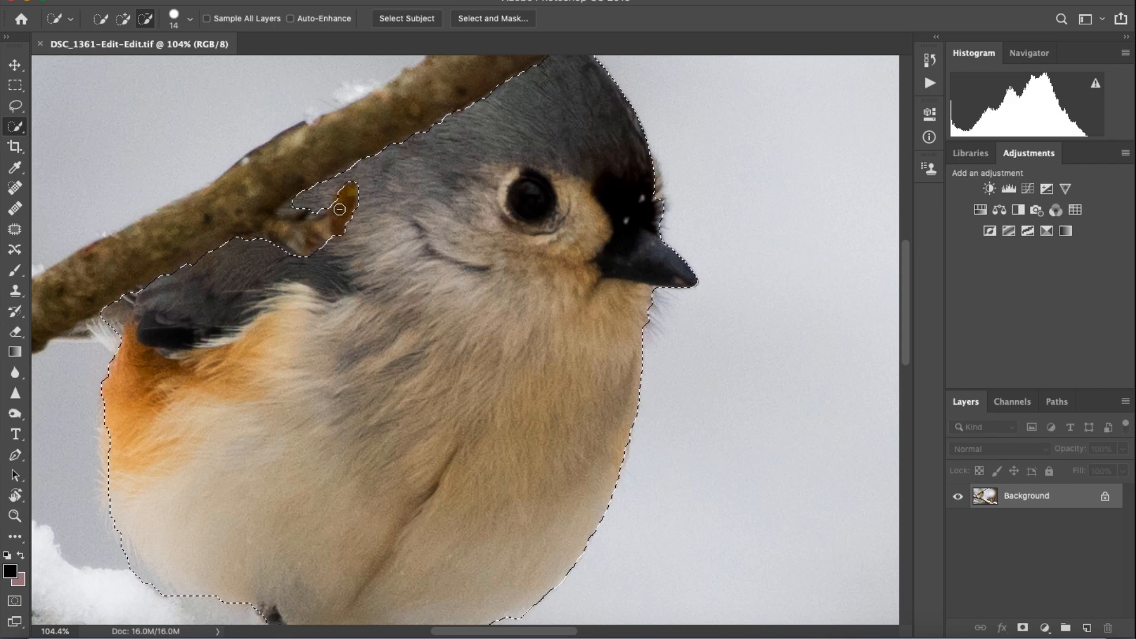
scroll(477, 322, "down", 2)
scroll(476, 321, "down", 4)
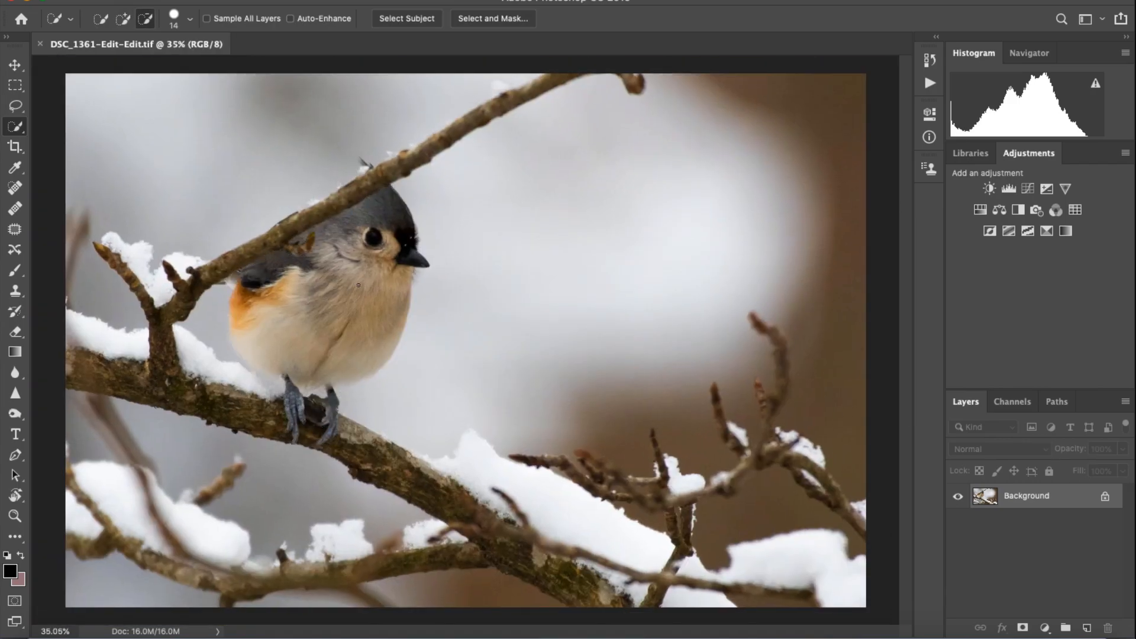
Subtract the patch of branch between the bird's feet from the selection.
scroll(311, 417, "up", 5)
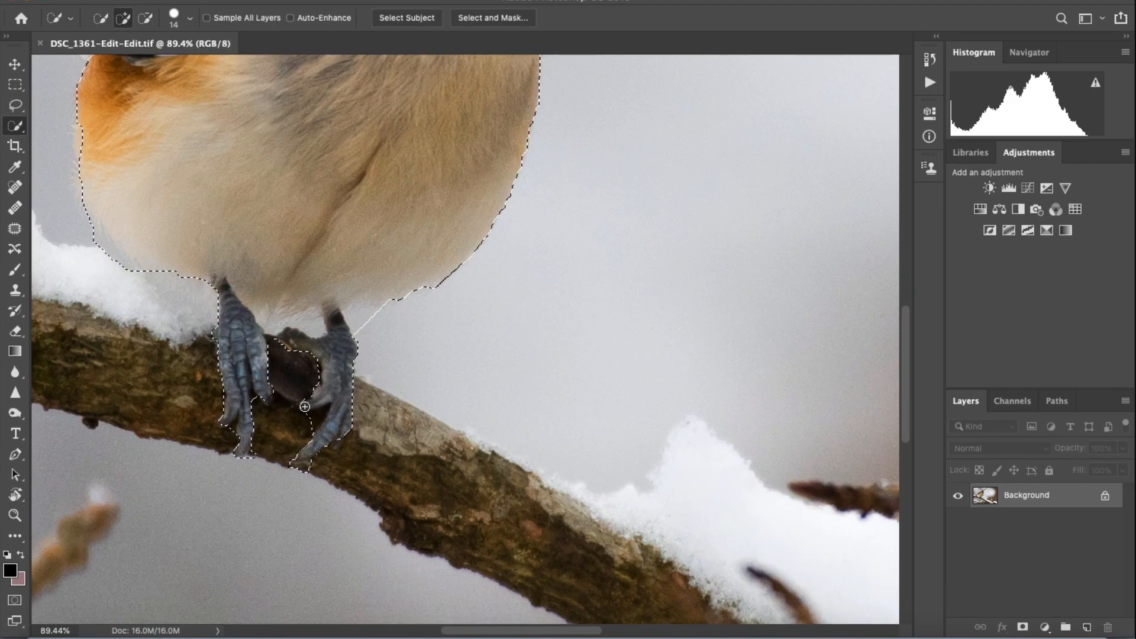
key("alt")
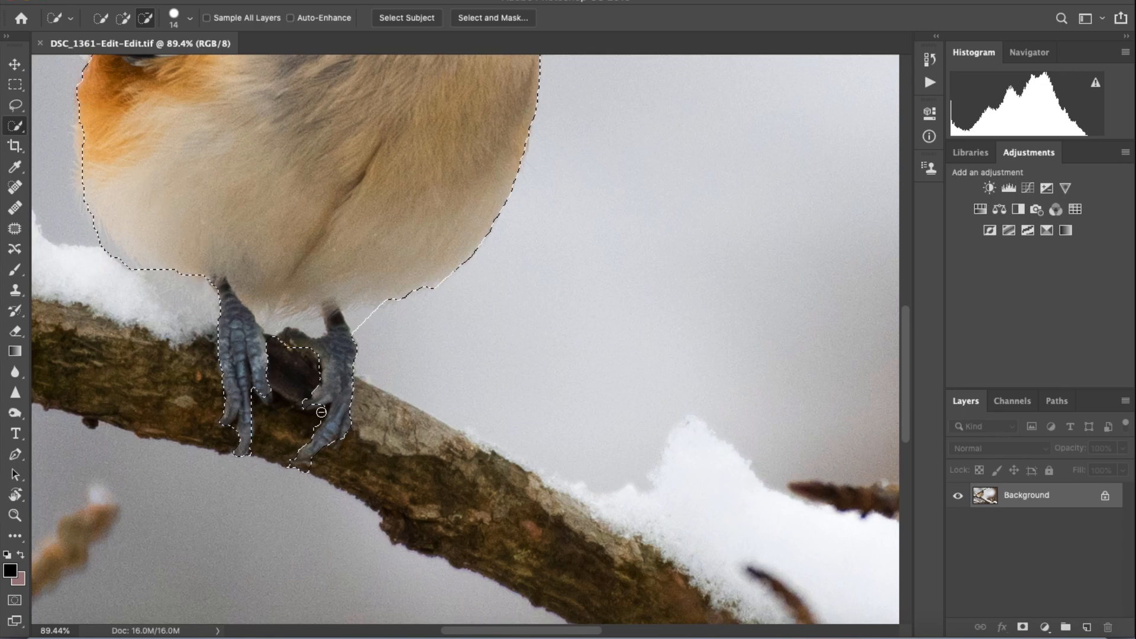
scroll(240, 378, "down", 2)
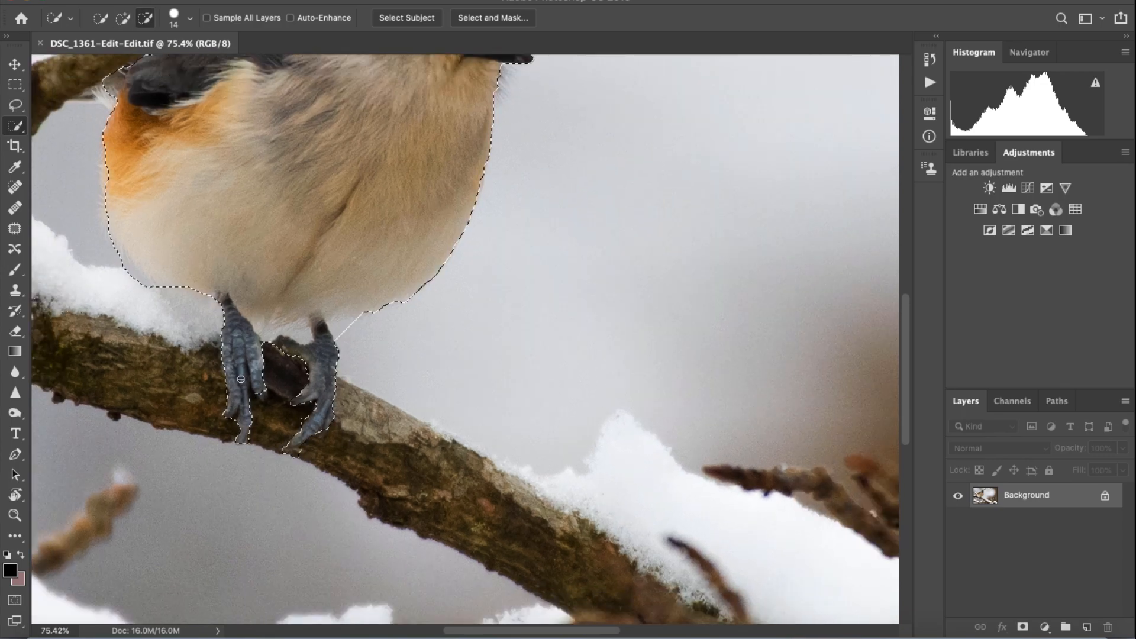
key("super+0")
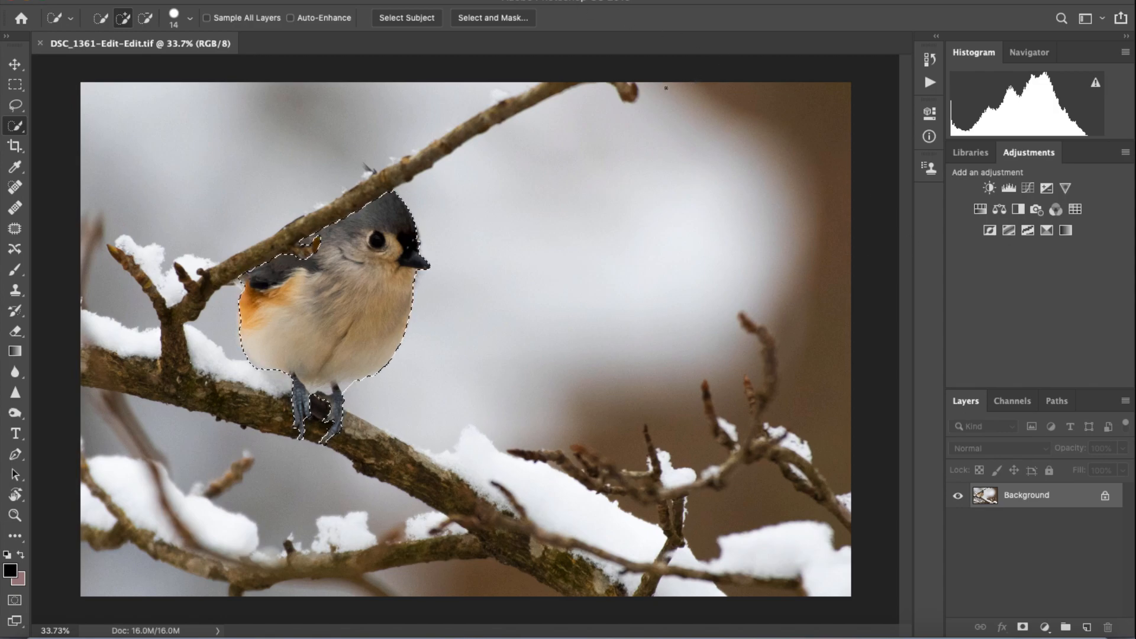
Unlock the Background layer, and copy and paste the selected bird onto a new layer.
left_click(1106, 496)
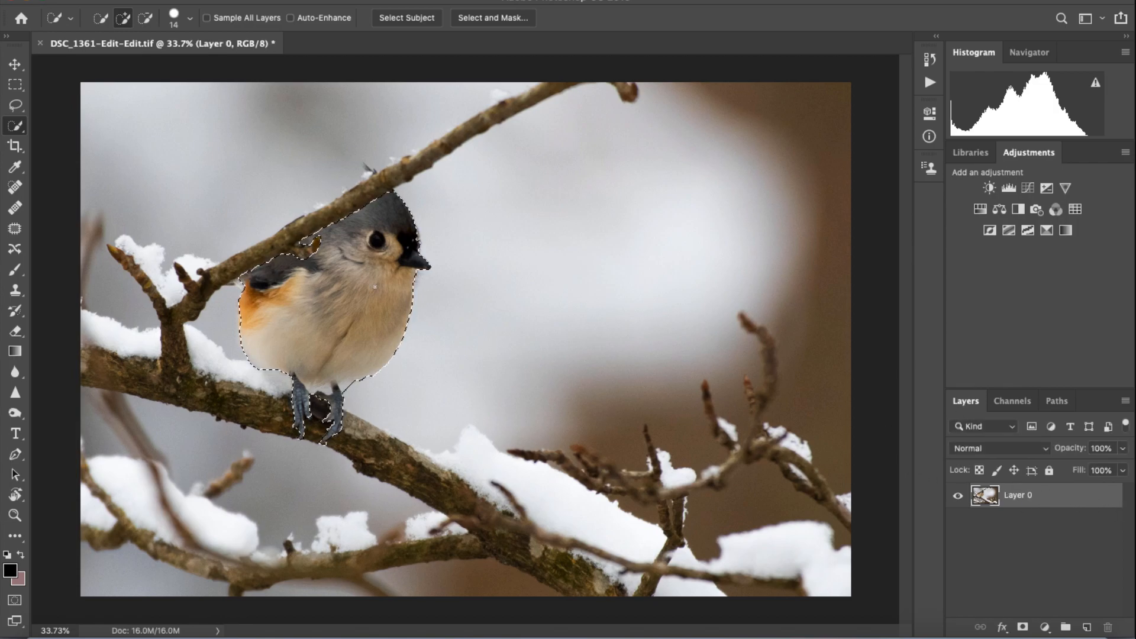
key("super+c")
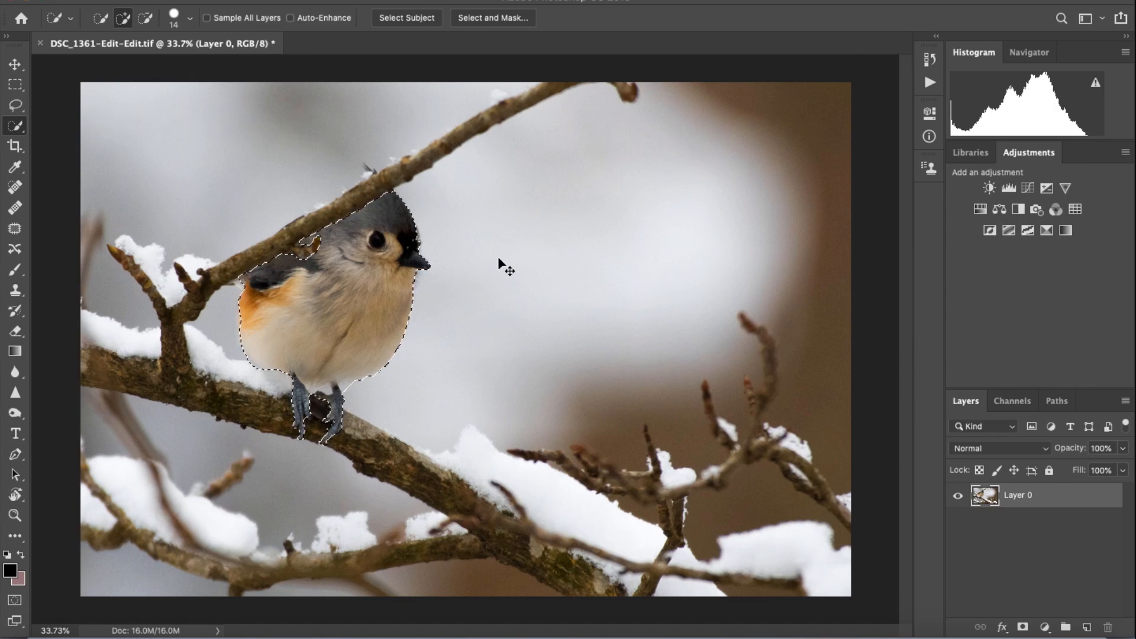
key("super+v")
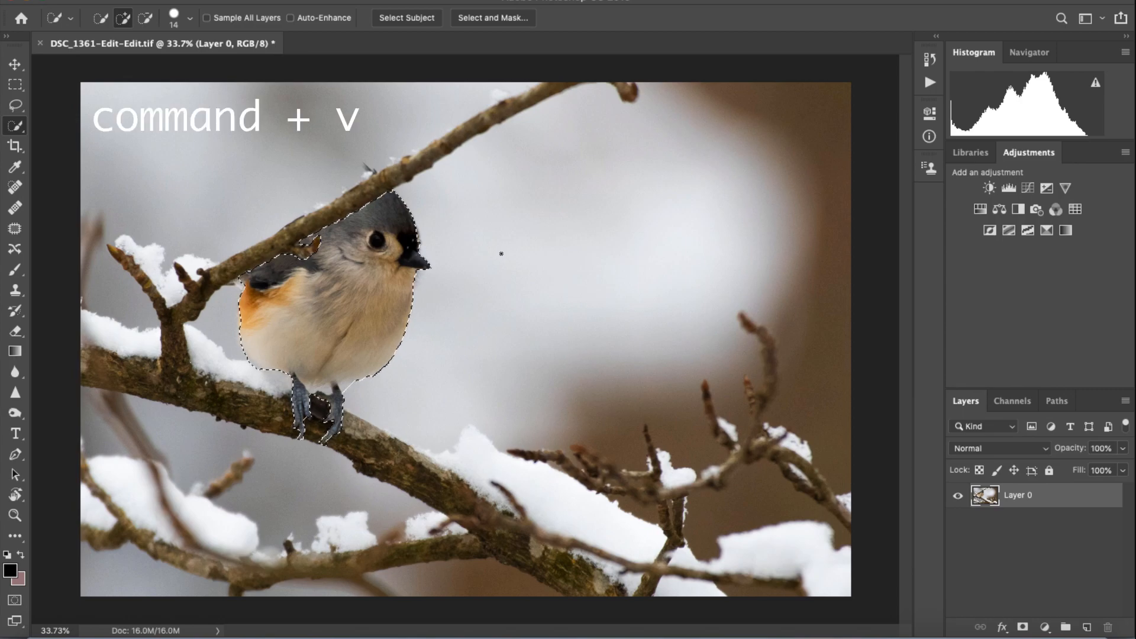
key("super+v")
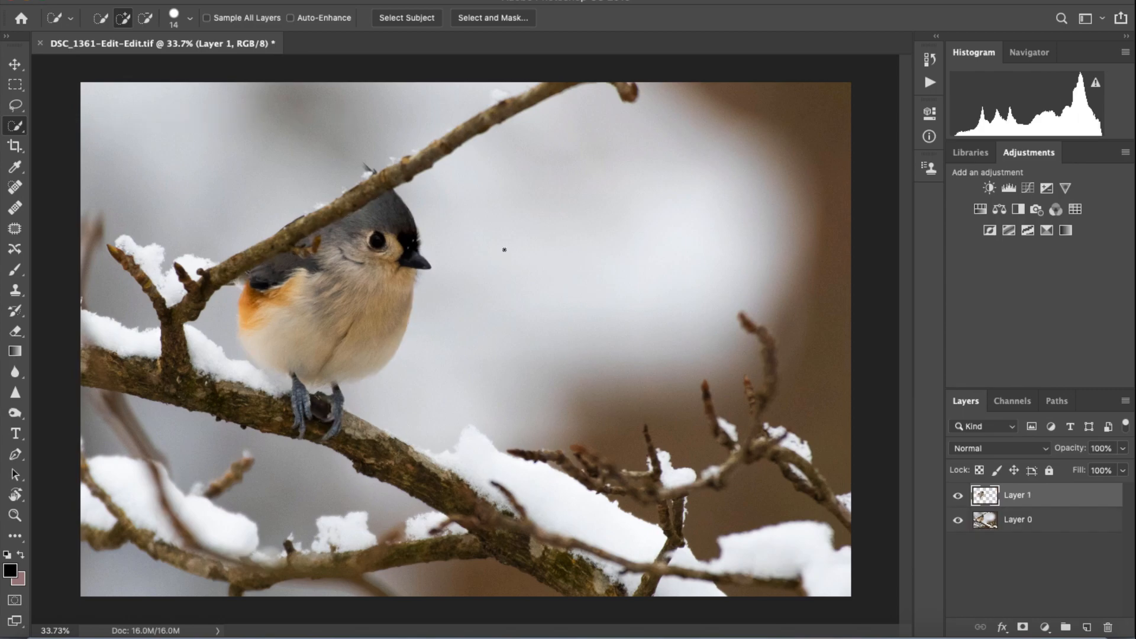
Try moving the pasted bird sideways away from the original, and undo the move.
left_click(1039, 528)
left_click(1022, 504)
key("v")
left_click_drag(276, 279, 506, 310)
key("ctrl+z")
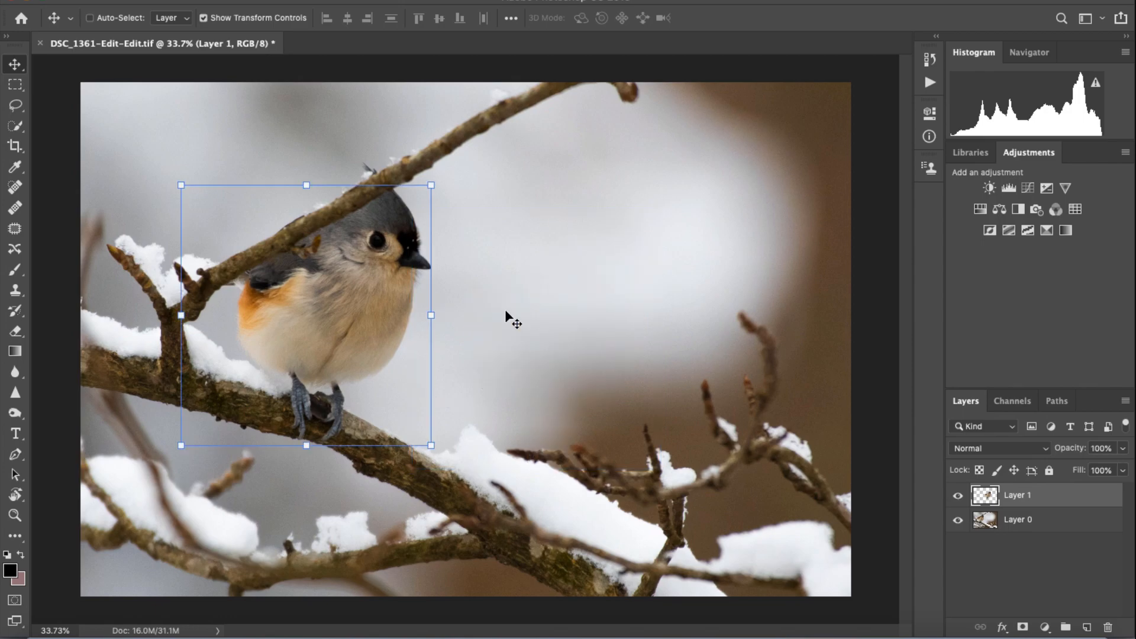
left_click(877, 273)
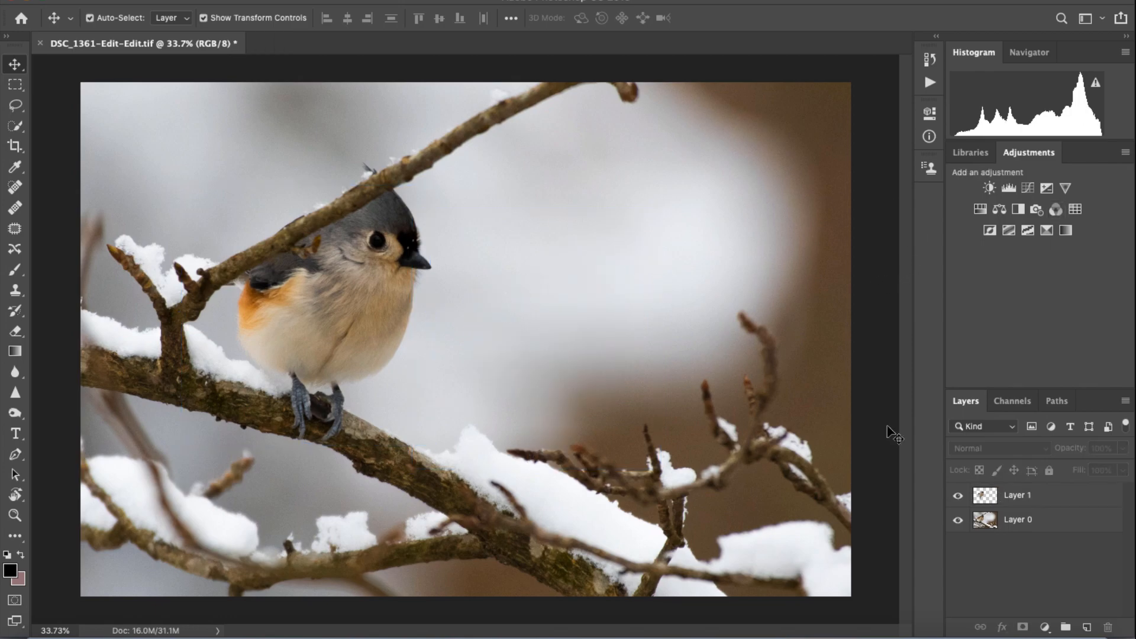
Start the High Pass filter on the pasted bird layer and centre its preview on the bird's eye.
left_click(1022, 498)
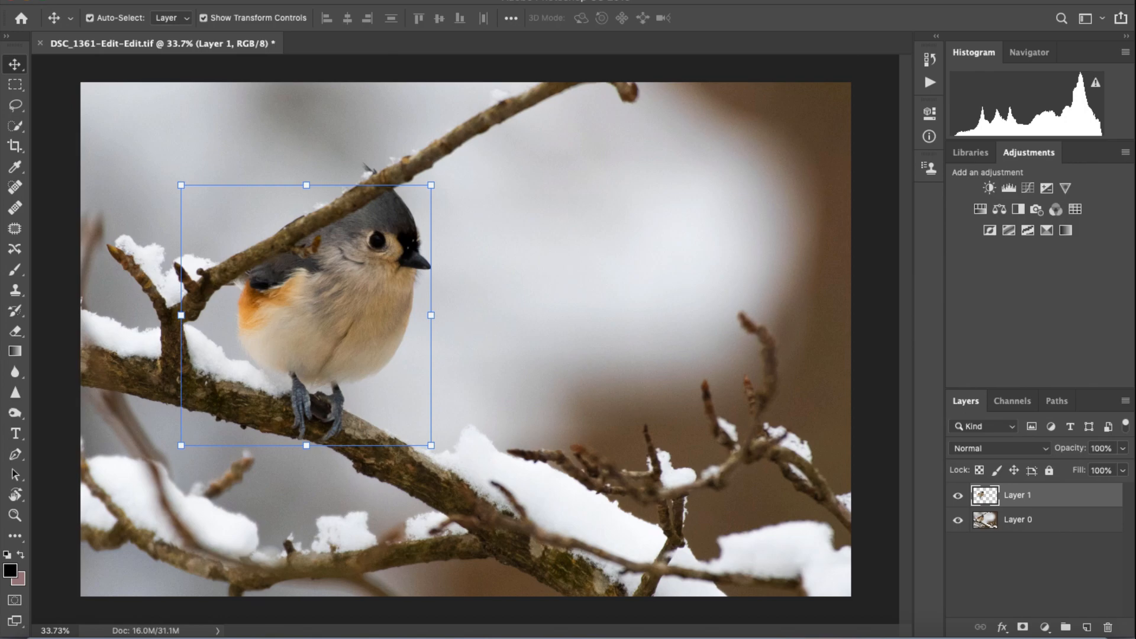
left_click(384, 0)
mouse_move(429, 300)
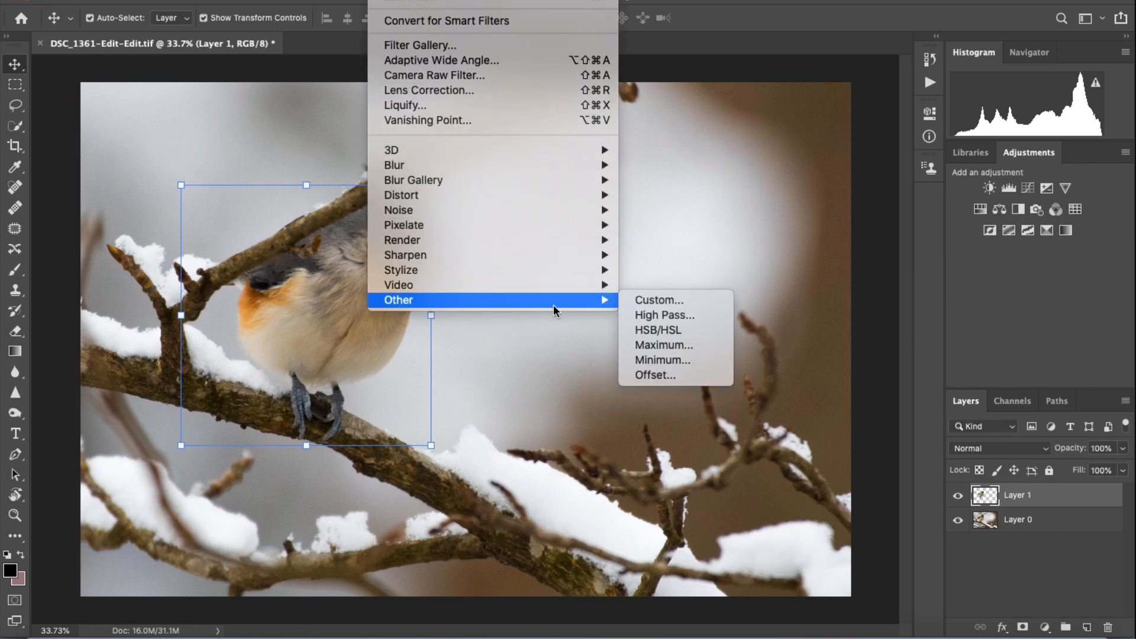
left_click(634, 315)
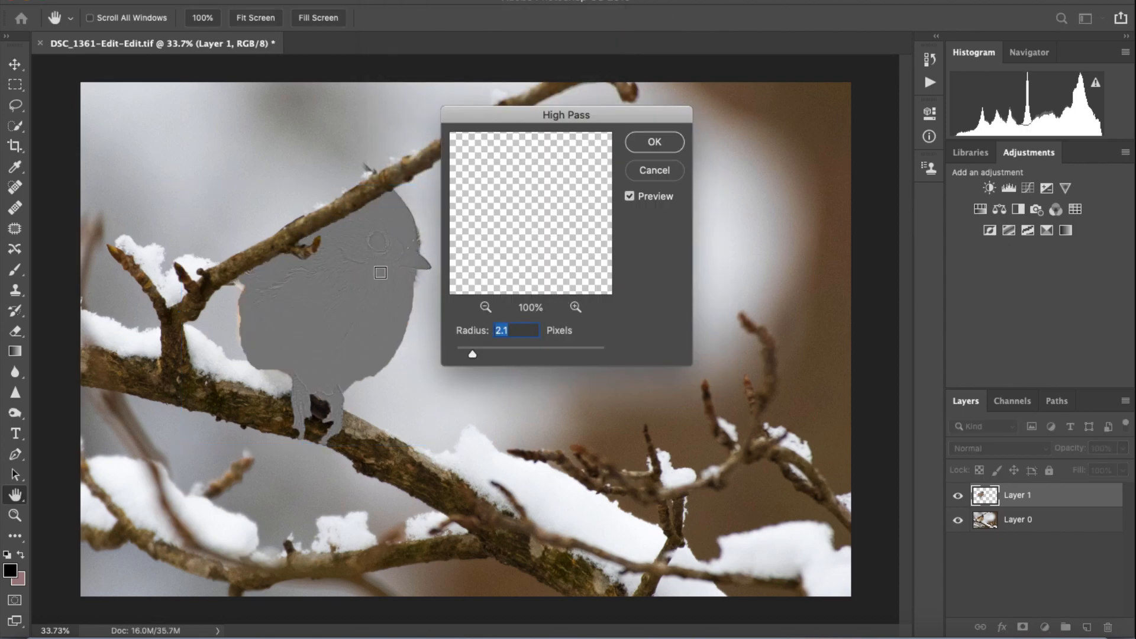
left_click_drag(520, 208, 748, 493)
left_click_drag(580, 263, 603, 271)
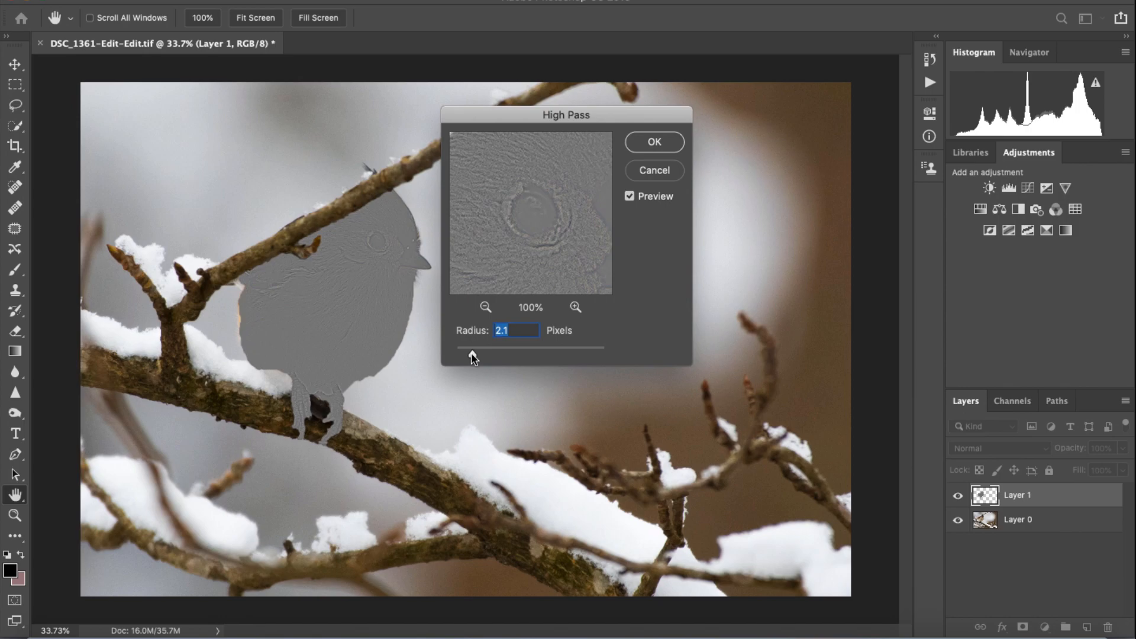
Set the High Pass radius to 1.7 pixels, checking the eye and beak detail, and apply the filter.
left_click_drag(472, 352, 482, 353)
left_click_drag(529, 254, 437, 239)
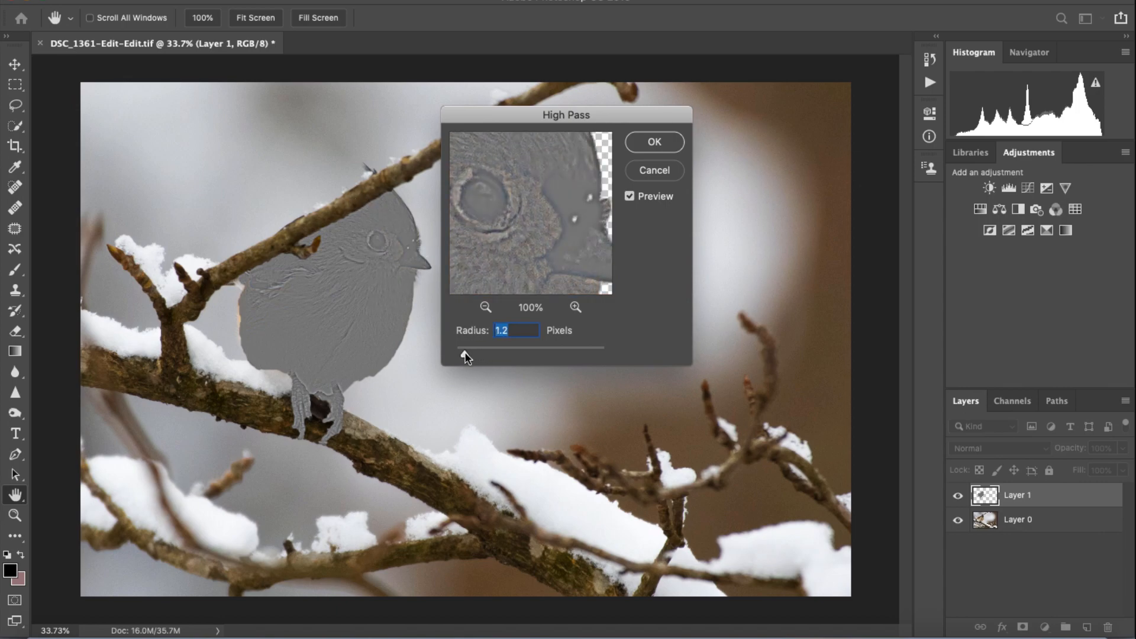
left_click_drag(470, 353, 468, 354)
left_click_drag(547, 268, 574, 267)
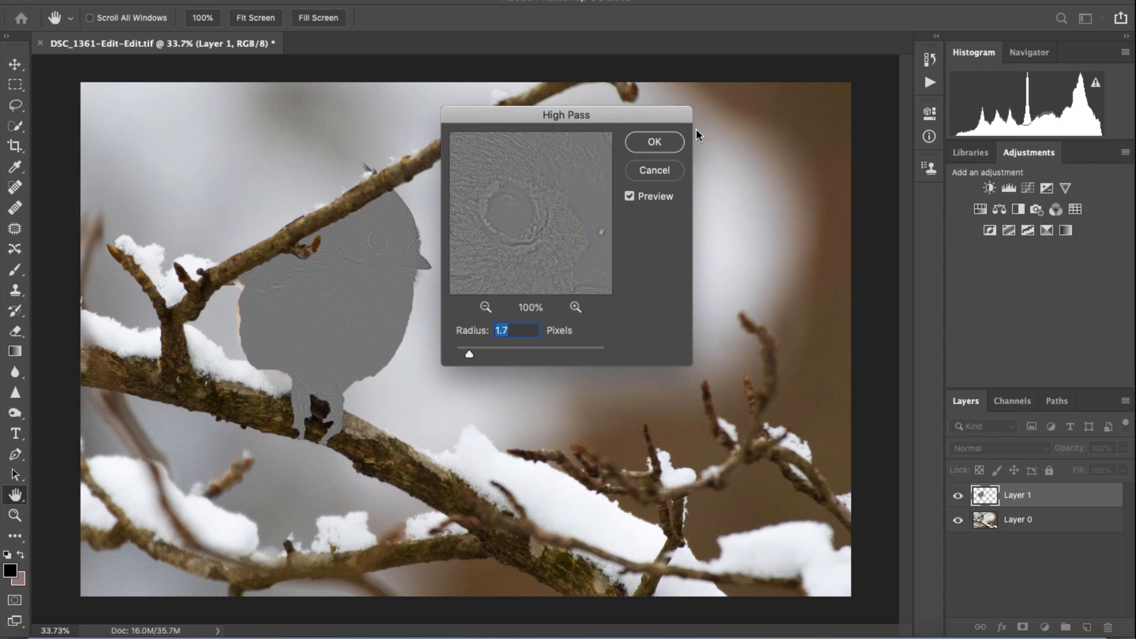
left_click(646, 142)
Set the bird layer's blend mode to Overlay and inspect the sharpened head and feathers up close.
key("v")
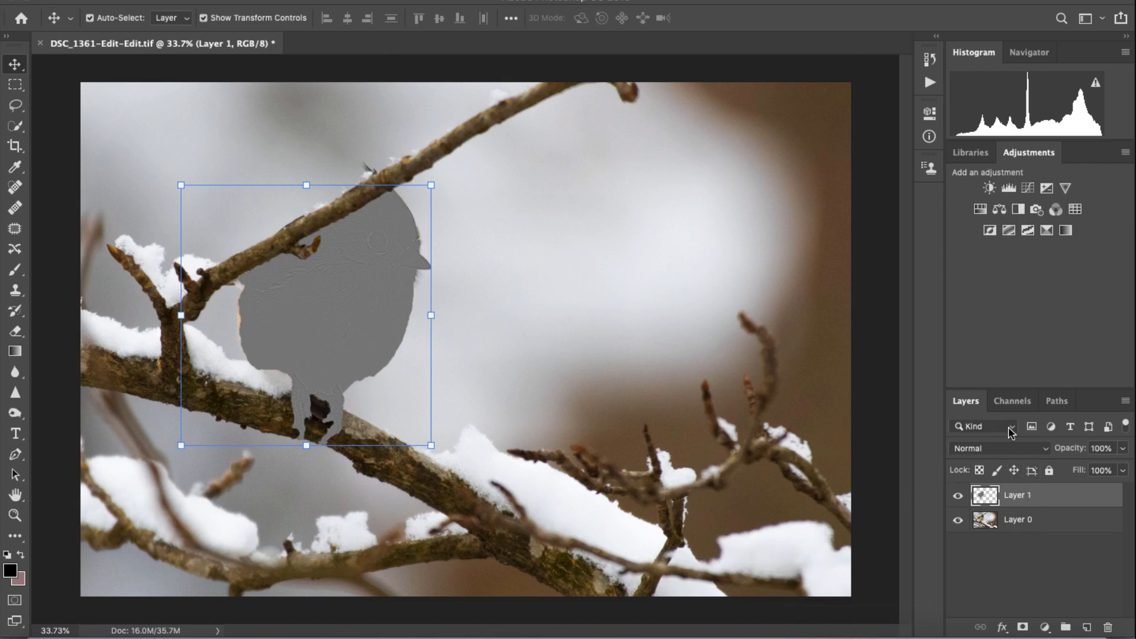
left_click(996, 450)
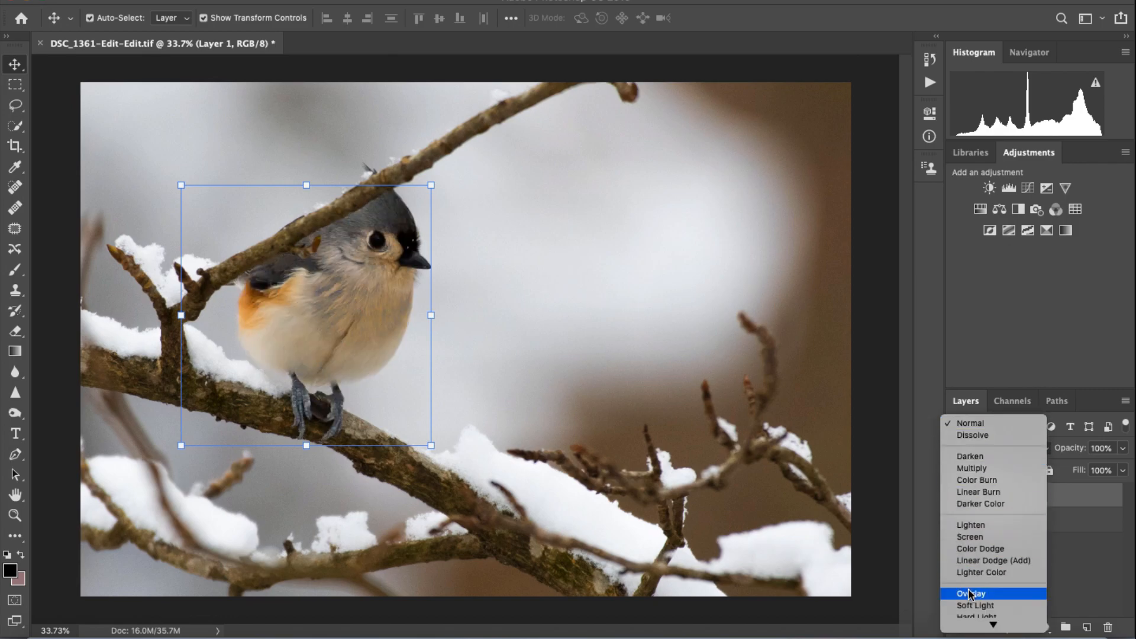
left_click(968, 593)
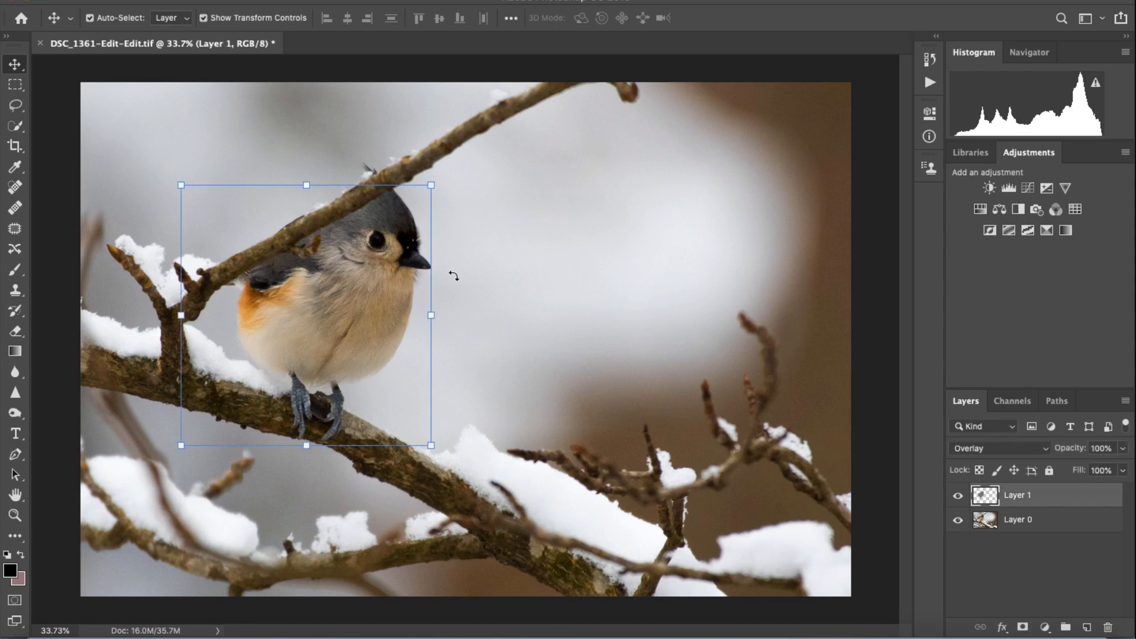
scroll(346, 232, "up", 5)
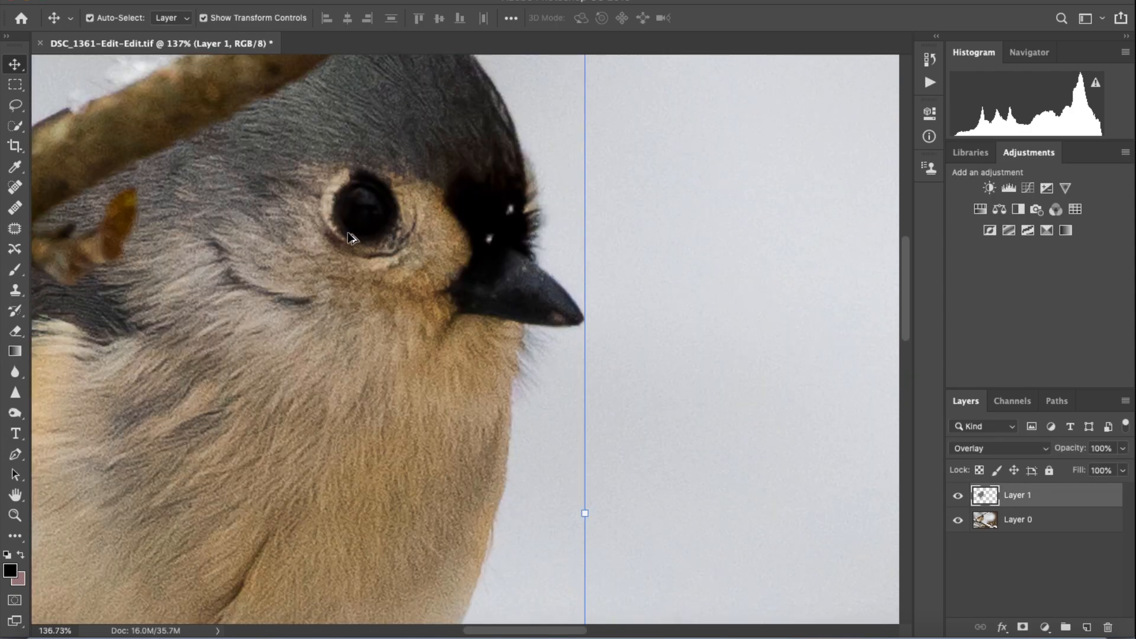
scroll(350, 230, "down", 5)
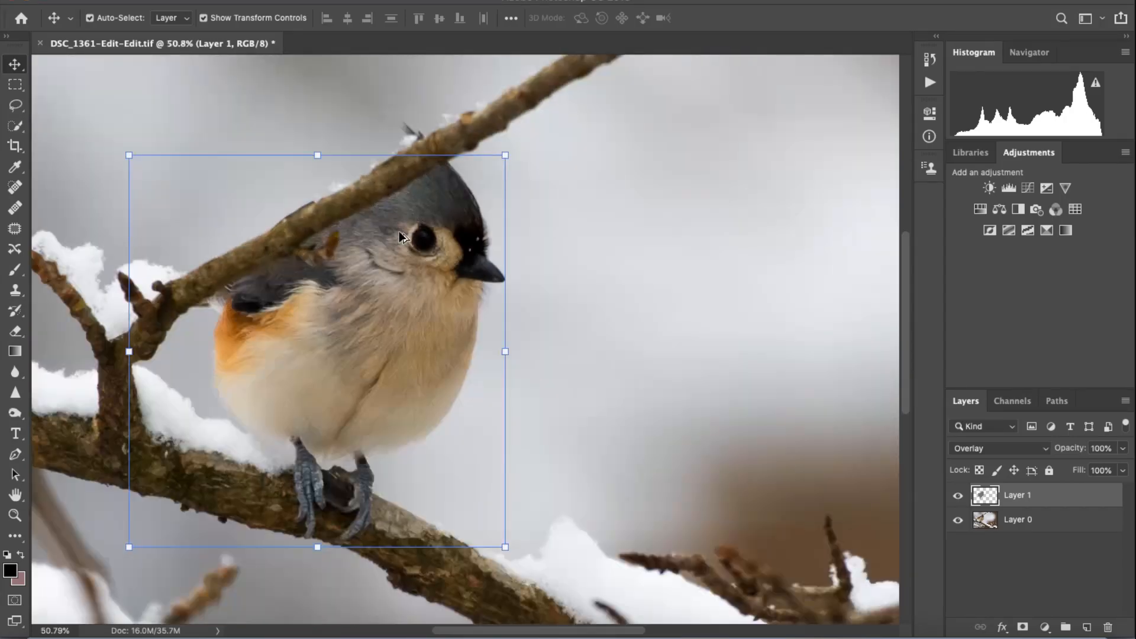
scroll(399, 231, "up", 10)
scroll(399, 234, "down", 15)
scroll(467, 334, "up", 6)
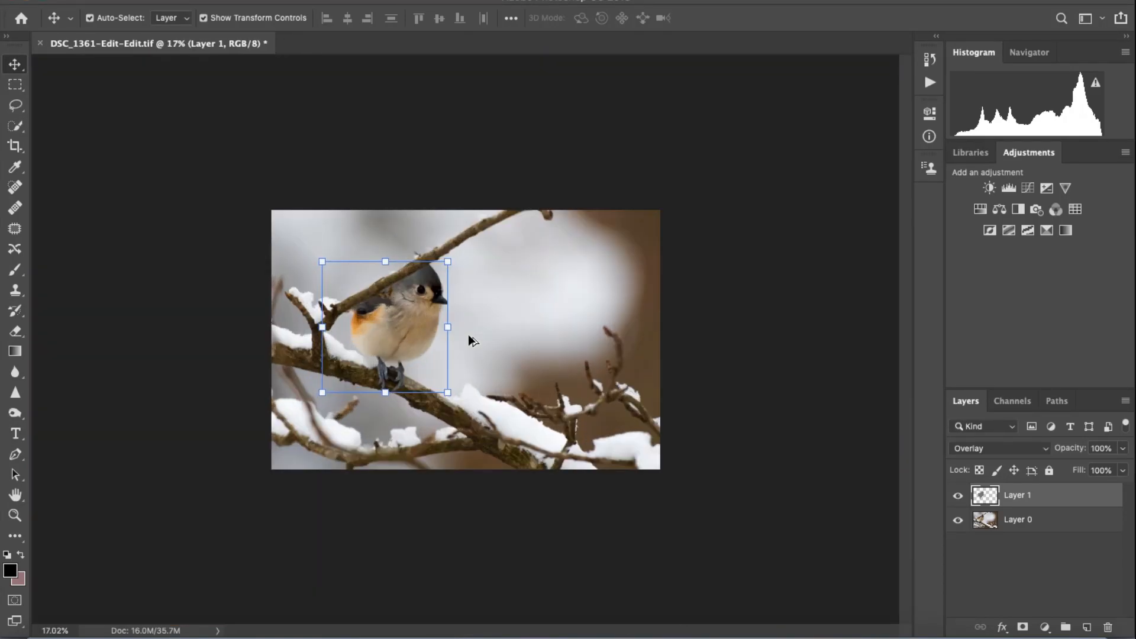
Merge the Overlay bird layer down into the photo layer, comparing the image by undoing and repeating the merge.
key("e")
key("ctrl+e")
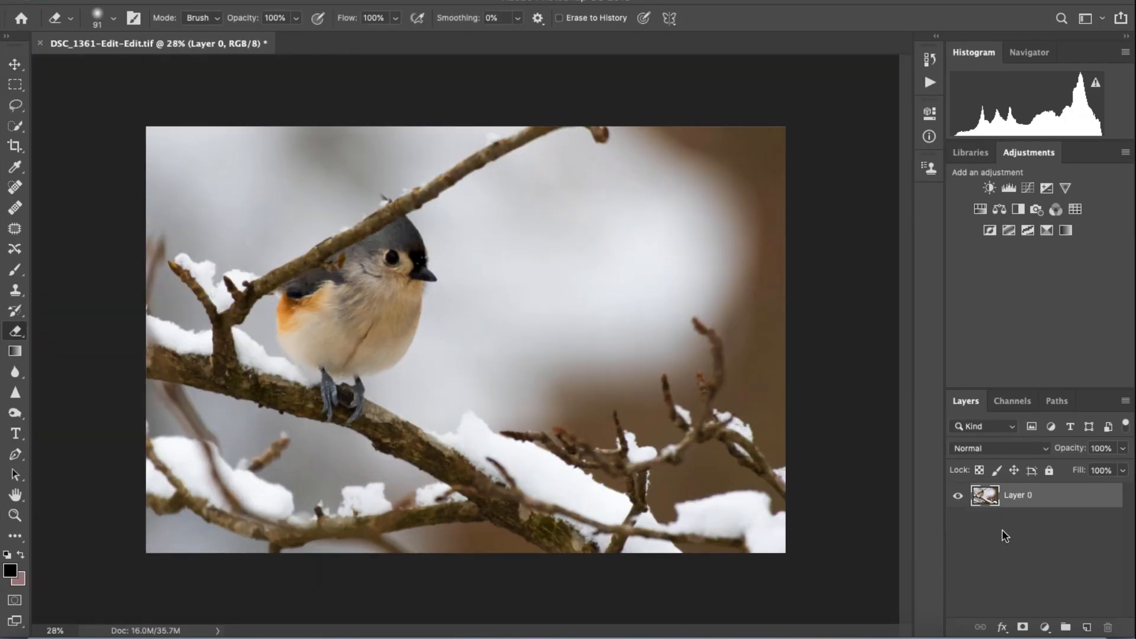
key("ctrl+z")
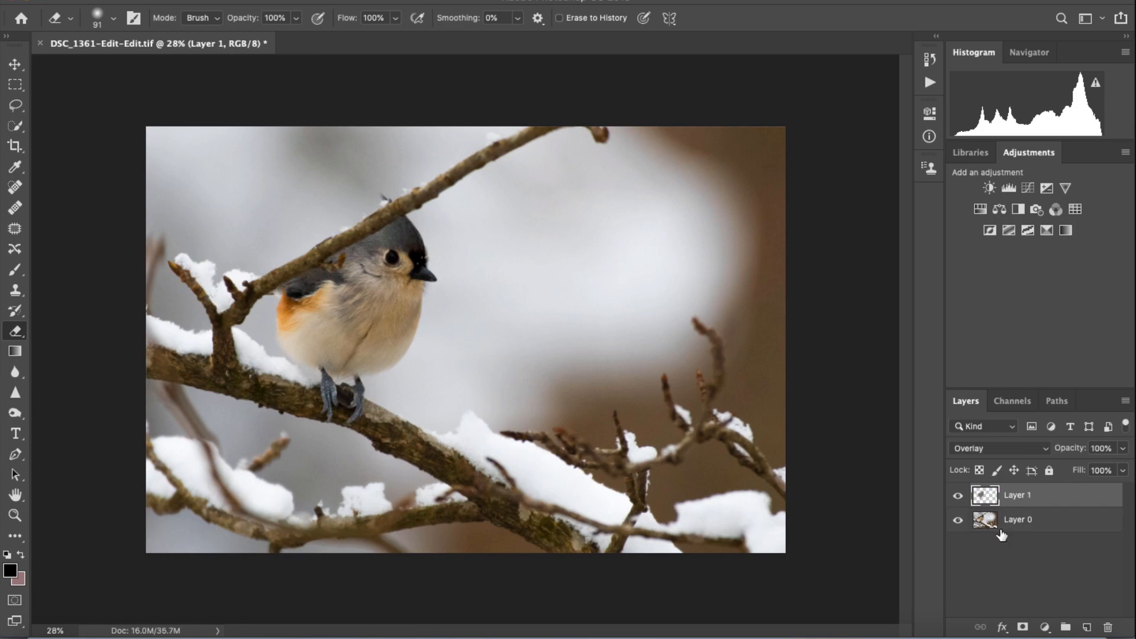
key("ctrl+e")
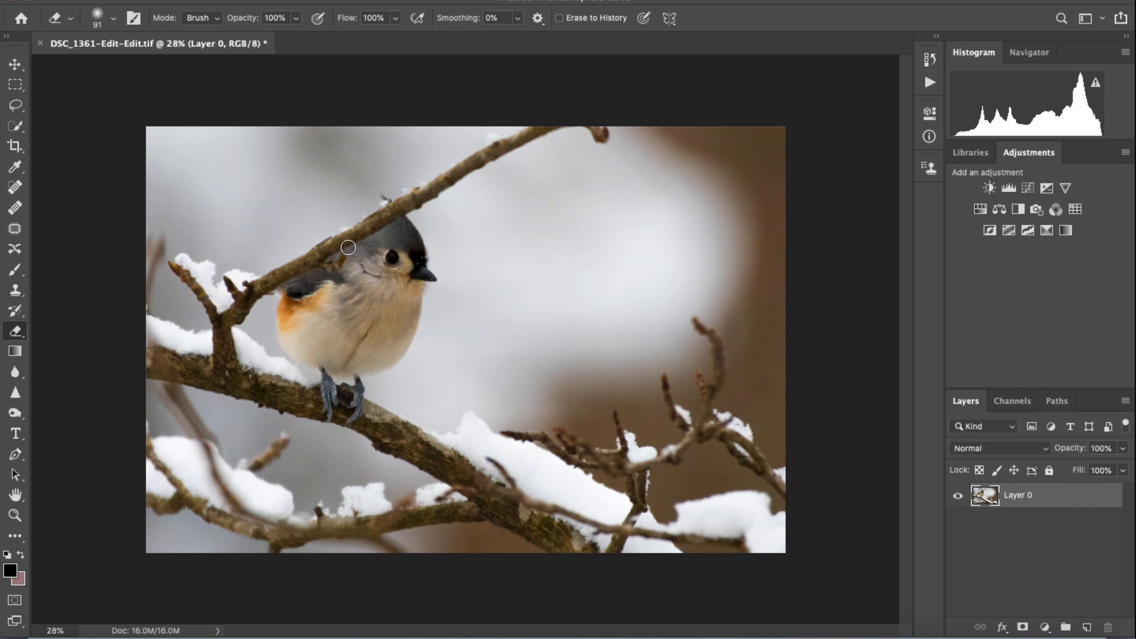
key("super+z")
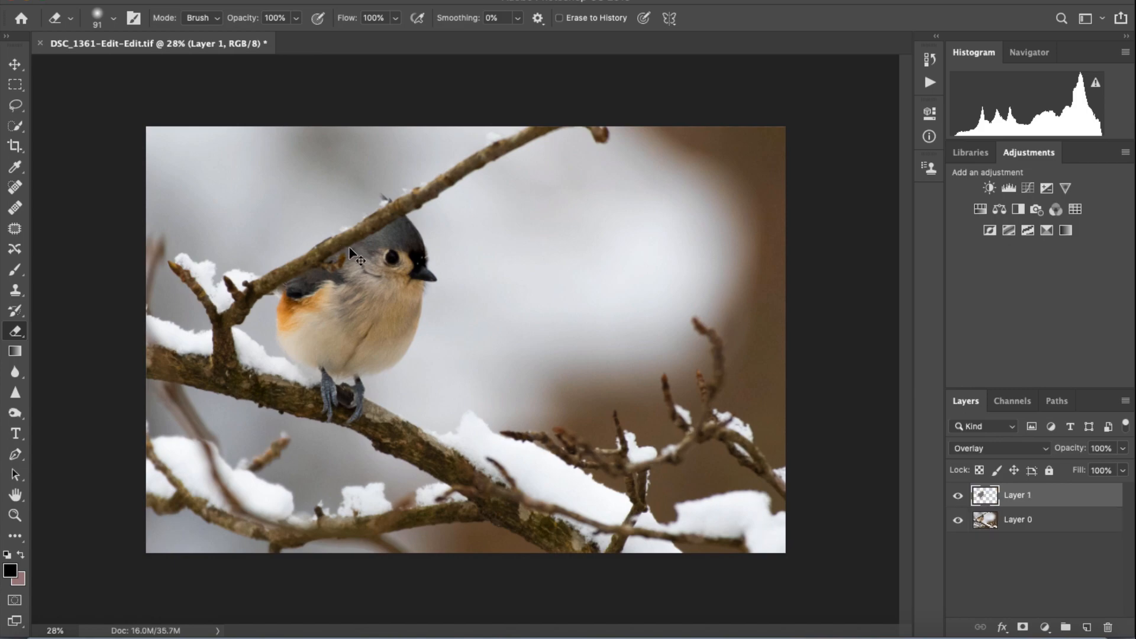
key("super+e")
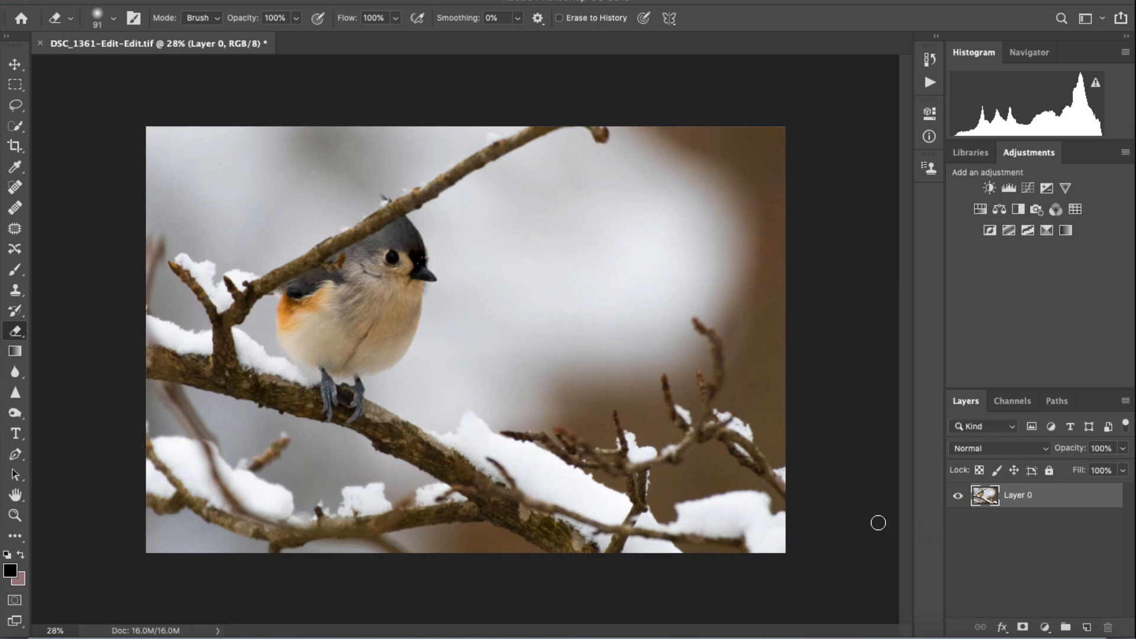
Duplicate the merged photo layer and make the upper copy the active layer.
key("super+j")
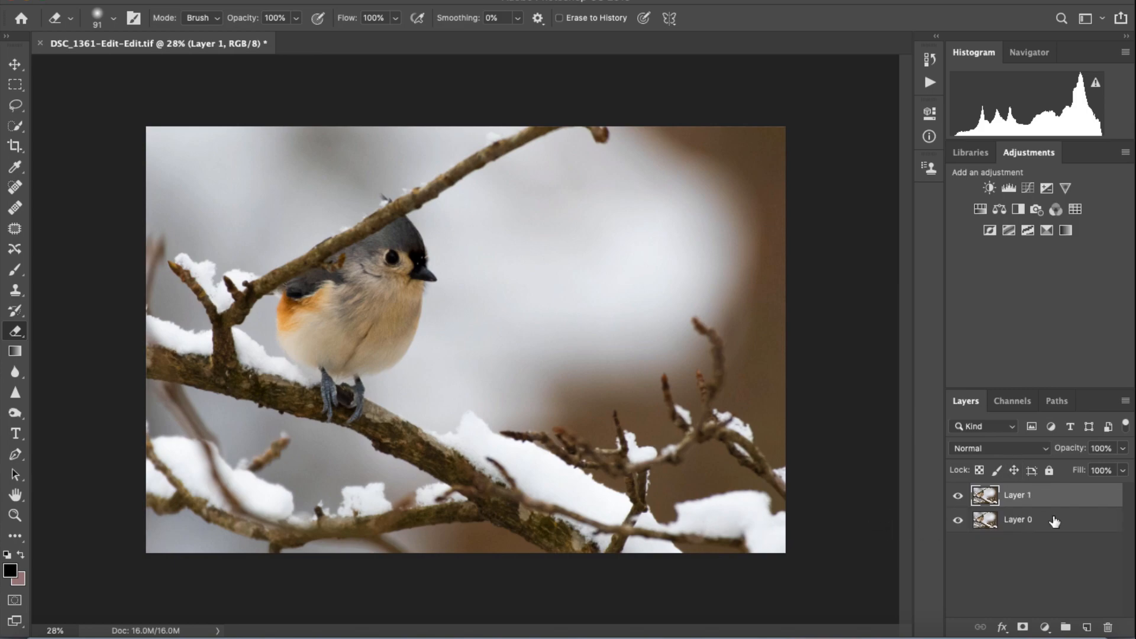
left_click(1033, 519)
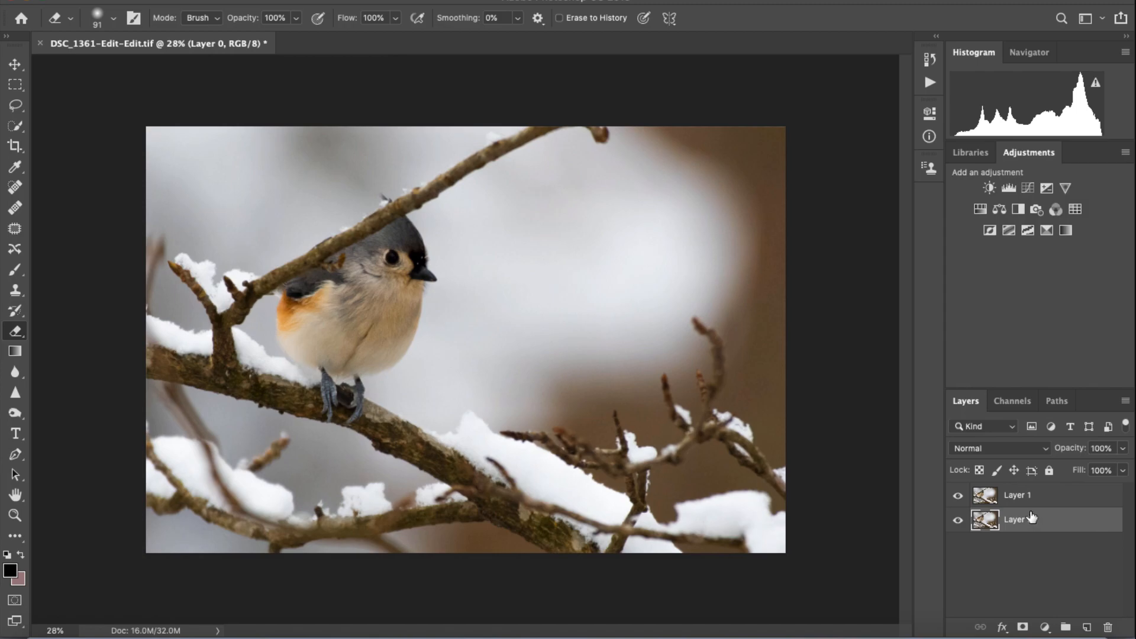
left_click(1007, 496)
left_click(136, 1)
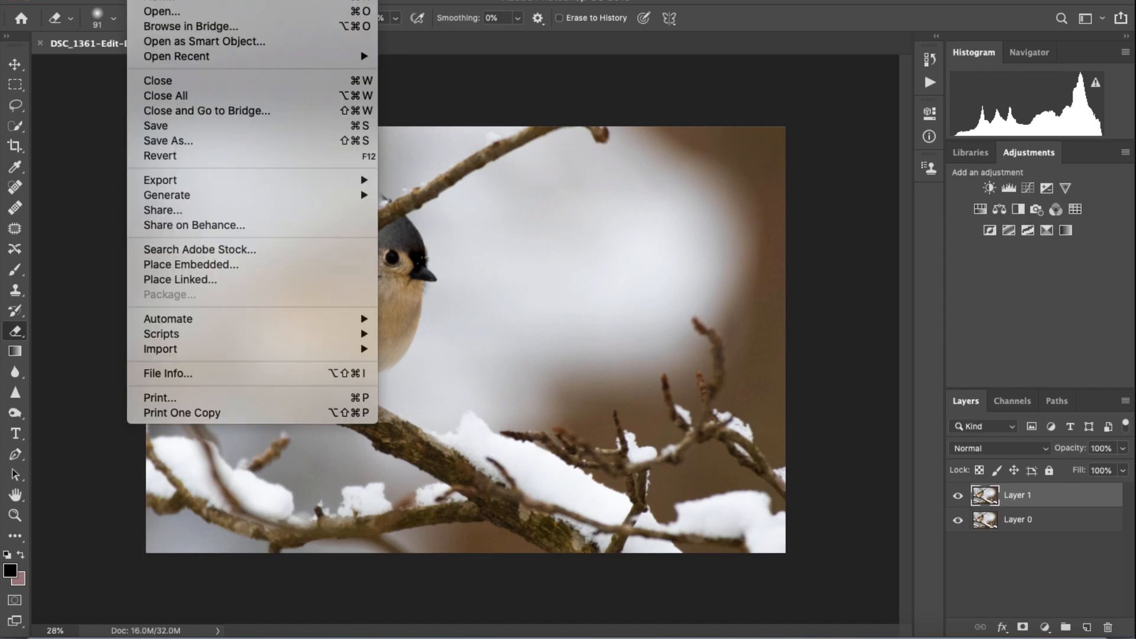
mouse_move(173, 1)
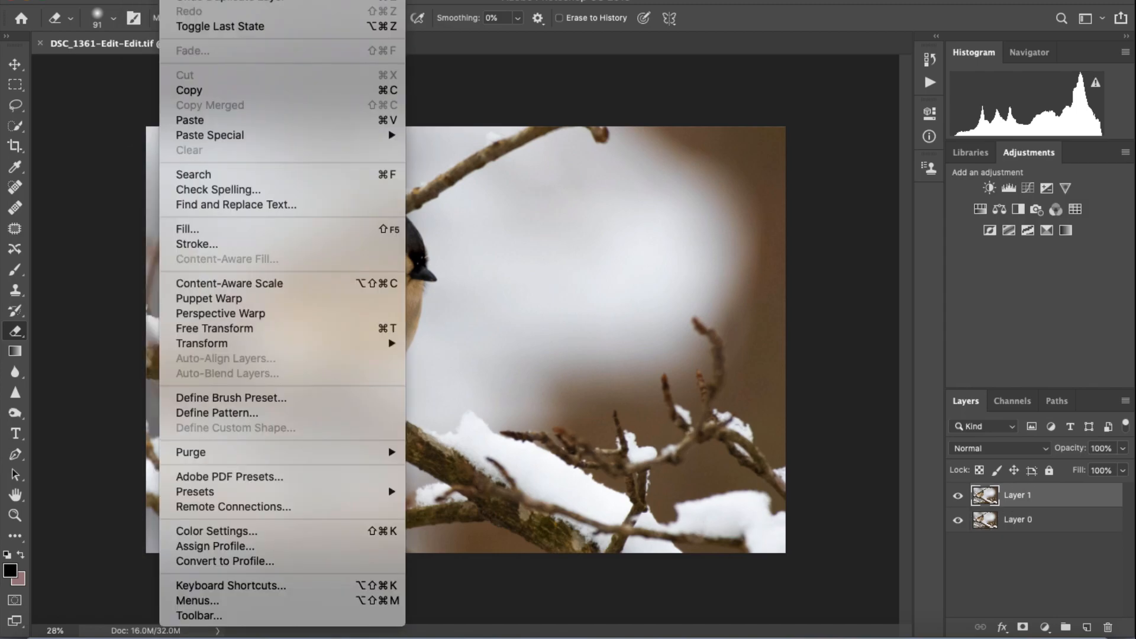
left_click(860, 554)
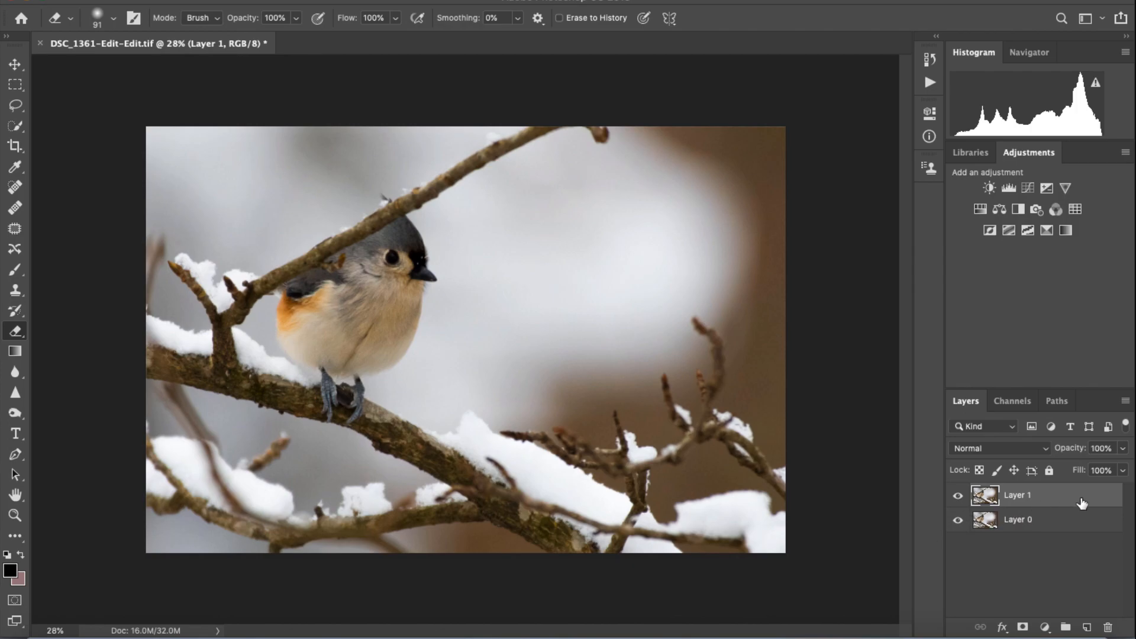
Fill the upper duplicate layer with 50% Gray at 100% opacity and set its blend mode to Overlay.
left_click(173, 1)
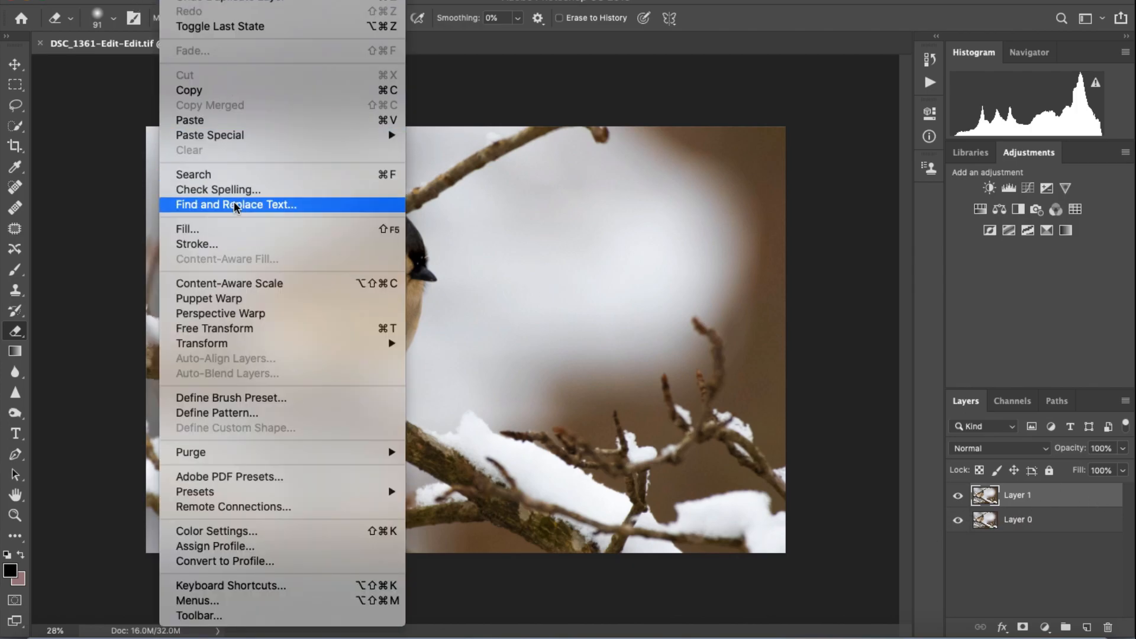
left_click(244, 231)
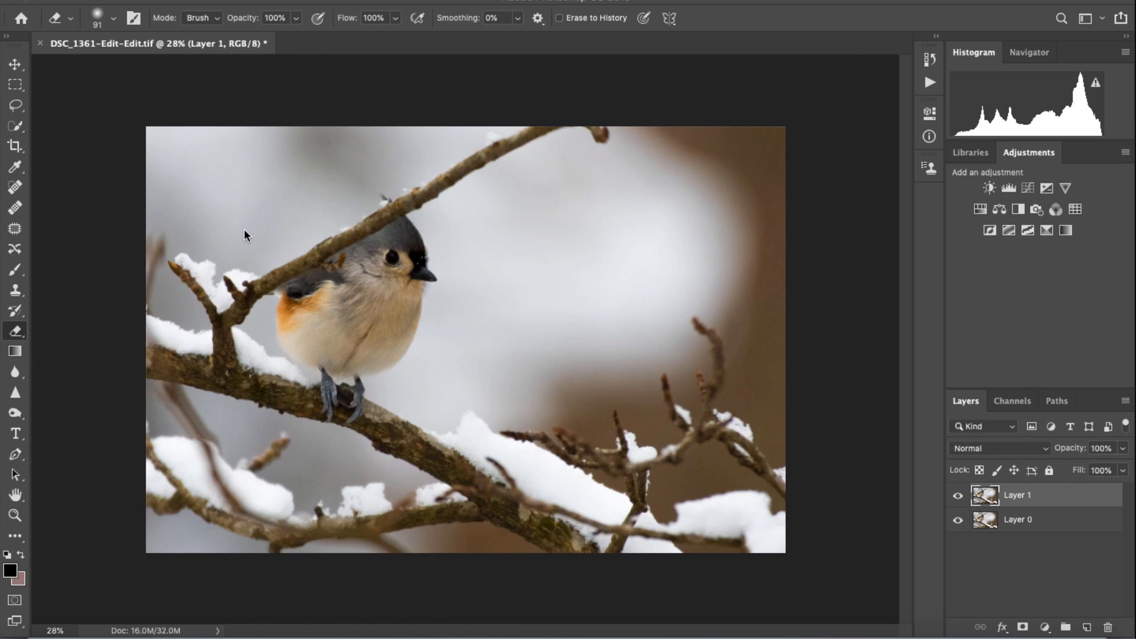
left_click(594, 222)
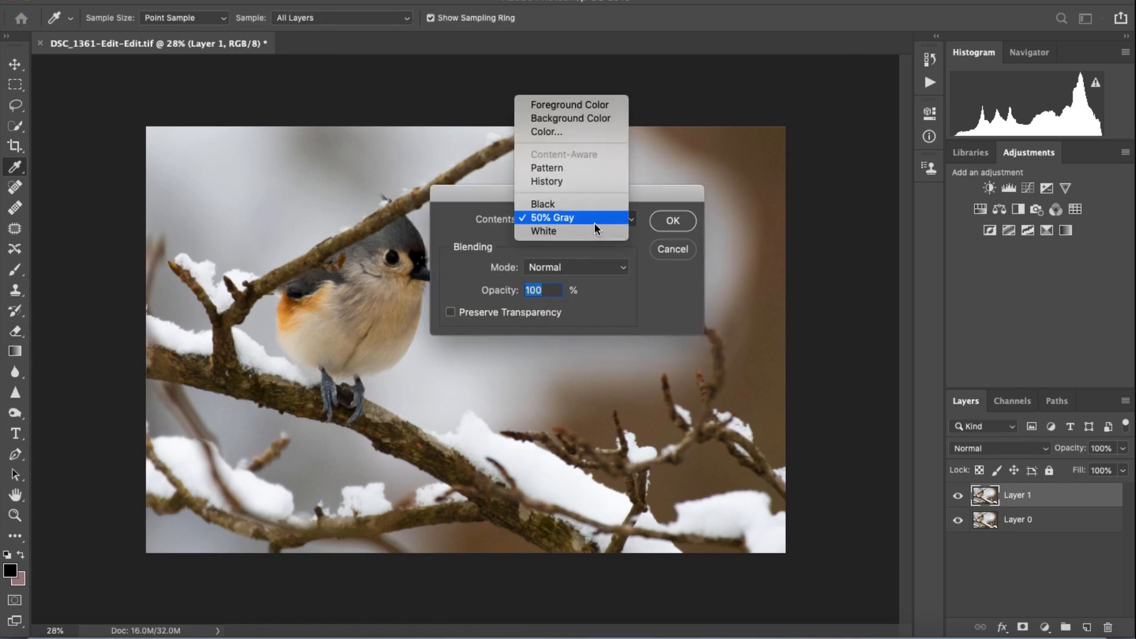
left_click(588, 220)
left_click(553, 222)
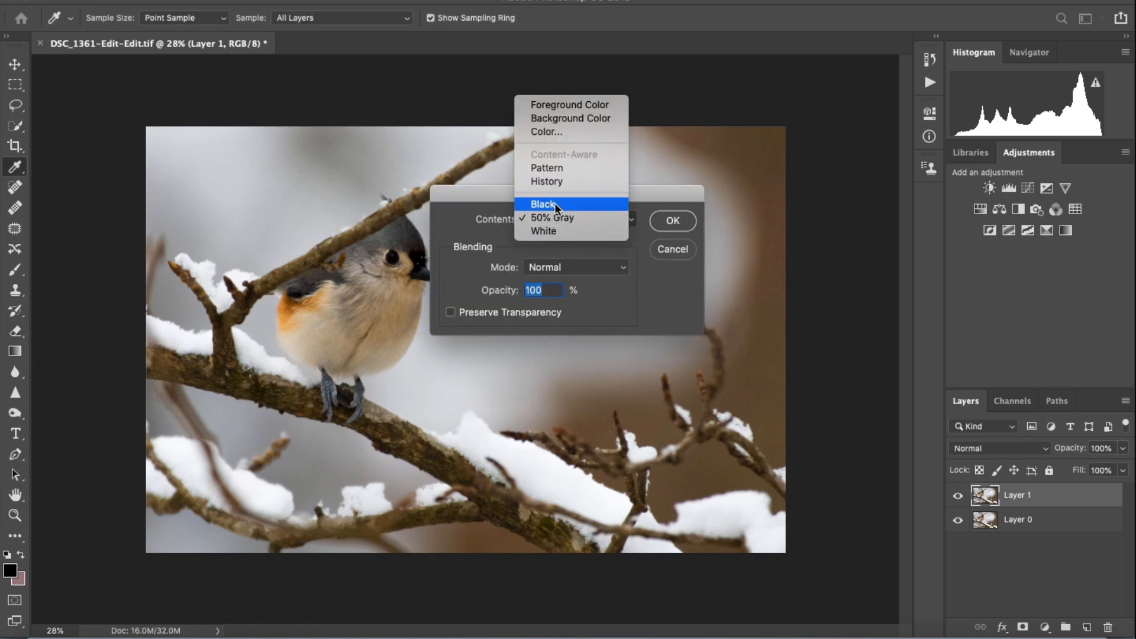
left_click(555, 203)
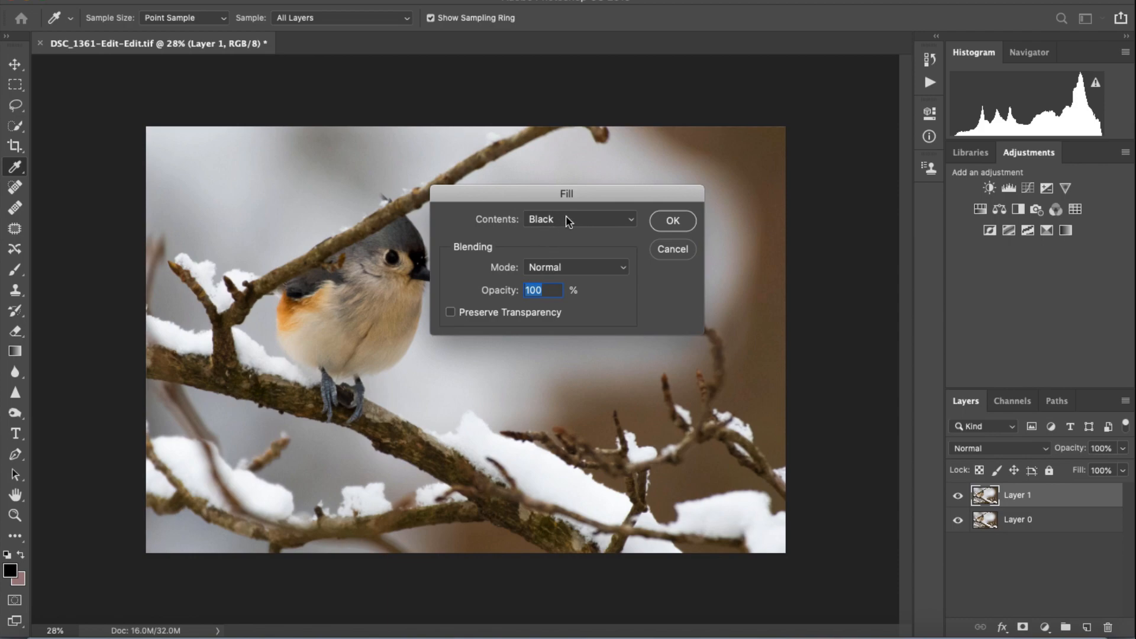
left_click(566, 220)
left_click(565, 231)
left_click(673, 221)
key("e")
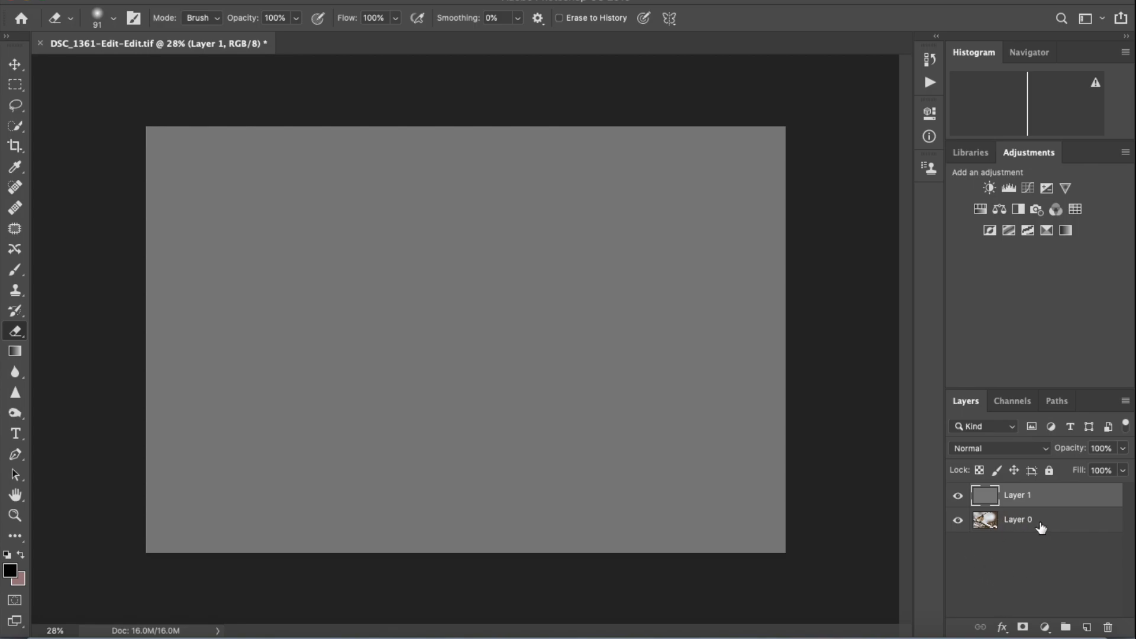
left_click(1017, 451)
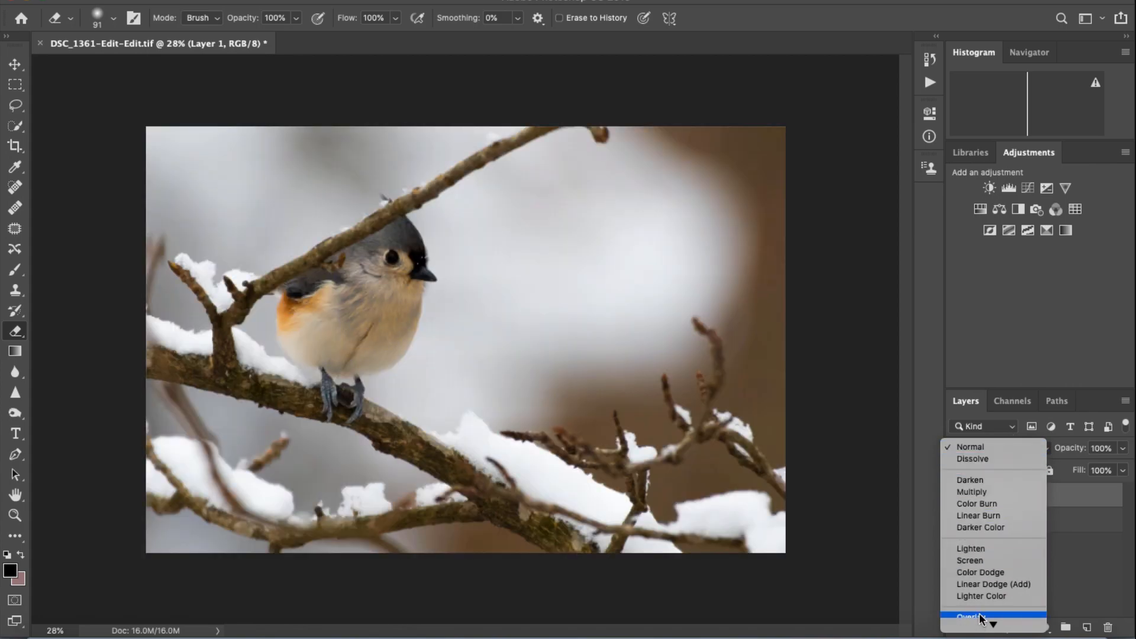
left_click(980, 616)
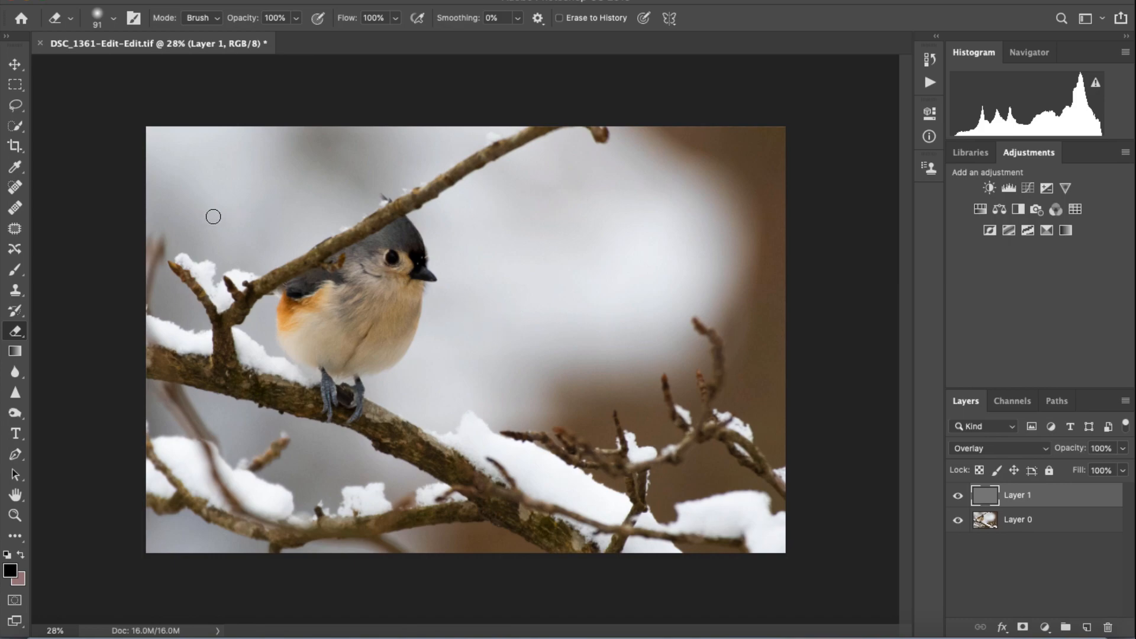
Activate the Brush tool and set the background color to white (#ffffff).
key("b")
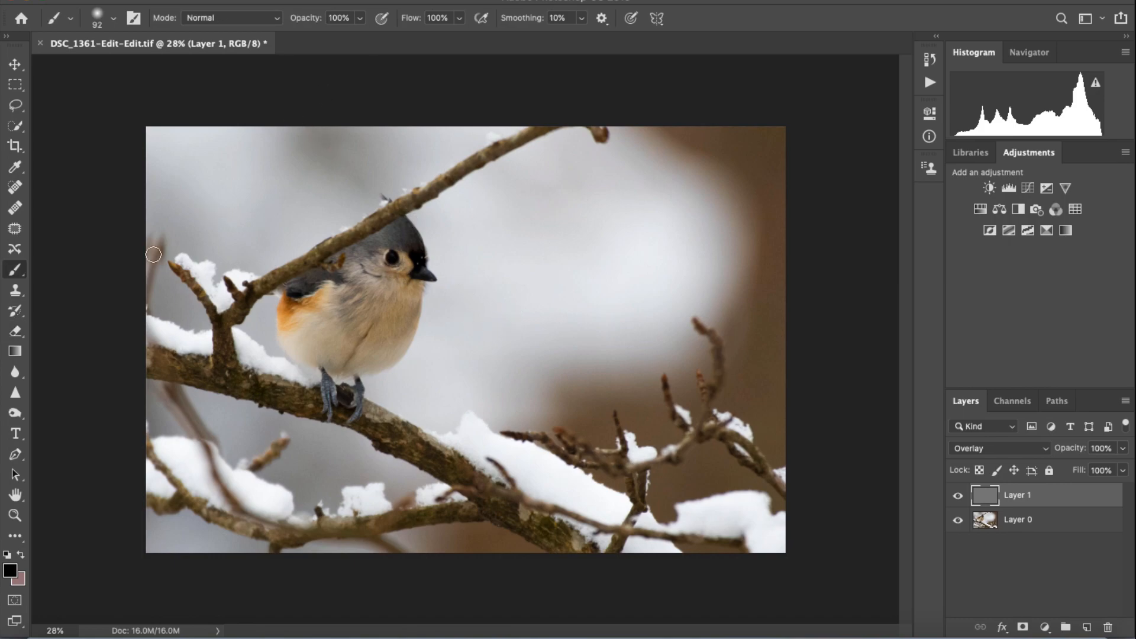
left_click(20, 577)
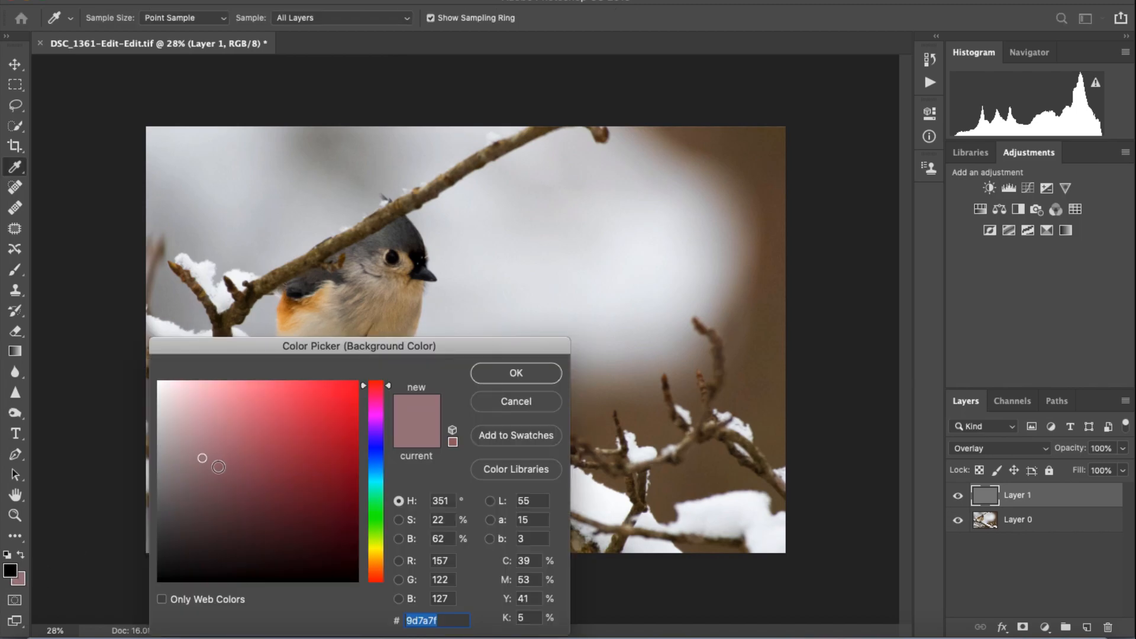
left_click_drag(200, 459, 116, 288)
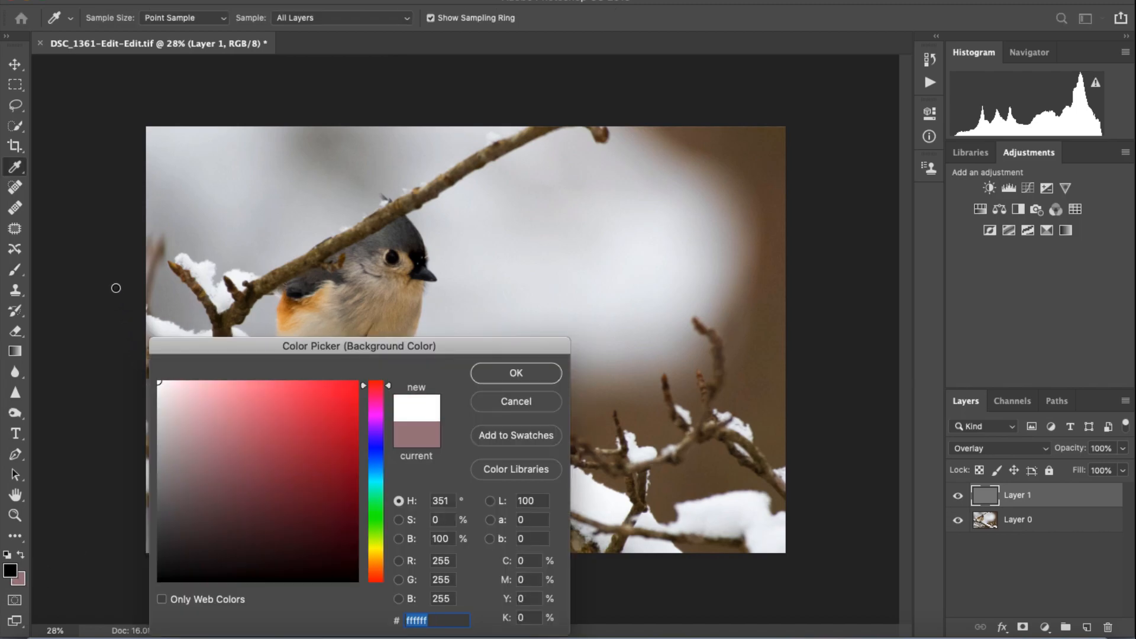
left_click(507, 374)
Swap the foreground and background colors back and forth, try darkening the blurred background with a black stroke, and undo it.
left_click(23, 554)
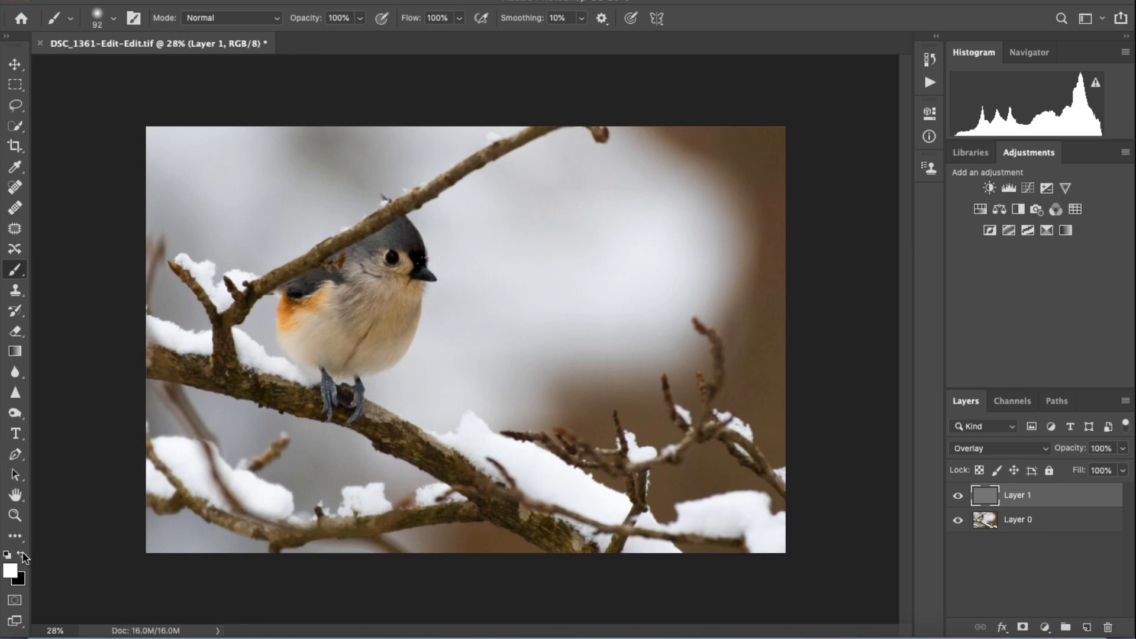
left_click(23, 554)
left_click(23, 554)
left_click(24, 554)
left_click(23, 556)
left_click(23, 555)
mouse_move(489, 335)
left_mouse_down()
mouse_move(525, 328)
mouse_move(506, 329)
mouse_move(541, 310)
mouse_move(491, 369)
mouse_move(512, 333)
mouse_move(503, 347)
mouse_move(561, 343)
mouse_move(504, 330)
mouse_move(540, 377)
left_mouse_up()
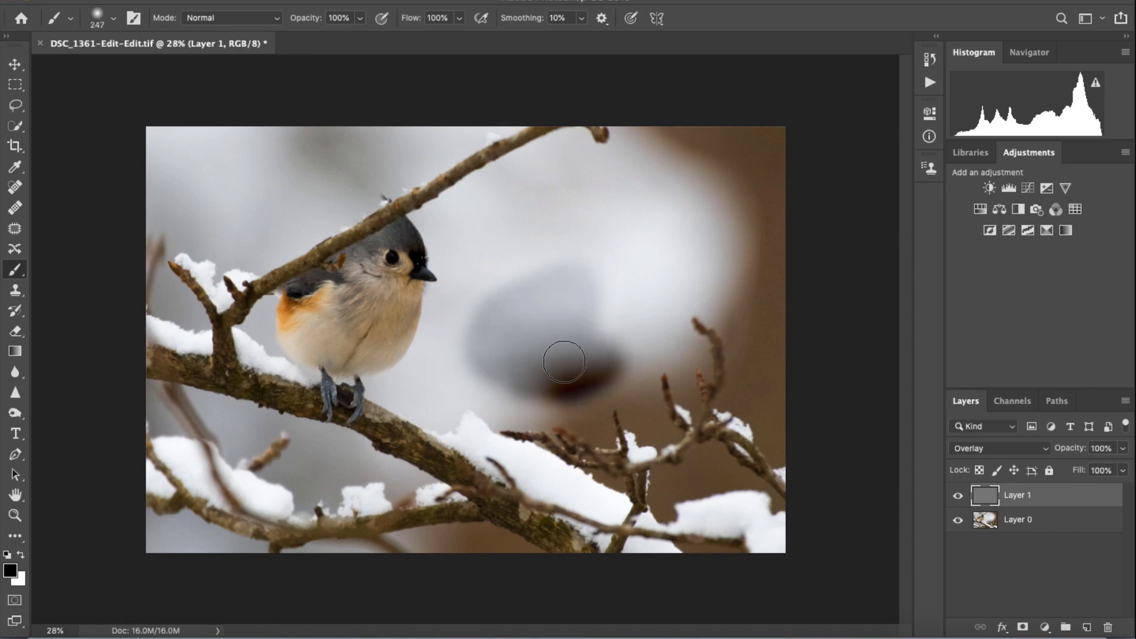
key("ctrl+z")
Make white the foreground color and try lightening strokes over the blurred background at 100% brush opacity, undoing each one.
left_click(21, 555)
mouse_move(520, 385)
left_mouse_down()
mouse_move(593, 324)
mouse_move(606, 378)
mouse_move(589, 411)
mouse_move(577, 381)
mouse_move(604, 381)
left_mouse_up()
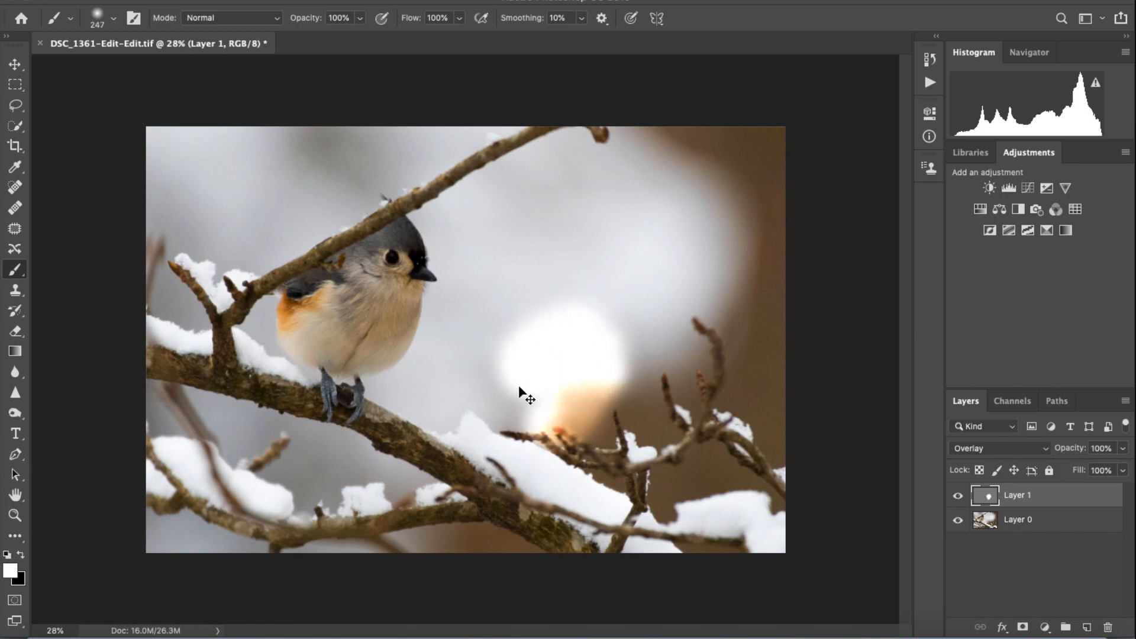
key("ctrl+z")
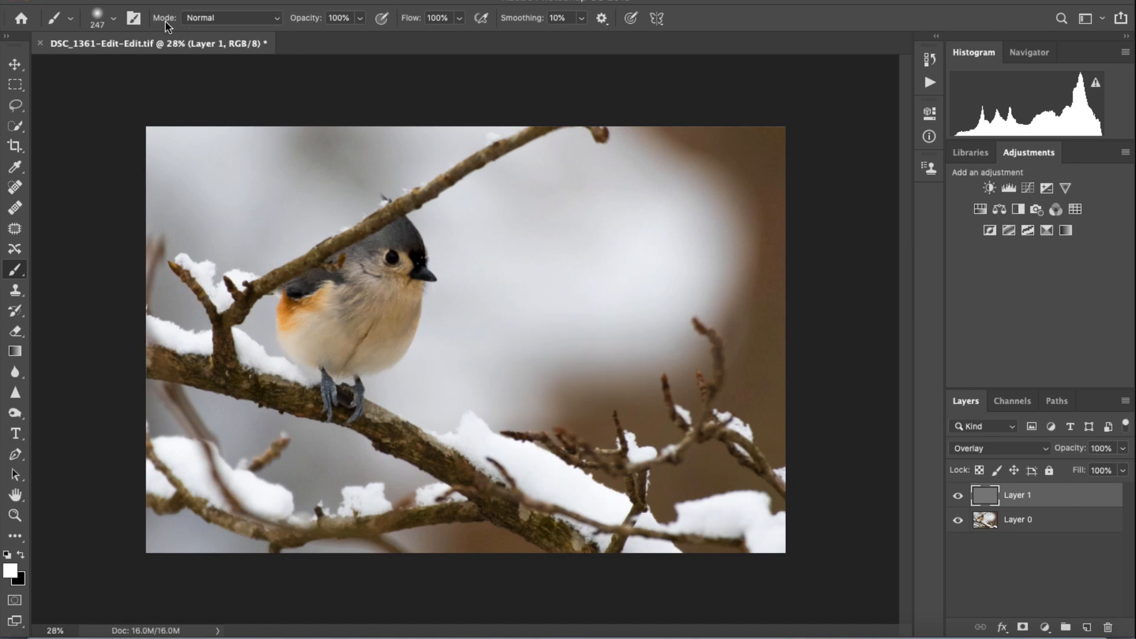
left_click(537, 305)
mouse_move(536, 305)
left_mouse_down()
mouse_move(584, 373)
mouse_move(568, 489)
left_mouse_up()
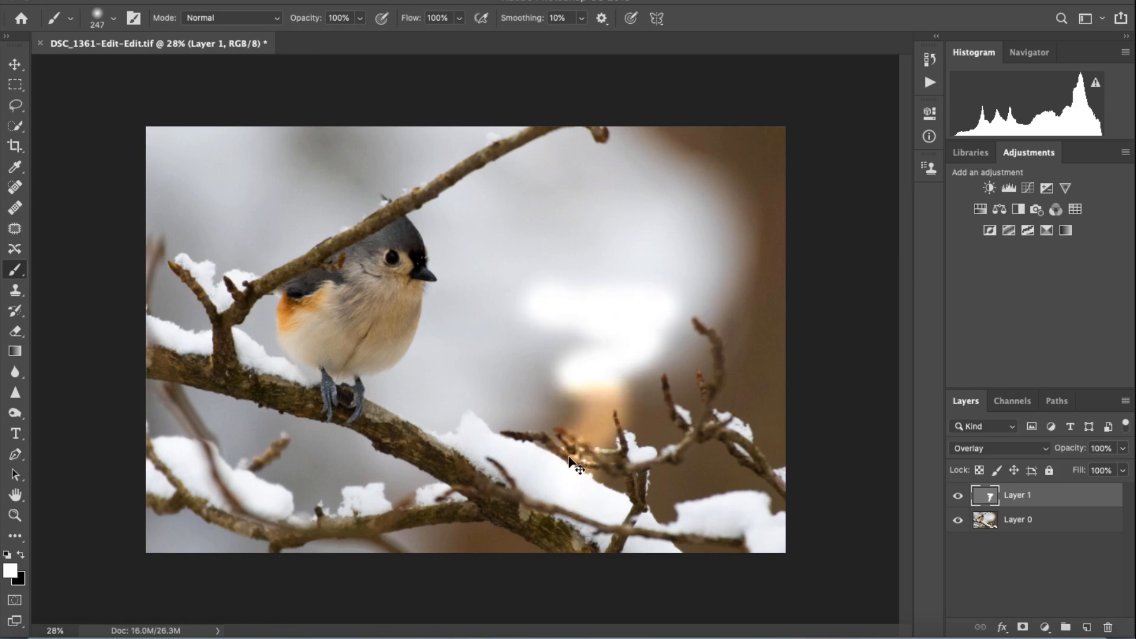
key("super+z")
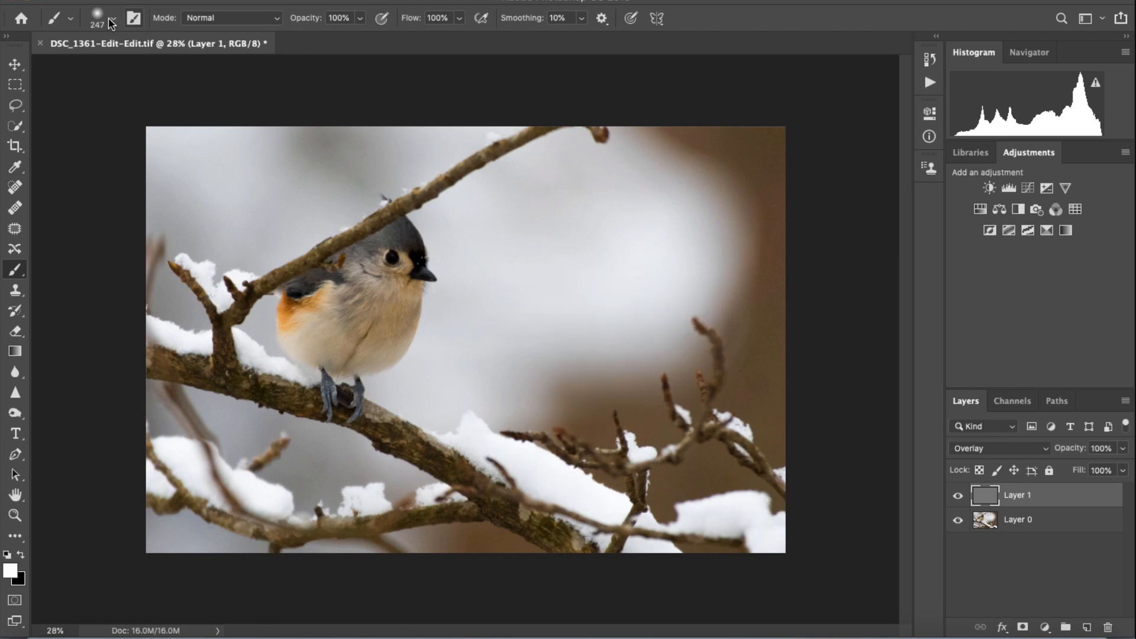
Check the brush size, hardness and opacity settings, try another white stroke on the background at 100% opacity, and undo it.
left_click(114, 20)
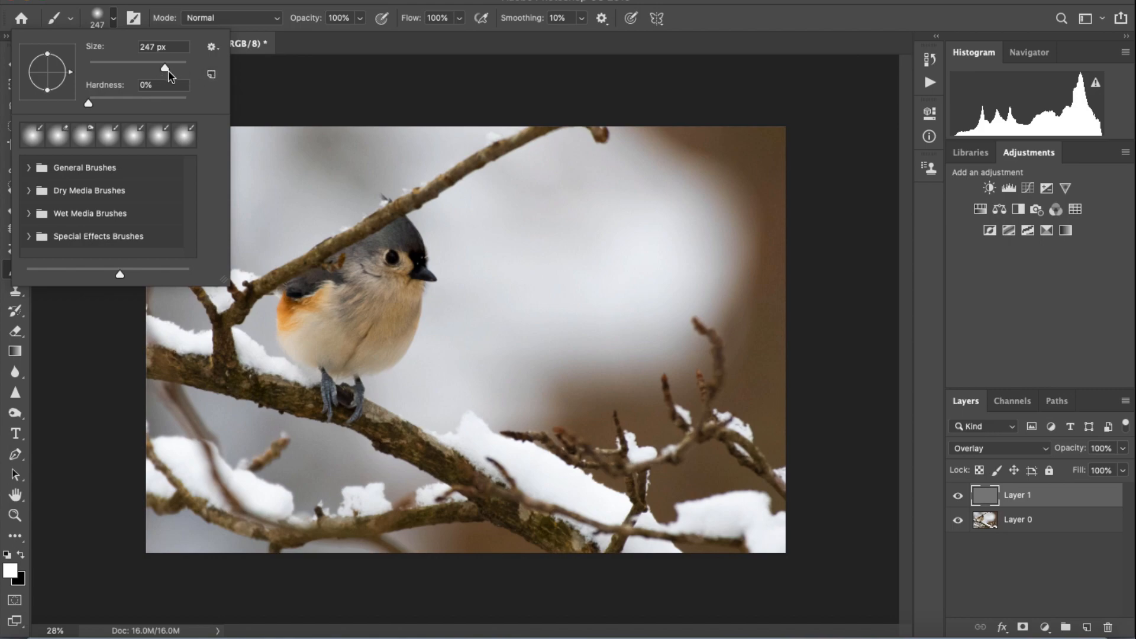
left_click(357, 48)
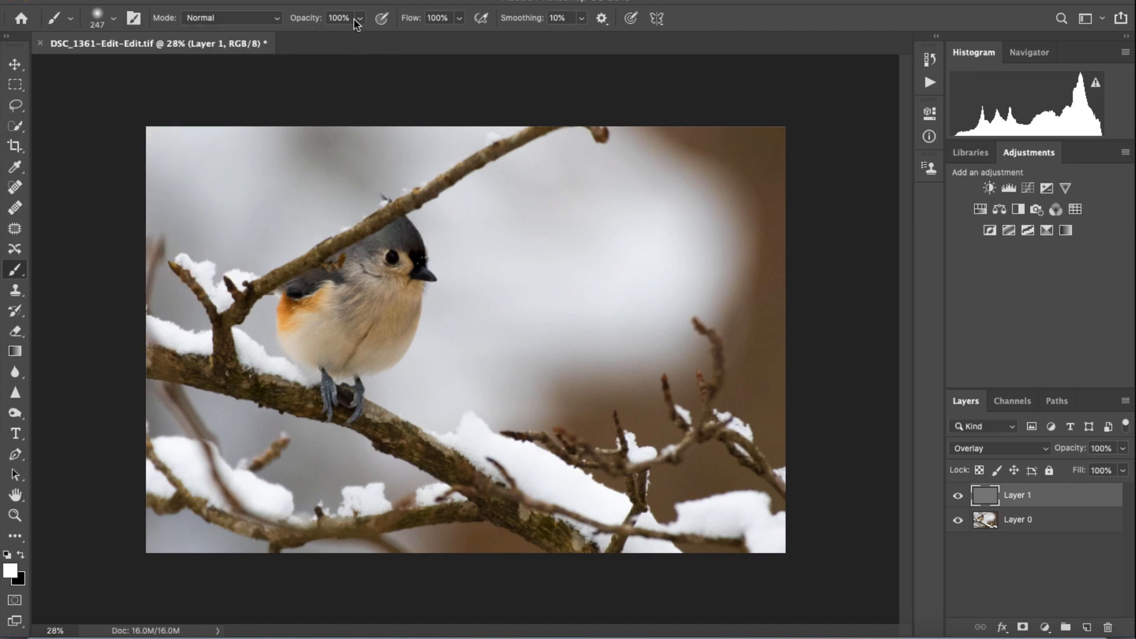
left_click(359, 19)
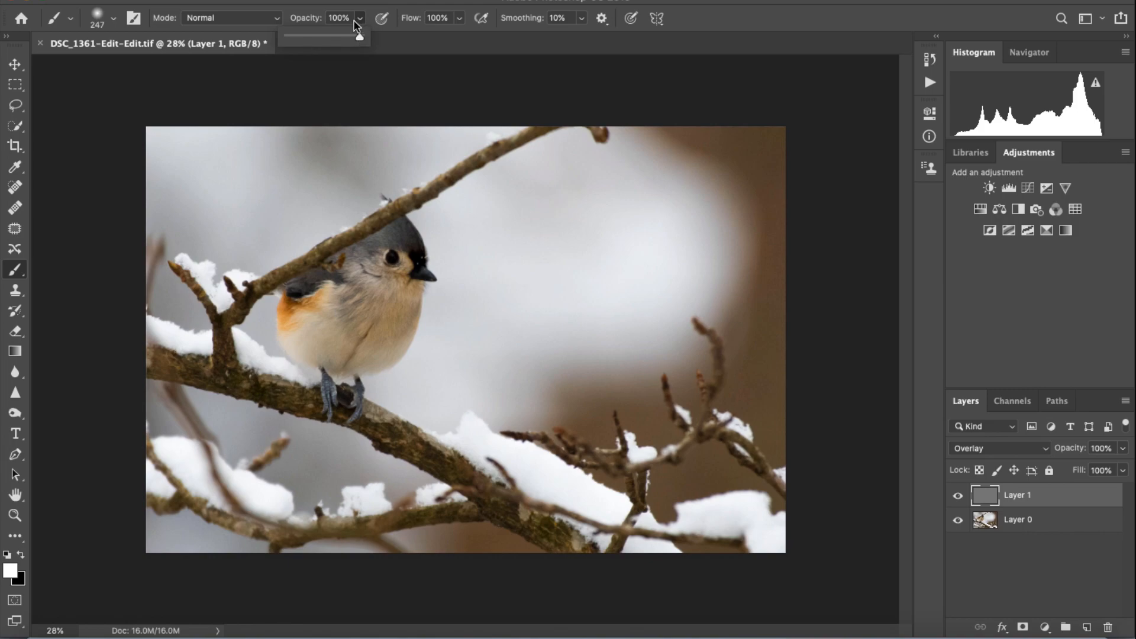
mouse_move(598, 269)
left_mouse_down()
mouse_move(573, 317)
mouse_move(560, 400)
mouse_move(502, 323)
left_mouse_up()
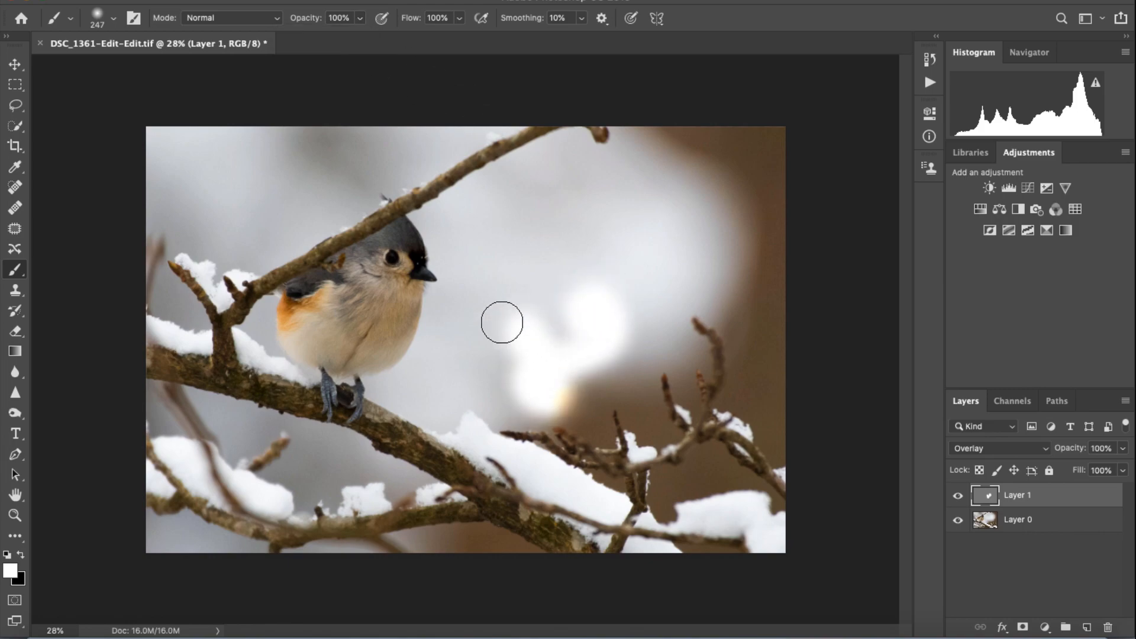
key("ctrl+z")
Lower the brush opacity to 17%, test a white stroke on the blurred background, and undo it.
left_click(359, 18)
left_click_drag(360, 39, 302, 53)
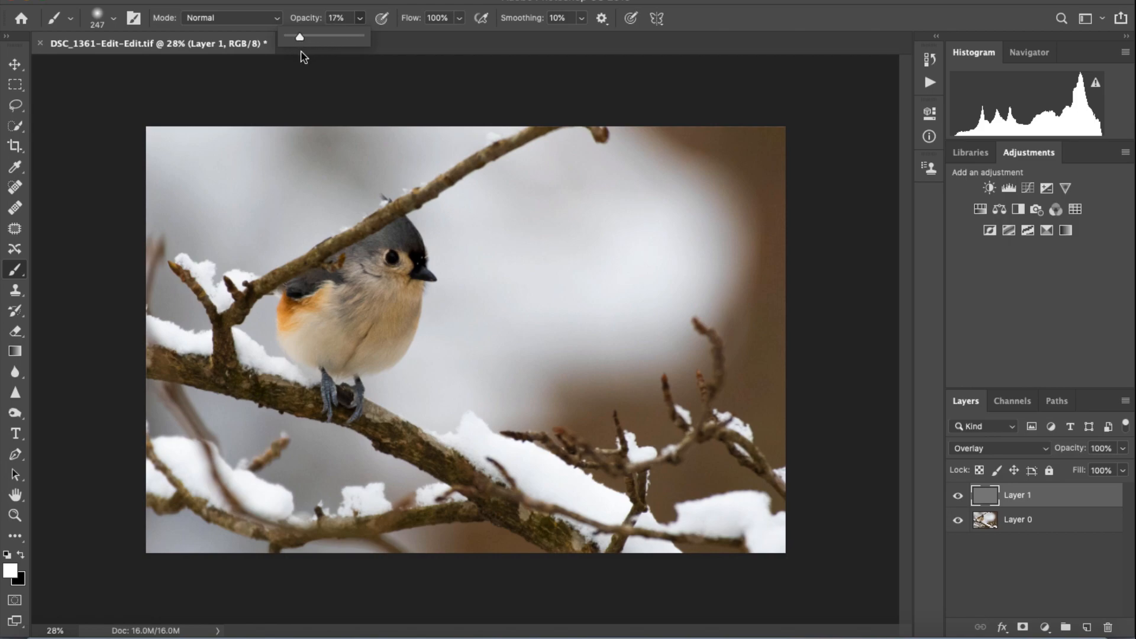
mouse_move(514, 242)
left_mouse_down()
mouse_move(538, 292)
mouse_move(507, 344)
mouse_move(572, 372)
mouse_move(556, 340)
mouse_move(510, 335)
mouse_move(531, 312)
left_mouse_up()
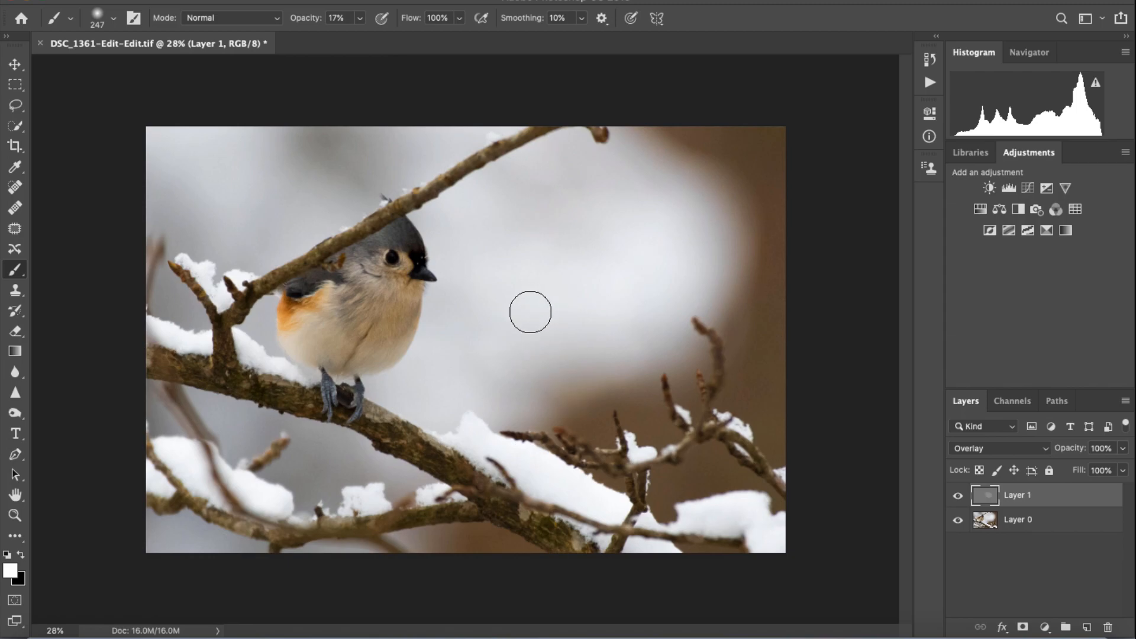
key("super+z")
Lighten the bird's cheek, chest and orange side feathers with a white 108 px brush at 17% opacity.
scroll(358, 322, "up", 5)
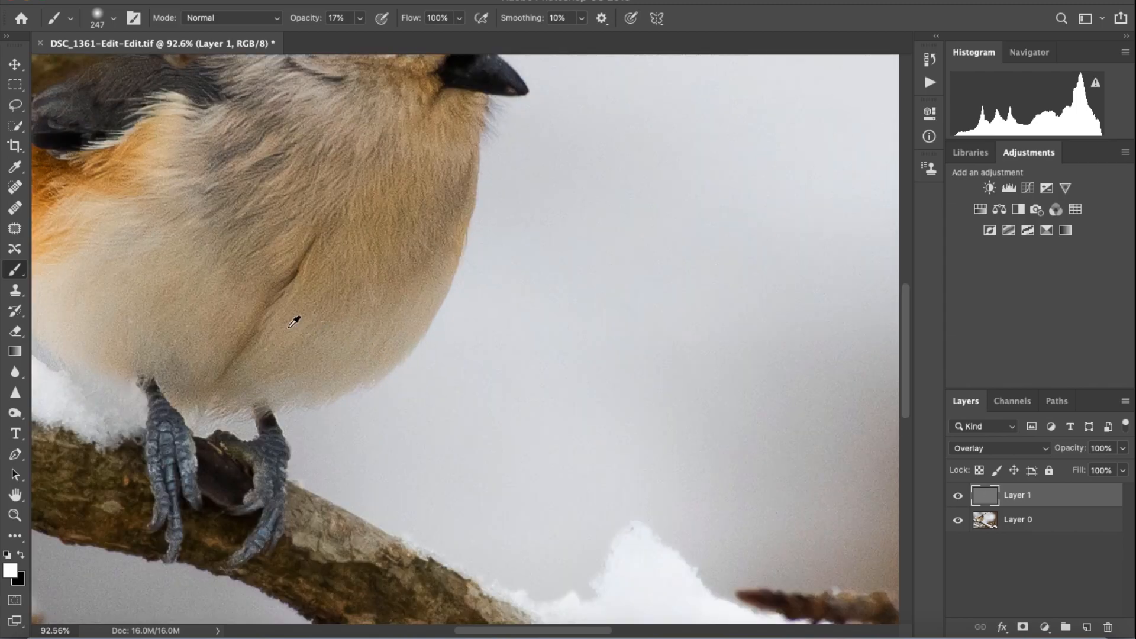
left_click_drag(425, 333, 391, 325)
mouse_move(512, 320)
left_mouse_down()
mouse_move(487, 318)
mouse_move(440, 360)
mouse_move(420, 361)
mouse_move(479, 358)
mouse_move(524, 319)
mouse_move(473, 369)
mouse_move(416, 387)
mouse_move(386, 387)
mouse_move(279, 321)
mouse_move(251, 348)
mouse_move(250, 332)
mouse_move(290, 301)
mouse_move(298, 252)
mouse_move(314, 336)
mouse_move(348, 374)
mouse_move(442, 375)
mouse_move(527, 328)
mouse_move(561, 247)
mouse_move(532, 259)
mouse_move(466, 350)
mouse_move(466, 368)
mouse_move(331, 263)
mouse_move(333, 208)
mouse_move(316, 179)
mouse_move(301, 181)
mouse_move(306, 212)
left_mouse_up()
left_click_drag(478, 249, 358, 375)
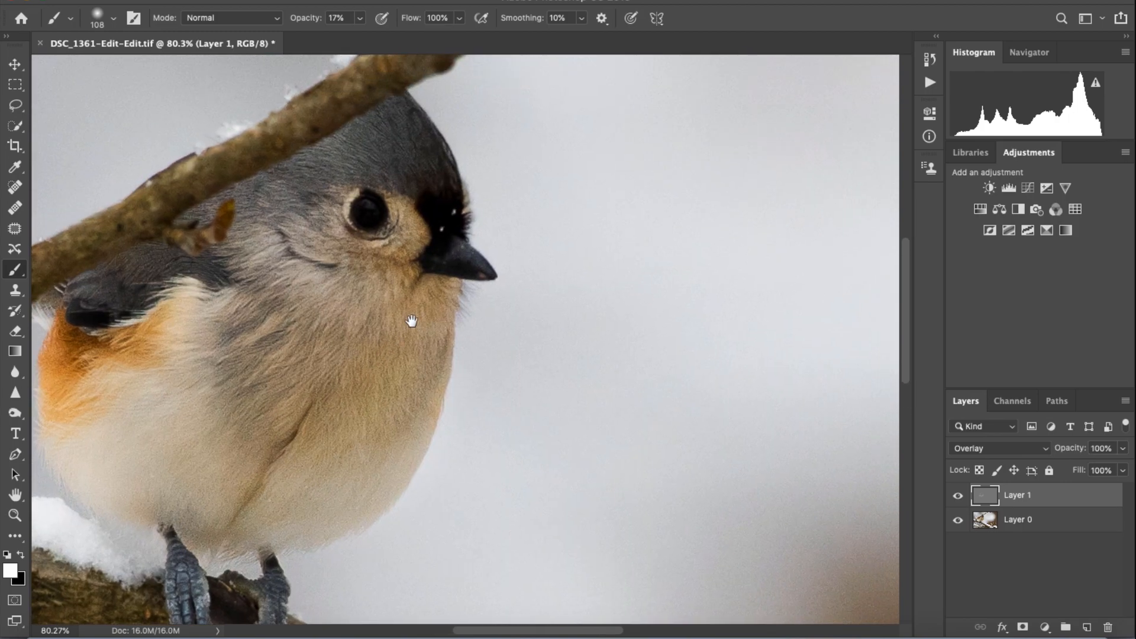
left_click_drag(326, 281, 314, 259)
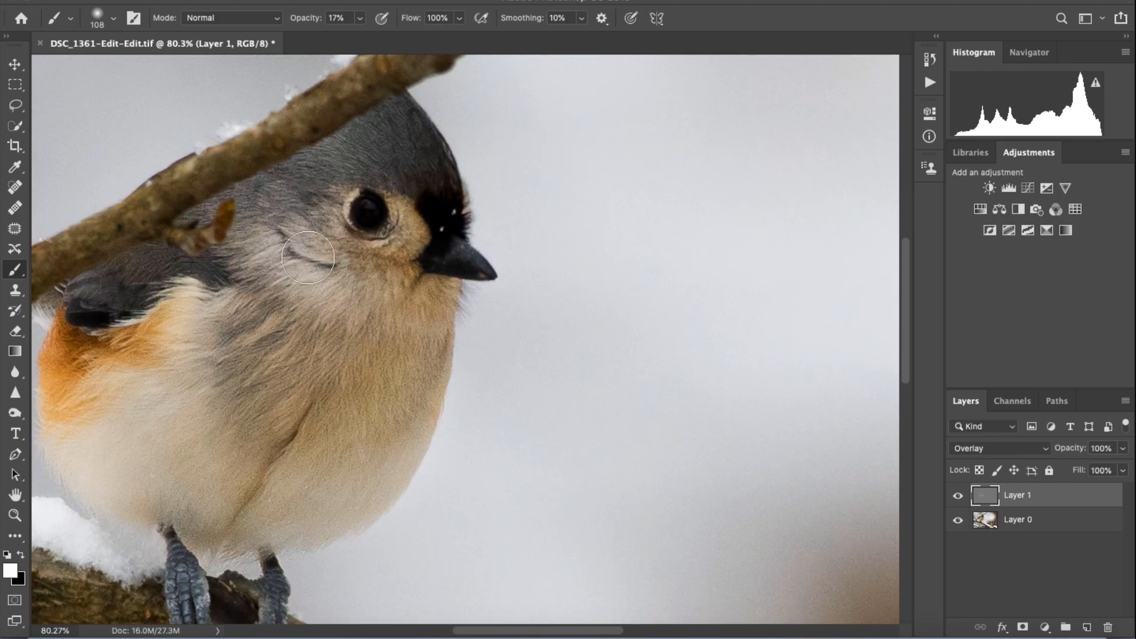
mouse_move(435, 323)
left_mouse_down()
mouse_move(421, 326)
mouse_move(418, 345)
left_mouse_up()
mouse_move(258, 314)
left_mouse_down()
mouse_move(530, 370)
mouse_move(601, 242)
left_mouse_up()
mouse_move(365, 288)
left_mouse_down()
mouse_move(368, 301)
mouse_move(416, 304)
mouse_move(456, 266)
left_mouse_up()
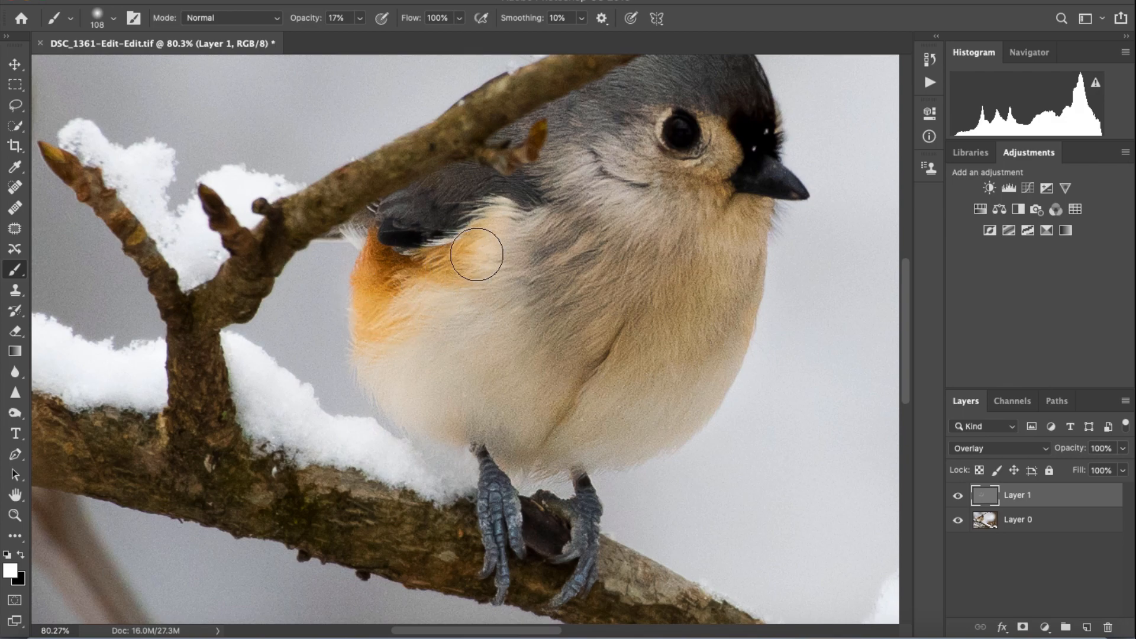
Darken the shadow streaks in the bird's chest feathers with black strokes at 17% opacity, undoing the last stroke.
left_click_drag(501, 315, 376, 280)
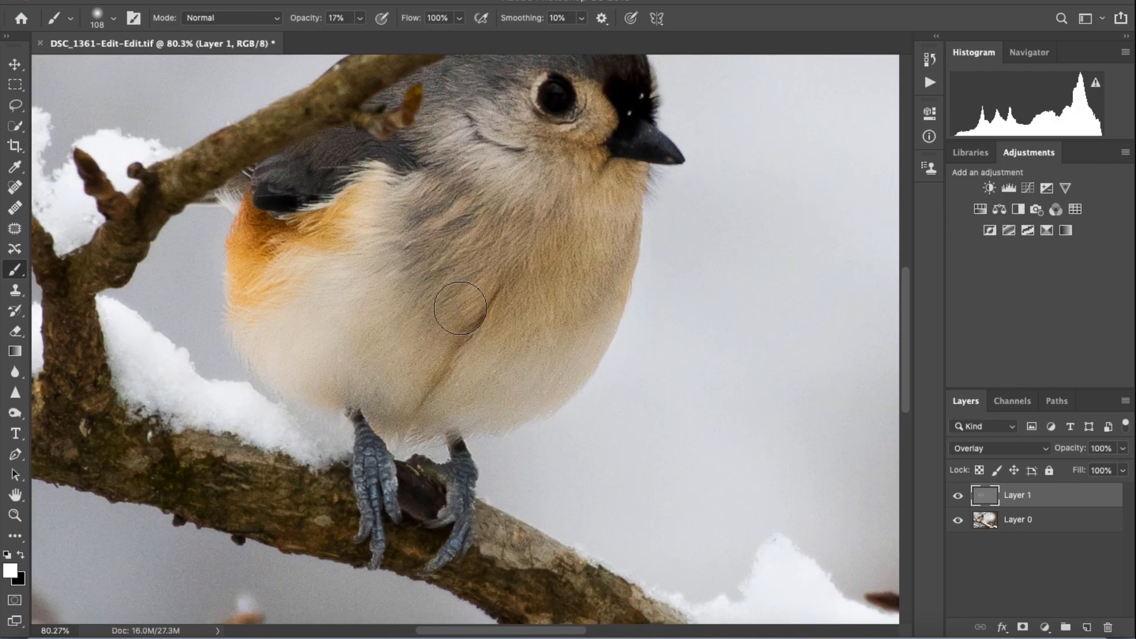
left_click_drag(433, 207, 455, 325)
left_click_drag(484, 233, 475, 312)
key("super+z")
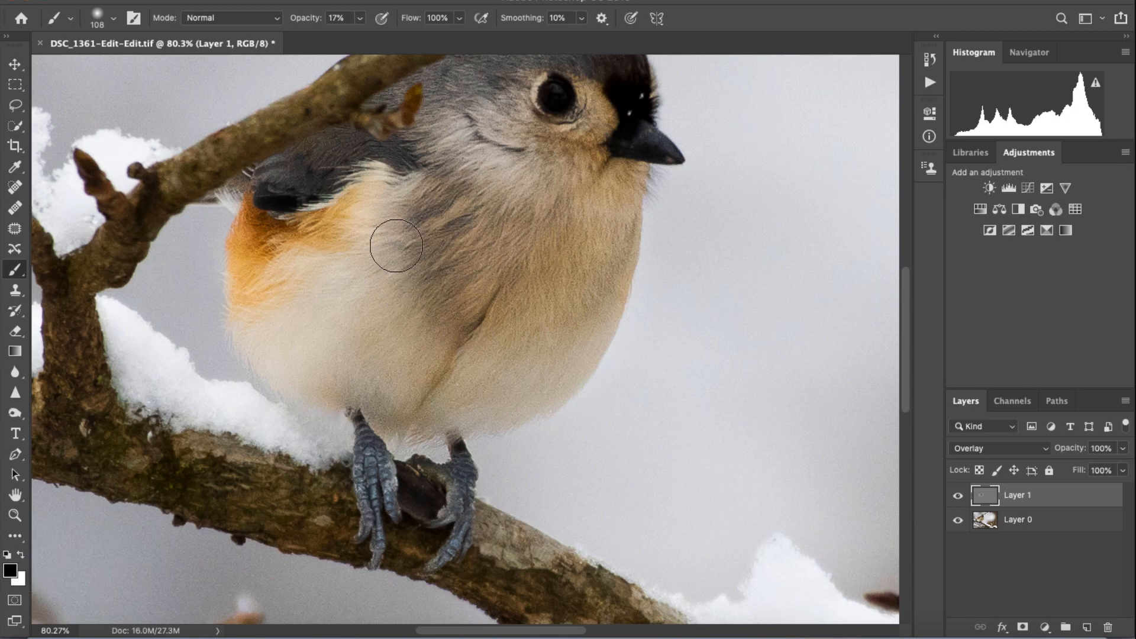
Darken the bird's feet with black brush strokes at 17% opacity and check the whole bird.
left_click_drag(513, 193, 412, 320)
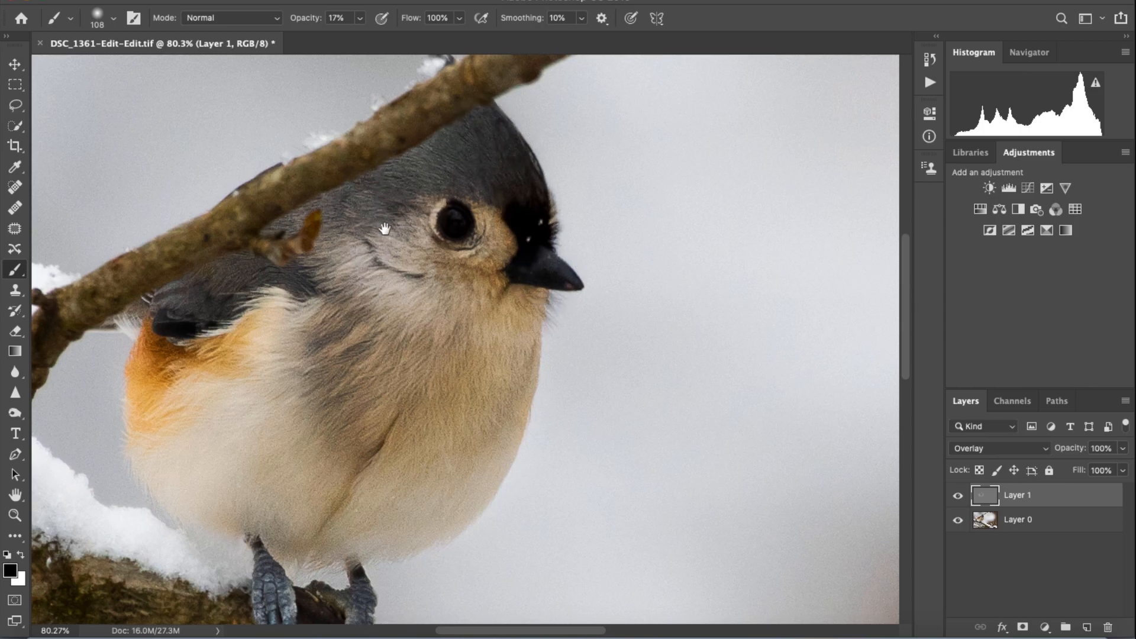
left_click_drag(384, 229, 520, 235)
left_click_drag(408, 363, 367, 218)
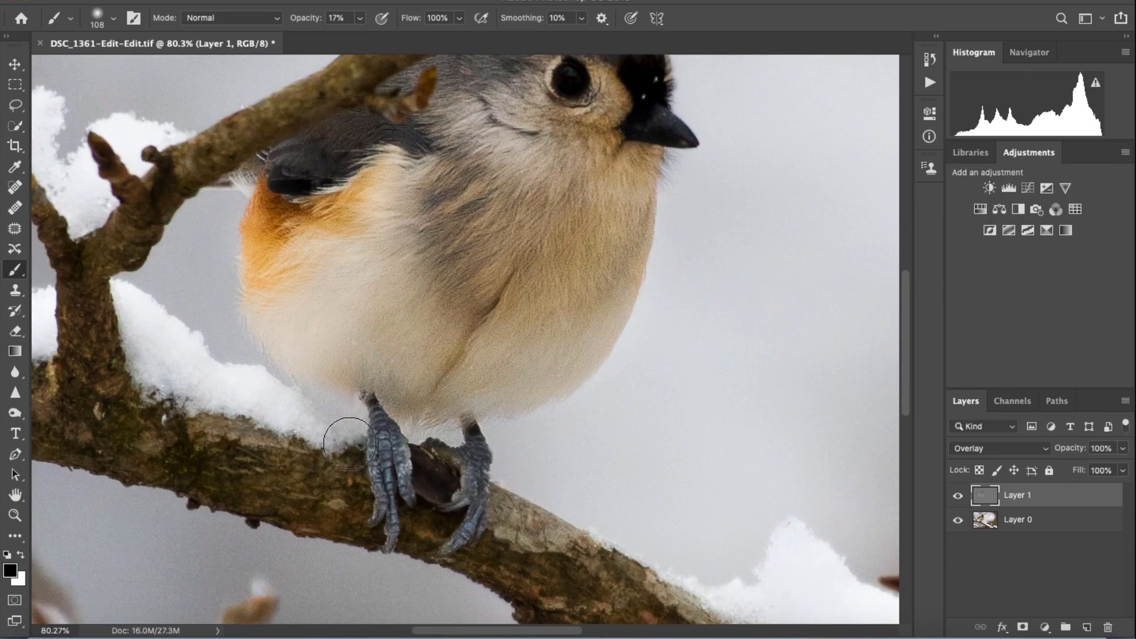
mouse_move(367, 467)
left_mouse_down()
mouse_move(346, 467)
mouse_move(376, 438)
left_mouse_up()
mouse_move(470, 435)
left_mouse_down()
mouse_move(467, 503)
mouse_move(482, 467)
mouse_move(469, 501)
left_mouse_up()
scroll(277, 284, "down", 5, "alt")
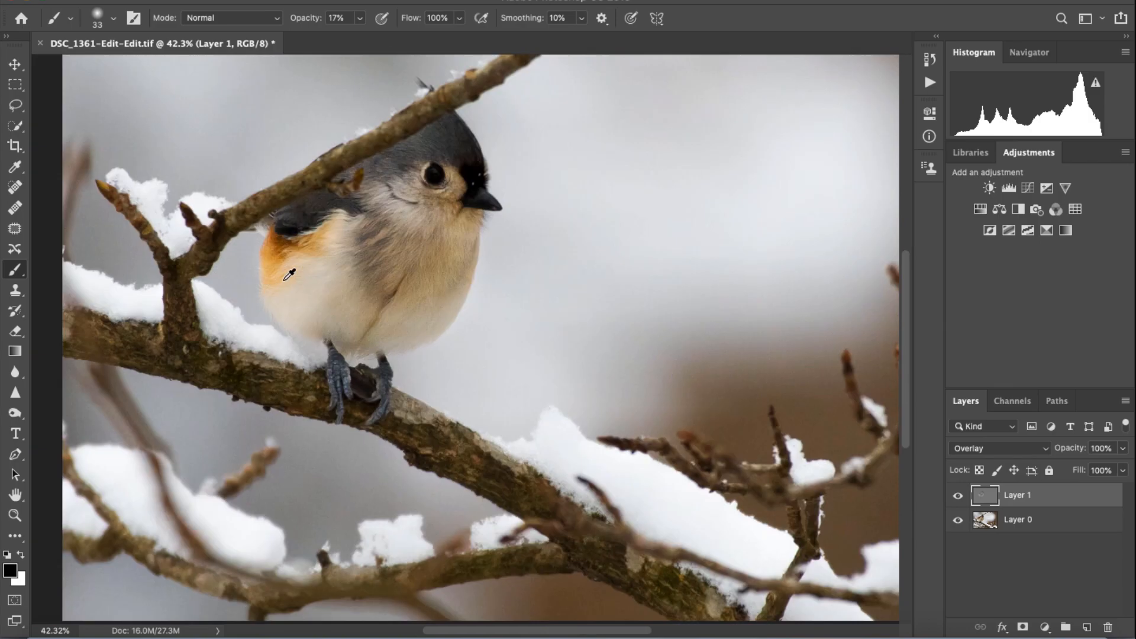
Brighten the snow along the branches with white strokes from a 193 px brush at 17% opacity.
scroll(368, 301, "down", 1)
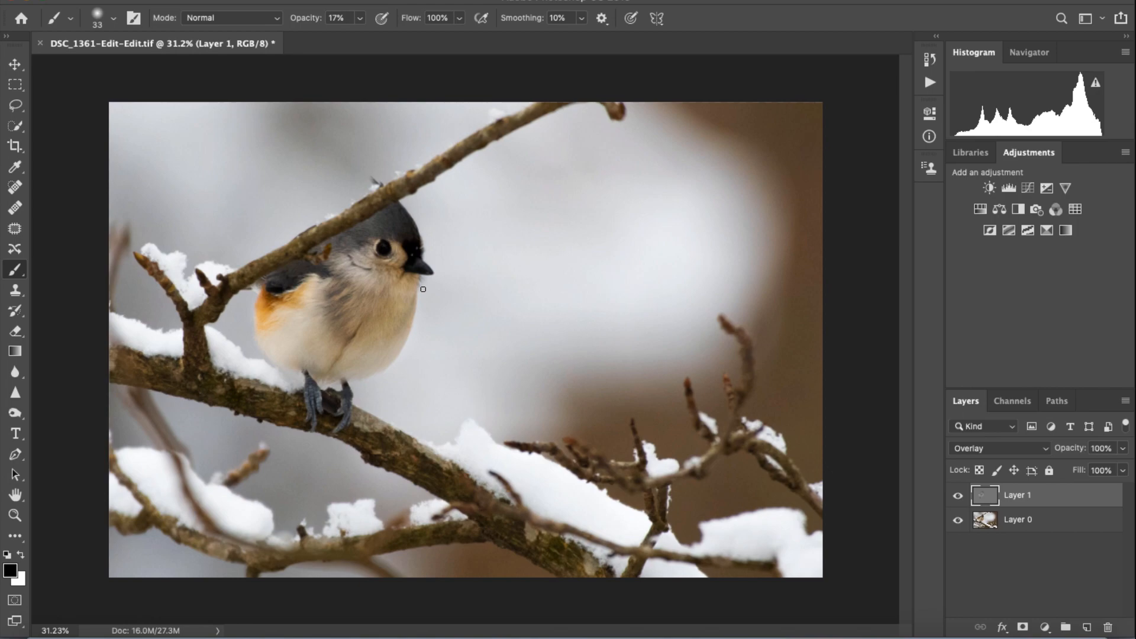
left_click_drag(423, 289, 443, 286, "ctrl+alt")
left_click(22, 555)
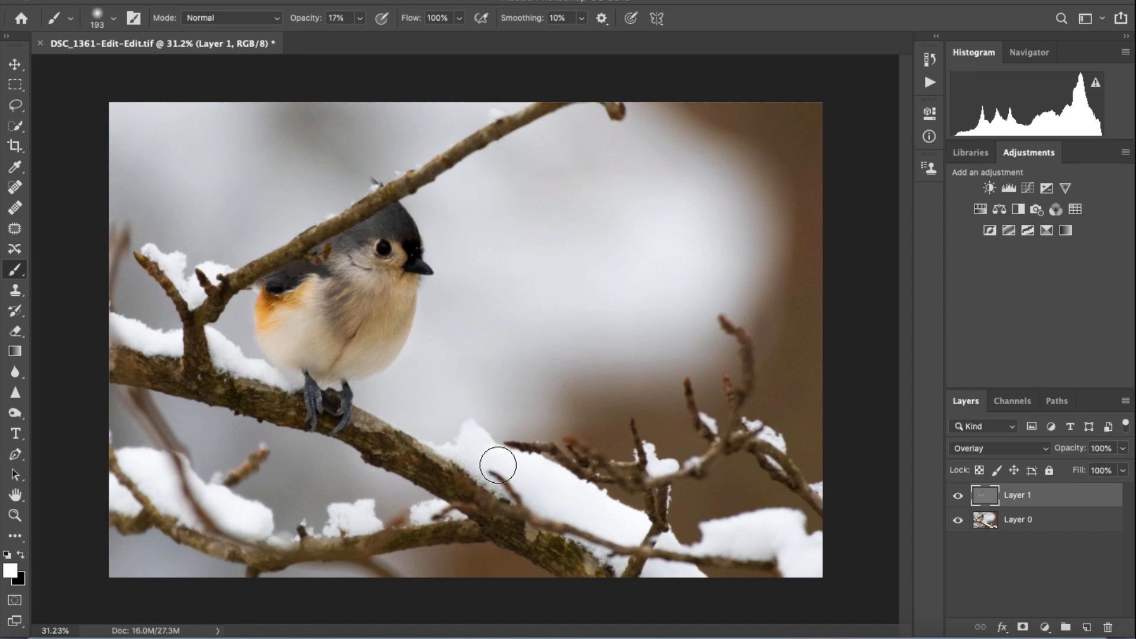
mouse_move(600, 513)
left_mouse_down()
mouse_move(631, 532)
mouse_move(469, 445)
left_mouse_up()
mouse_move(731, 537)
left_mouse_down()
mouse_move(736, 525)
mouse_move(789, 532)
mouse_move(781, 538)
mouse_move(806, 558)
mouse_move(779, 542)
mouse_move(649, 572)
mouse_move(702, 585)
mouse_move(675, 550)
left_mouse_up()
mouse_move(276, 535)
left_mouse_down()
mouse_move(171, 494)
mouse_move(143, 466)
mouse_move(132, 494)
mouse_move(241, 528)
mouse_move(275, 496)
left_mouse_up()
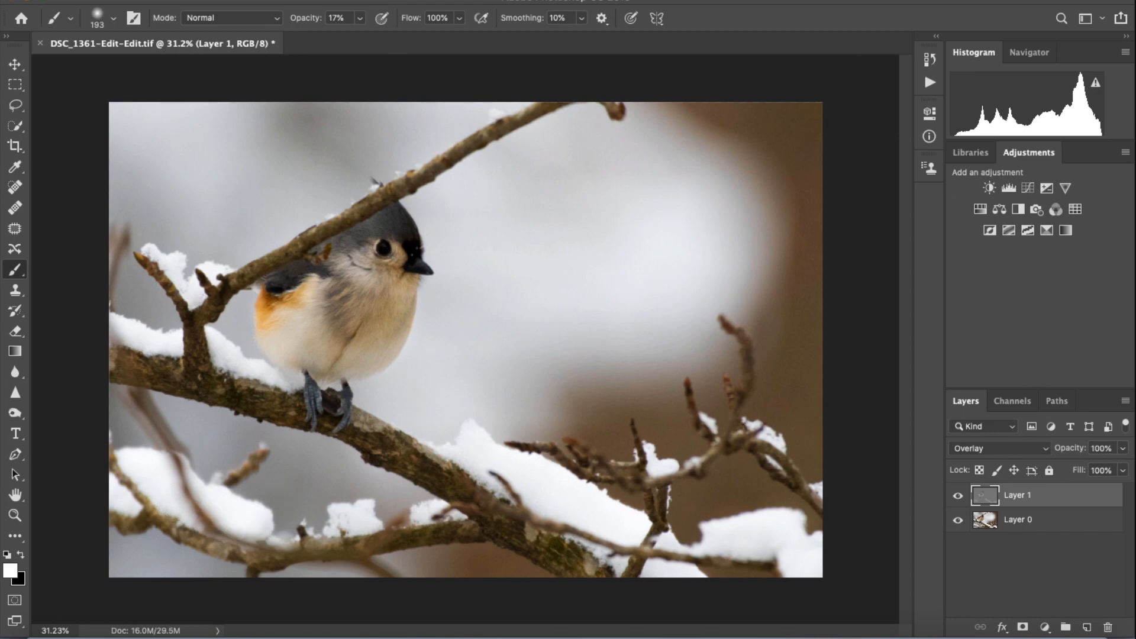
mouse_move(169, 266)
left_mouse_down()
mouse_move(213, 282)
mouse_move(132, 346)
mouse_move(141, 331)
mouse_move(270, 378)
left_mouse_up()
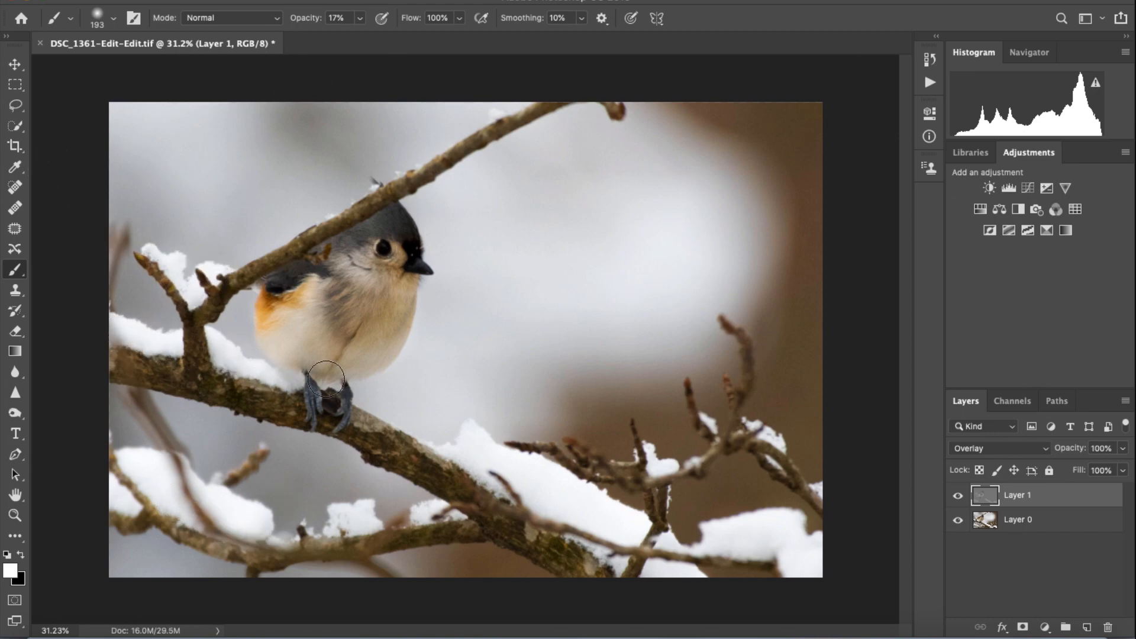
mouse_move(475, 465)
left_mouse_down()
mouse_move(609, 523)
mouse_move(775, 545)
mouse_move(740, 535)
mouse_move(810, 571)
left_mouse_up()
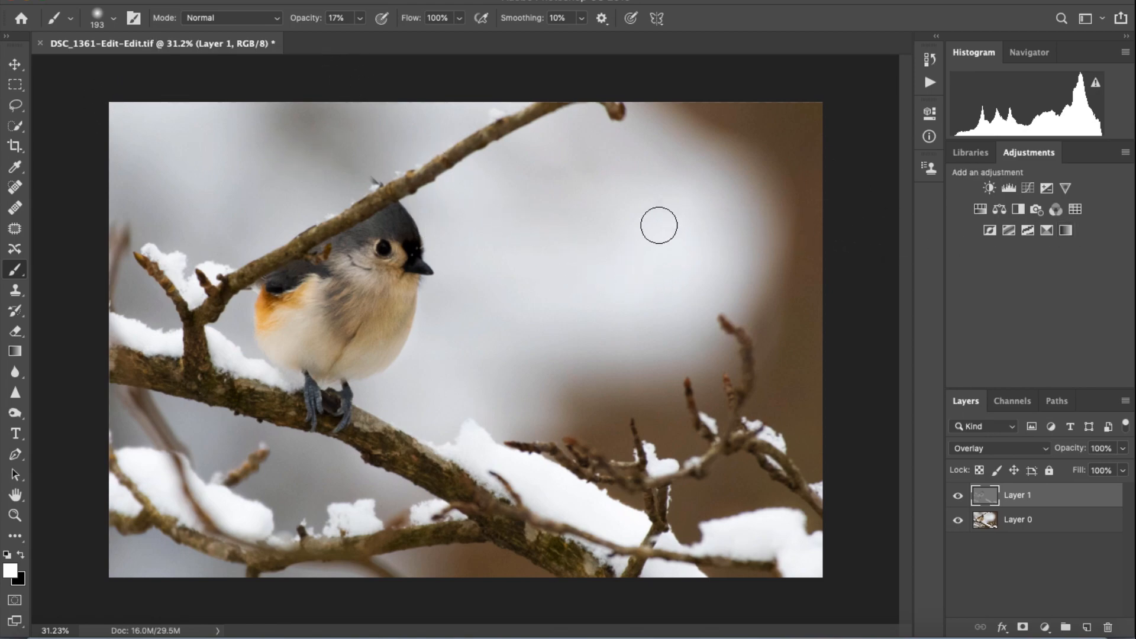
Raise the brush opacity to 42% and dab a soft 90 px white snowflake on the upper-left background.
left_click_drag(585, 218, 595, 218)
left_click(357, 19)
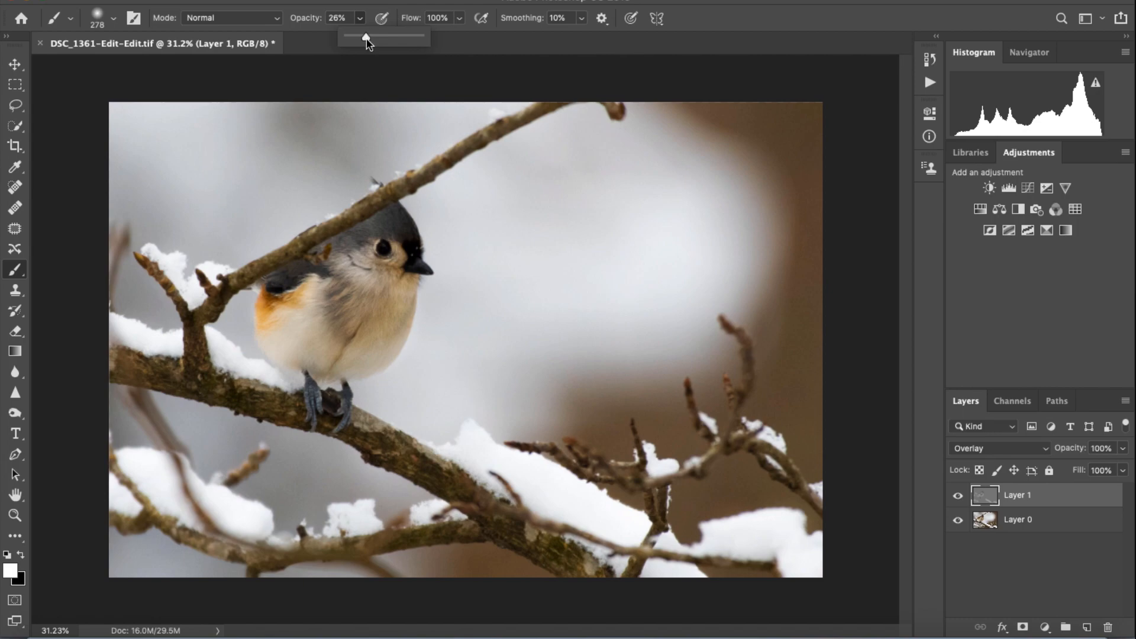
left_click(189, 152)
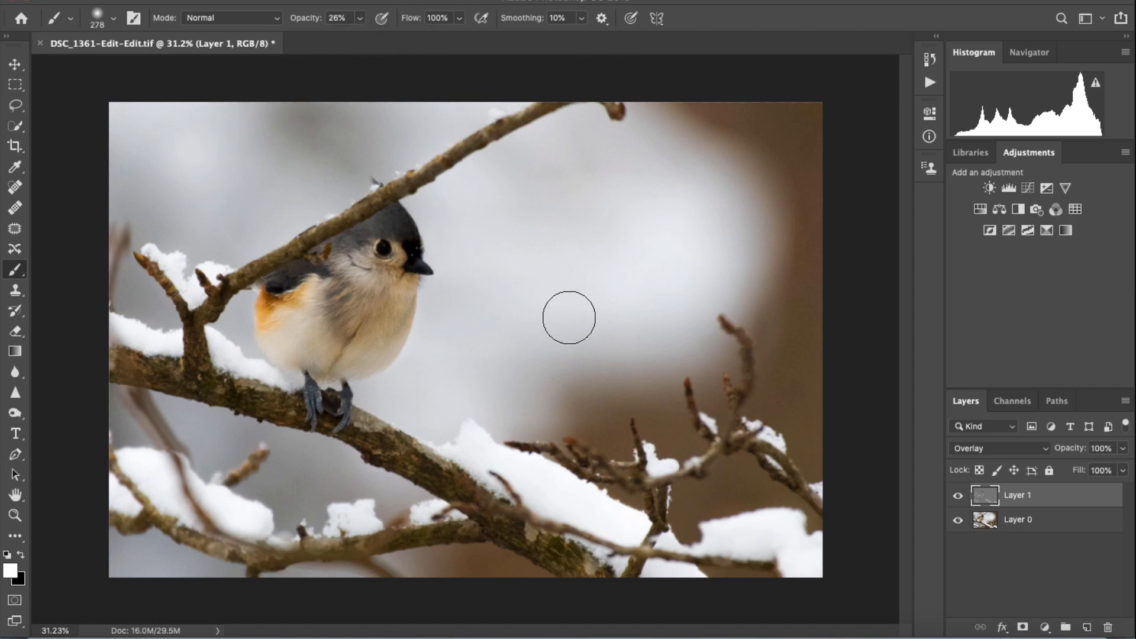
mouse_move(618, 299)
left_mouse_down()
mouse_move(577, 291)
mouse_move(587, 292)
left_mouse_up()
left_click(361, 20)
left_click_drag(362, 37, 372, 38)
left_click(225, 153)
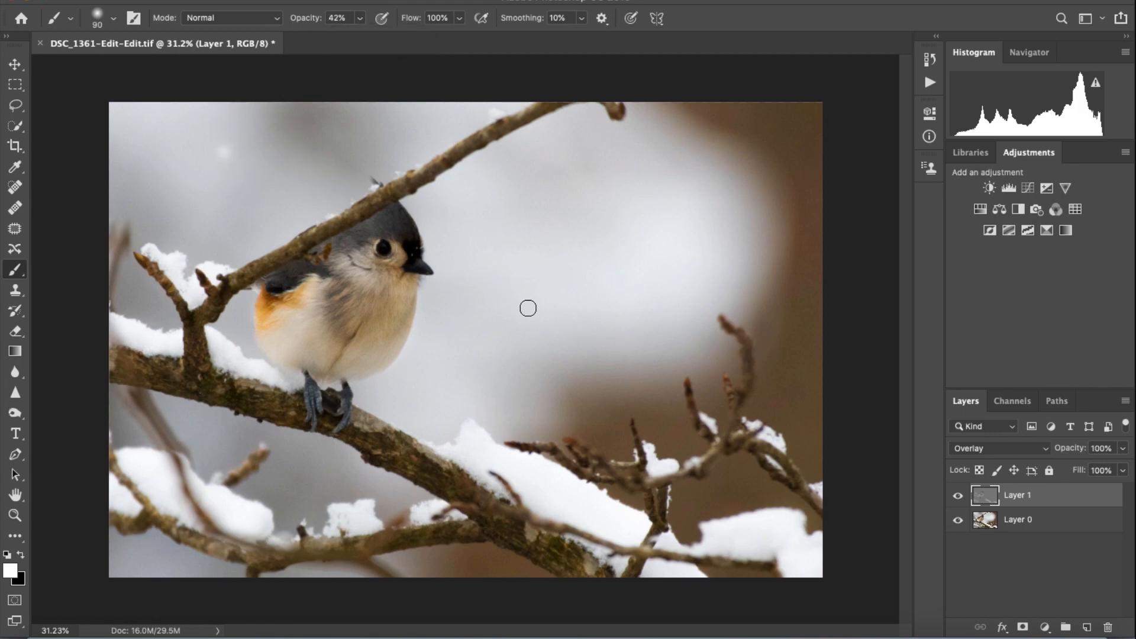
Dab white snowflakes of varying brush sizes at 42% opacity across the blurred background around the bird.
left_click_drag(532, 312, 550, 301, "ctrl+alt")
left_click(595, 286)
left_click_drag(469, 359, 453, 361, "ctrl+alt")
left_click_drag(520, 375, 541, 374, "ctrl+alt")
left_click_drag(166, 567, 152, 561, "ctrl+alt")
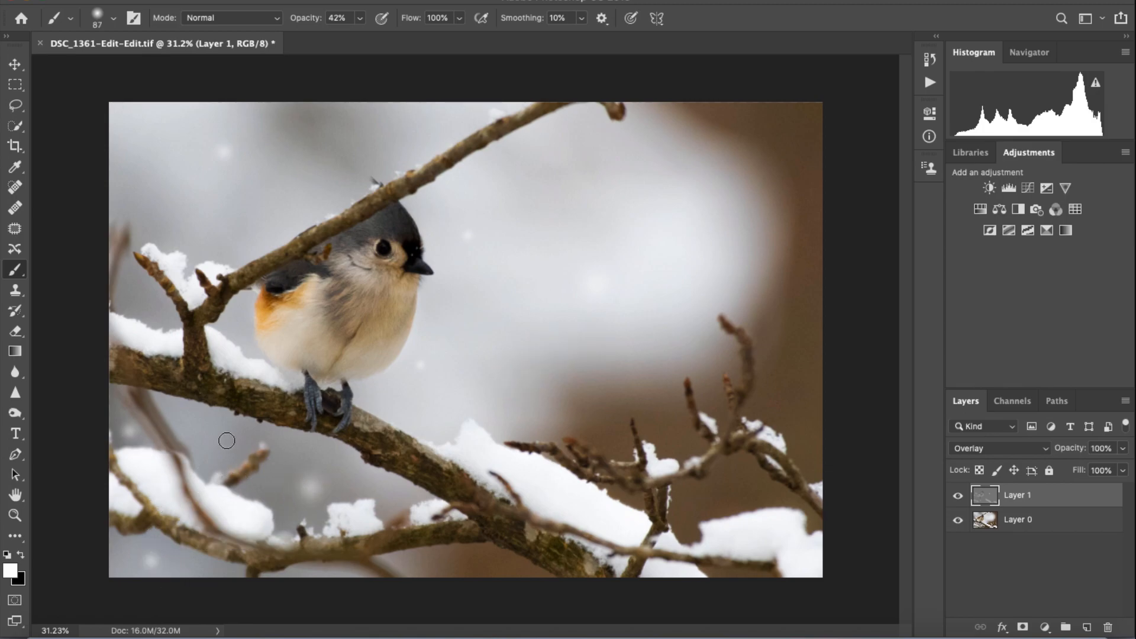
mouse_move(358, 485)
left_mouse_down("ctrl+alt")
mouse_move(338, 485)
mouse_move(385, 496)
left_mouse_up("ctrl+alt")
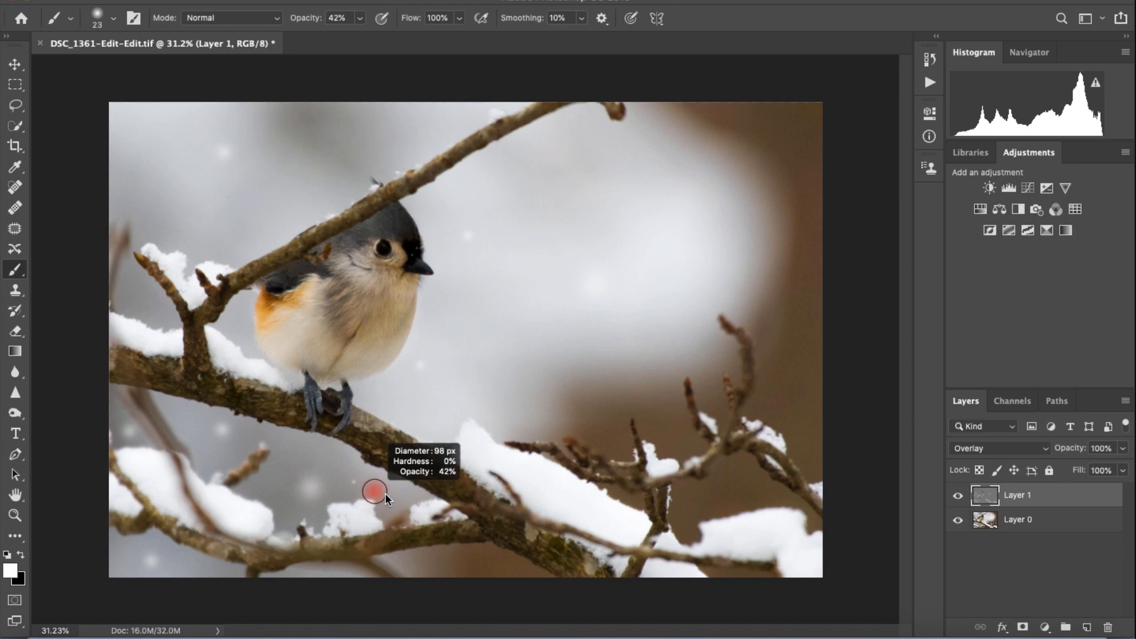
left_click_drag(578, 322, 558, 319, "ctrl+alt")
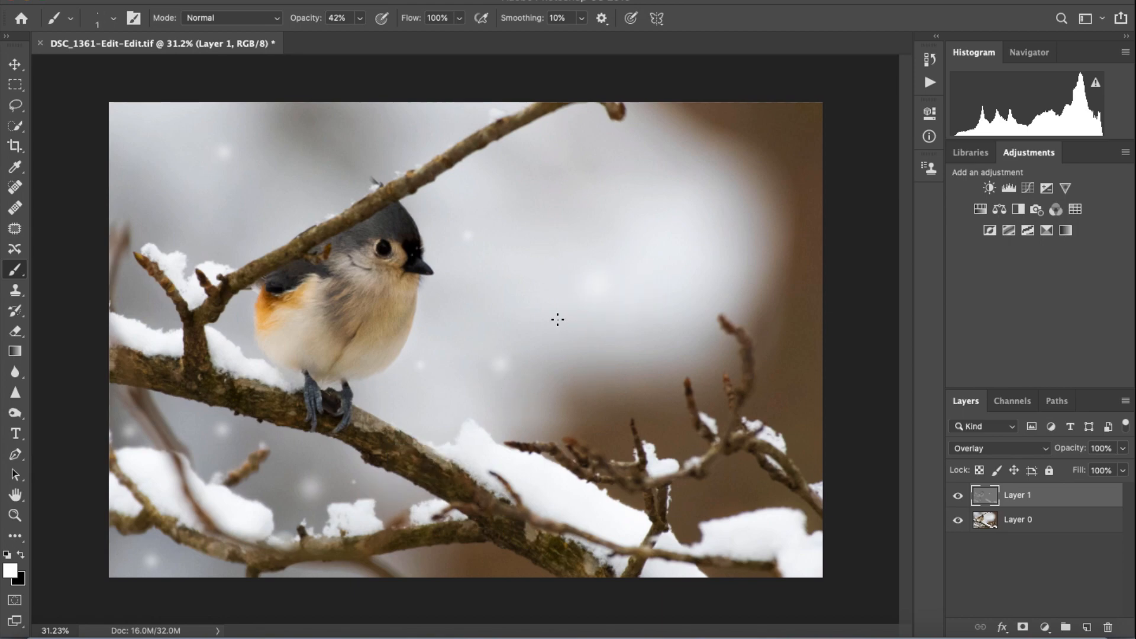
left_click_drag(591, 243, 609, 244, "ctrl+alt")
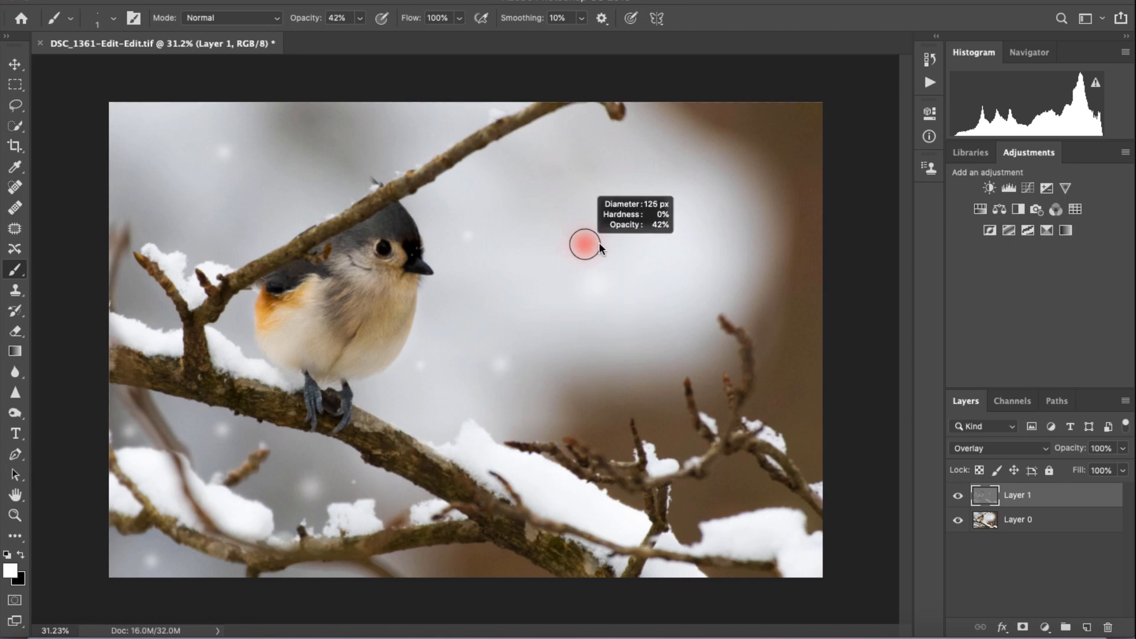
mouse_move(551, 302)
left_mouse_down("ctrl+alt")
mouse_move(538, 296)
mouse_move(555, 301)
left_mouse_up("ctrl+alt")
left_click_drag(260, 186, 285, 183, "ctrl+alt")
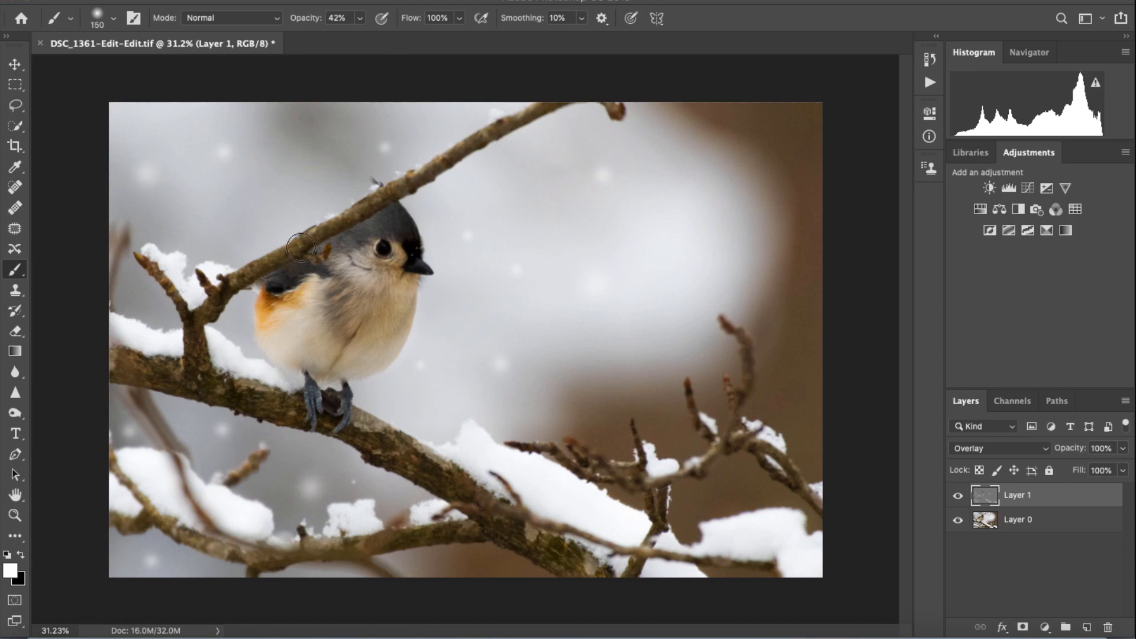
left_click_drag(300, 222, 259, 220, "ctrl+alt")
left_click_drag(307, 165, 317, 137, "ctrl+alt")
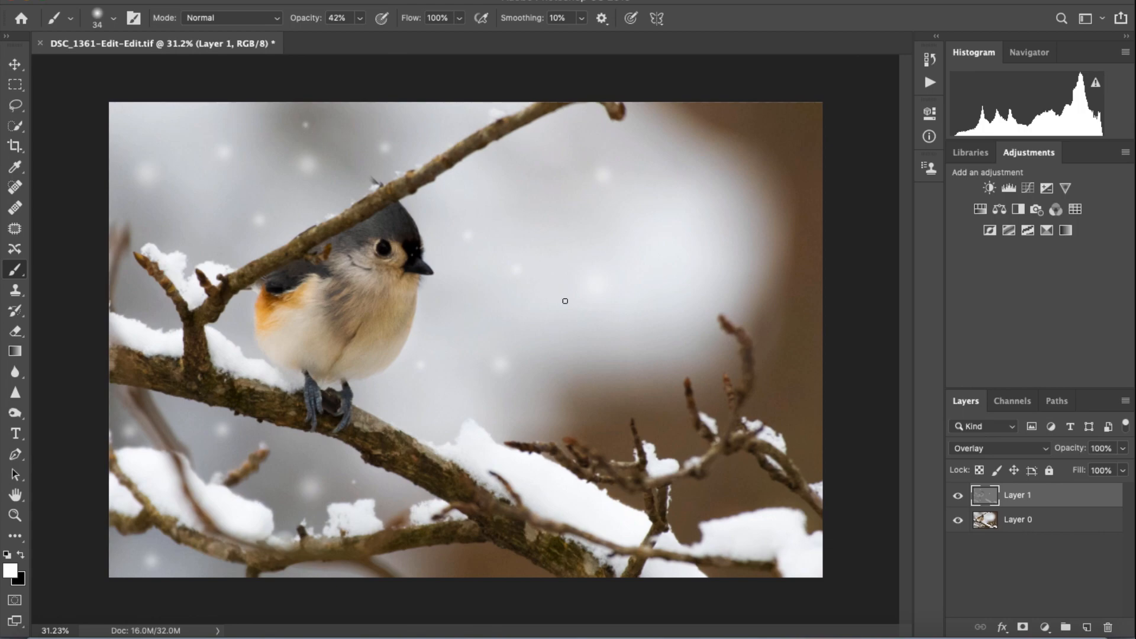
mouse_move(654, 290)
left_mouse_down("ctrl+alt")
mouse_move(680, 289)
mouse_move(667, 284)
left_mouse_up("ctrl+alt")
left_click_drag(783, 229, 764, 223, "ctrl+alt")
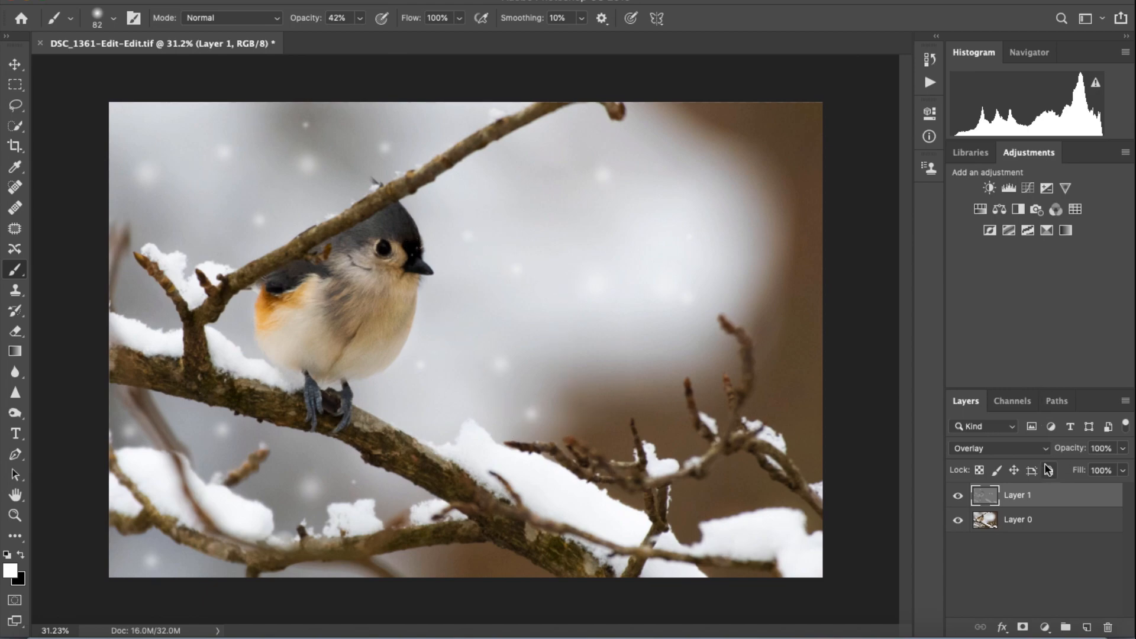
Paint a larger, softer snowflake with a 228 px brush on the bright background beside the bird.
left_click_drag(586, 289, 621, 289)
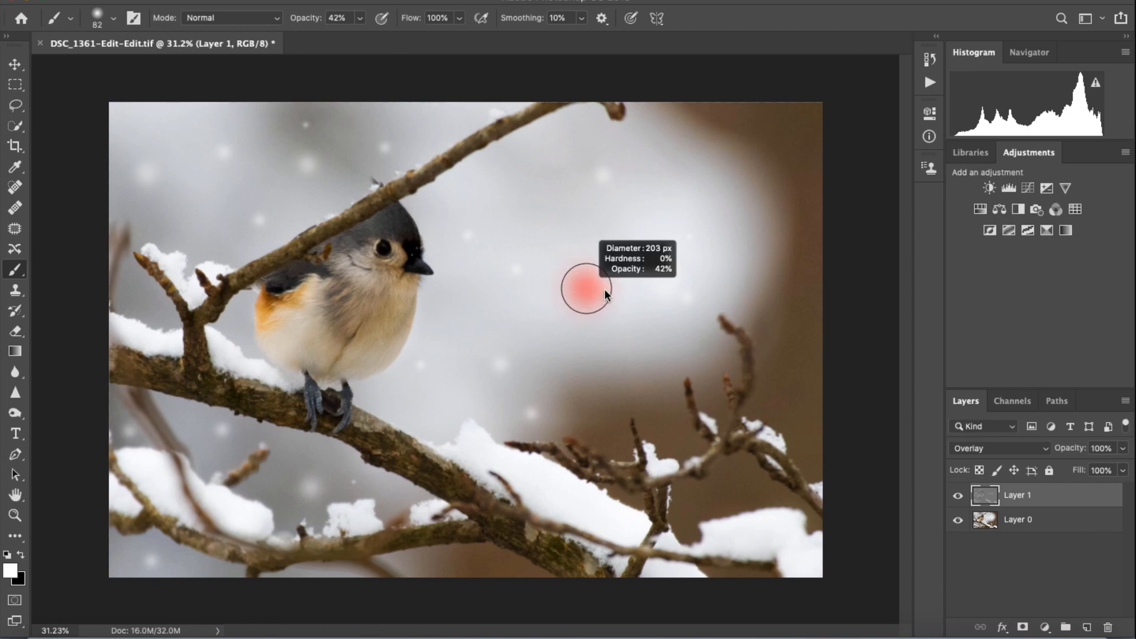
left_click(600, 262)
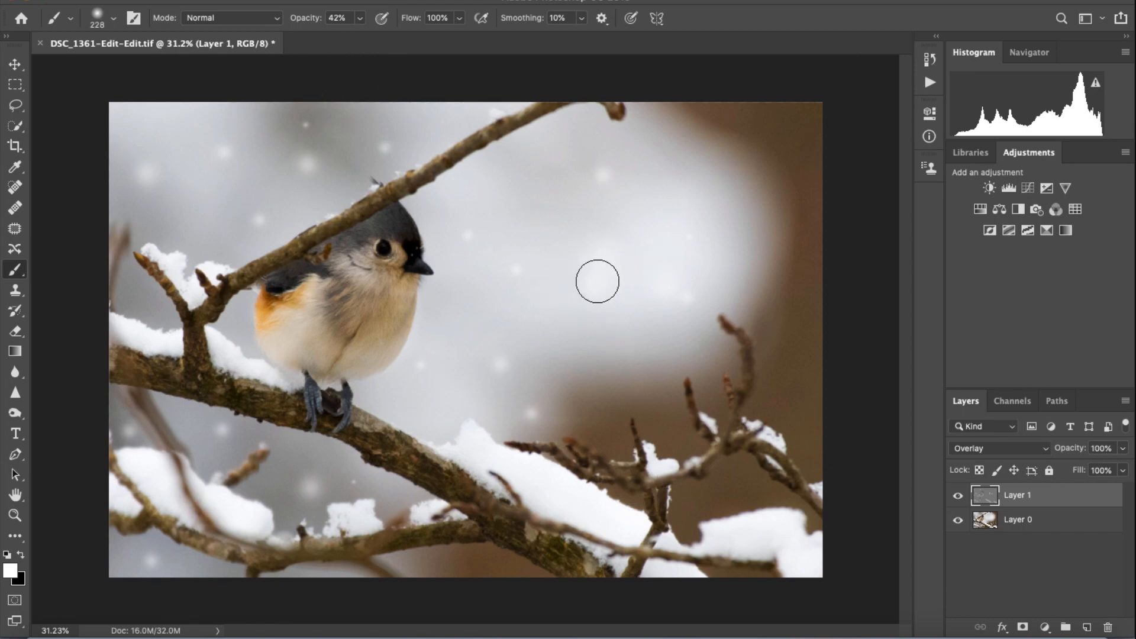
left_click_drag(620, 298, 595, 282)
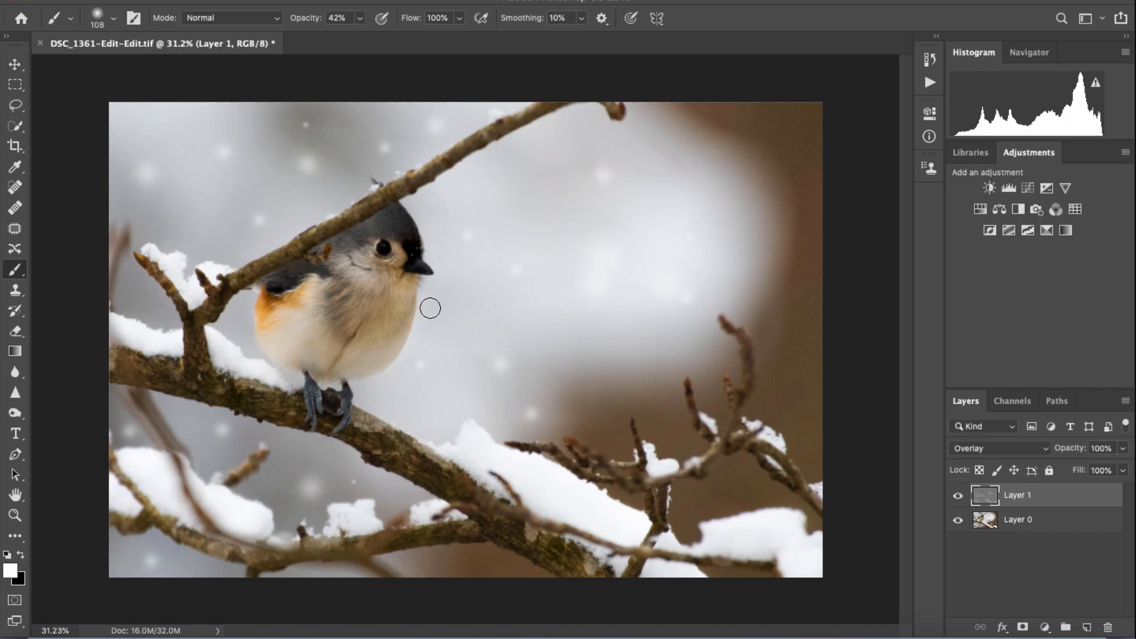
Merge the gray Overlay layer down into Layer 0 and start exporting the image.
key("ctrl+e")
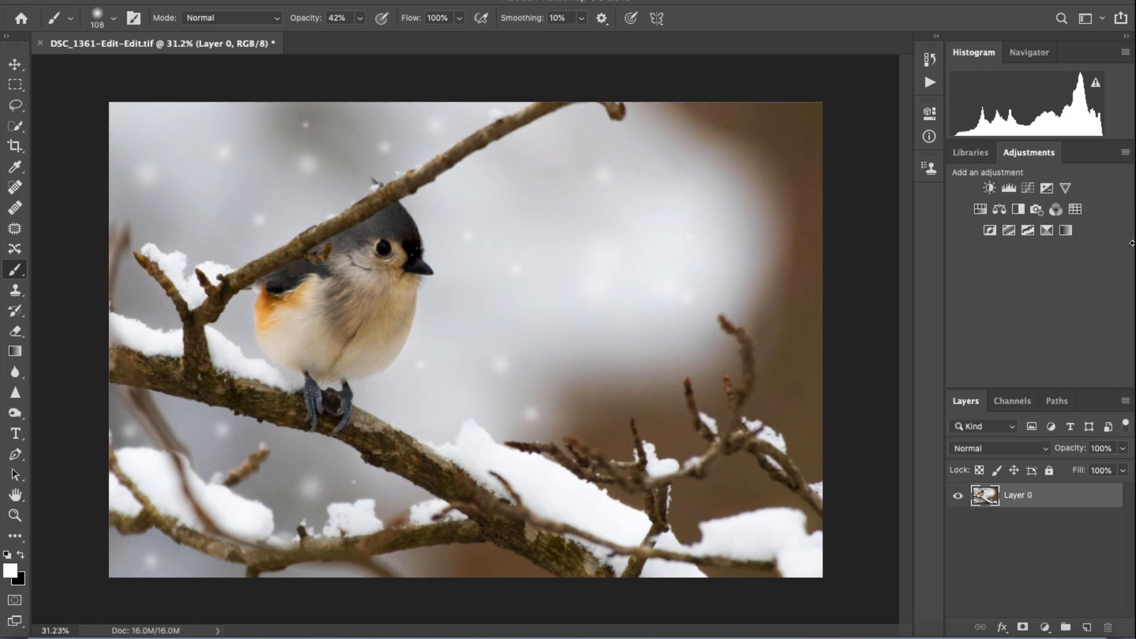
left_click(150, 1)
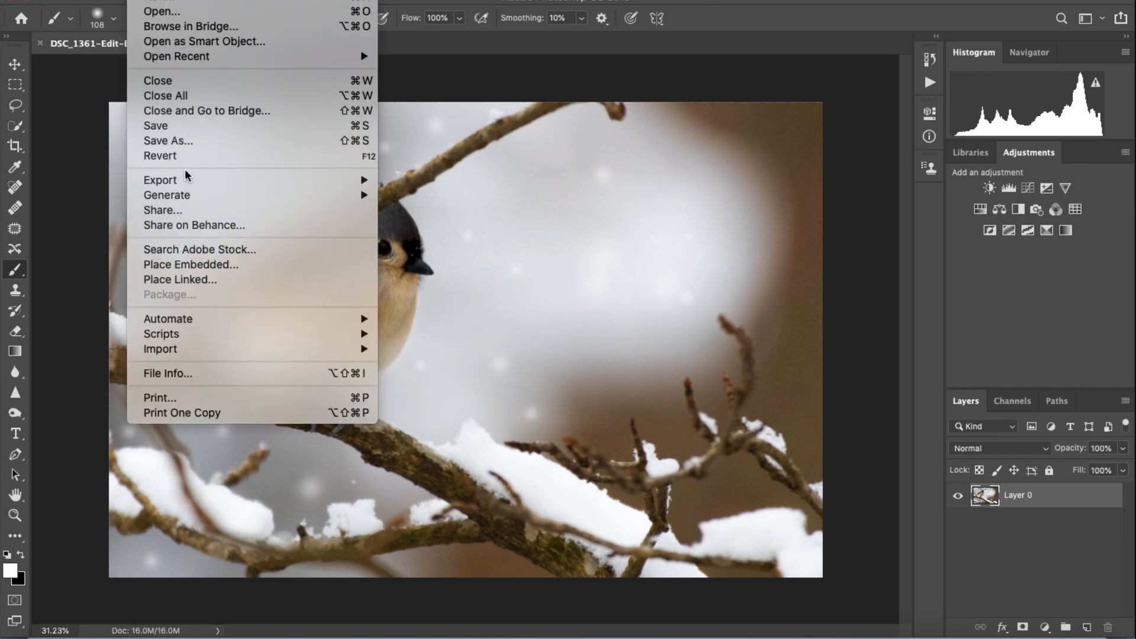
mouse_move(183, 179)
left_click(424, 194)
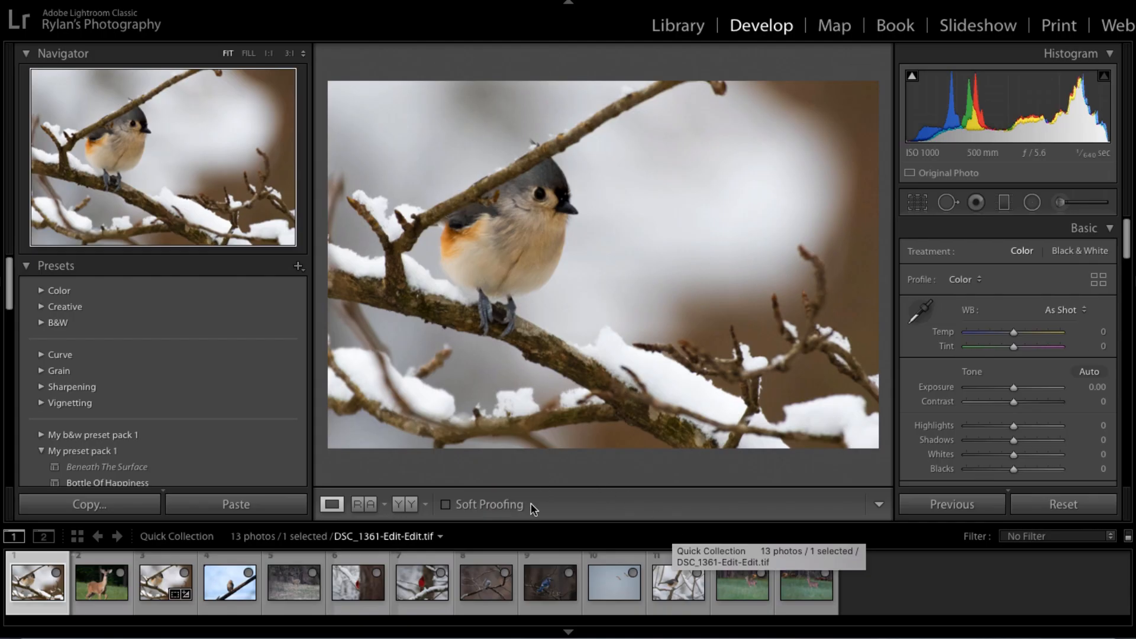
Switch to Lightroom, select the deer photo DSC_0245.NEF and examine the deer's head at 1:1.
left_click(297, 595)
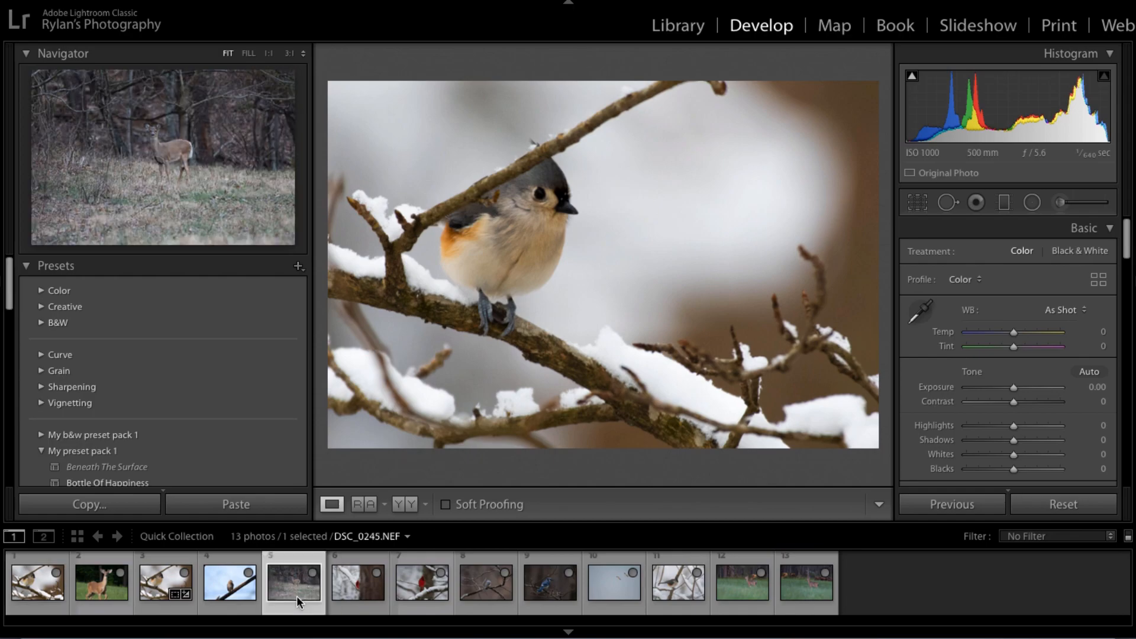
left_click(586, 204)
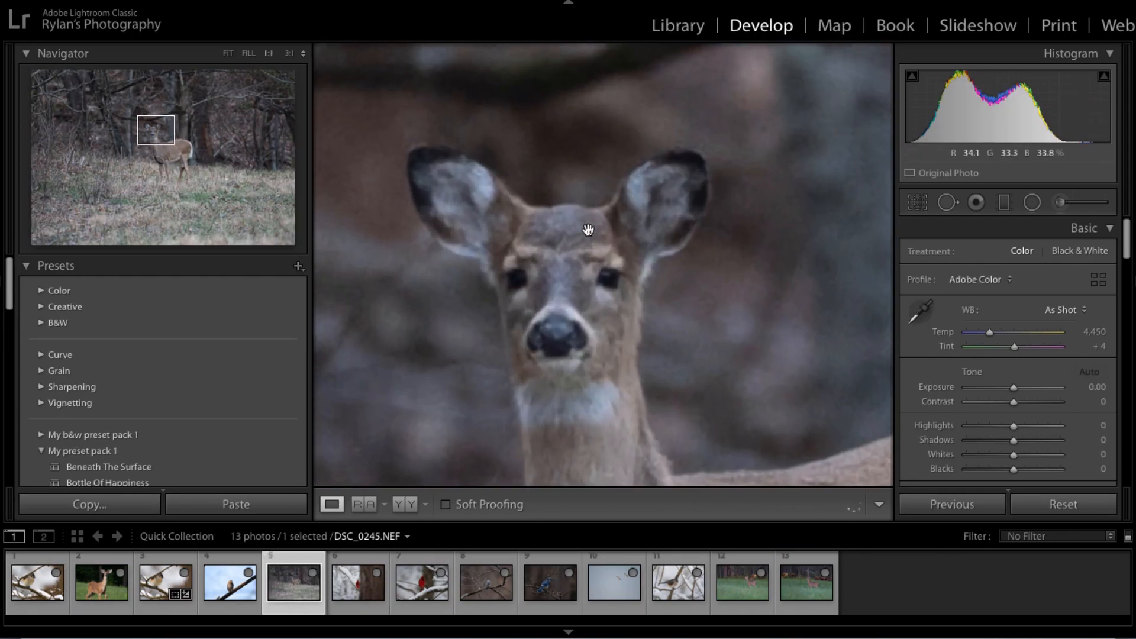
left_click_drag(527, 314, 516, 222)
left_click(515, 223)
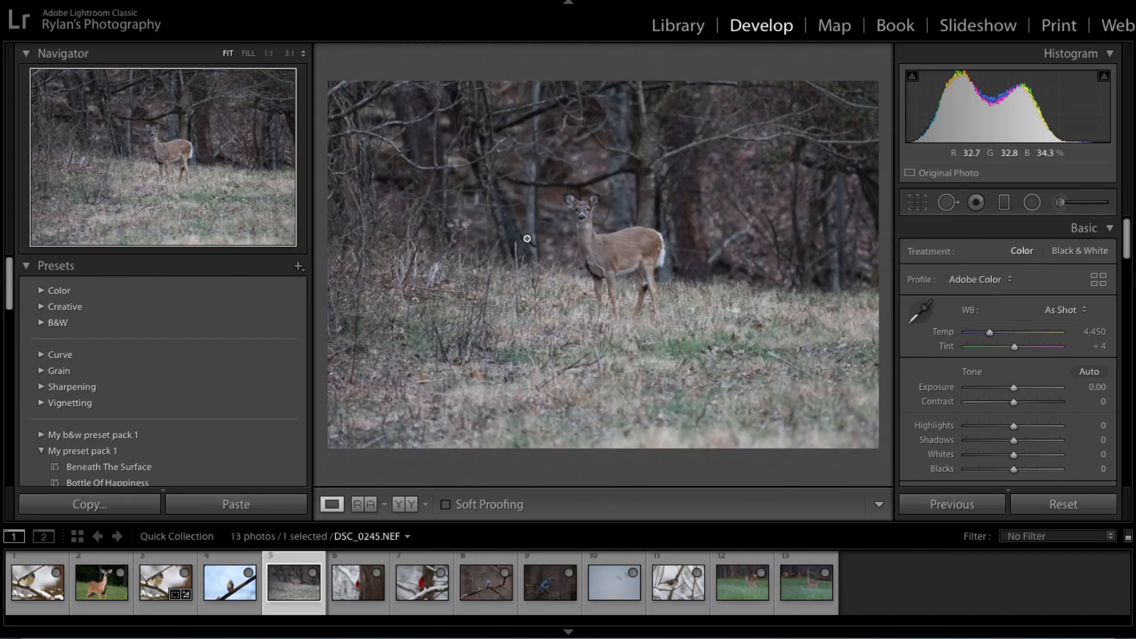
Crop the photo tighter around the deer at the original aspect ratio, trimming the foreground and surrounding woods.
key("r")
left_click_drag(878, 448, 797, 394)
left_click_drag(568, 231, 562, 295)
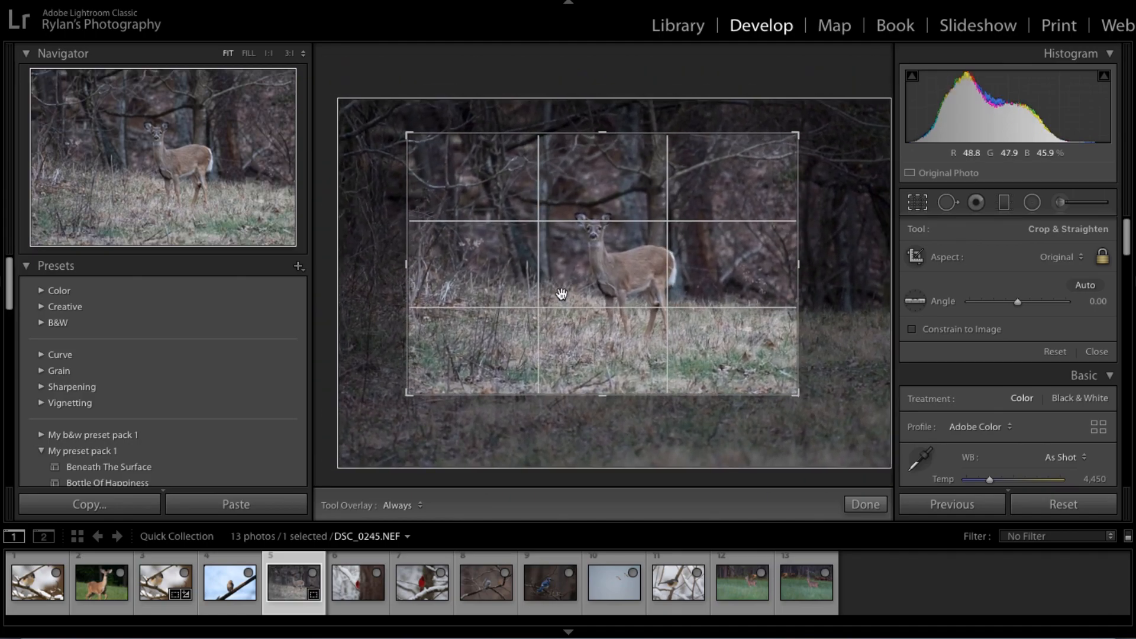
key("Return")
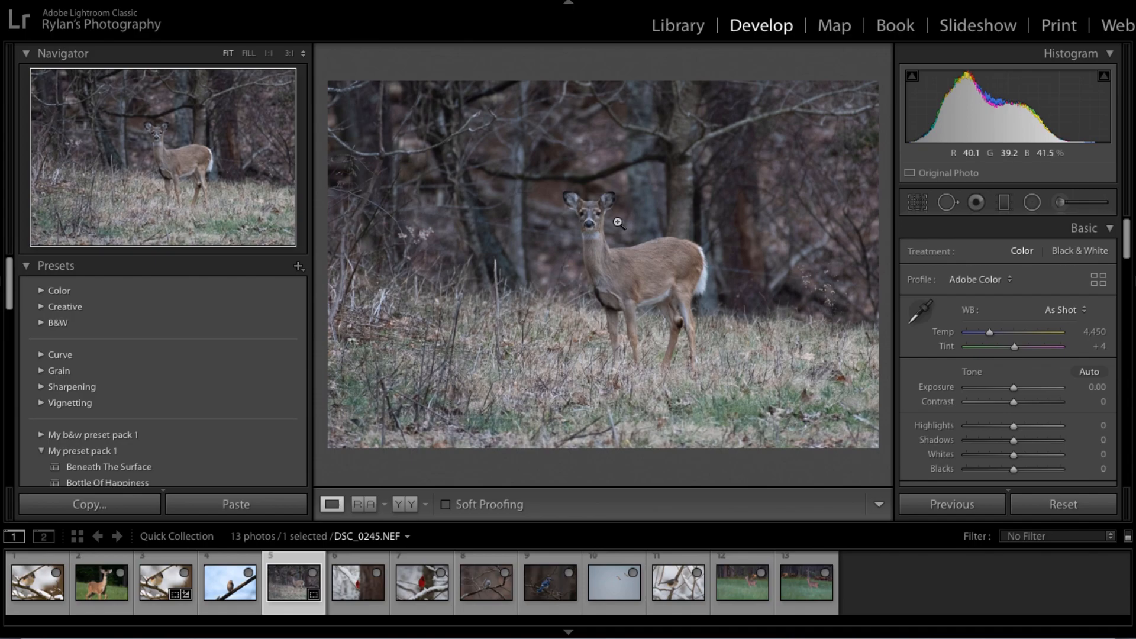
Set the deer photo's contrast to +28, examining the deer's head up close.
left_click_drag(575, 202, 525, 137)
left_click(525, 140)
left_click_drag(587, 220, 745, 270)
mouse_move(1013, 401)
left_mouse_down()
mouse_move(1035, 402)
mouse_move(1025, 404)
left_mouse_up()
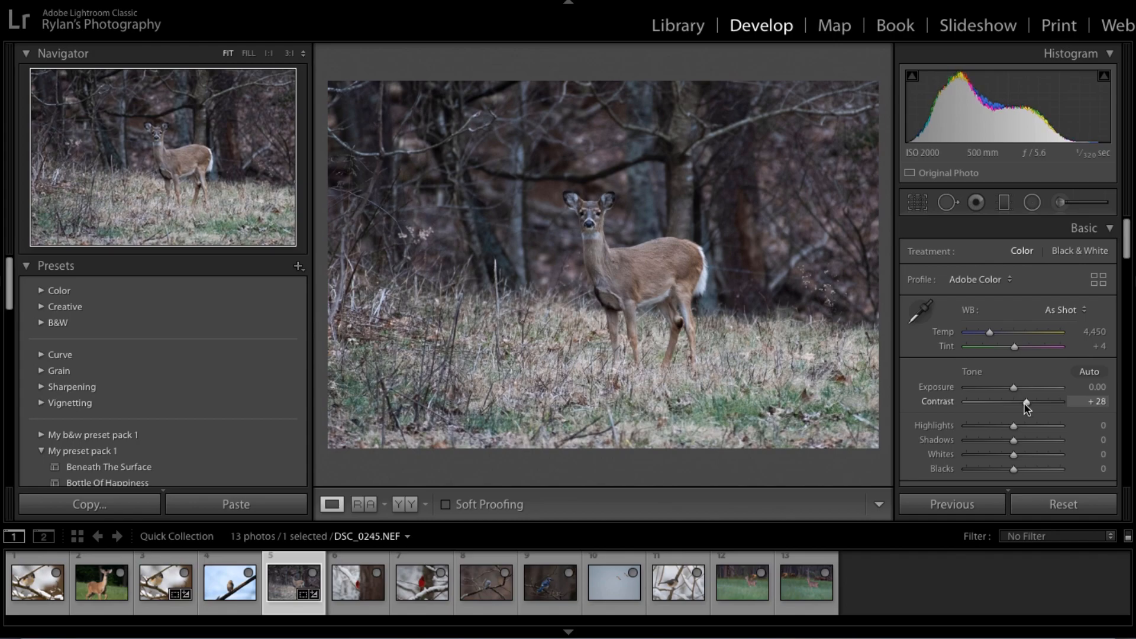
left_click(569, 213)
left_click(569, 213)
Set the exposure to +0.15 and check the deer's head up close.
left_click_drag(1010, 385, 1012, 388)
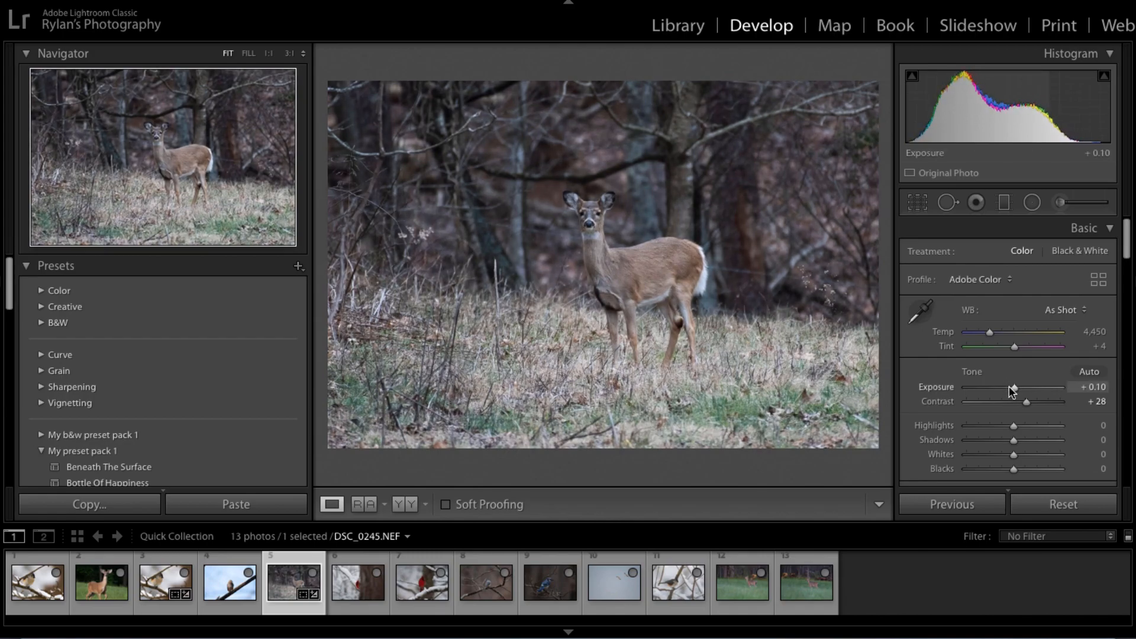
left_click_drag(1010, 387, 1010, 386)
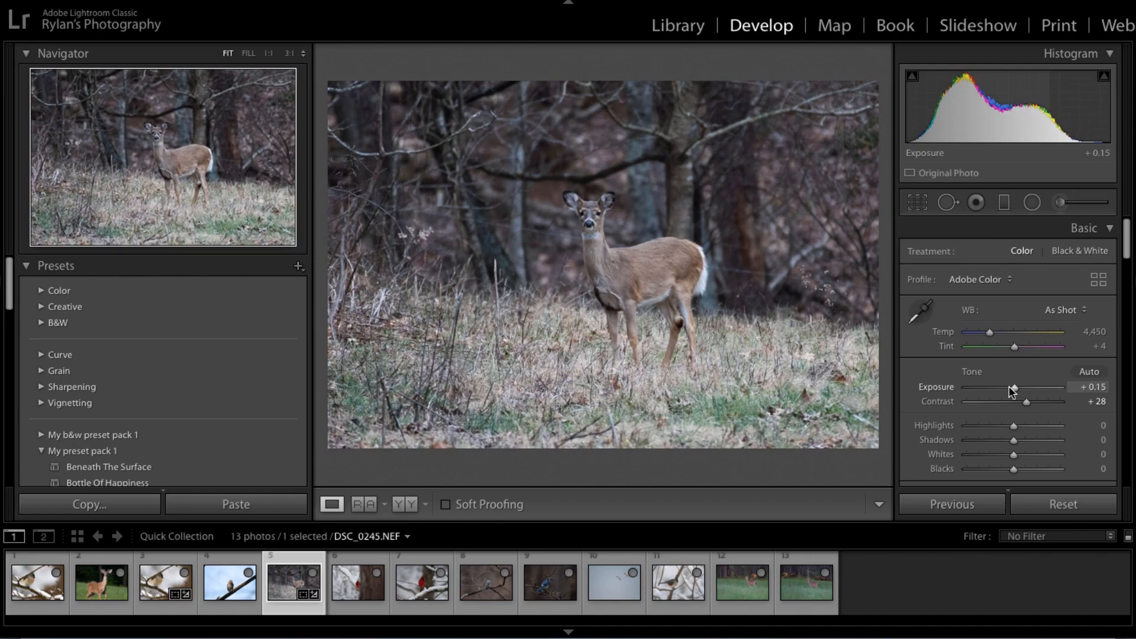
left_click(586, 230)
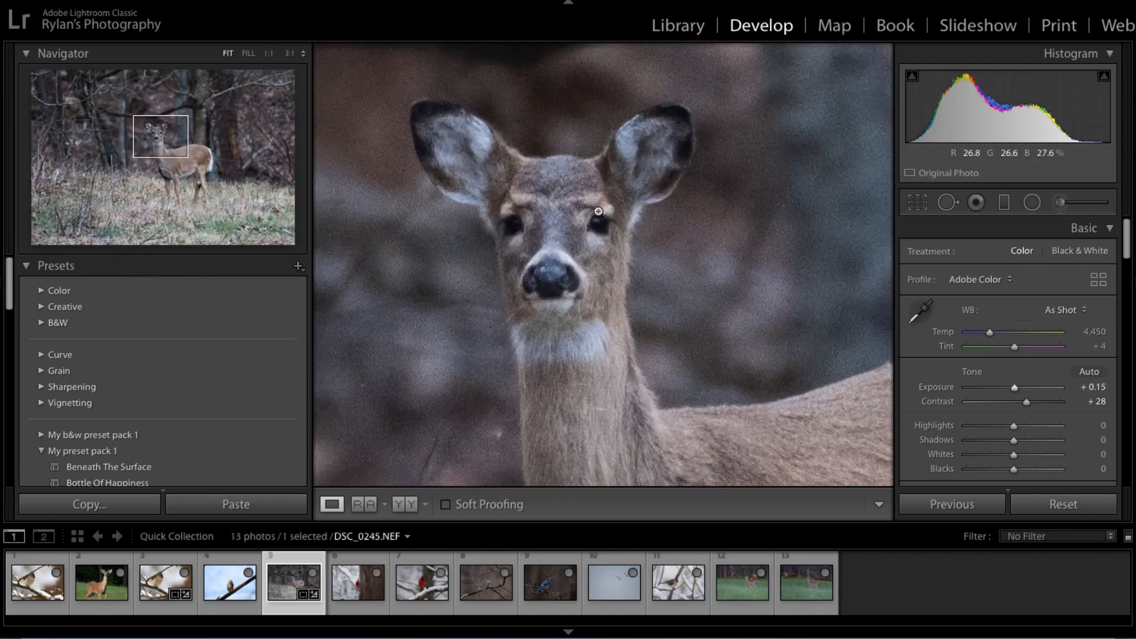
left_click(586, 230)
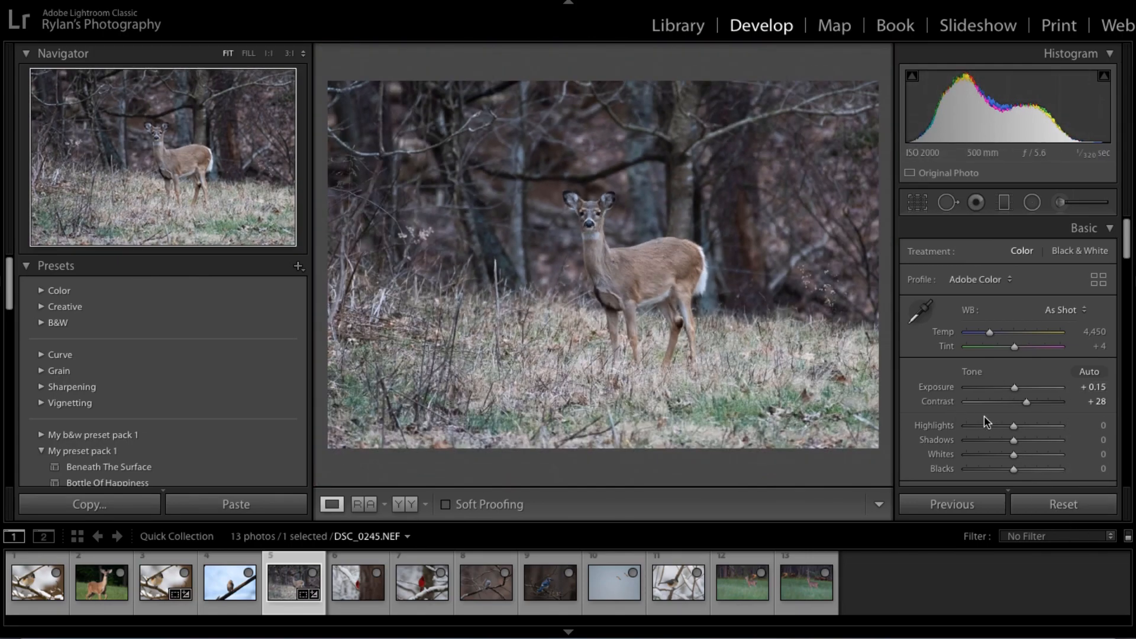
Reposition the image within the crop so the deer sits farther right in the frame.
key("r")
left_click_drag(725, 370, 744, 371)
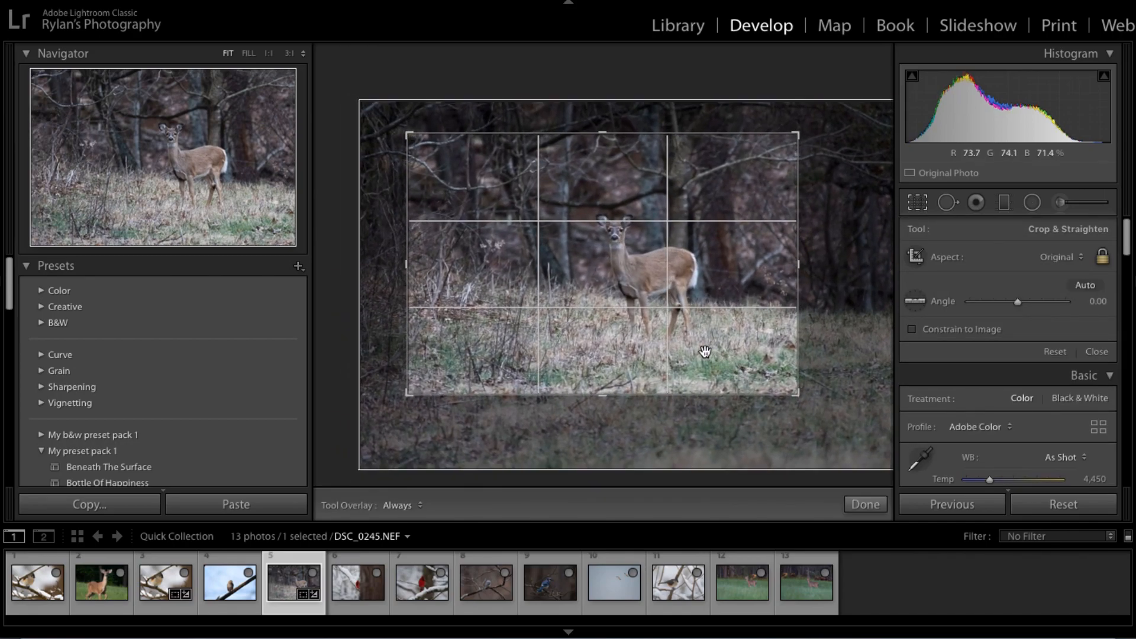
key("Return")
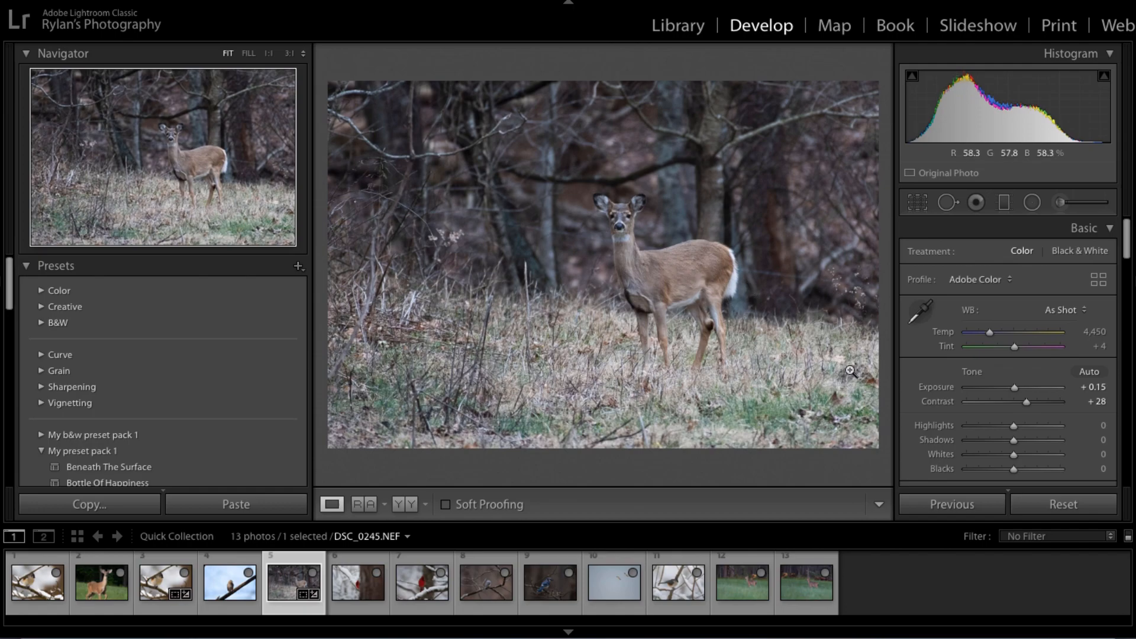
Set the highlights to +35 and the shadows to -11.
left_click_drag(1013, 425, 1028, 426)
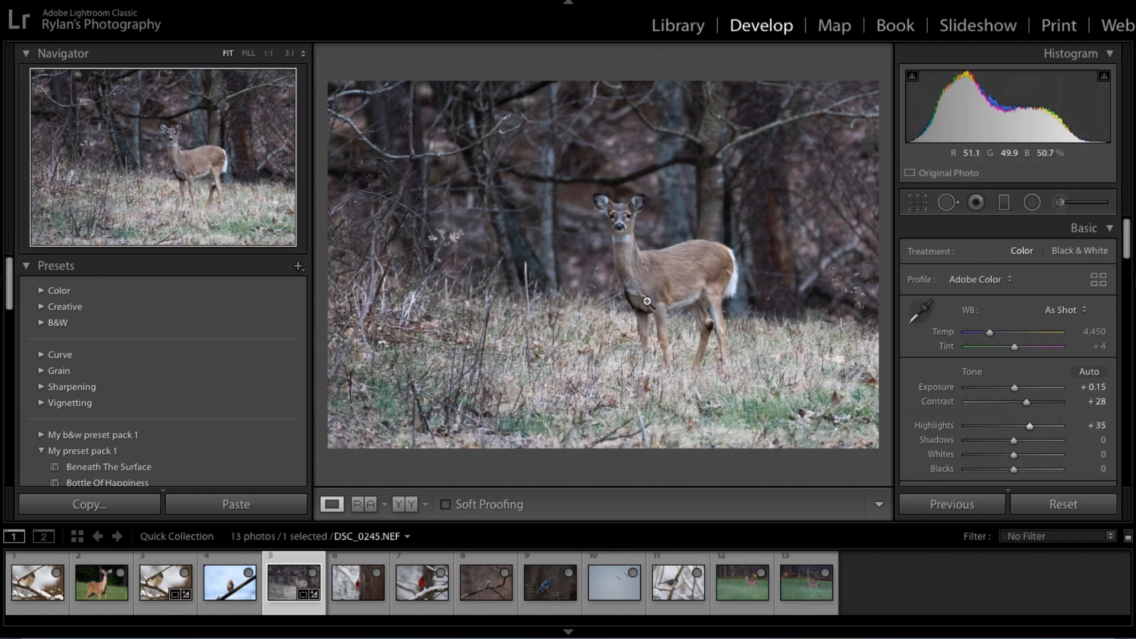
left_click_drag(1013, 440, 1007, 440)
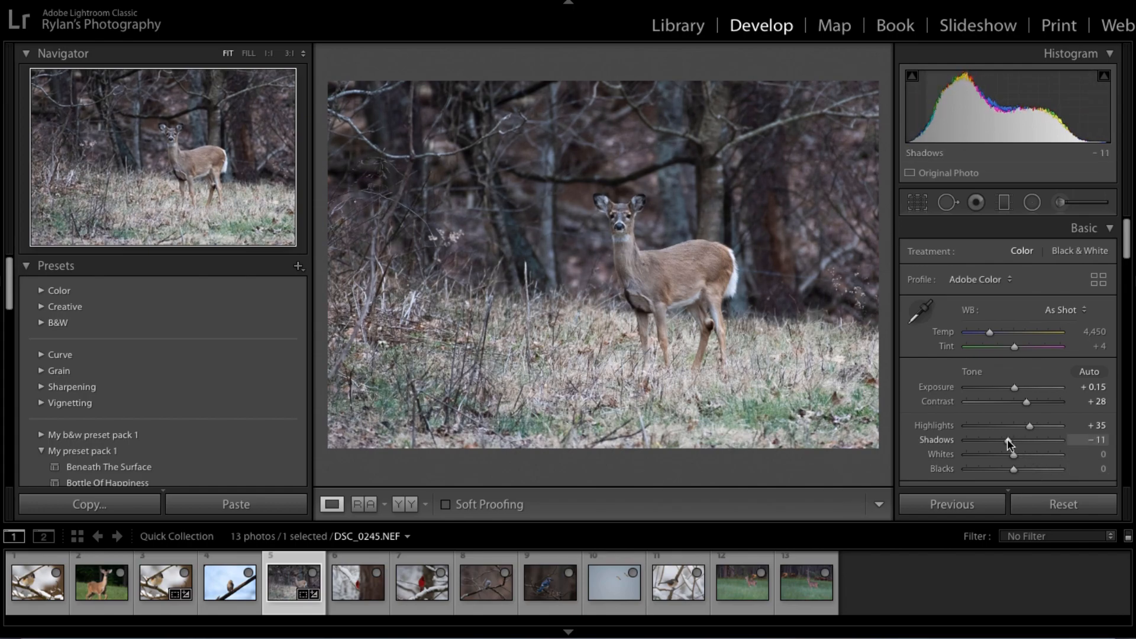
Lower the shadows to -13, the whites to -18 and the blacks to -4, checking the deer's head up close.
left_click(629, 218)
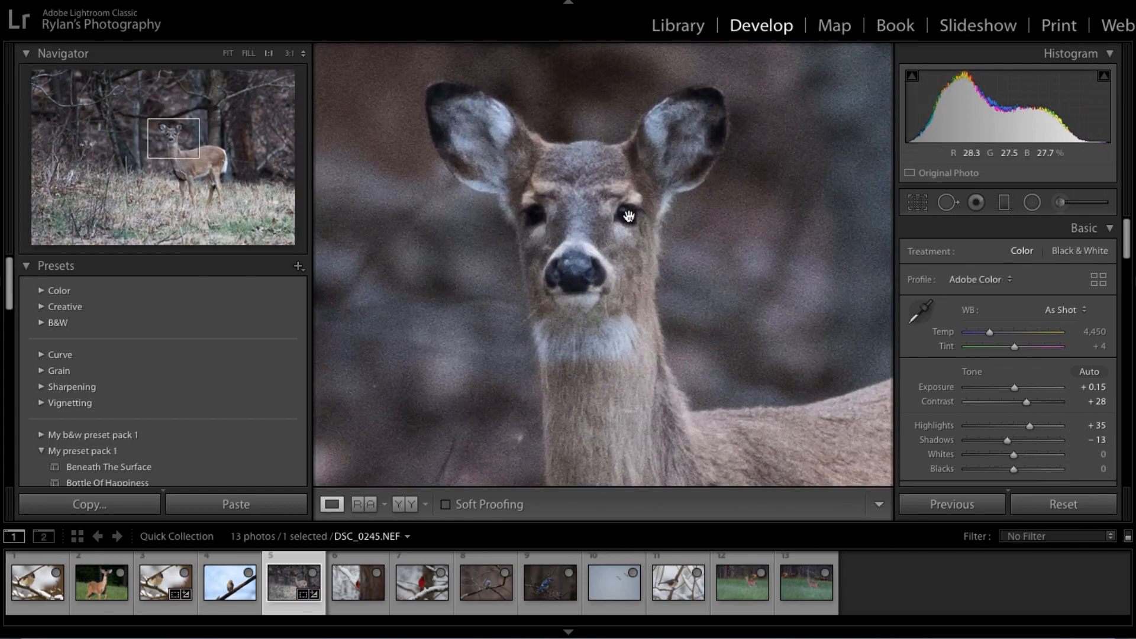
left_click(629, 218)
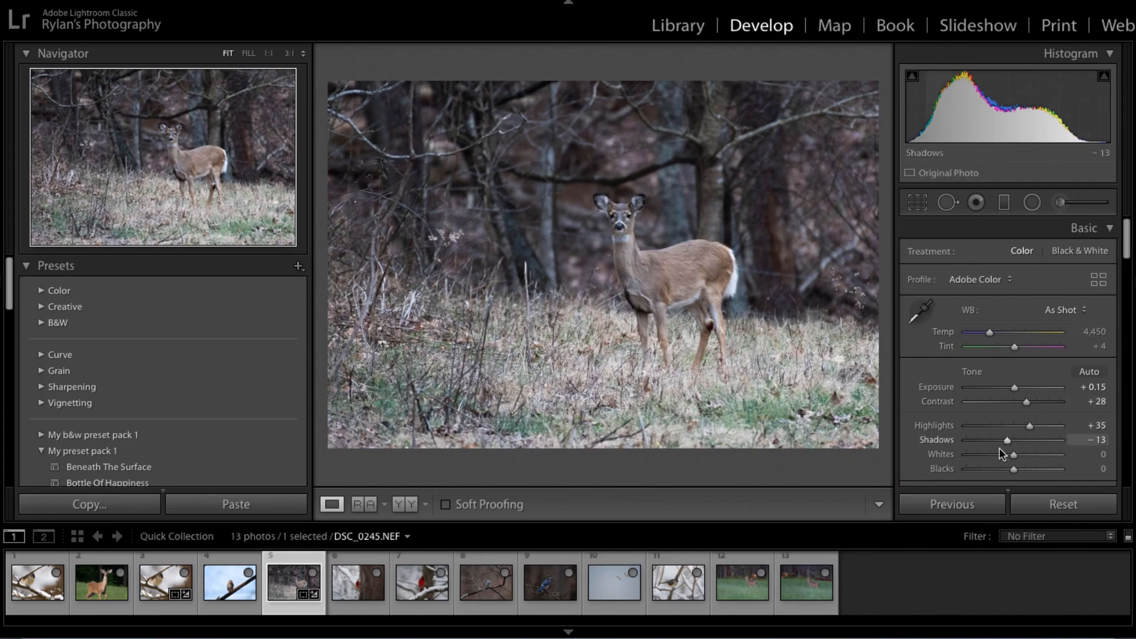
scroll(1017, 447, "down", 1)
mouse_move(1015, 448)
left_mouse_down()
mouse_move(1005, 448)
mouse_move(1012, 436)
left_mouse_up()
scroll(1007, 449, "down", 1)
scroll(1009, 398, "down", 2)
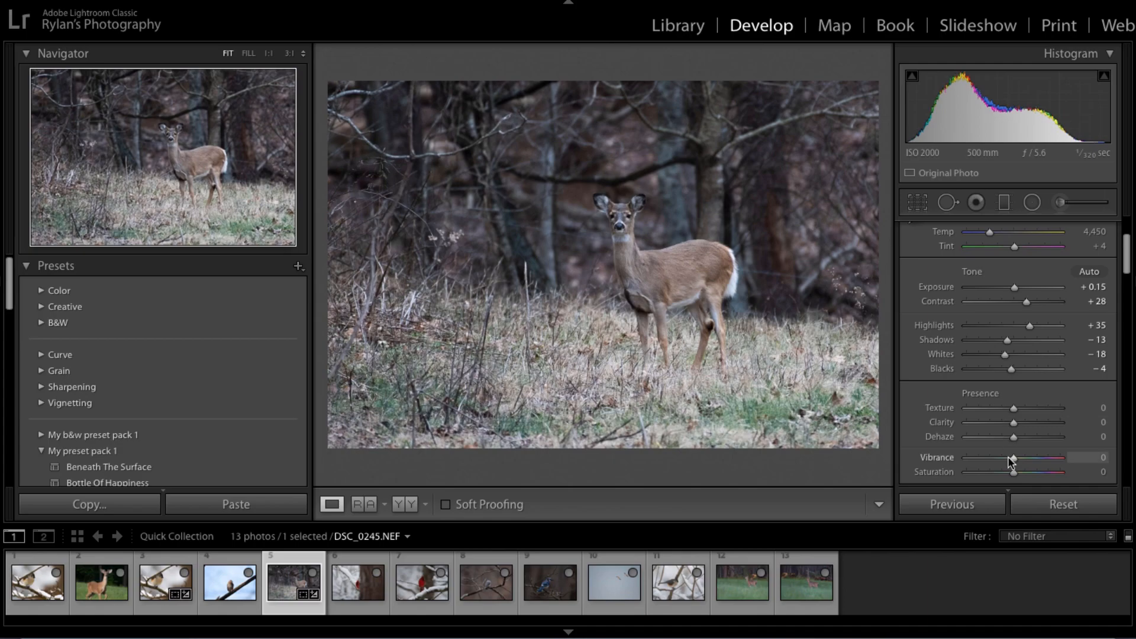
Set the luminance noise reduction to 28 while viewing the deer's head up close.
scroll(974, 390, "down", 12)
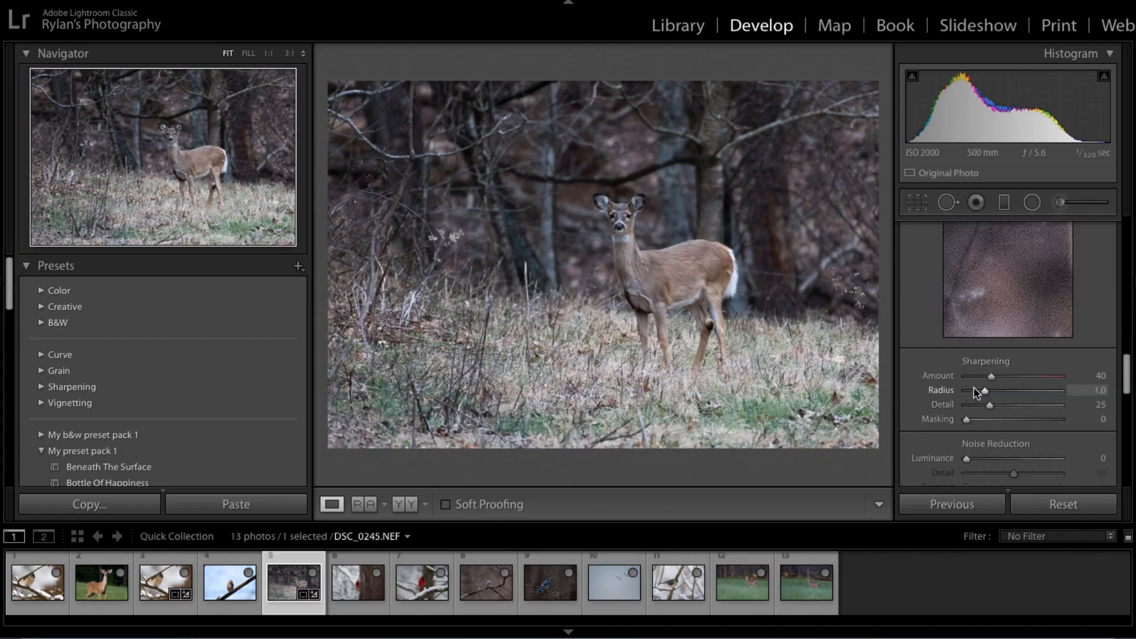
left_click(642, 212)
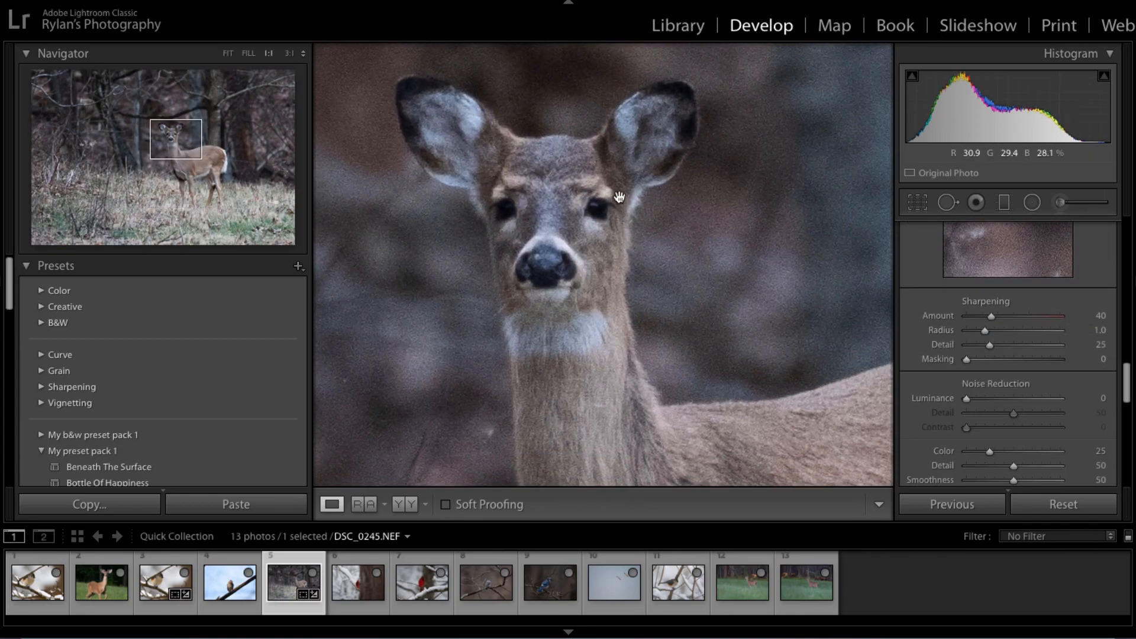
left_click_drag(967, 400, 977, 401)
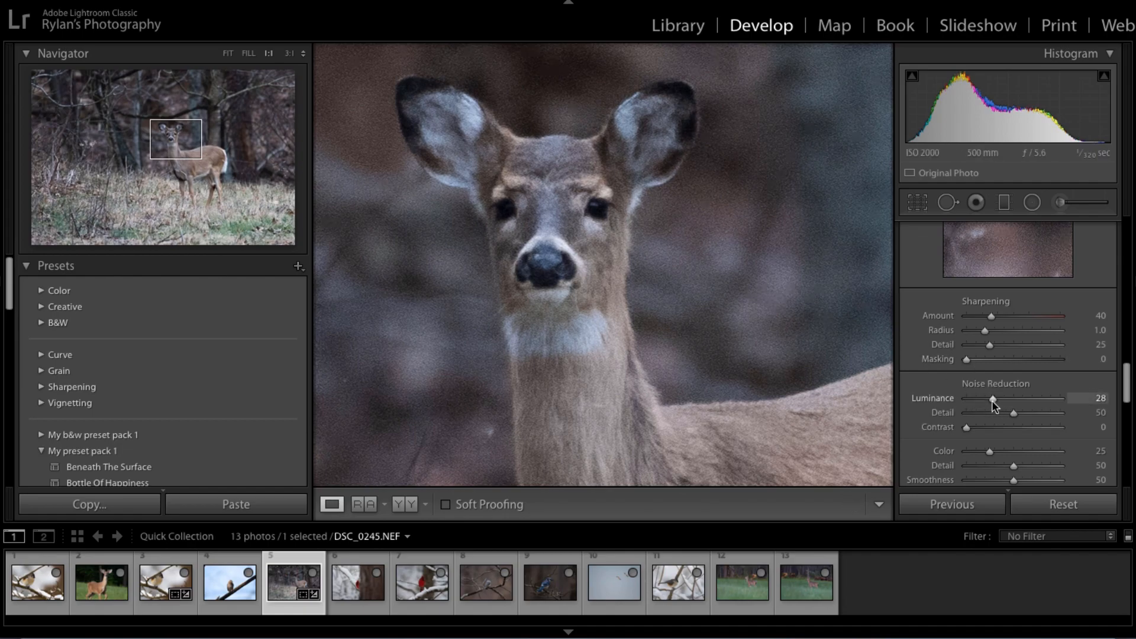
left_click_drag(679, 262, 512, 254)
left_click(514, 241)
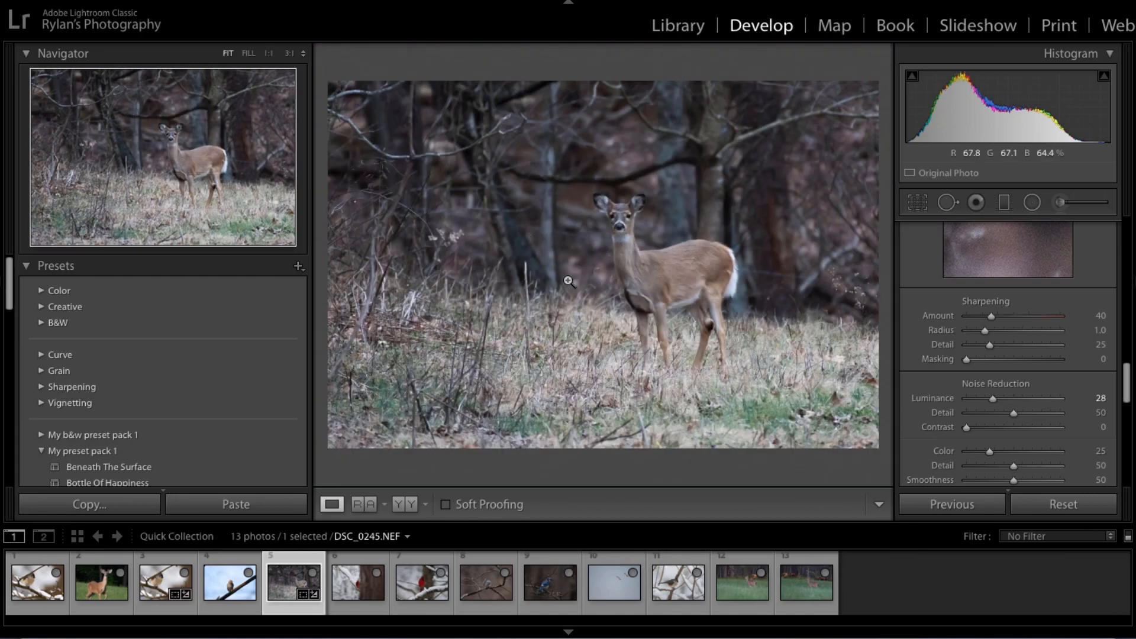
Raise the luminance noise reduction detail to 80 and check the deer's face and fur up close.
left_click(606, 221)
left_click_drag(608, 221, 470, 214)
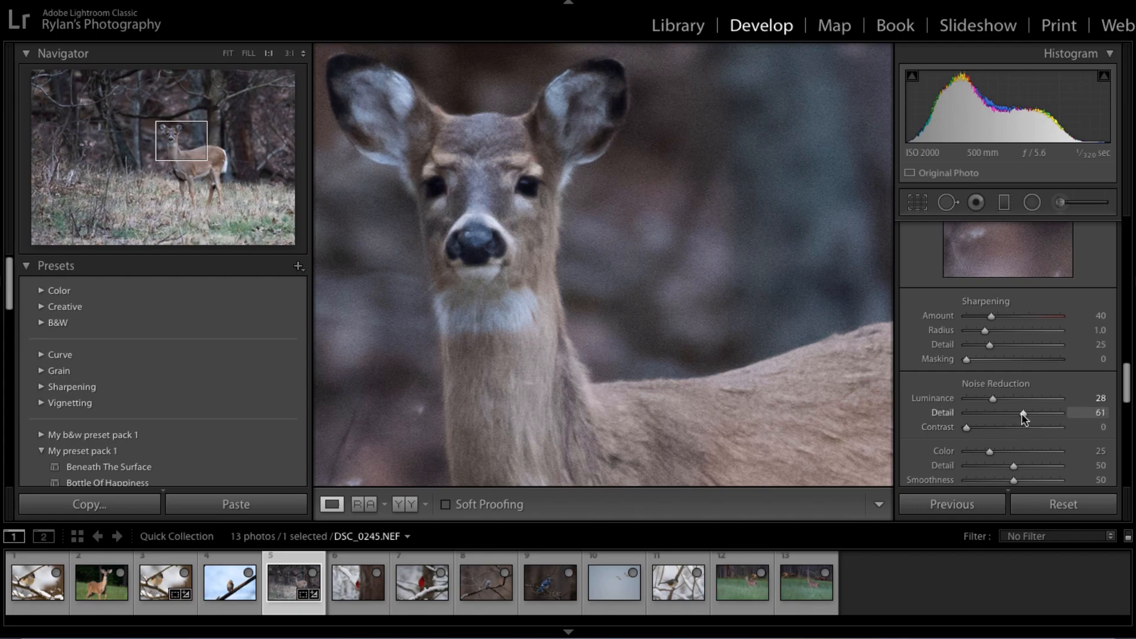
left_click_drag(1033, 413, 1040, 413)
left_click(513, 237)
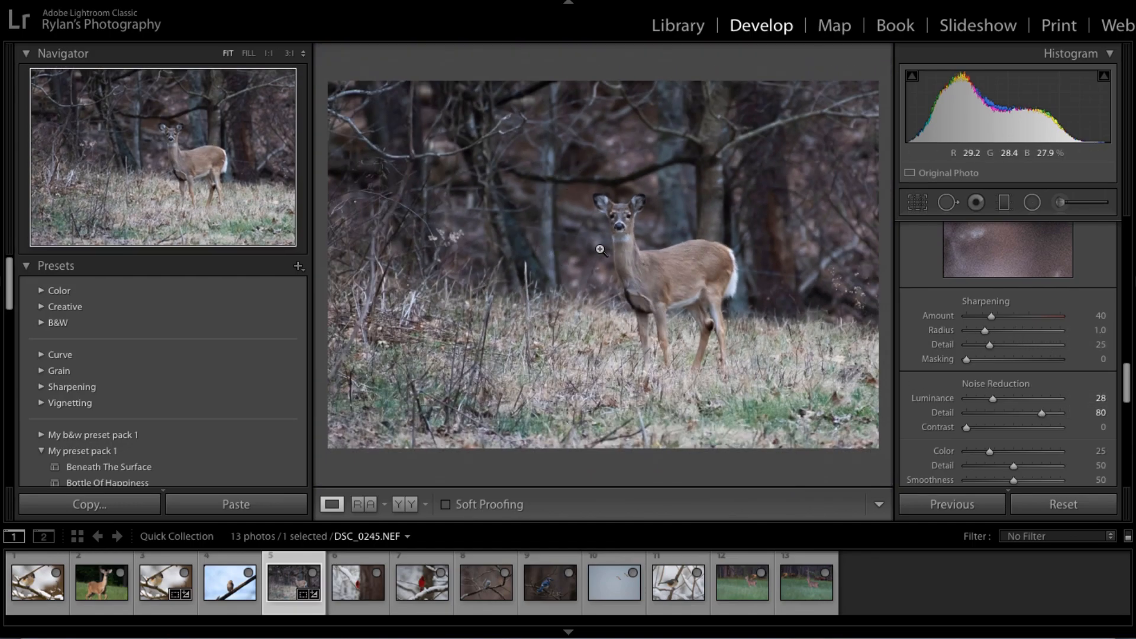
left_click_drag(618, 212, 520, 109)
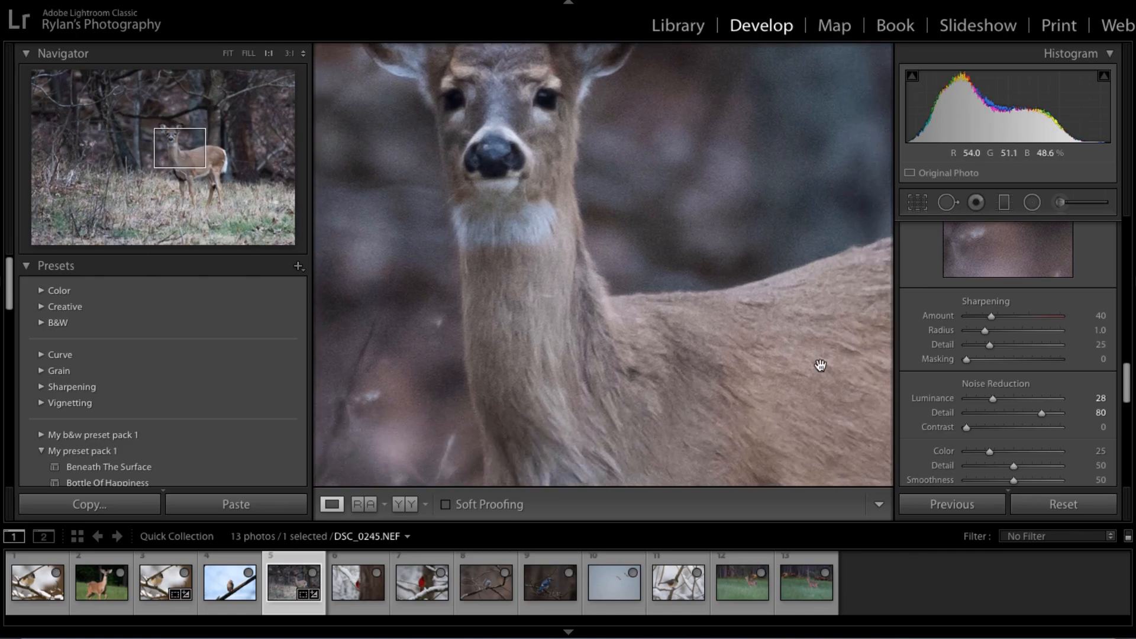
left_click(730, 284)
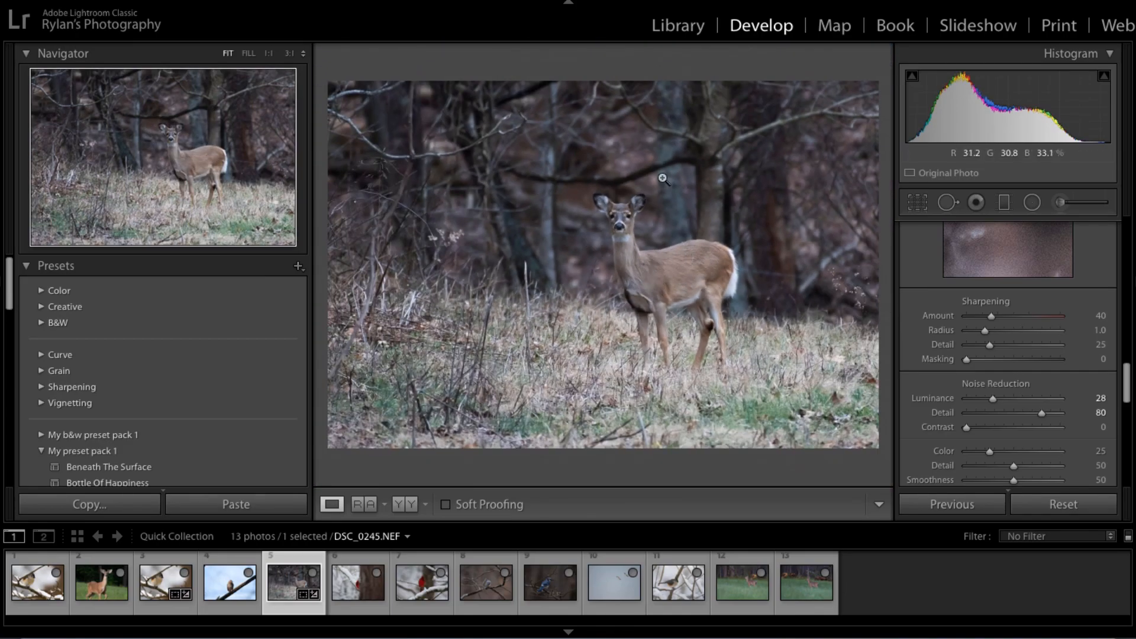
Open the deer photo for editing in Adobe Photoshop CC 2019.
right_click(615, 237)
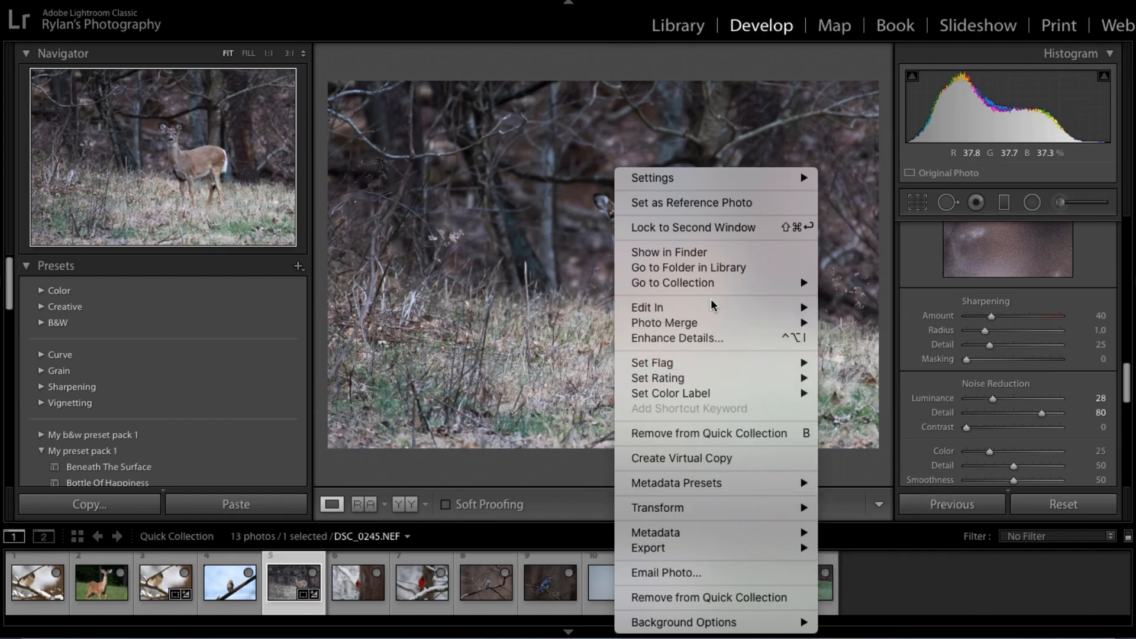
mouse_move(713, 308)
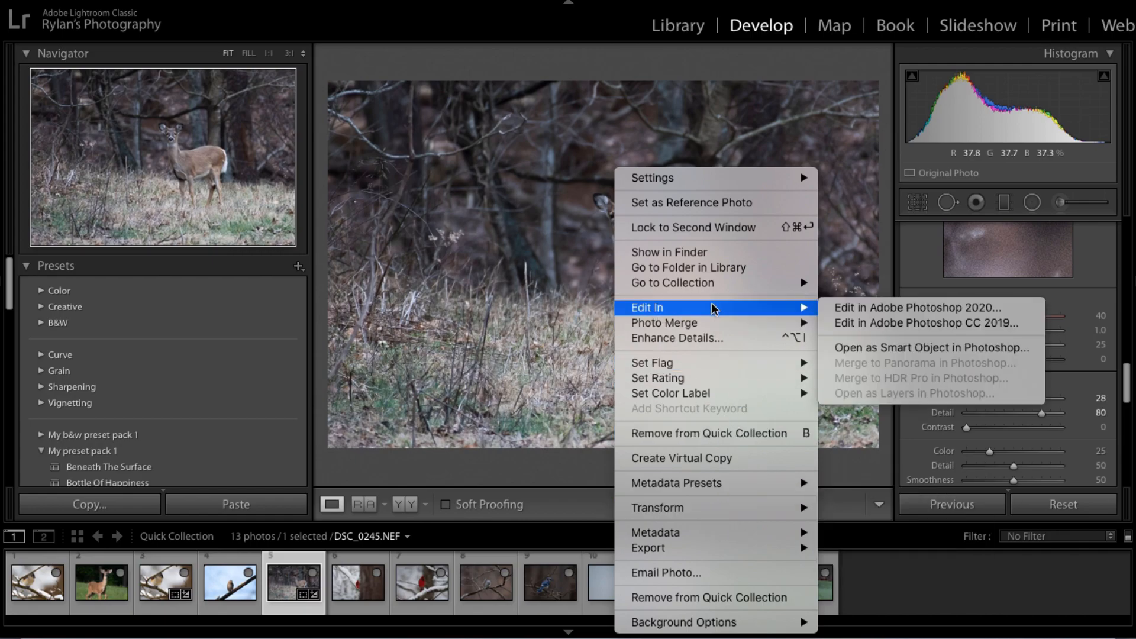
left_click(867, 323)
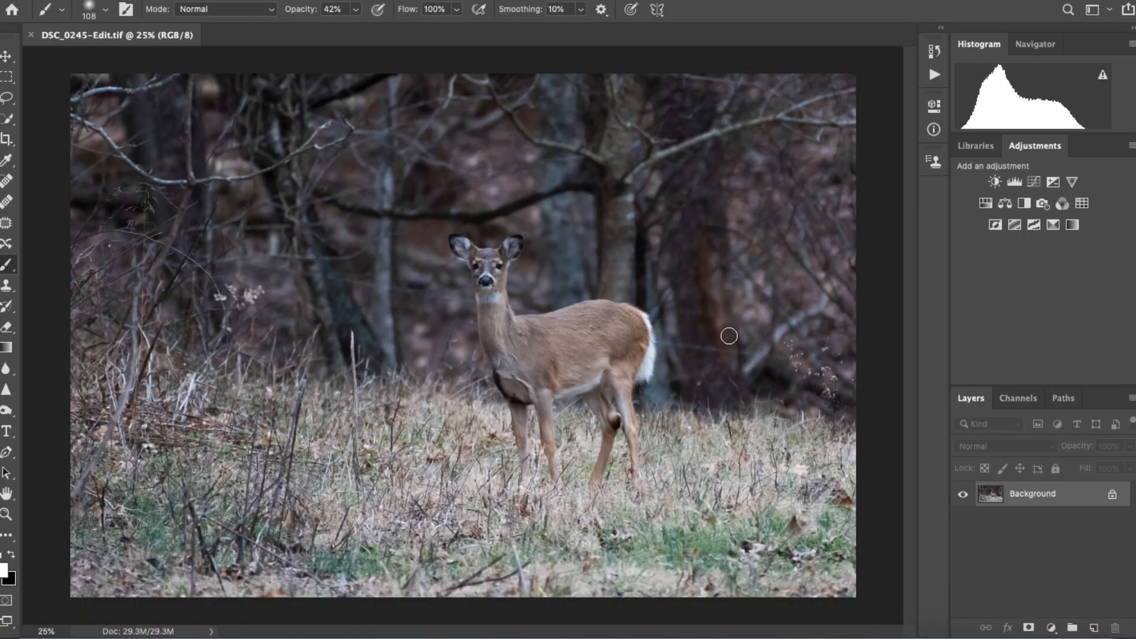
Select the deer's ears and forehead with Quick Selection, excluding the background between the ears.
scroll(512, 291, "up", 5)
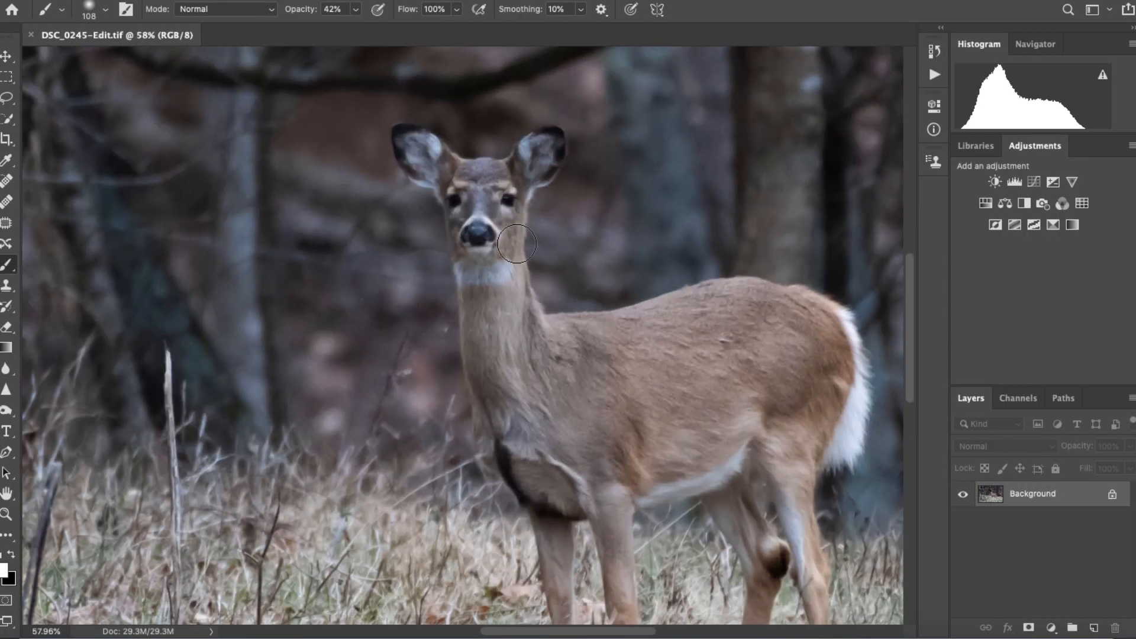
key("w")
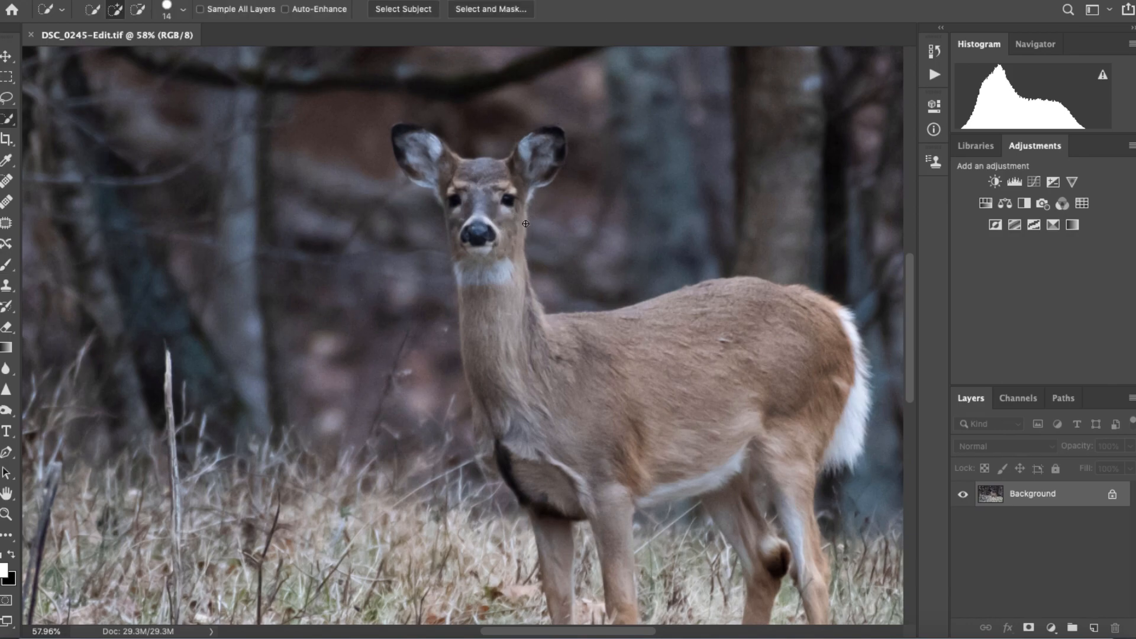
left_click_drag(481, 246, 503, 246)
mouse_move(426, 157)
left_mouse_down()
mouse_move(468, 192)
mouse_move(535, 153)
mouse_move(542, 161)
mouse_move(547, 133)
left_mouse_up()
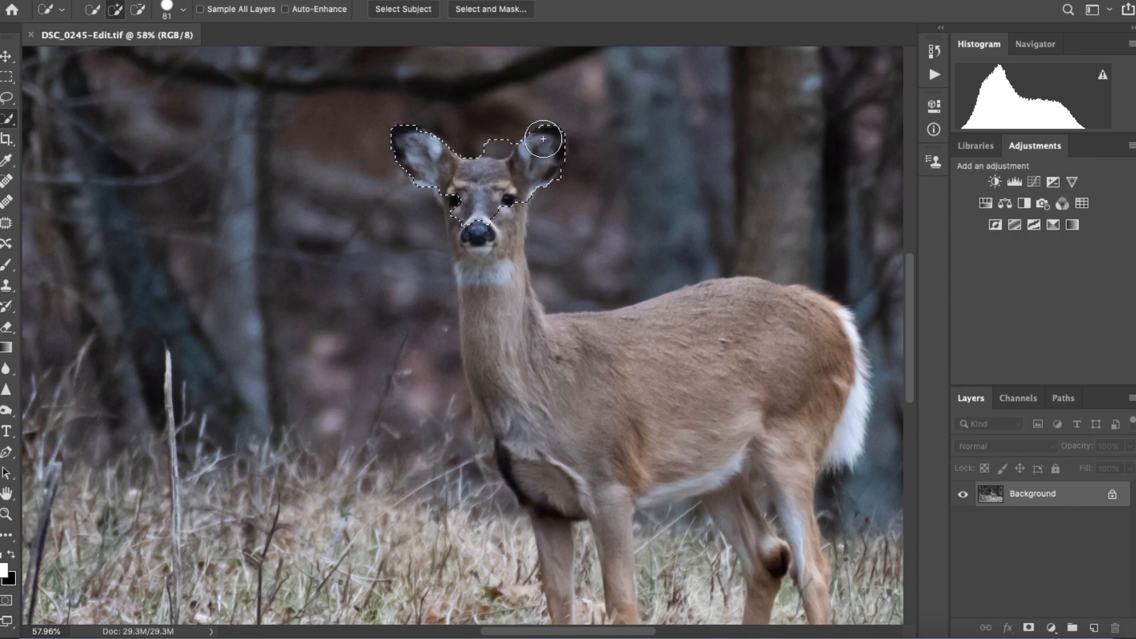
left_click(493, 136, "alt")
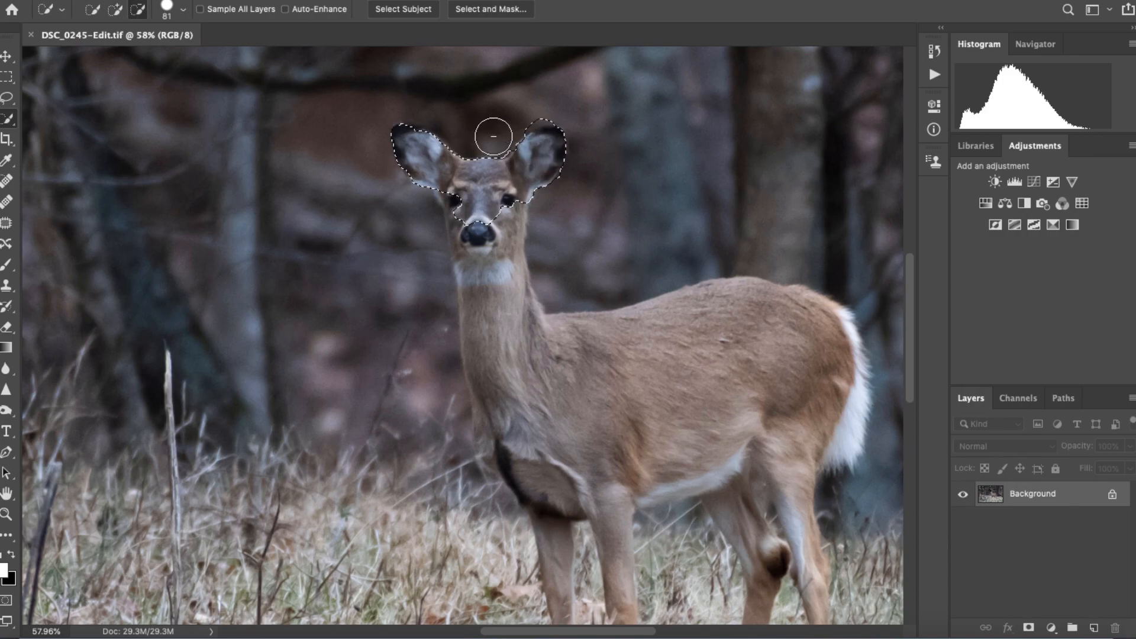
Extend the selection over the deer's neck, body, tail and front legs, subtracting background spill along the edges.
mouse_move(480, 239)
left_mouse_down()
mouse_move(483, 265)
mouse_move(466, 216)
mouse_move(516, 378)
mouse_move(637, 386)
mouse_move(746, 364)
mouse_move(824, 403)
left_mouse_up()
mouse_move(719, 423)
left_mouse_down("ctrl+alt")
mouse_move(700, 423)
mouse_move(710, 423)
left_mouse_up("ctrl+alt")
left_click_drag(449, 254, 424, 241)
left_click(426, 240, "alt")
left_click(438, 251, "alt")
left_click_drag(527, 317, 481, 184)
mouse_move(439, 271)
left_mouse_down()
mouse_move(444, 321)
mouse_move(466, 350)
mouse_move(564, 390)
mouse_move(568, 427)
left_mouse_up()
mouse_move(588, 545)
left_mouse_down()
mouse_move(521, 532)
mouse_move(588, 590)
mouse_move(553, 554)
left_mouse_up()
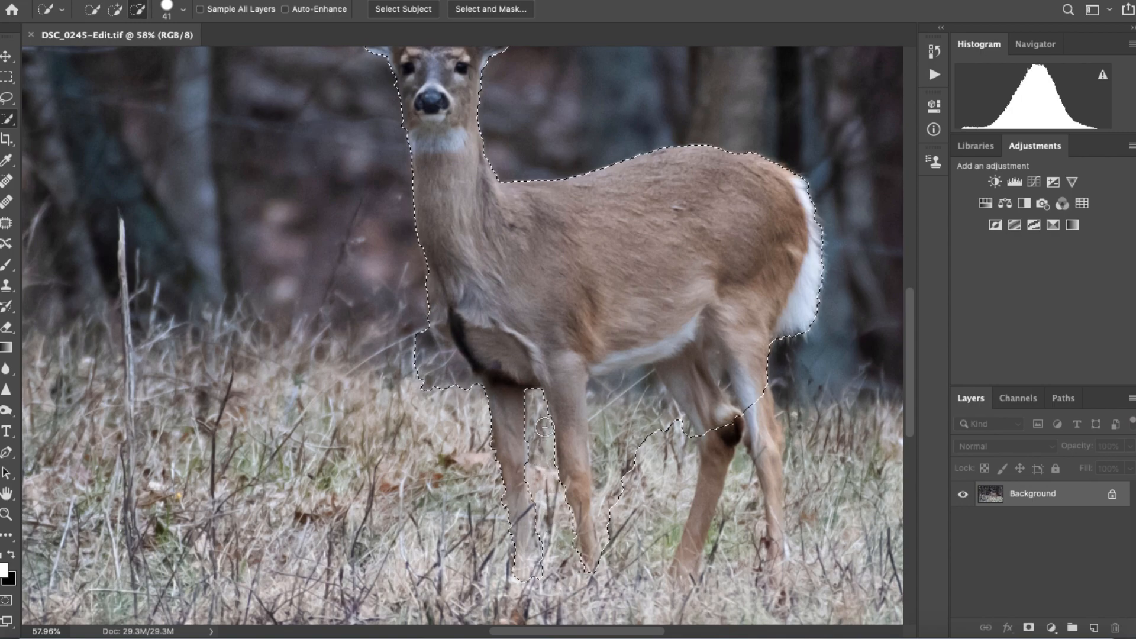
Trim the grass from the selection at the chest and between the legs, and add the hind legs.
left_click_drag(451, 376, 467, 378, "alt")
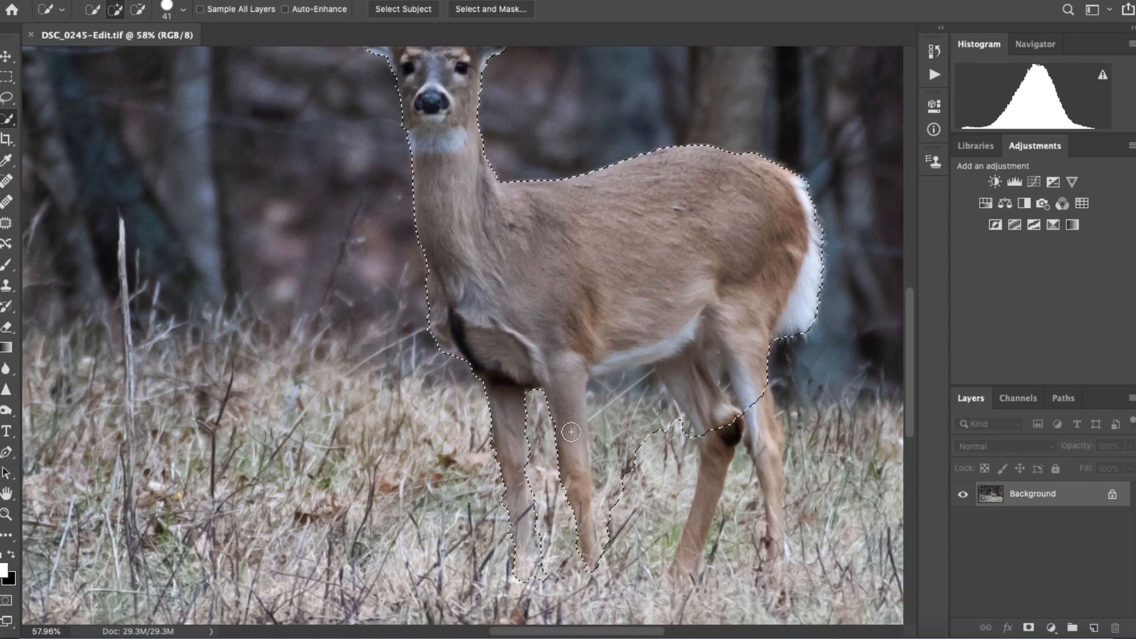
left_click(606, 493, "alt")
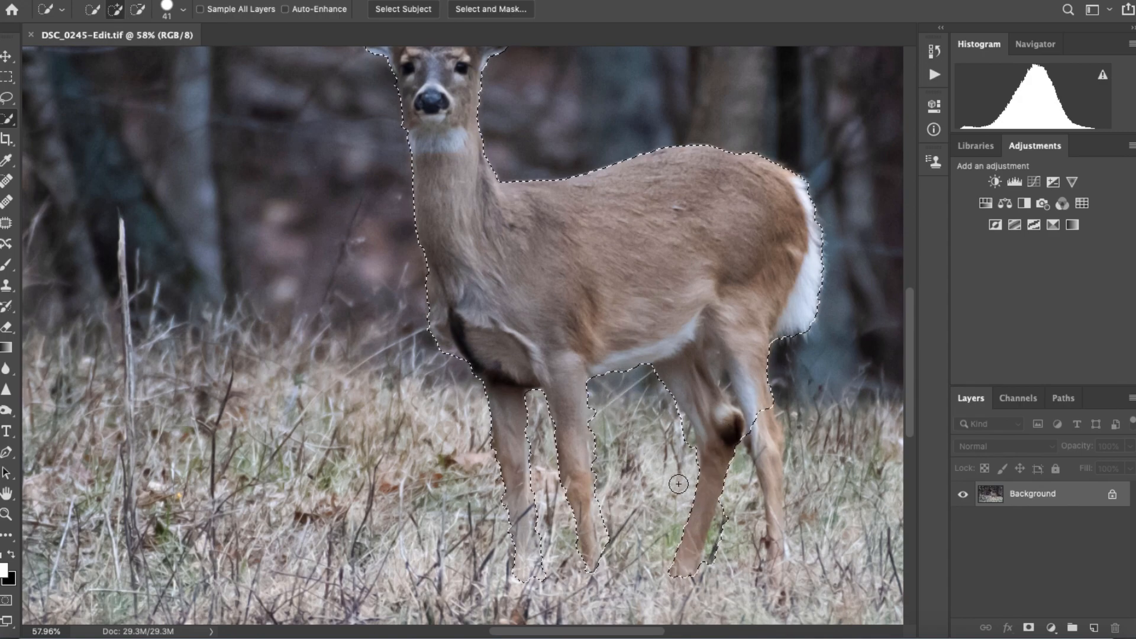
left_click(681, 444, "alt")
left_click(726, 522, "alt")
mouse_move(771, 507)
left_mouse_down()
mouse_move(757, 426)
mouse_move(781, 566)
mouse_move(824, 564)
mouse_move(798, 565)
mouse_move(789, 585)
mouse_move(795, 439)
left_mouse_up()
left_click(773, 438)
left_click_drag(740, 500, 738, 468, "alt")
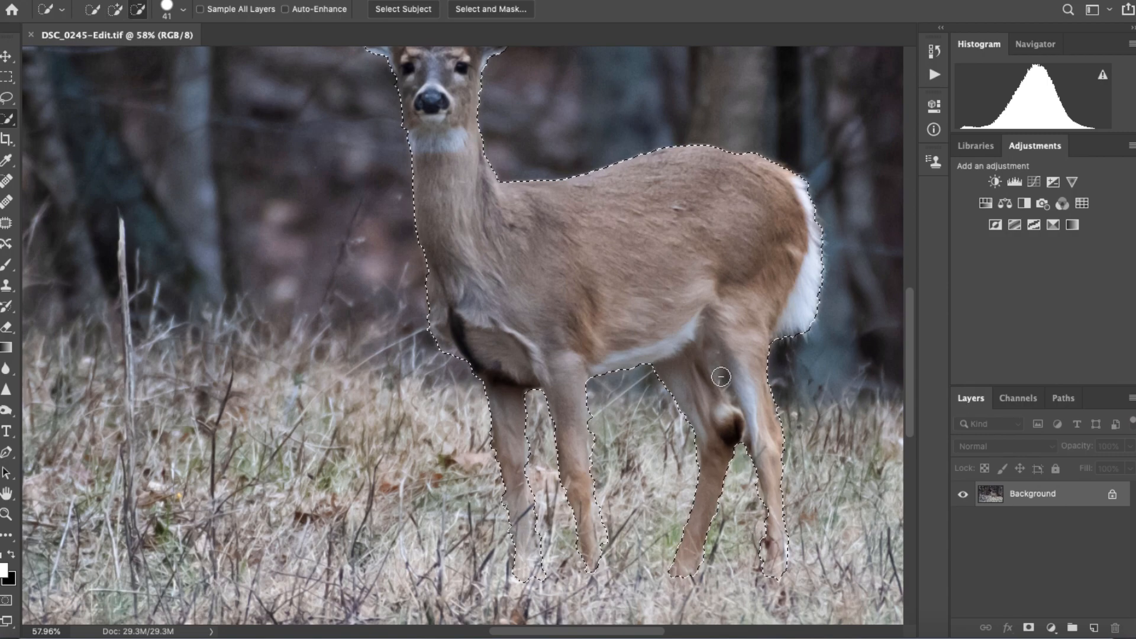
key("alt")
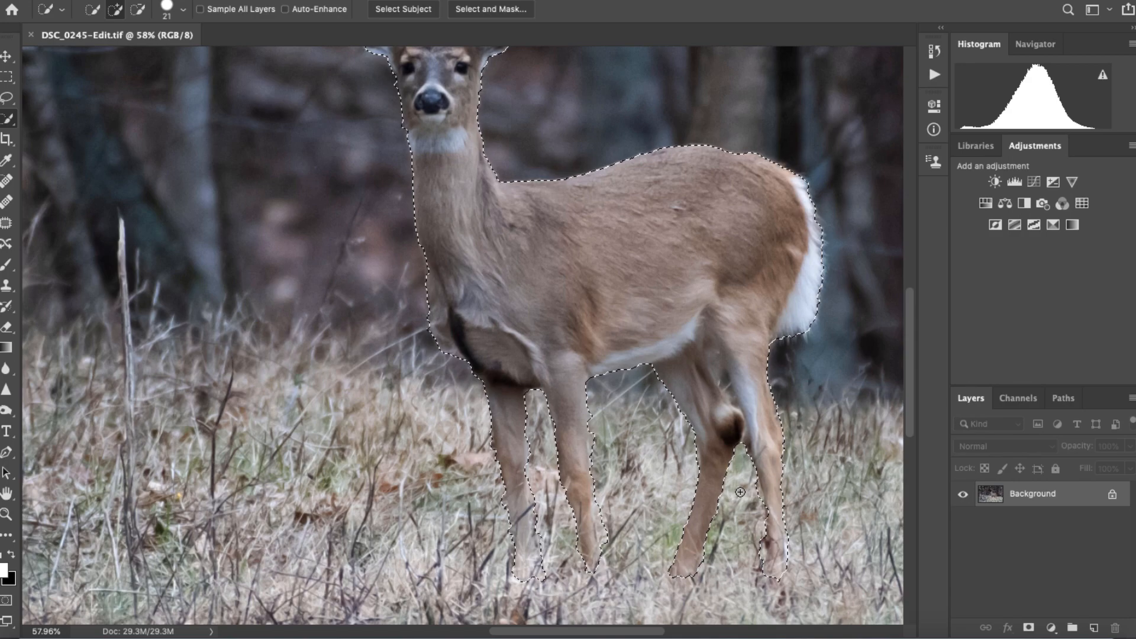
Refine the selection edge around the deer's face, neck and ears with a 21 px brush.
scroll(710, 438, "down", 4)
scroll(500, 224, "up", 10)
left_click_drag(479, 221, 484, 326)
left_click_drag(502, 96, 538, 83)
left_click(469, 106, "alt")
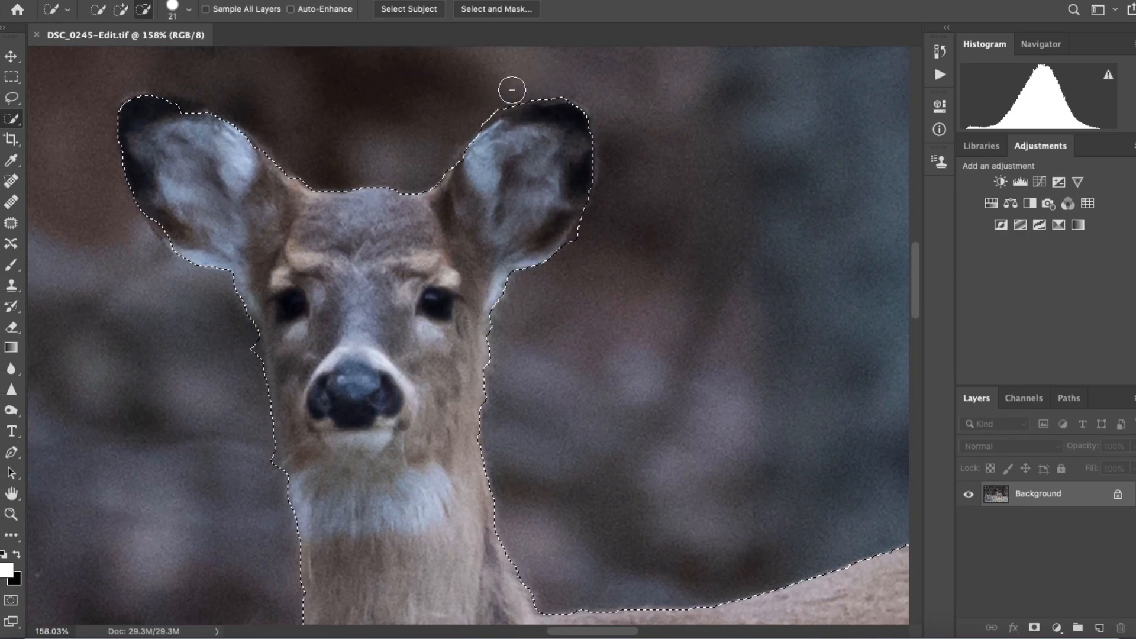
Unlock the background layer and copy the selected deer onto a new layer.
scroll(459, 195, "down", 6)
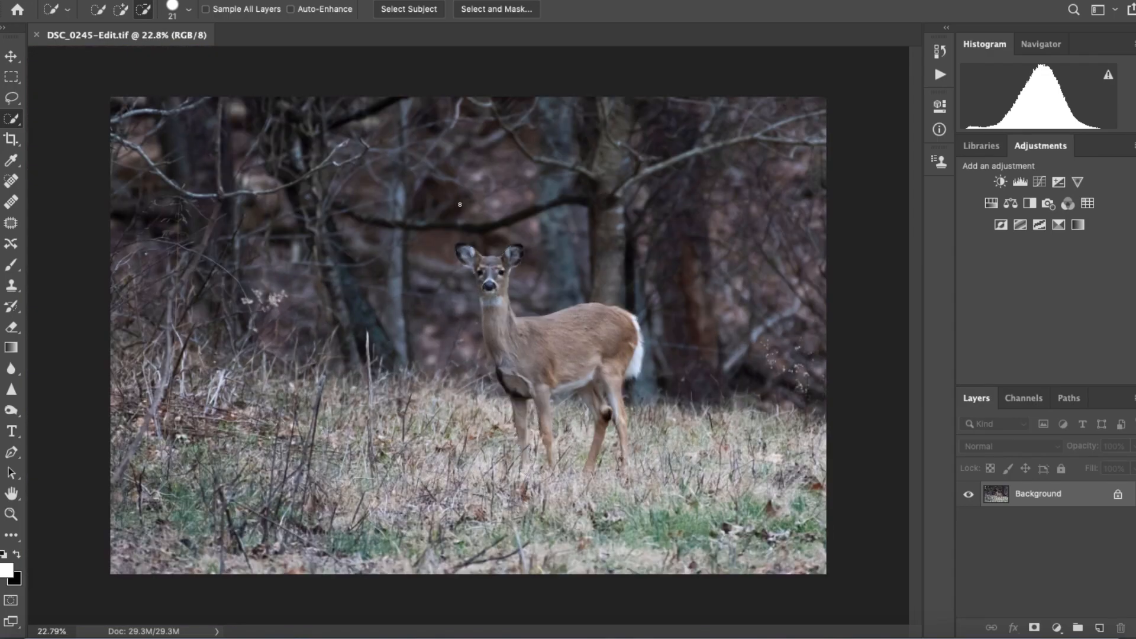
scroll(465, 349, "up", 1)
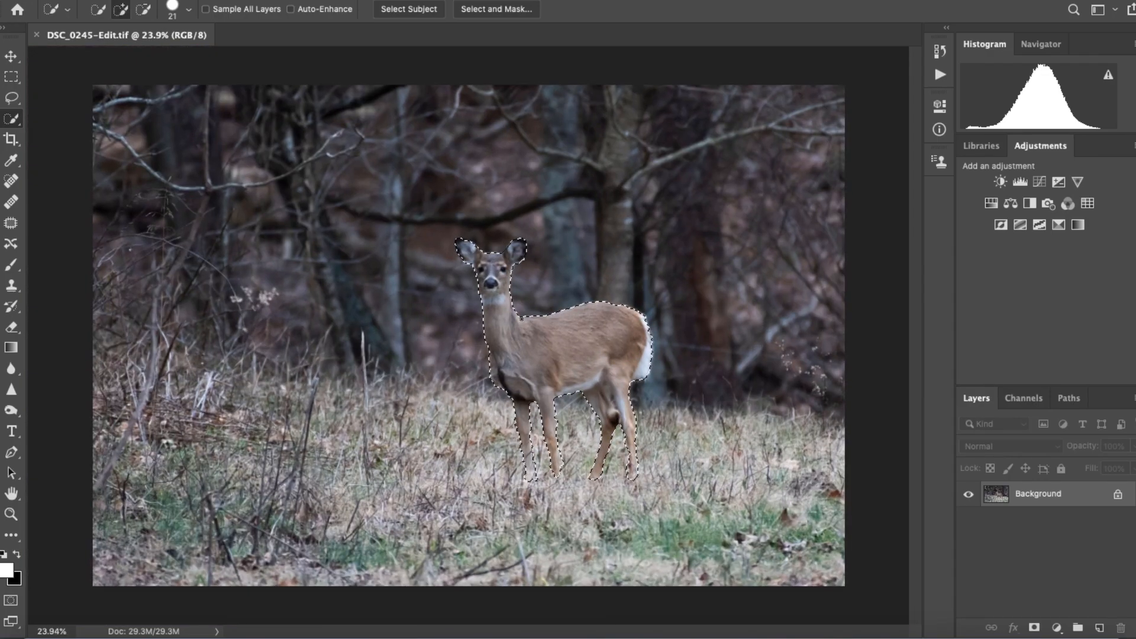
scroll(419, 333, "up", 1)
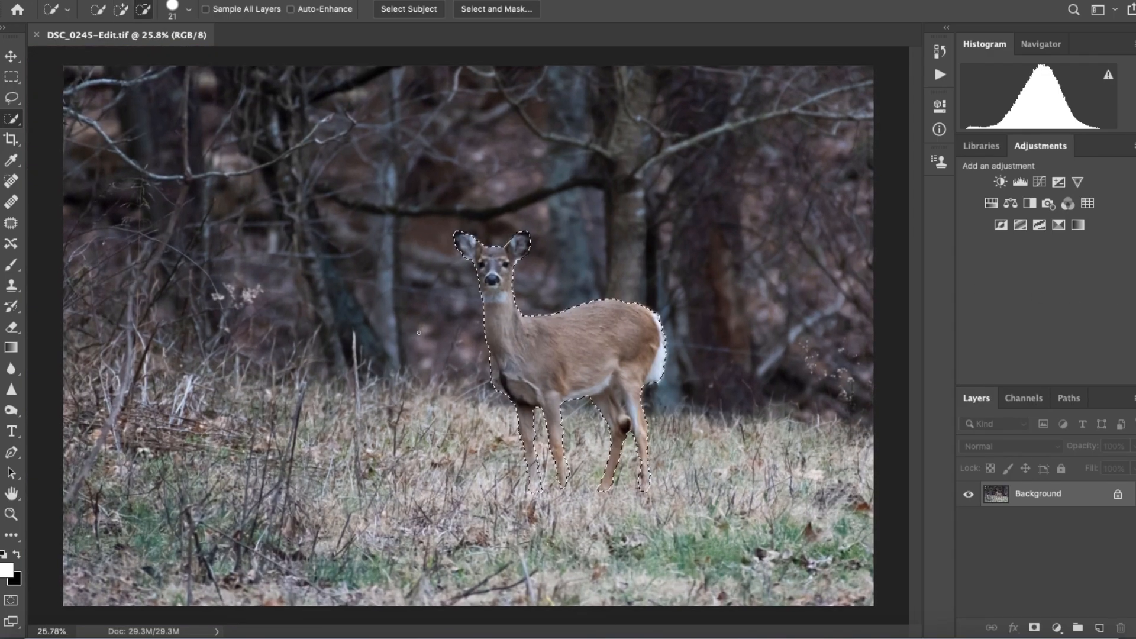
scroll(419, 333, "up", 1)
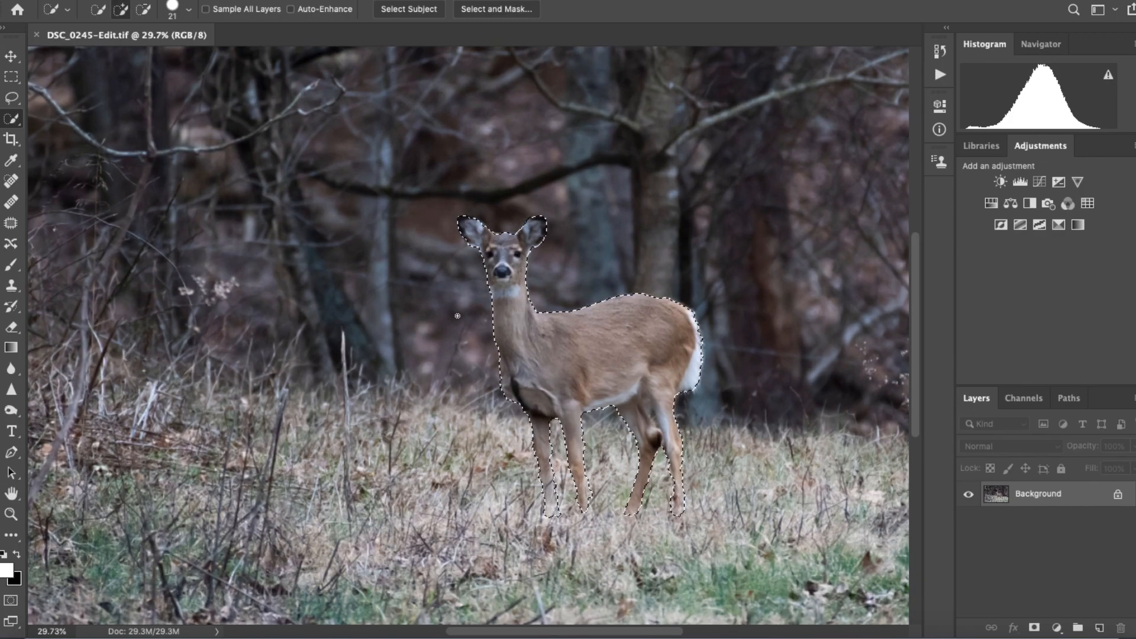
left_click(1118, 494)
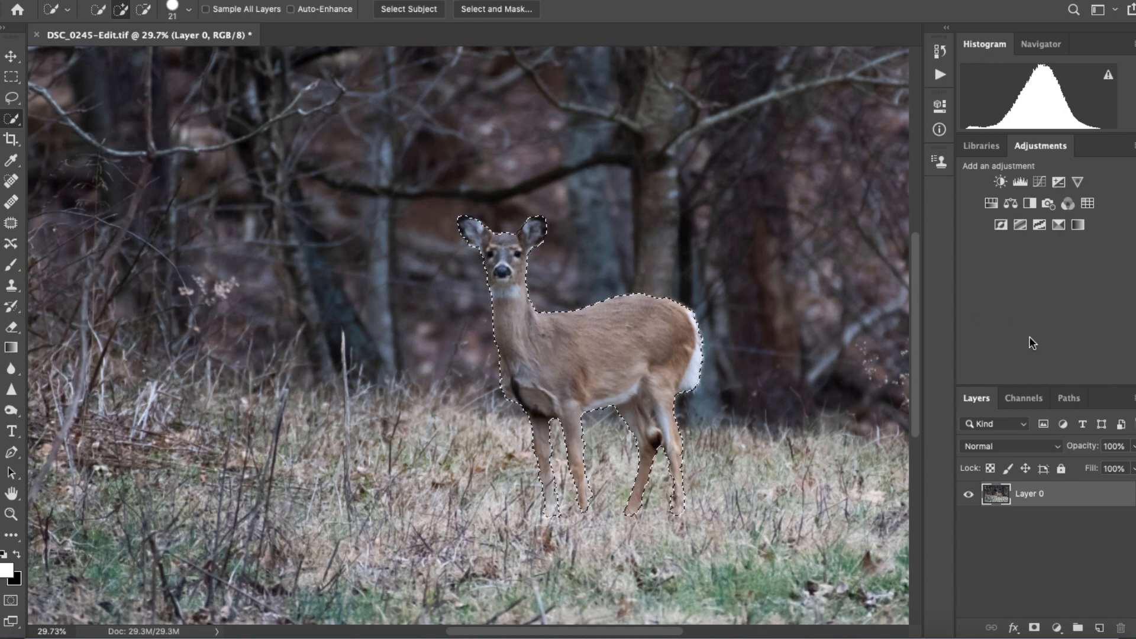
key("ctrl+j")
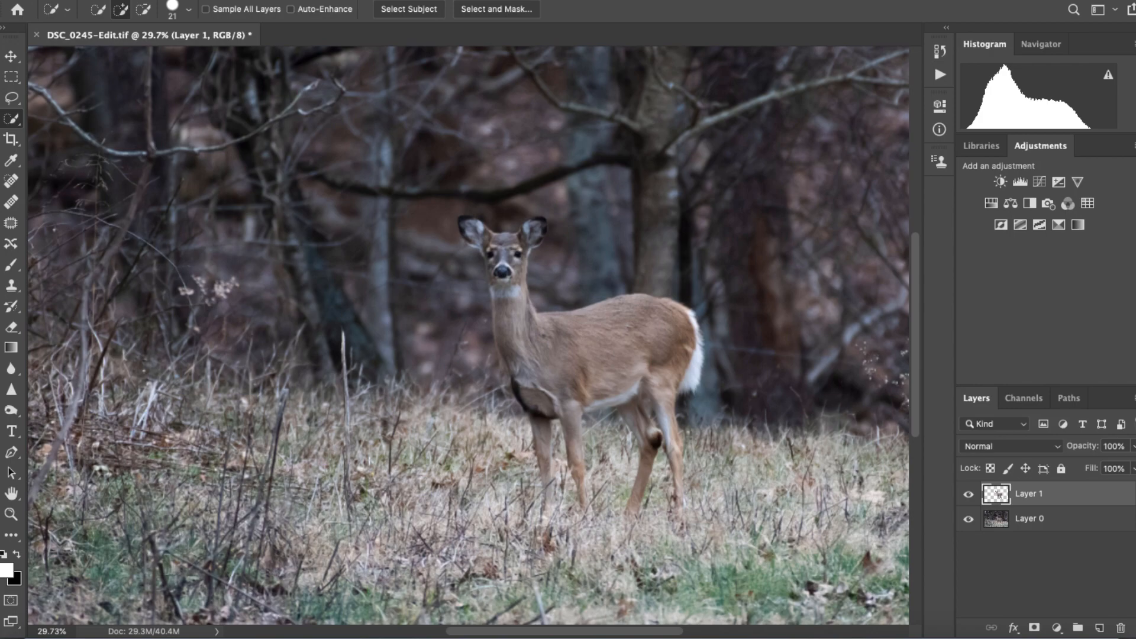
Apply a High Pass filter to the deer layer, adjusting the radius while previewing the deer's face.
left_click(386, 1)
mouse_move(413, 299)
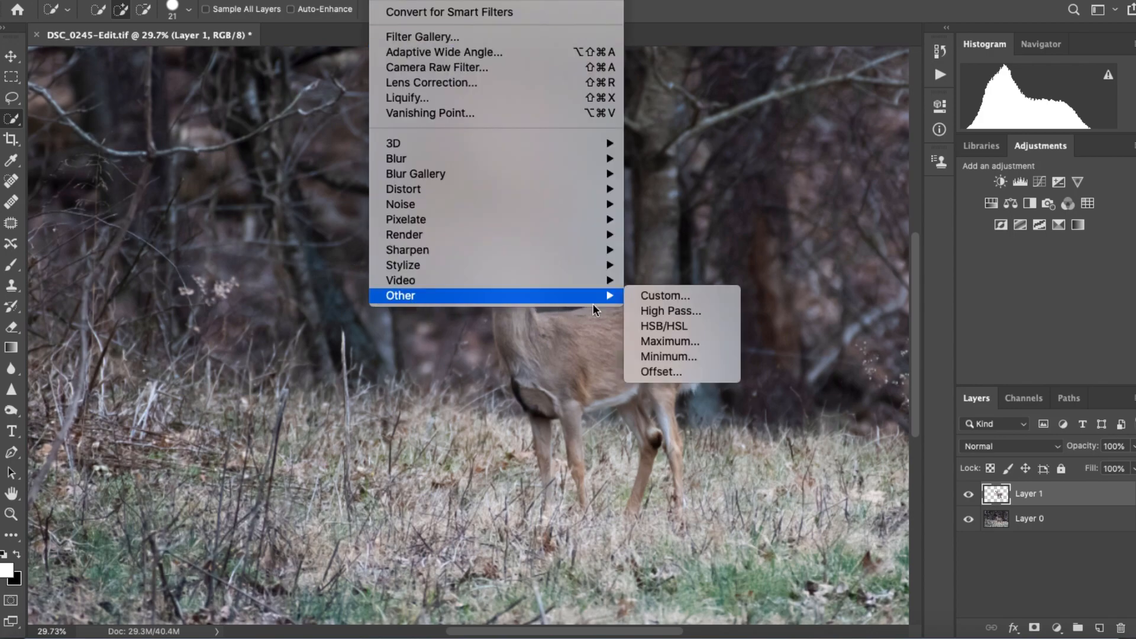
left_click(669, 311)
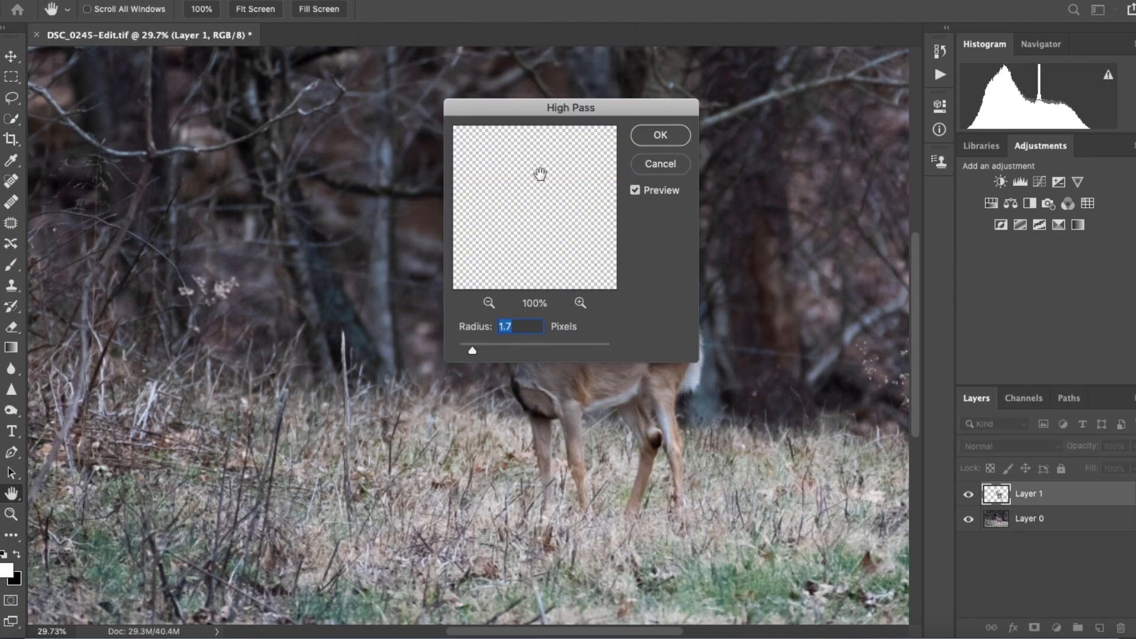
left_click_drag(531, 111, 687, 117)
left_click_drag(818, 359, 543, 528)
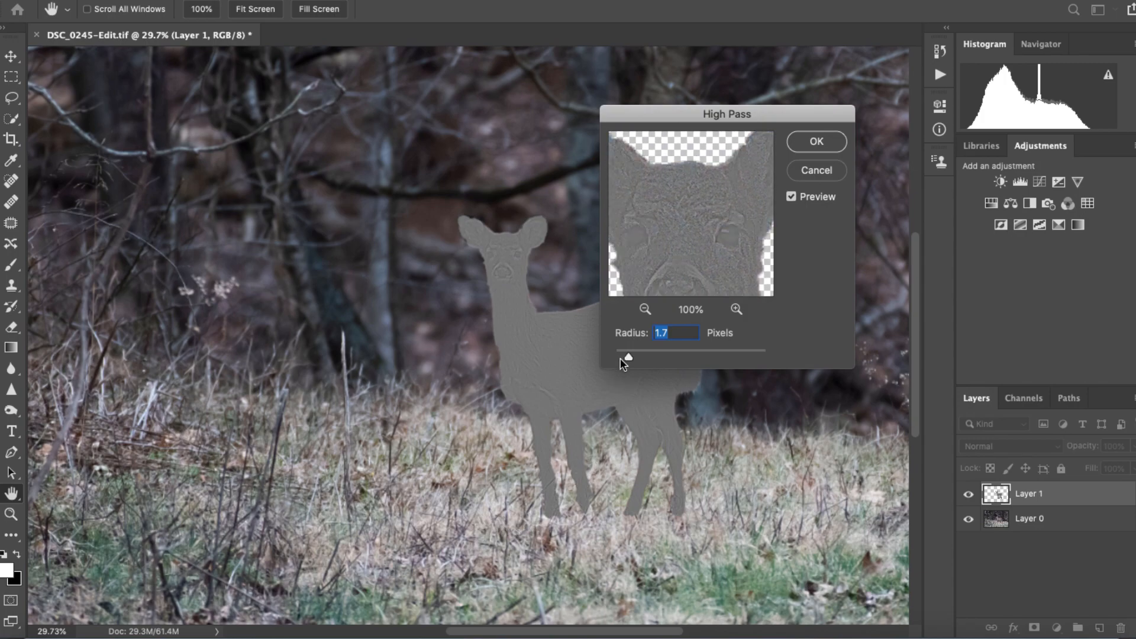
left_click_drag(623, 357, 631, 357)
left_click_drag(703, 262, 687, 262)
left_click(817, 141)
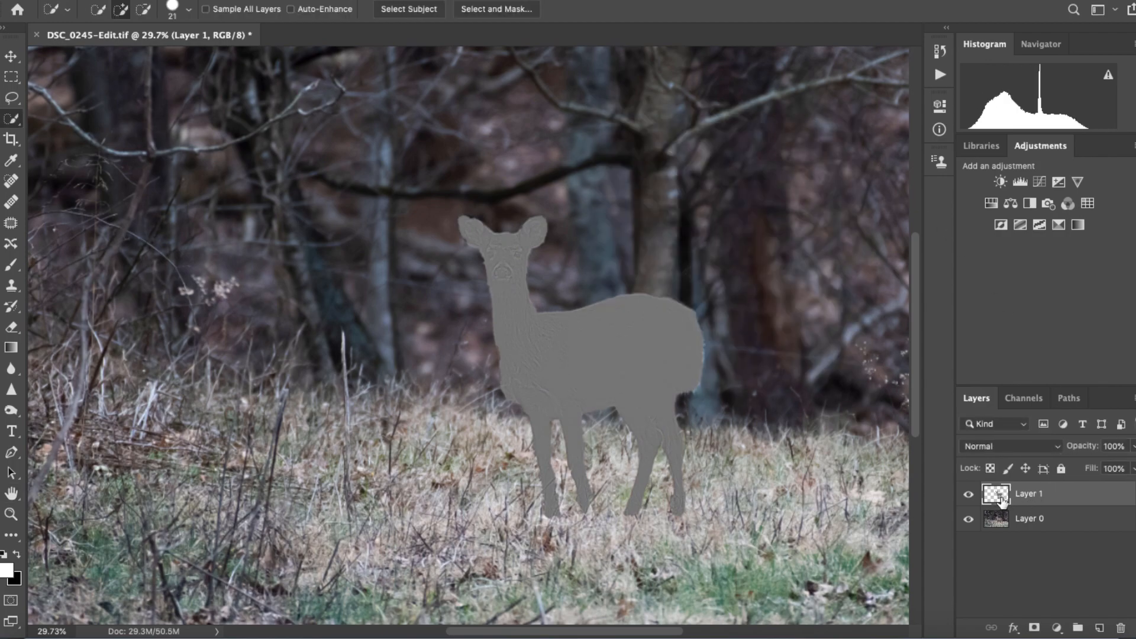
Set the deer layer's blend mode to Overlay.
left_click(1044, 455)
left_click(990, 620)
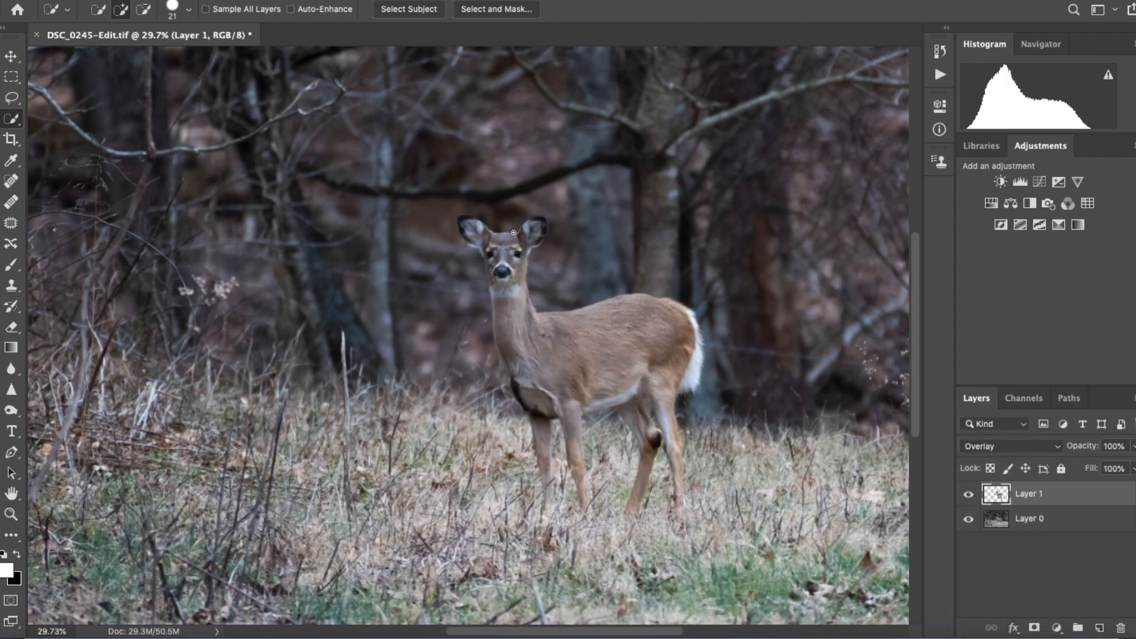
Examine the sharpened deer at full frame and up close around its face and neck.
scroll(516, 233, "up", 5)
scroll(461, 293, "down", 8)
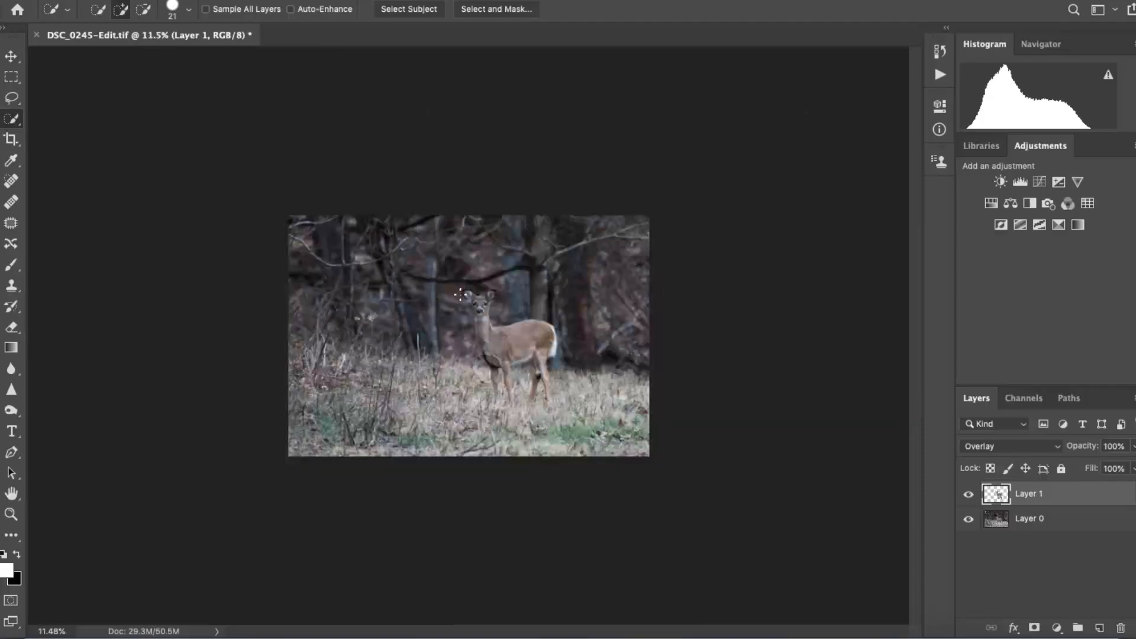
scroll(461, 294, "up", 3)
scroll(558, 296, "up", 8)
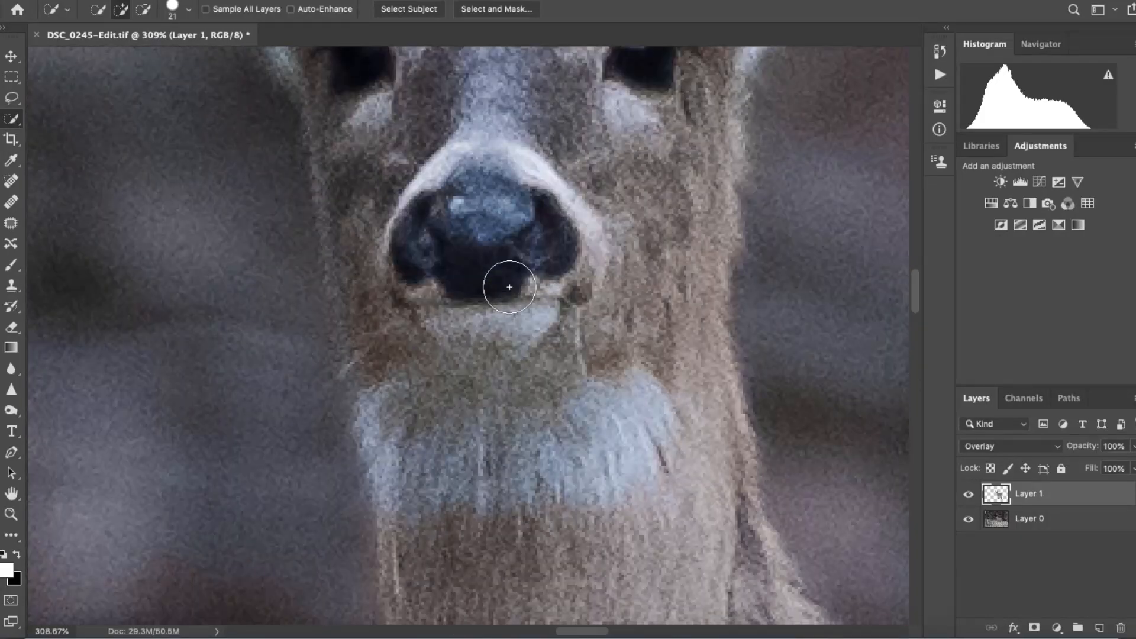
scroll(507, 279, "down", 12)
scroll(468, 296, "up", 10)
scroll(468, 296, "down", 8)
scroll(466, 294, "up", 3)
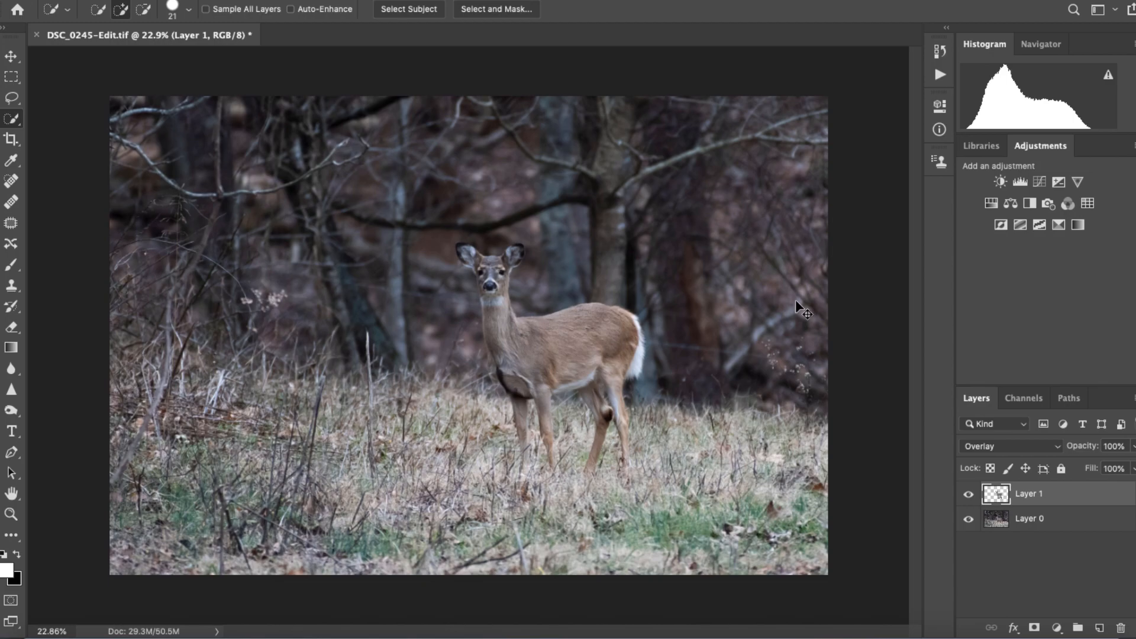
Merge the sharpened deer layer into the background layer and duplicate the merged layer.
key("super+e")
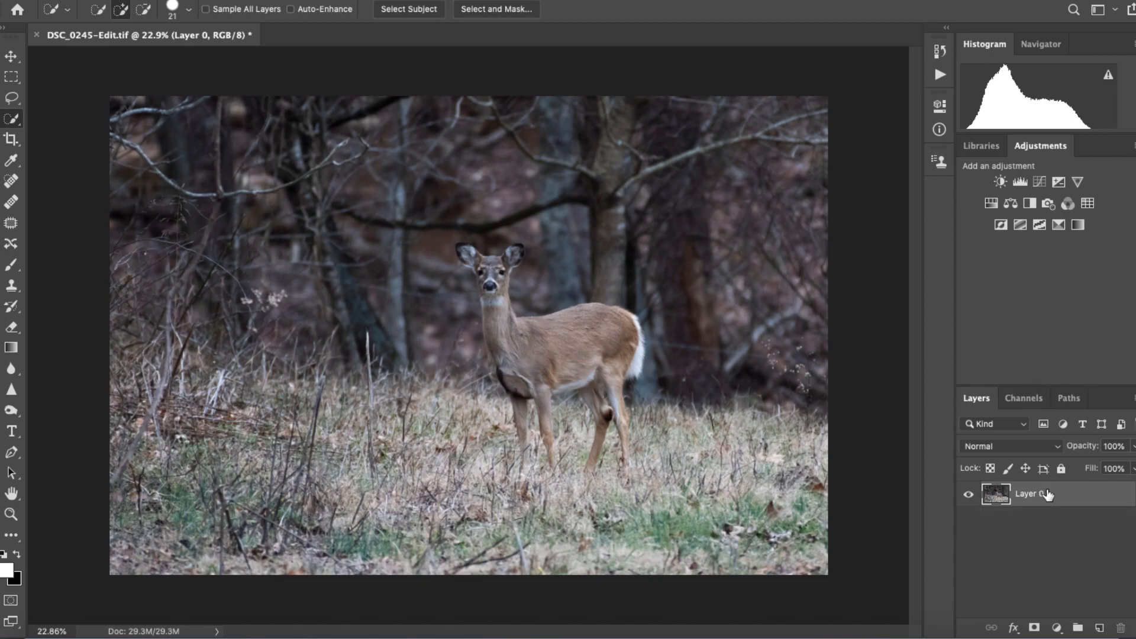
key("ctrl+j")
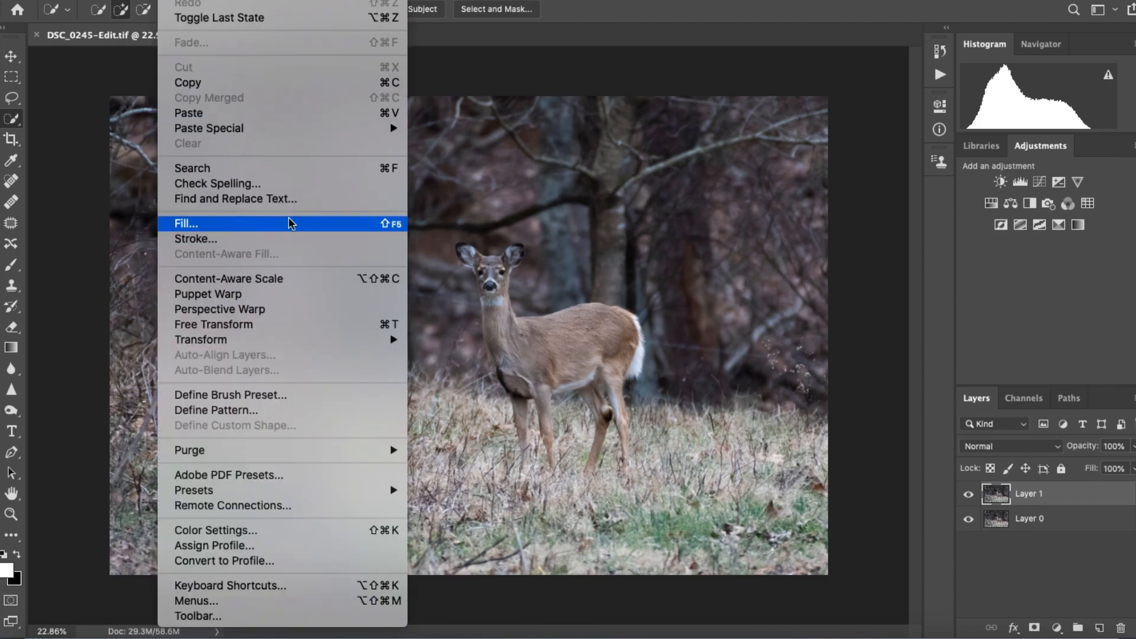
Fill the duplicate layer with 50% Gray in Normal mode at 100% opacity and set its blend mode to Overlay.
left_click(292, 221)
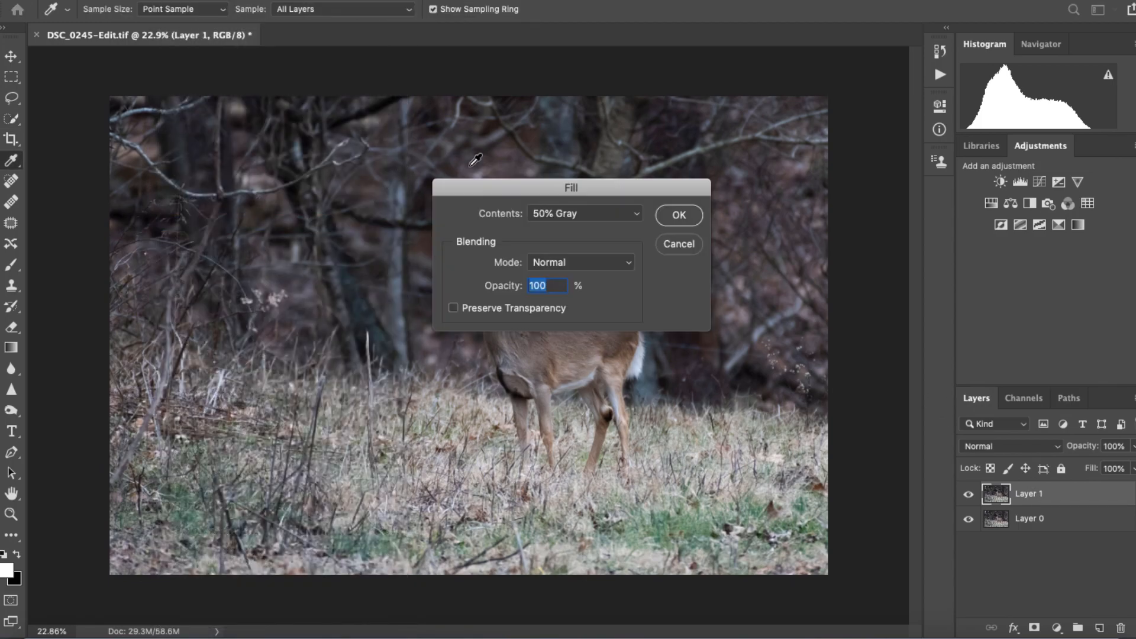
left_click(678, 216)
key("w")
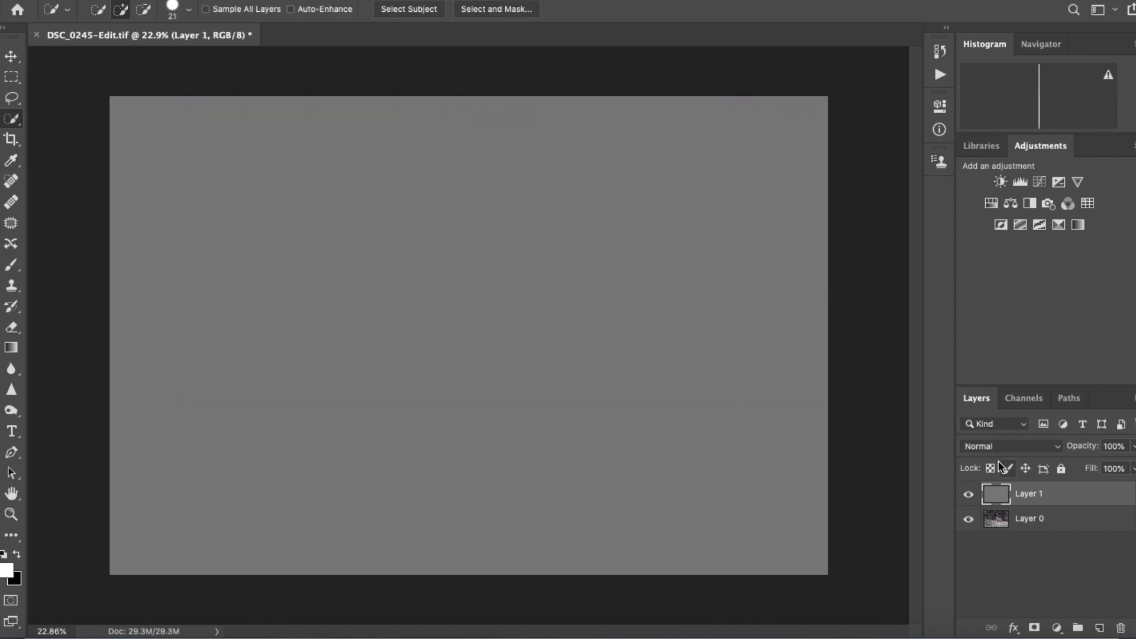
left_click(1004, 449)
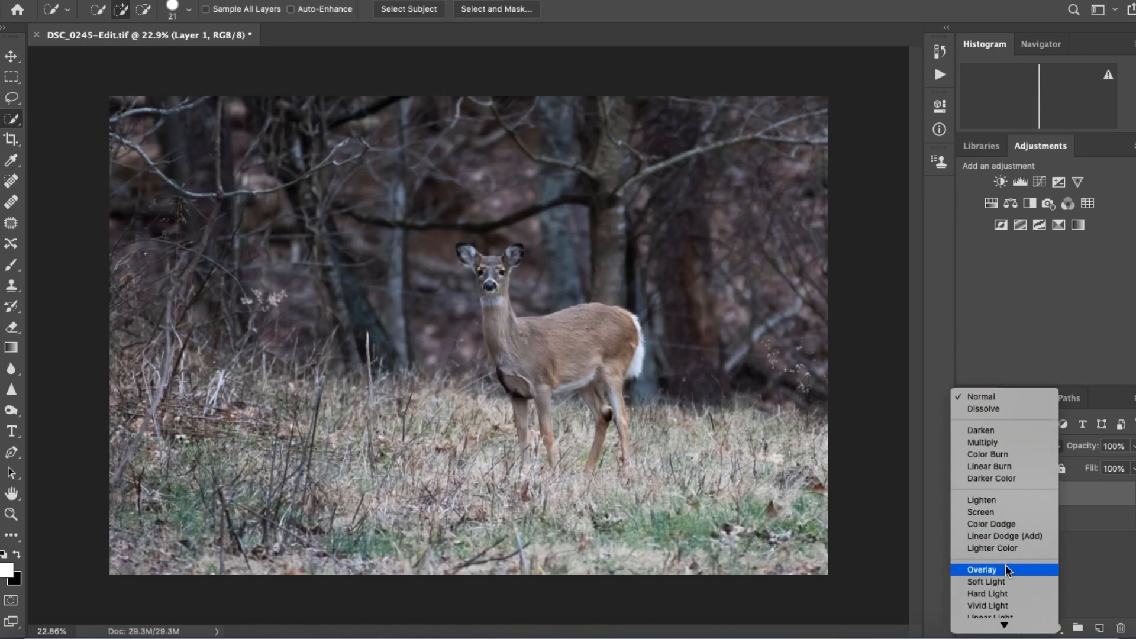
left_click(1005, 569)
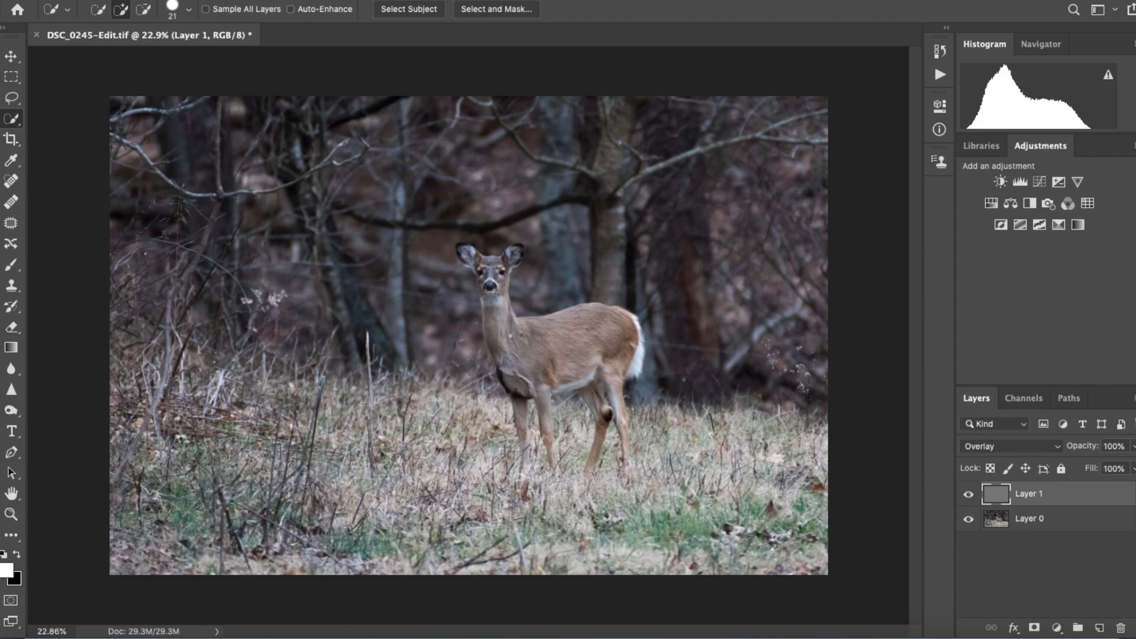
Try dodging the deer's tail, back, belly and hind legs with a white brush at 42% opacity.
key("b")
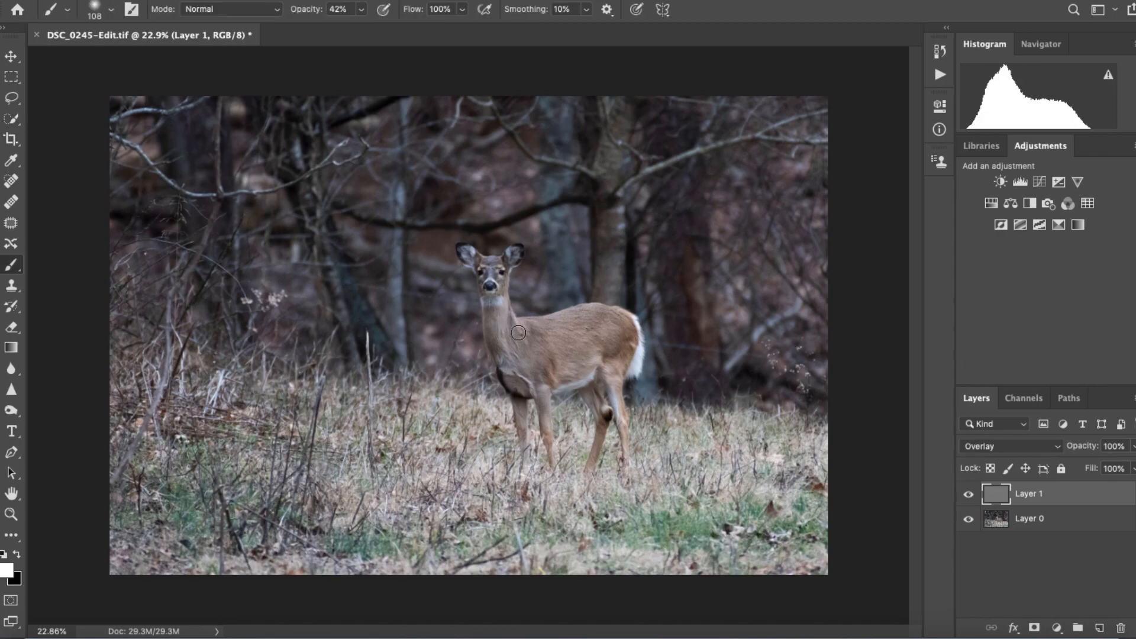
scroll(500, 343, "up", 1)
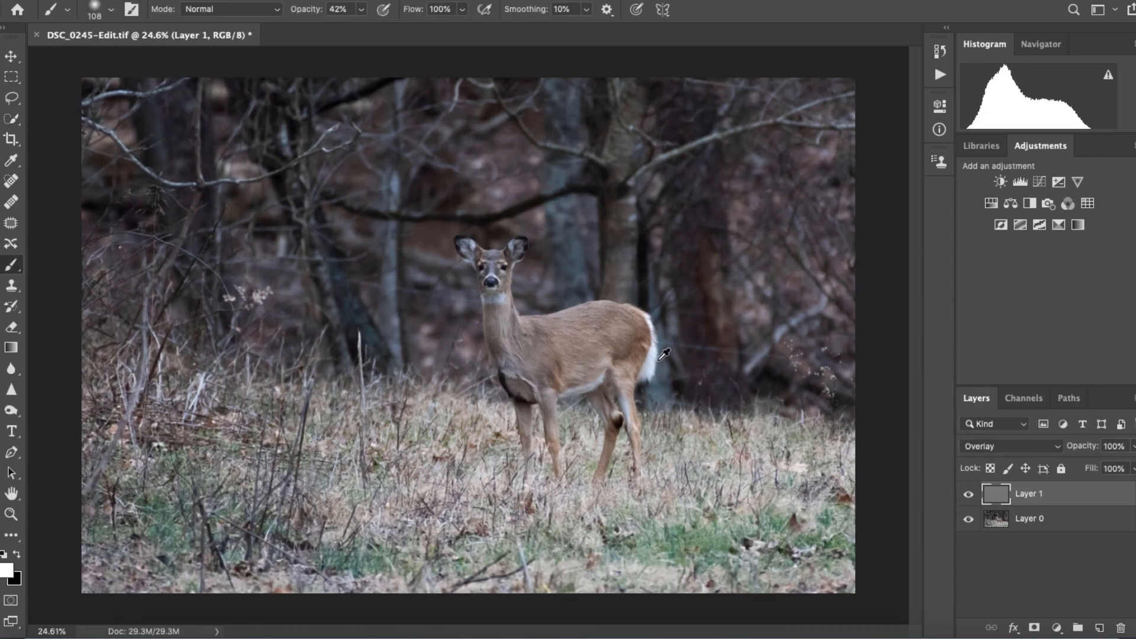
scroll(664, 354, "up", 13)
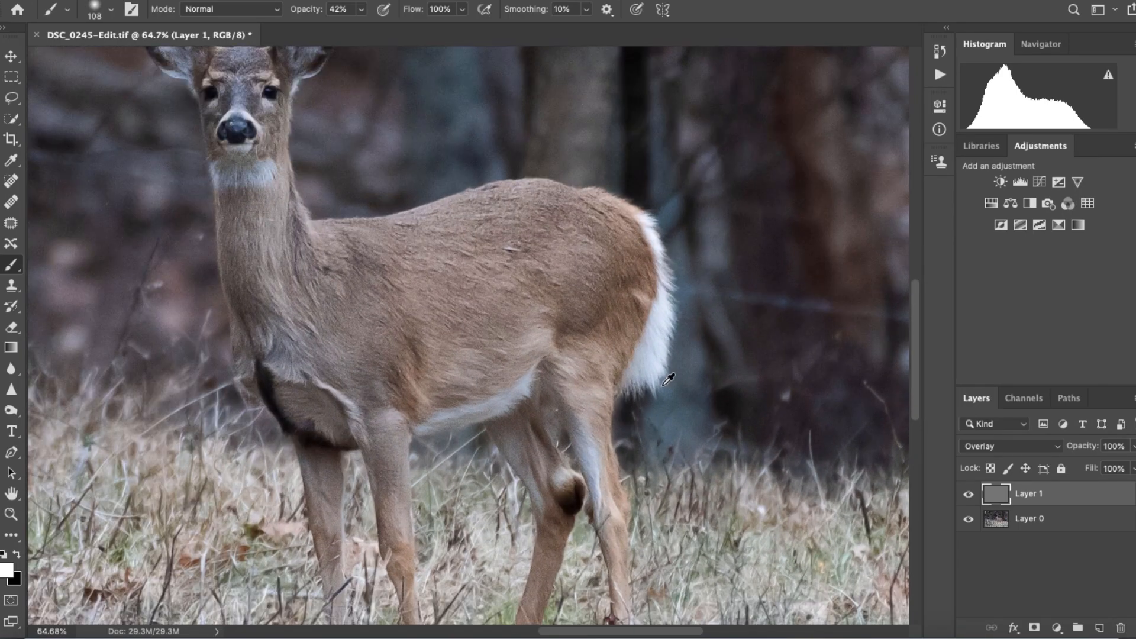
mouse_move(643, 346)
left_mouse_down()
mouse_move(636, 358)
mouse_move(649, 289)
mouse_move(527, 229)
mouse_move(522, 196)
mouse_move(556, 199)
left_mouse_up()
mouse_move(590, 450)
left_mouse_down("ctrl+alt")
mouse_move(575, 449)
mouse_move(590, 502)
left_mouse_up("ctrl+alt")
mouse_move(527, 458)
left_mouse_down()
mouse_move(500, 427)
mouse_move(516, 394)
mouse_move(446, 421)
mouse_move(522, 394)
left_mouse_up()
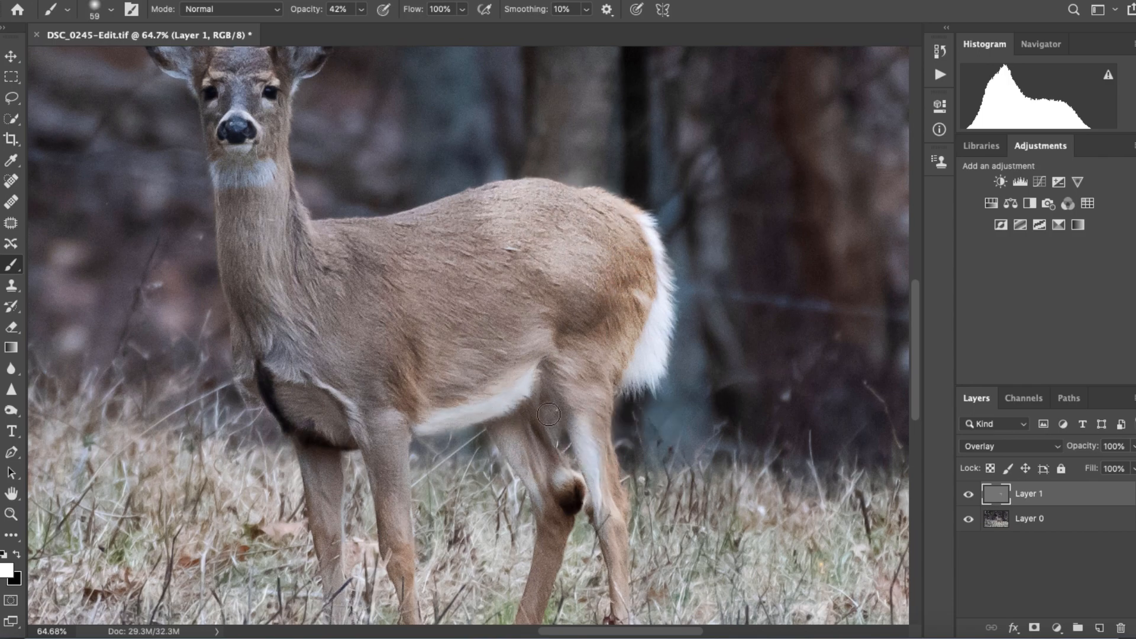
Undo the white dodging strokes on the gray layer.
key("super+z")
key("super+z")
key("super+z")
key("super+z")
key("super+z")
key("super+z")
key("super+shift+z")
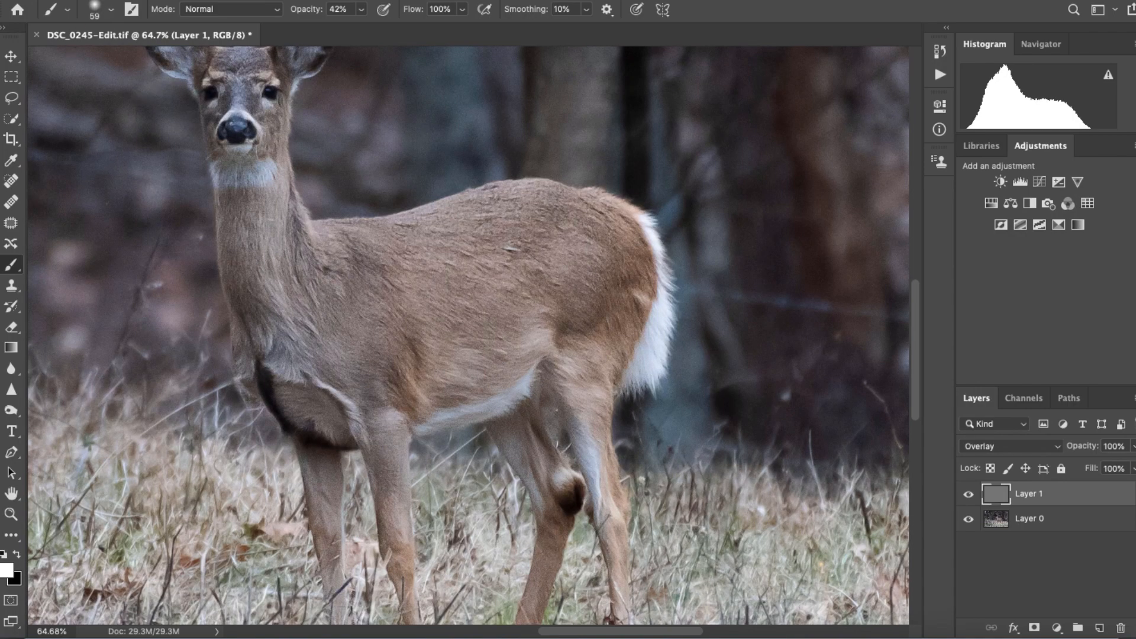
Dodge the deer's back, legs, chest and neck with a 59 px white brush at 23% opacity.
left_click_drag(364, 13, 346, 29)
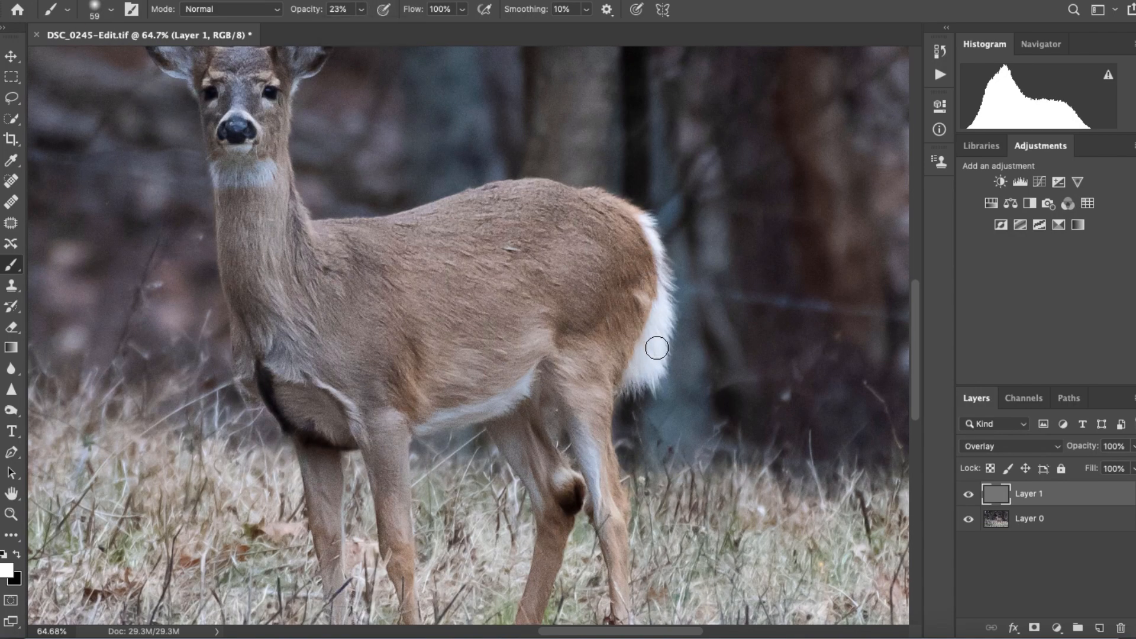
left_click_drag(614, 211, 400, 223)
left_click_drag(581, 427, 588, 484)
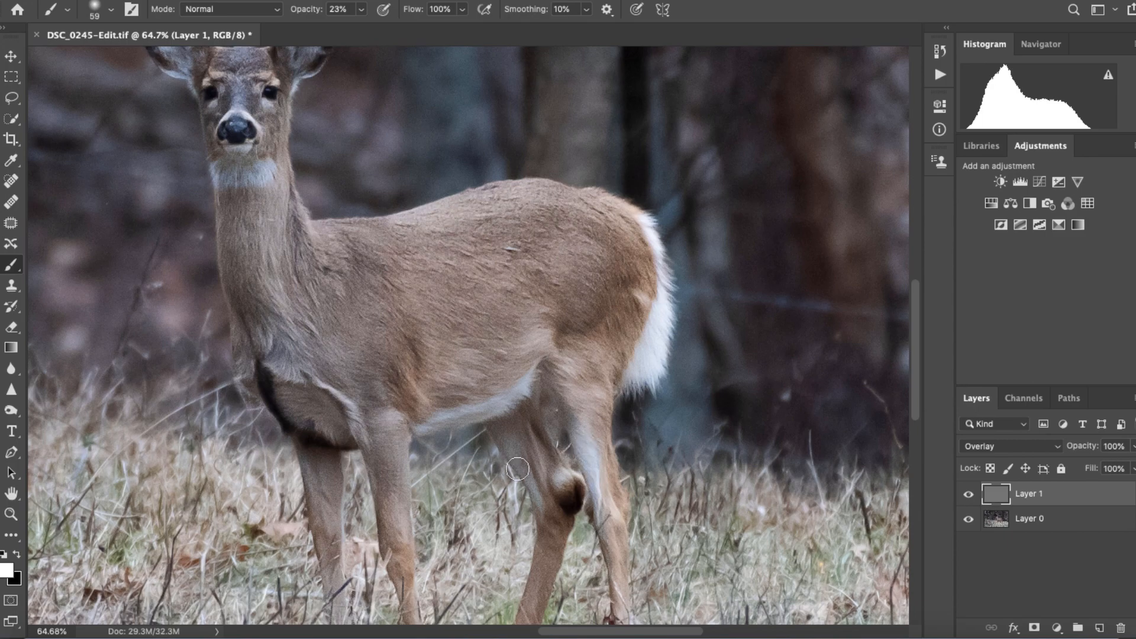
left_click_drag(502, 440, 534, 494)
left_click_drag(343, 383, 385, 303)
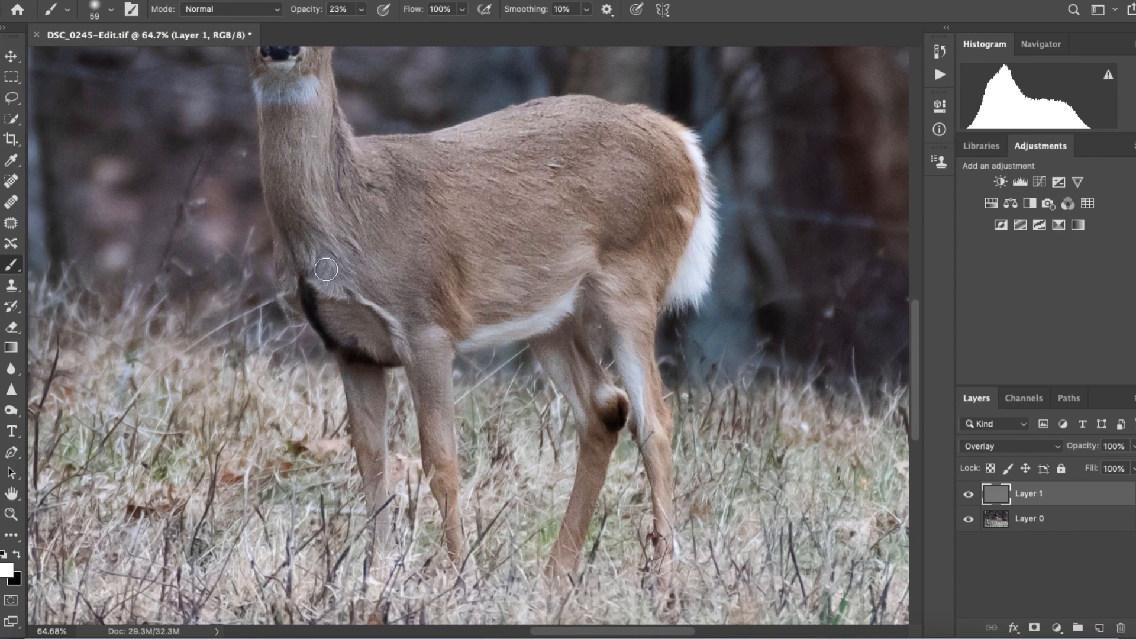
left_click_drag(328, 154, 453, 231)
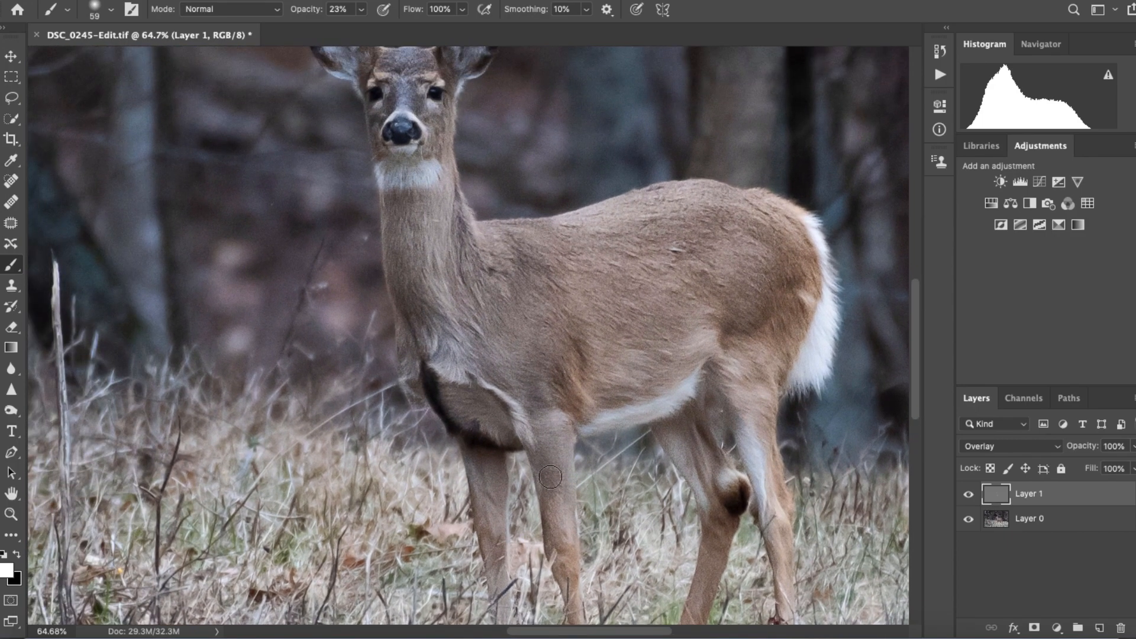
mouse_move(471, 380)
left_mouse_down()
mouse_move(430, 350)
mouse_move(421, 391)
left_mouse_up()
mouse_move(596, 342)
left_mouse_down()
mouse_move(509, 431)
mouse_move(501, 318)
left_mouse_up()
Burn the shadows on the deer's neck, chest and flank with a black brush at 23% opacity.
key("x")
left_click_drag(349, 391, 396, 412)
left_click_drag(319, 289, 312, 276)
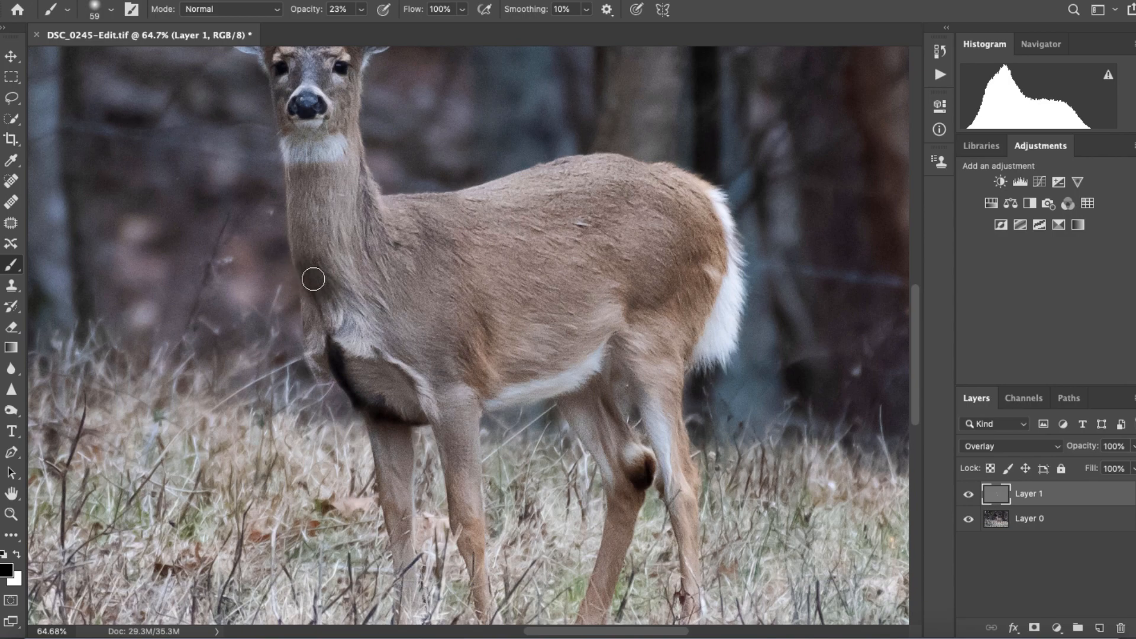
left_click_drag(374, 202, 384, 241)
left_click_drag(551, 267, 485, 266)
left_click_drag(351, 343, 394, 377)
left_click_drag(390, 378, 332, 337)
mouse_move(474, 249)
left_mouse_down()
mouse_move(436, 345)
mouse_move(611, 401)
left_mouse_up()
Burn the dark areas of the deer's face and ears with a 37 px black brush at 16% opacity.
left_click(361, 9)
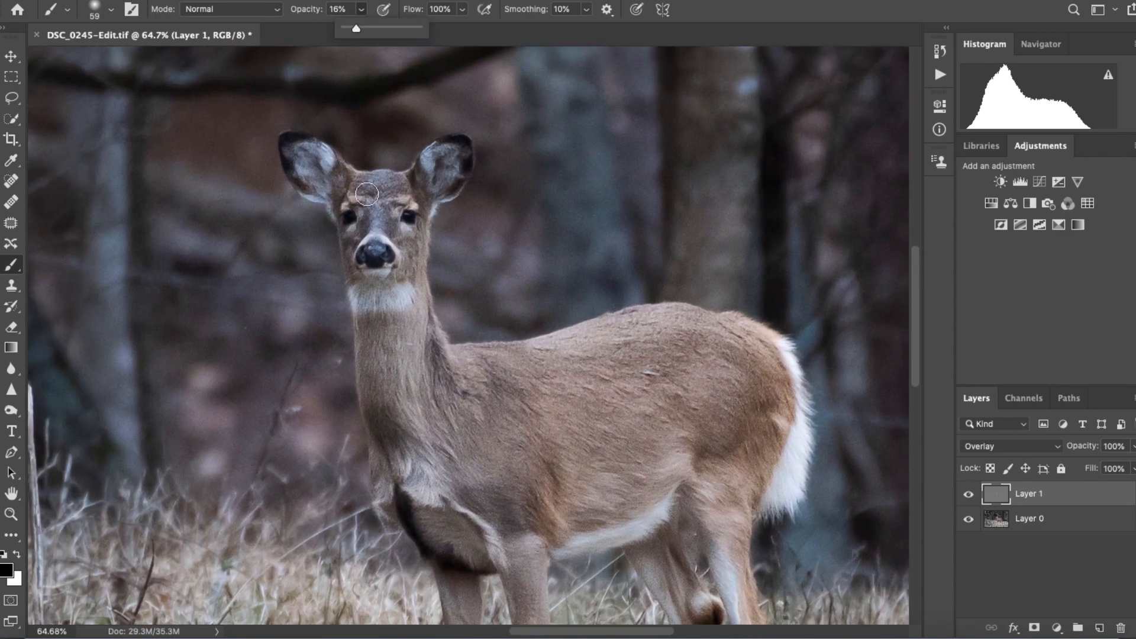
scroll(367, 194, "up", 5)
mouse_move(375, 180)
left_mouse_down()
mouse_move(394, 173)
mouse_move(387, 235)
left_mouse_up()
left_click_drag(507, 110, 501, 113)
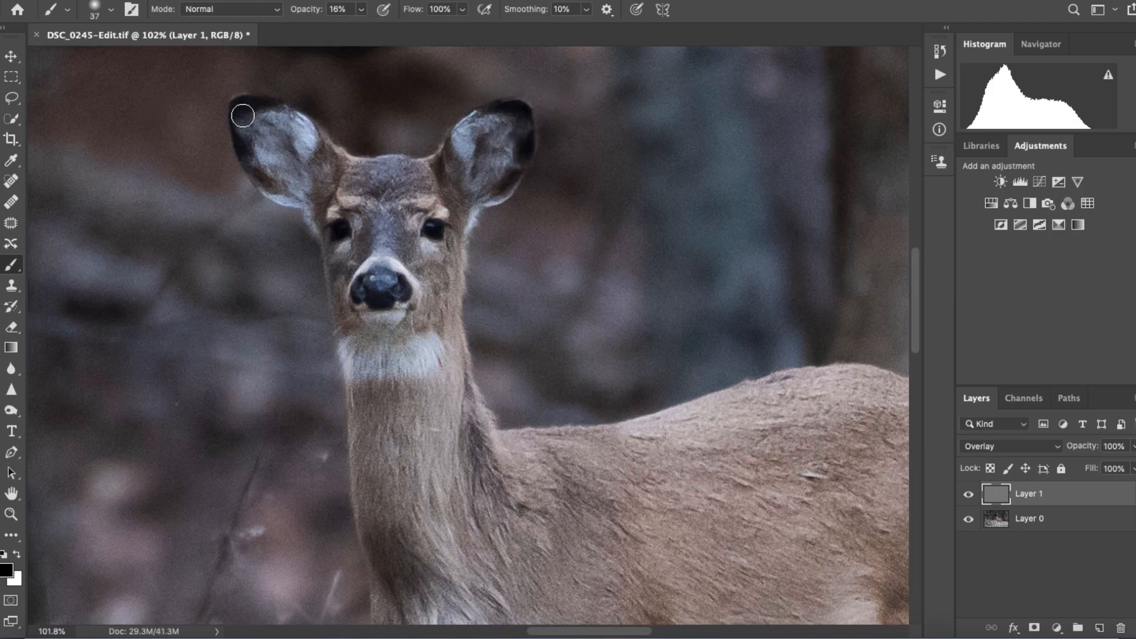
mouse_move(468, 320)
left_mouse_down()
mouse_move(419, 300)
mouse_move(157, 119)
mouse_move(119, 119)
left_mouse_up()
left_click_drag(624, 264, 533, 354)
Examine the dodged and burned deer against the whole photo.
scroll(533, 354, "down", 8)
scroll(464, 326, "up", 3)
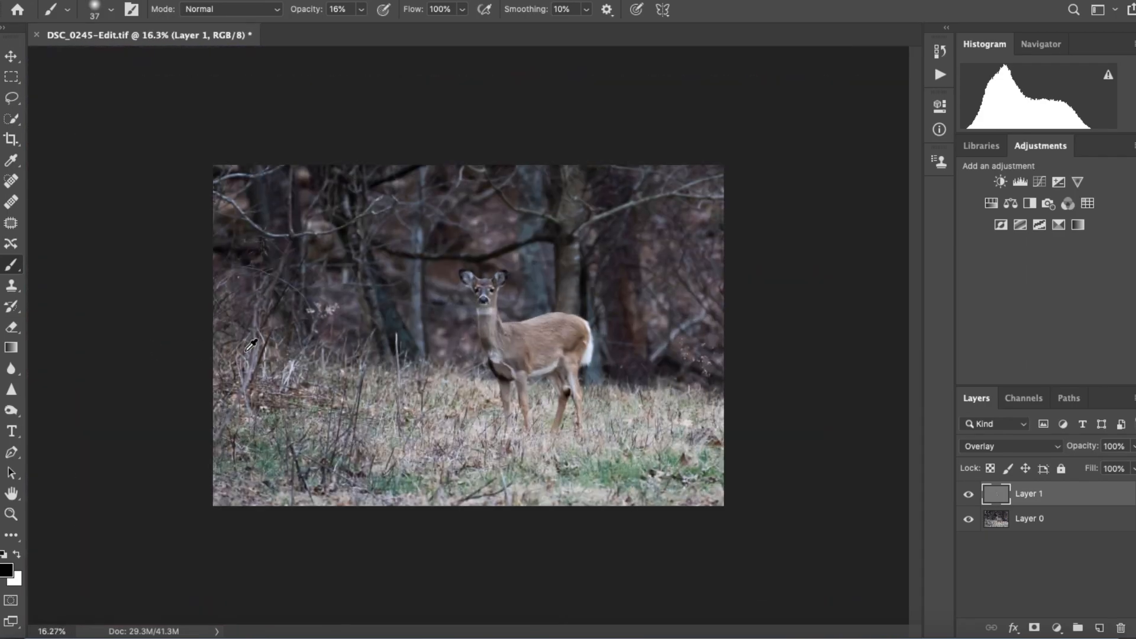
scroll(458, 318, "up", 2)
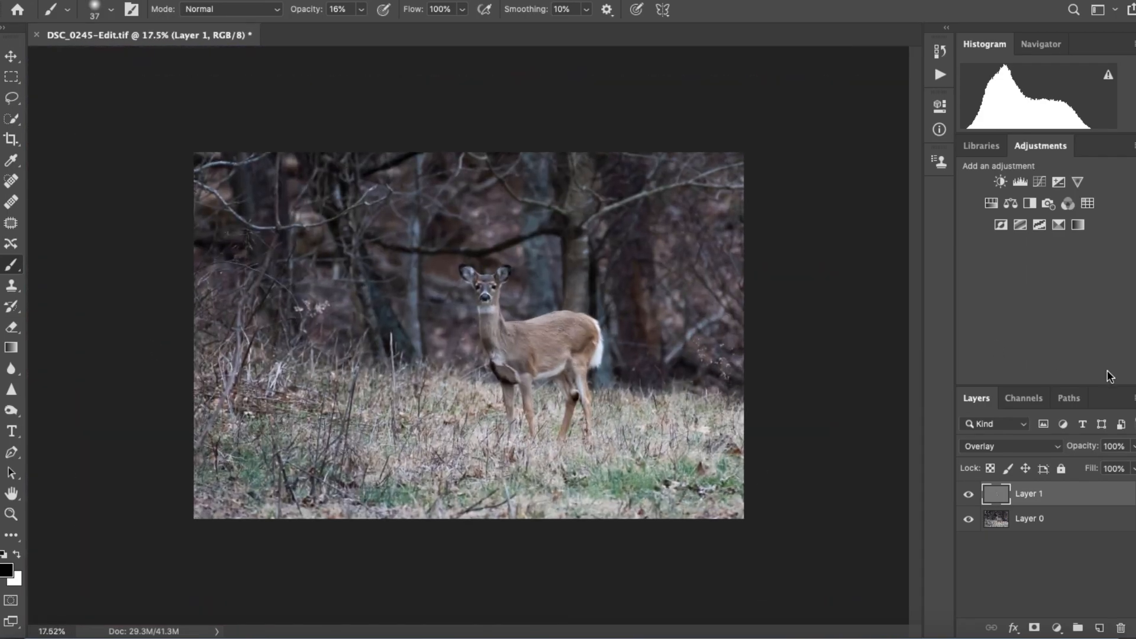
scroll(486, 323, "up", 3)
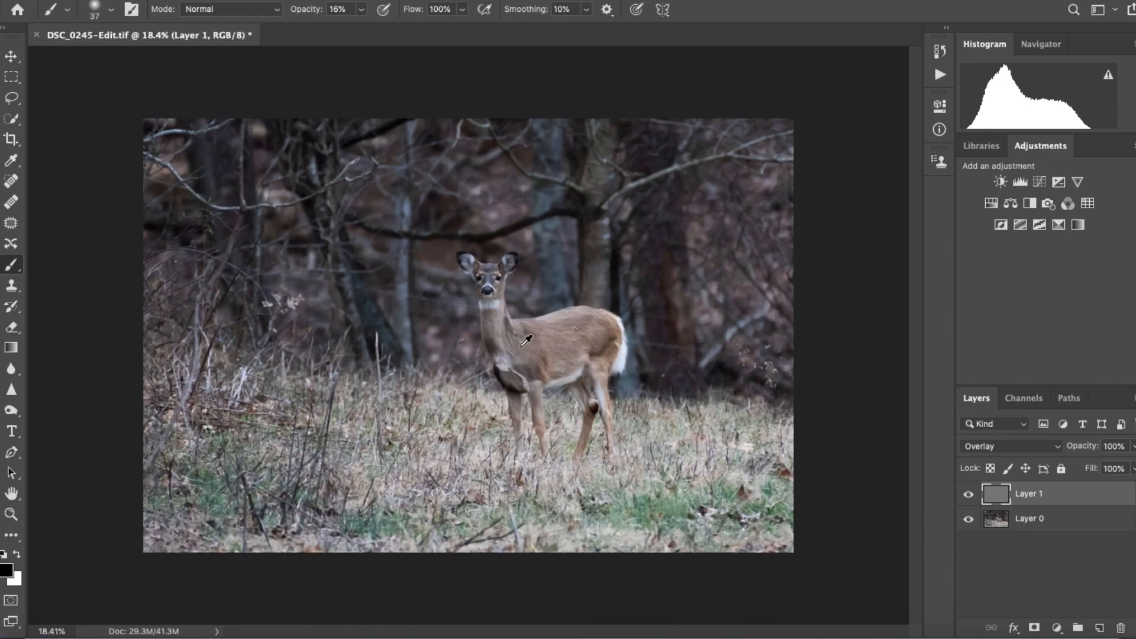
scroll(467, 334, "down", 3)
scroll(402, 334, "up", 8)
scroll(400, 335, "down", 5)
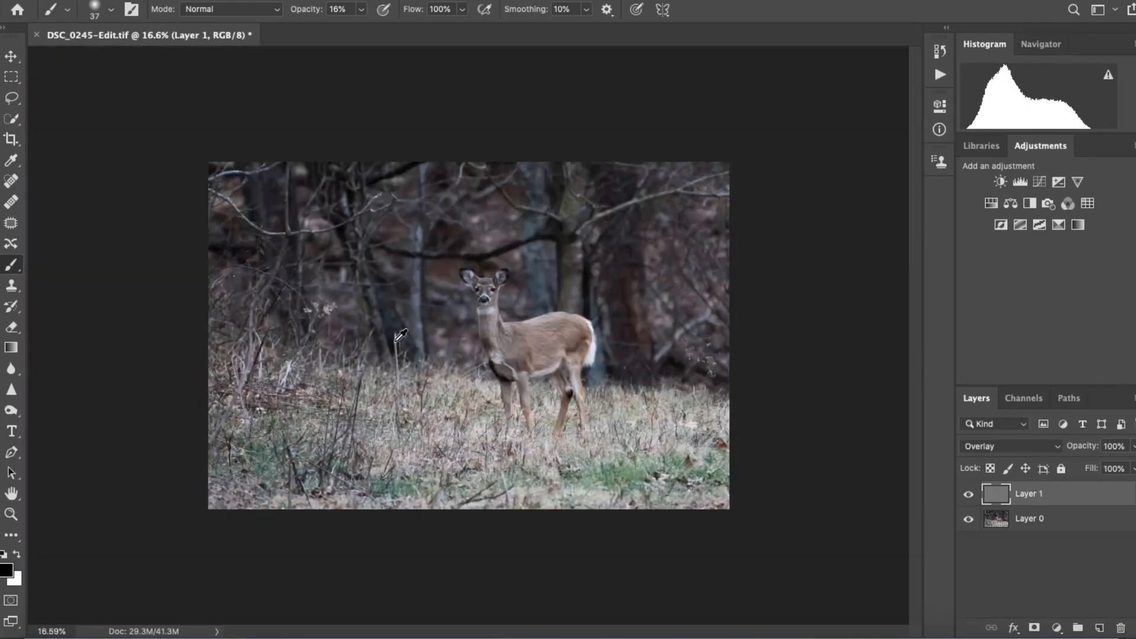
scroll(400, 335, "up", 3)
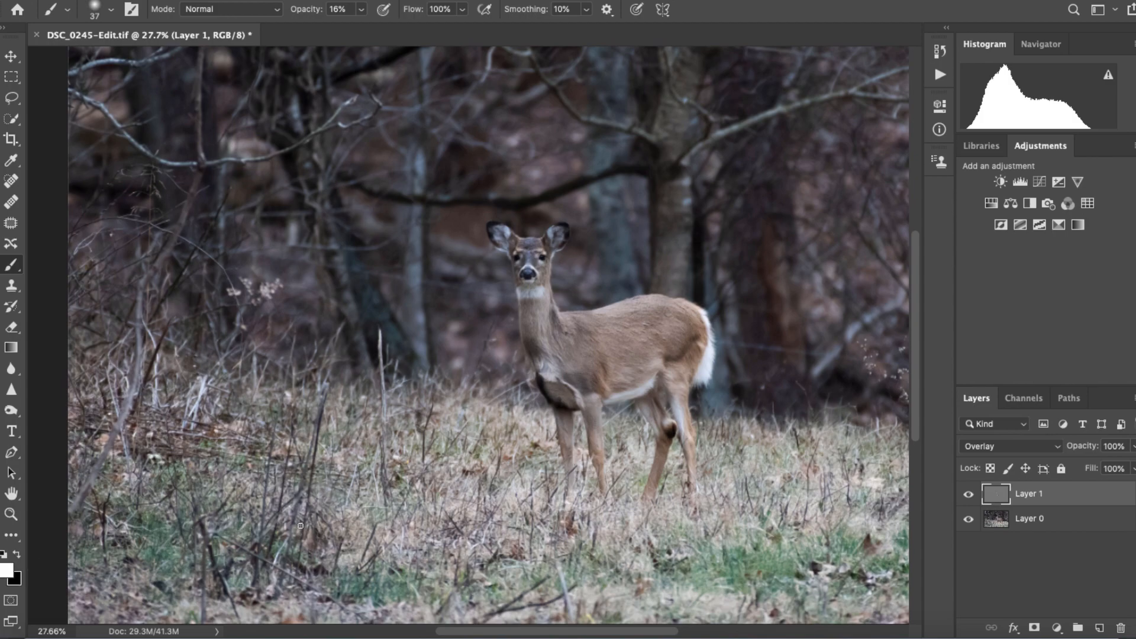
Dodge the grass in the foreground with a 538 px white brush at 16% opacity.
mouse_move(388, 506)
left_mouse_down()
mouse_move(374, 501)
mouse_move(473, 504)
left_mouse_up()
left_click_drag(350, 504, 513, 503)
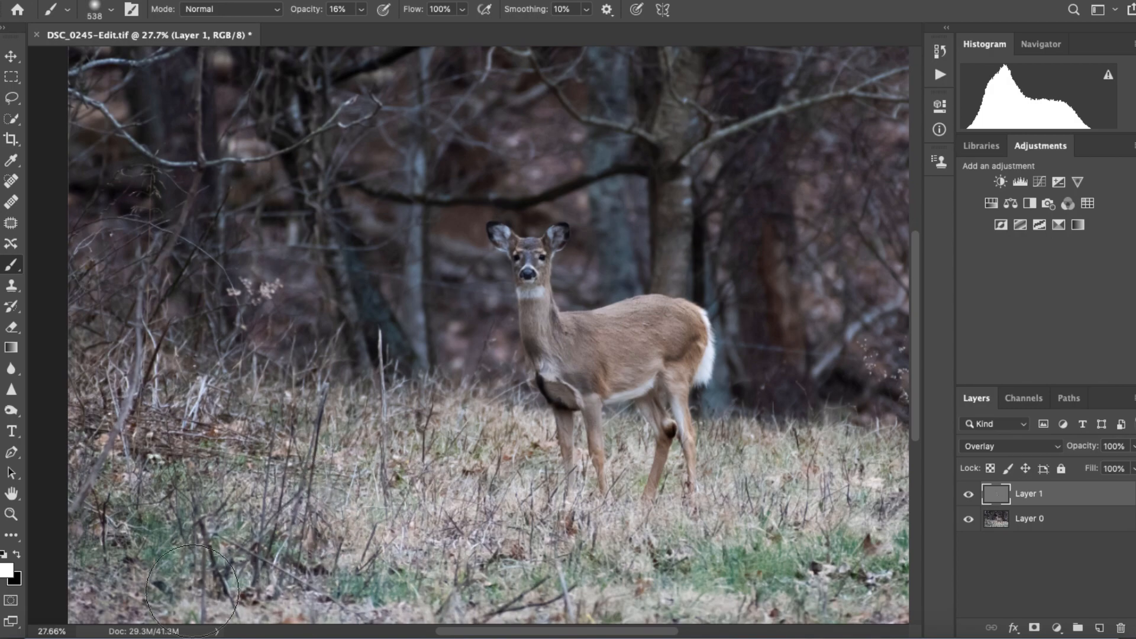
mouse_move(775, 583)
left_mouse_down()
mouse_move(829, 571)
mouse_move(872, 546)
left_mouse_up()
mouse_move(479, 551)
left_mouse_down()
mouse_move(435, 470)
mouse_move(255, 475)
mouse_move(155, 543)
mouse_move(101, 470)
mouse_move(173, 498)
mouse_move(134, 506)
mouse_move(192, 500)
mouse_move(340, 434)
left_mouse_up()
Burn the woods behind the deer with a 538 px black brush at 16% opacity.
left_click(16, 554)
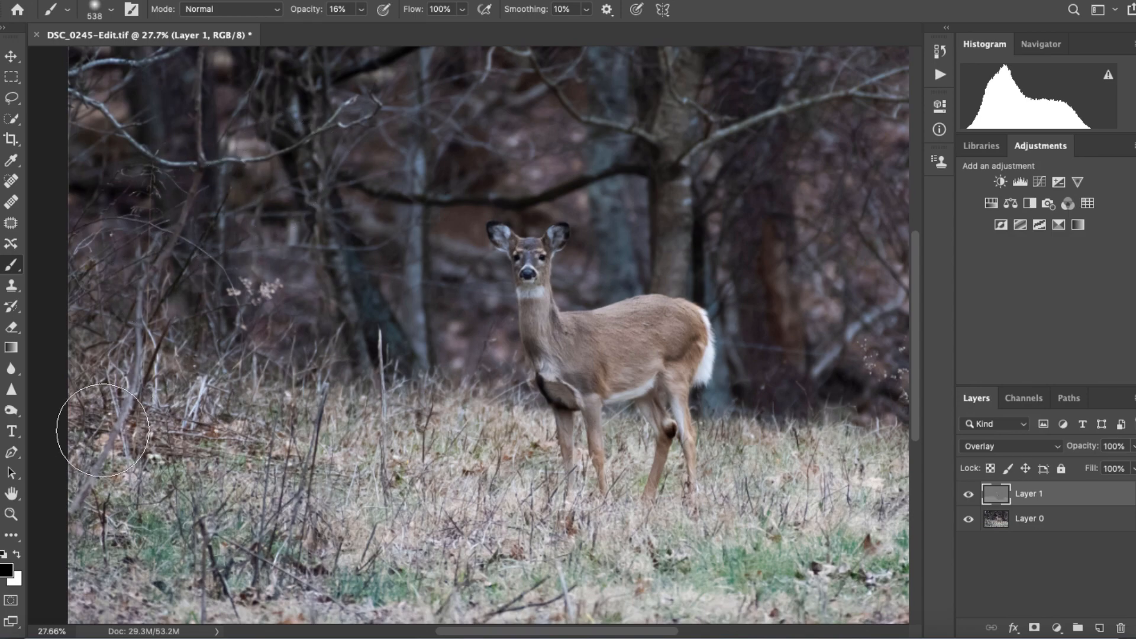
mouse_move(169, 230)
left_mouse_down()
mouse_move(280, 296)
mouse_move(355, 292)
mouse_move(173, 141)
mouse_move(95, 222)
mouse_move(210, 296)
mouse_move(339, 252)
mouse_move(131, 113)
mouse_move(640, 121)
mouse_move(869, 168)
mouse_move(767, 141)
mouse_move(895, 349)
mouse_move(824, 369)
mouse_move(726, 223)
mouse_move(622, 236)
mouse_move(614, 247)
mouse_move(658, 212)
mouse_move(562, 151)
mouse_move(400, 165)
mouse_move(410, 246)
mouse_move(463, 306)
mouse_move(470, 339)
mouse_move(391, 323)
mouse_move(194, 211)
mouse_move(244, 206)
left_mouse_up()
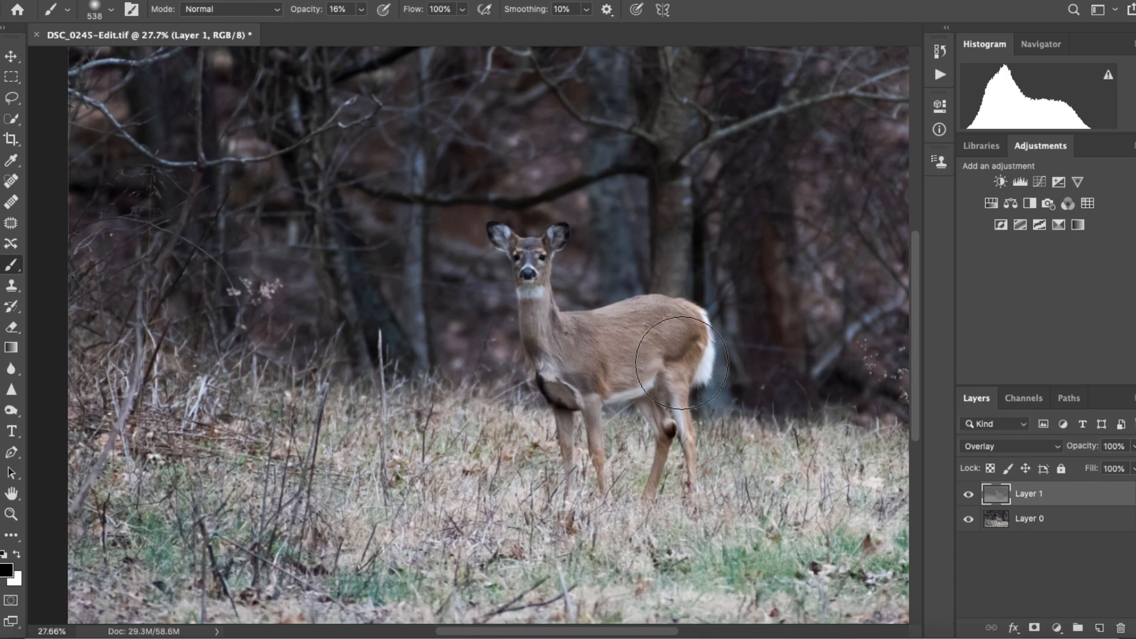
scroll(852, 408, "up", 3)
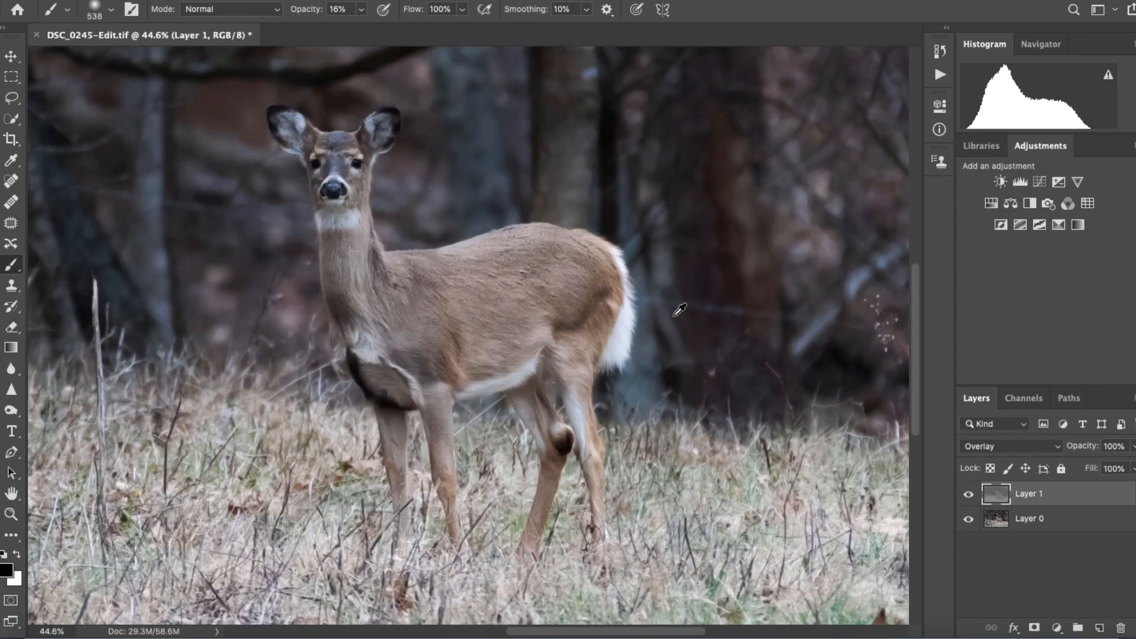
scroll(682, 313, "up", 2)
left_click_drag(221, 289, 166, 353)
scroll(551, 417, "down", 10)
scroll(556, 410, "up", 6)
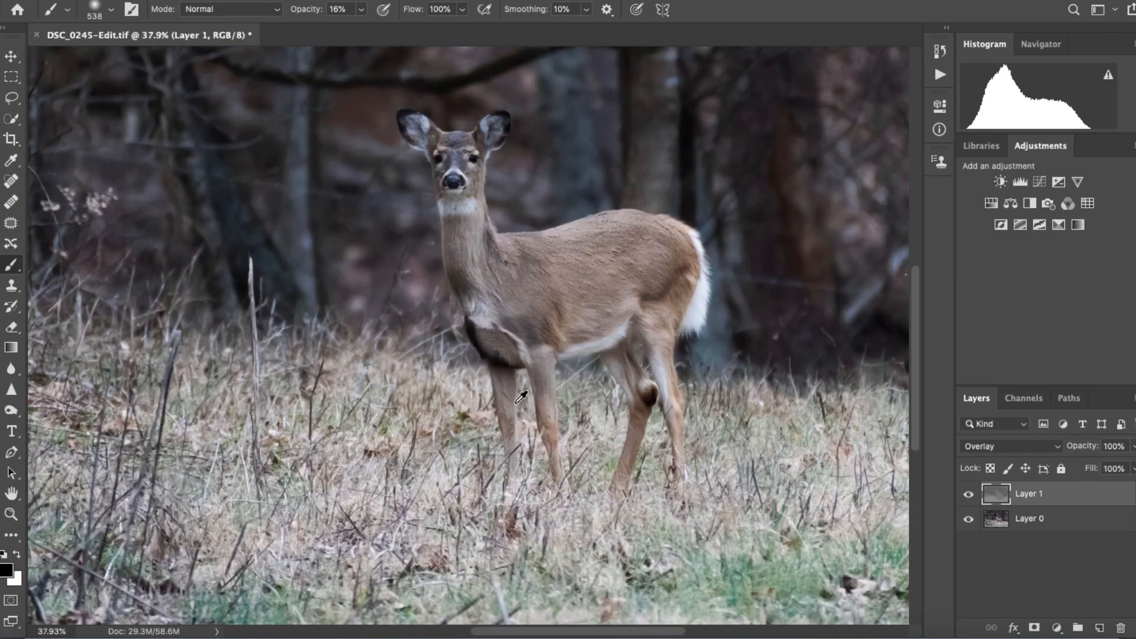
scroll(517, 400, "down", 1)
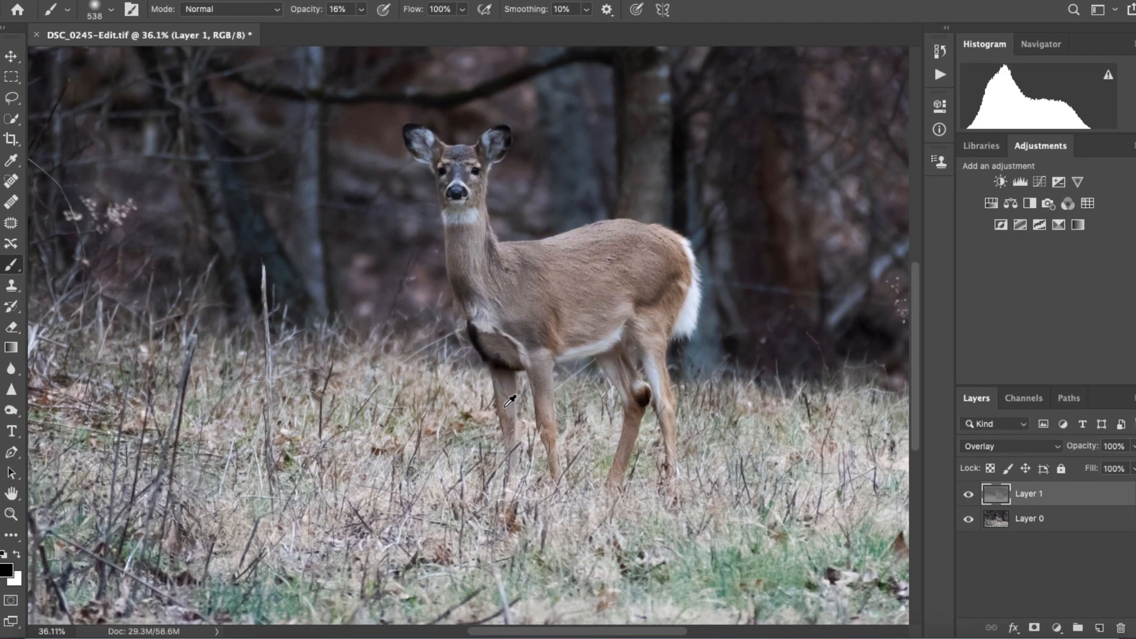
Merge the dodge and burn layer down into the deer photo layer and choose the Healing Brush.
left_click(7, 205)
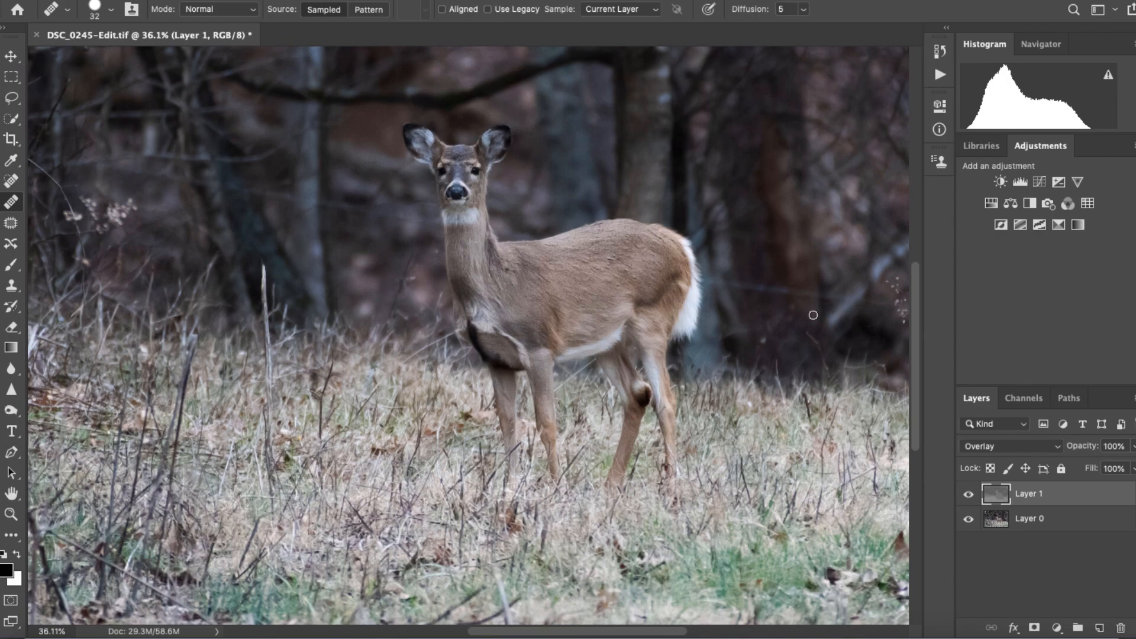
left_click_drag(836, 312, 696, 301)
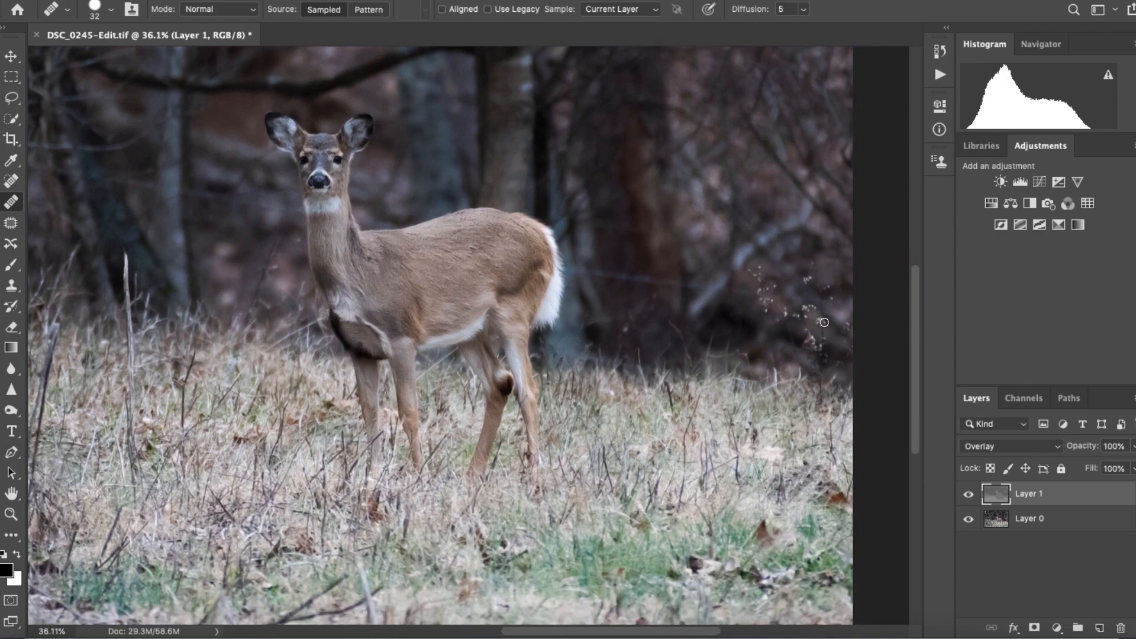
scroll(824, 322, "up", 3)
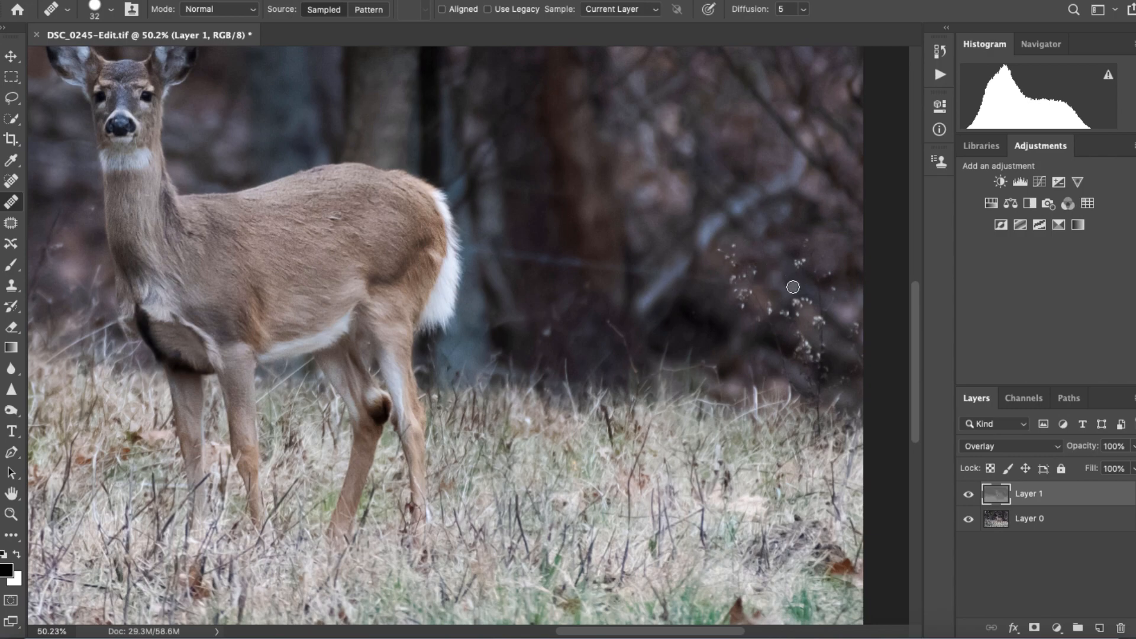
scroll(797, 294, "up", 3)
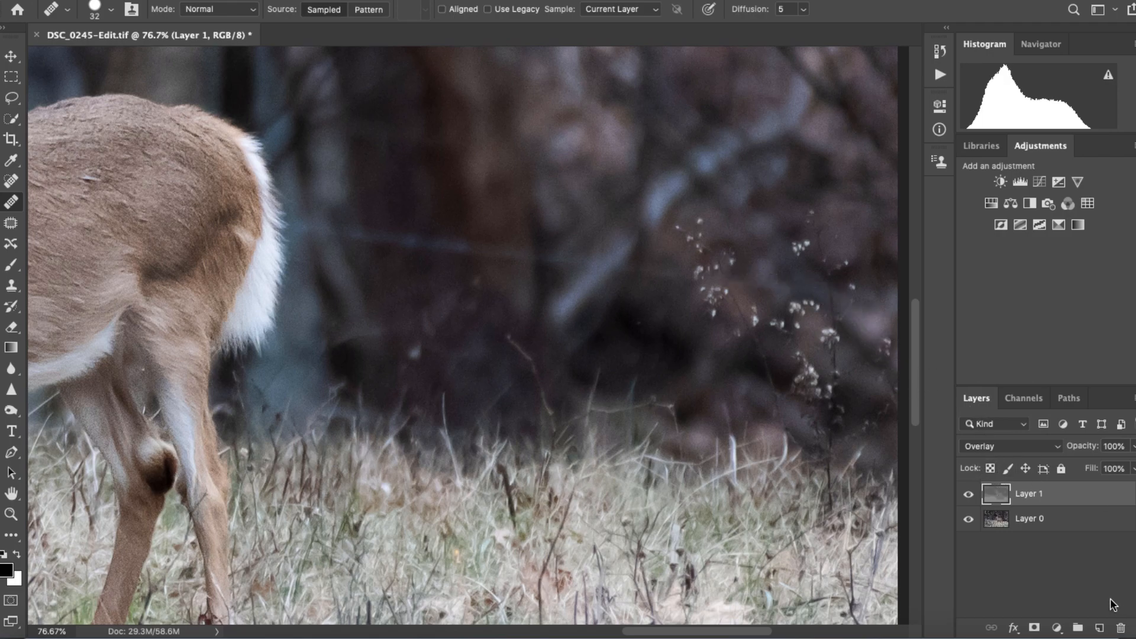
key("super+e")
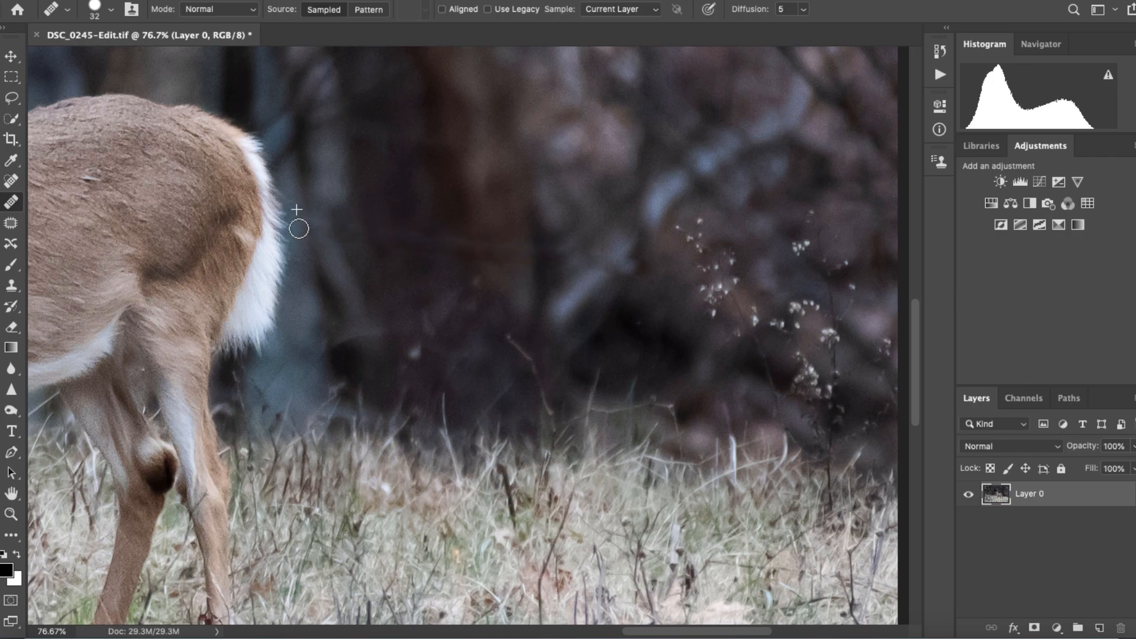
Heal away the faint horizontal line in the woods behind the deer's tail with a 32 px Healing Brush.
left_click_drag(380, 304, 512, 335)
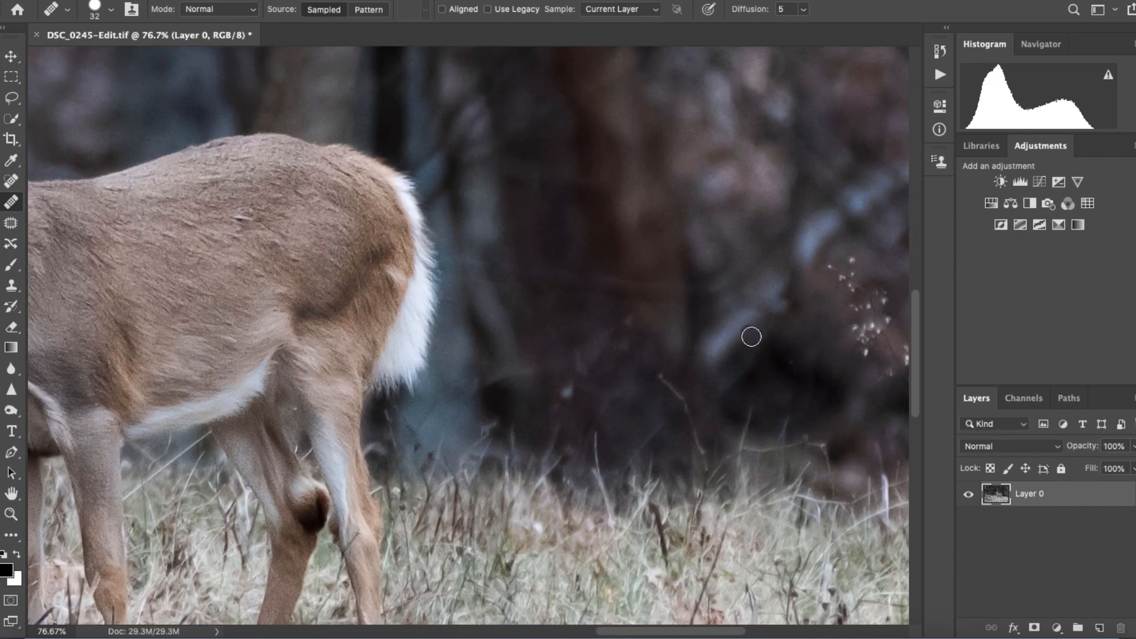
key("ctrl+0")
scroll(759, 375, "up", 6)
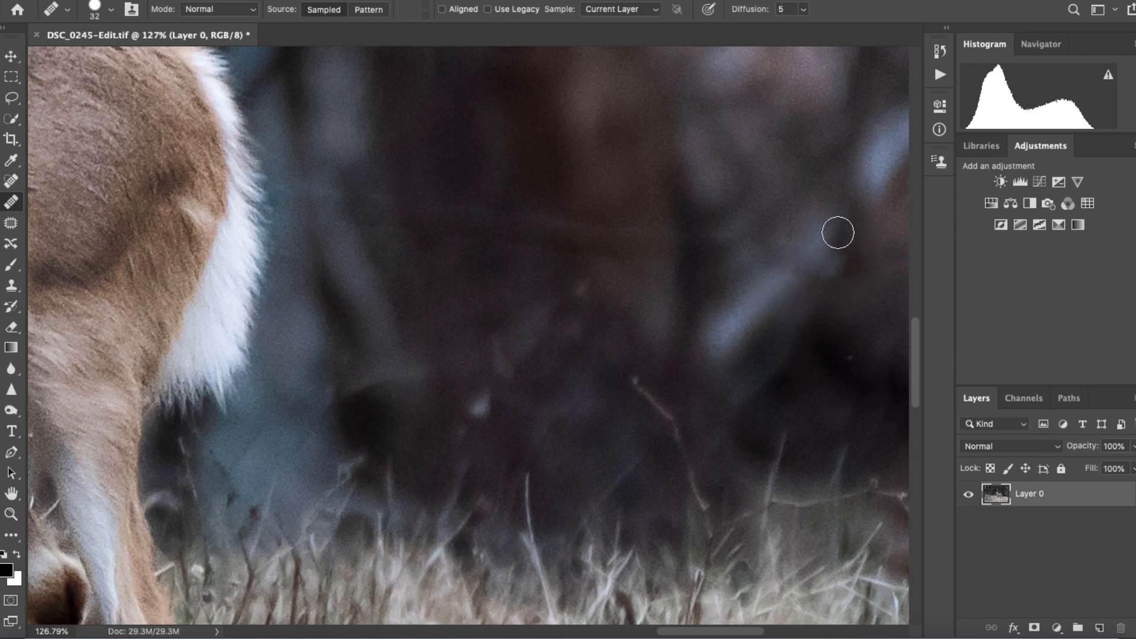
key("z")
key("j")
left_click(834, 232, "alt")
left_click_drag(831, 260, 294, 206)
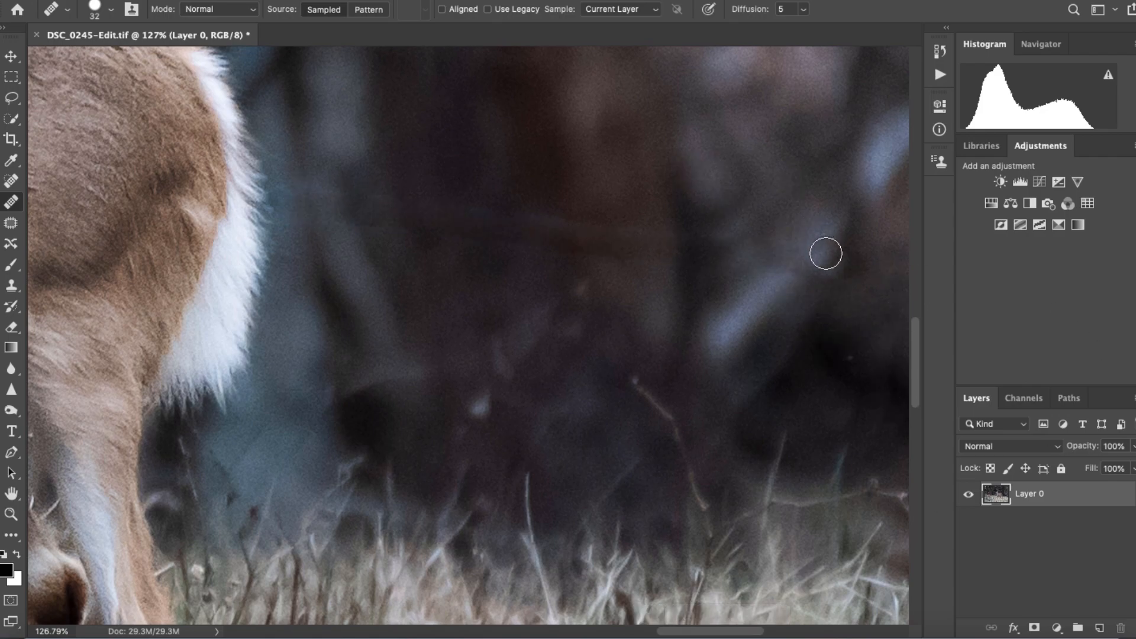
left_click(821, 230, "alt")
left_click_drag(822, 253, 313, 207)
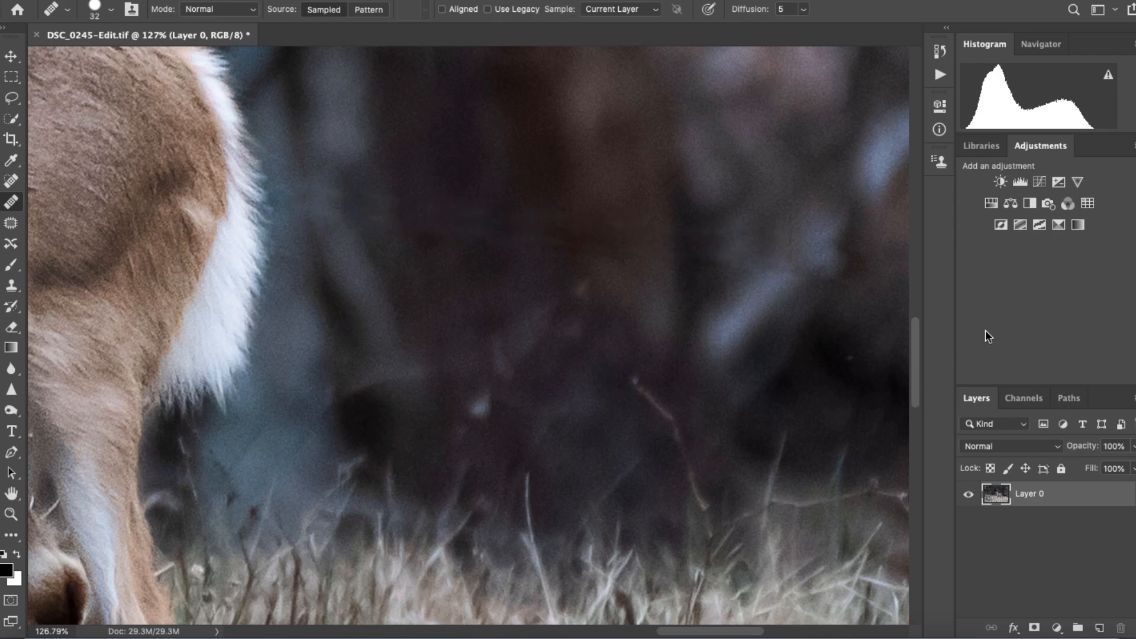
Lasso the healed strip behind the deer's tail, replace it using Content-Aware Fill output to a new layer, and deselect.
scroll(655, 290, "down", 6)
scroll(763, 295, "up", 6)
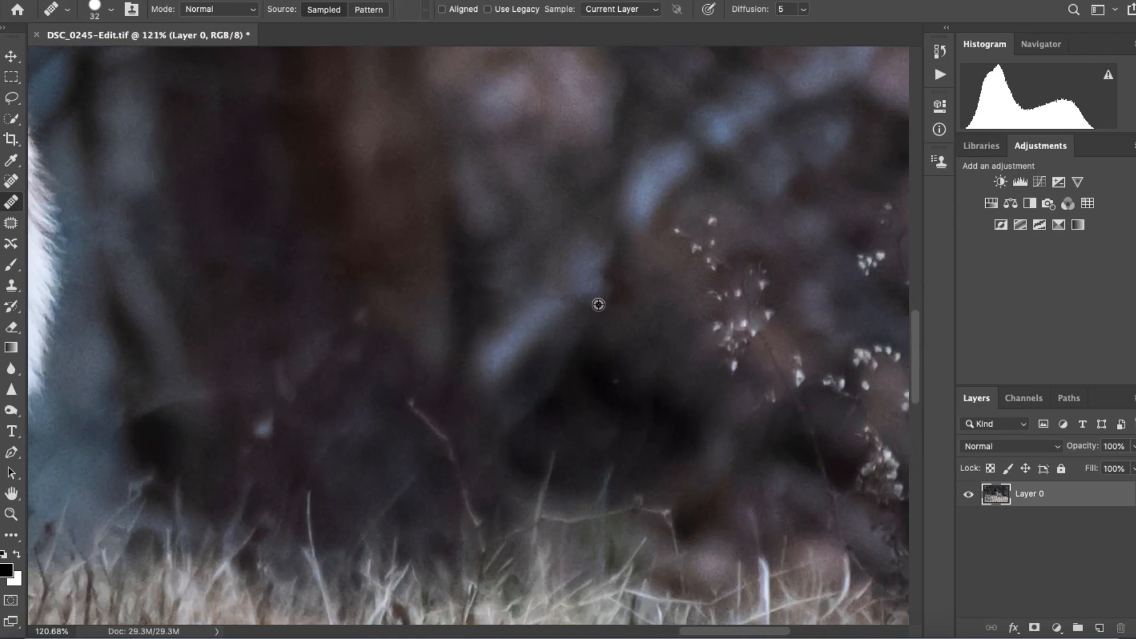
key("l")
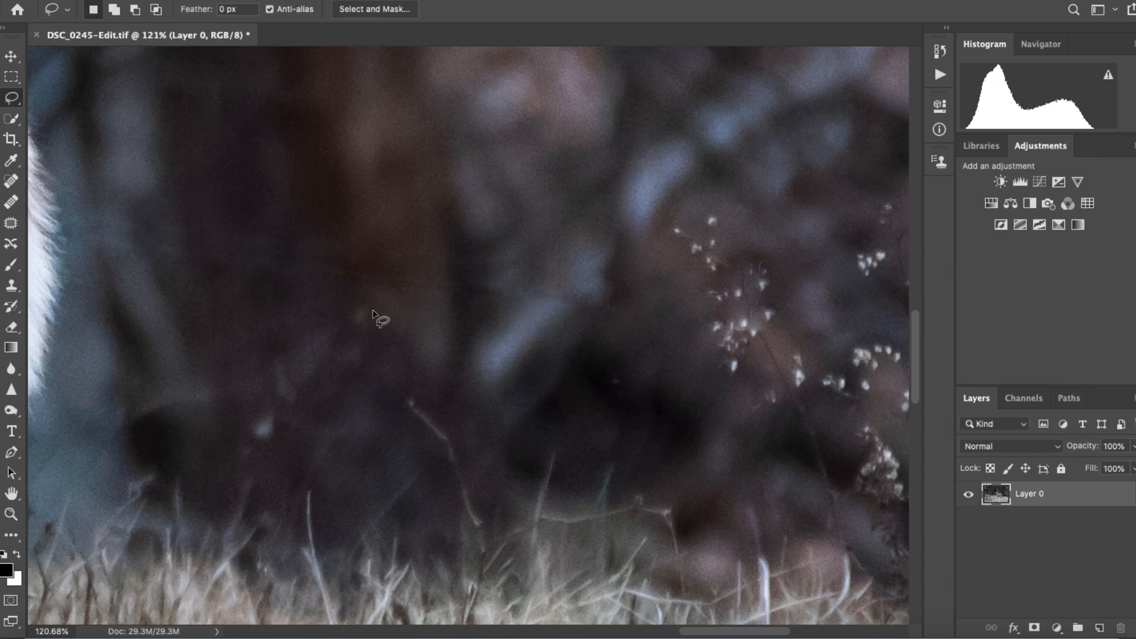
mouse_move(445, 298)
left_mouse_down()
mouse_move(604, 316)
mouse_move(637, 295)
mouse_move(617, 271)
mouse_move(524, 247)
mouse_move(147, 203)
left_mouse_up()
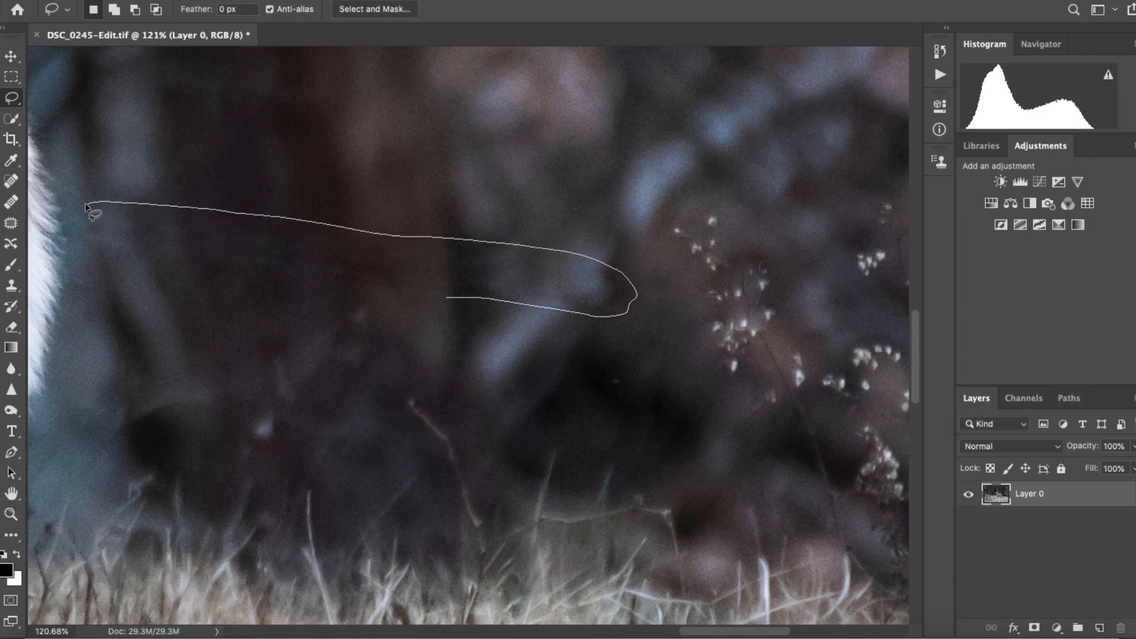
mouse_move(73, 243)
left_mouse_down()
mouse_move(105, 262)
mouse_move(452, 301)
left_mouse_up()
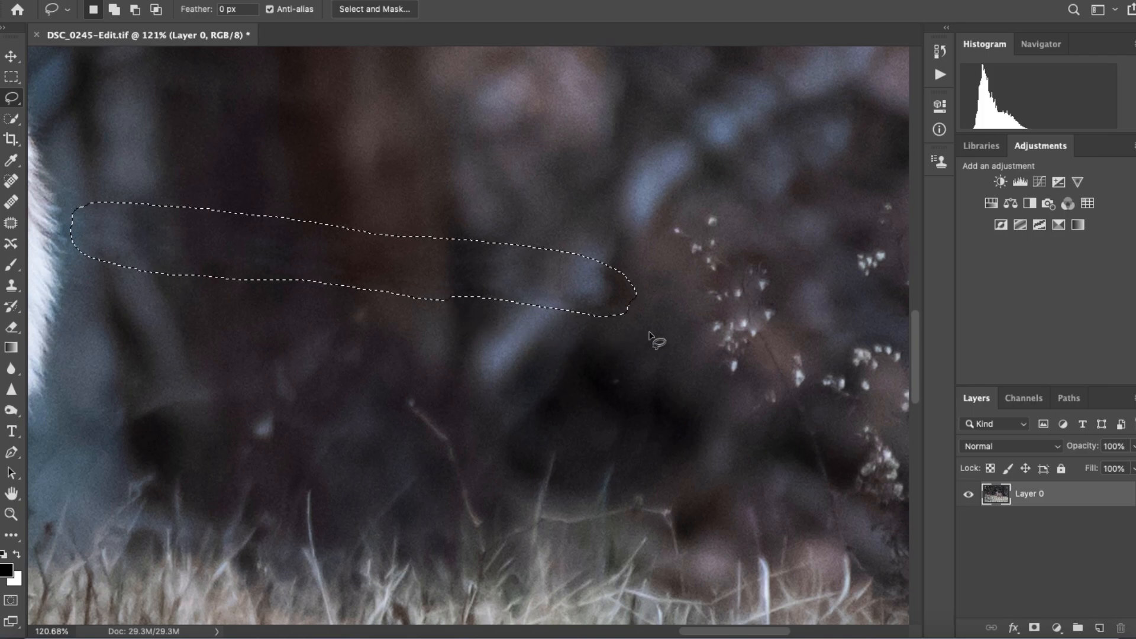
left_click(172, 1)
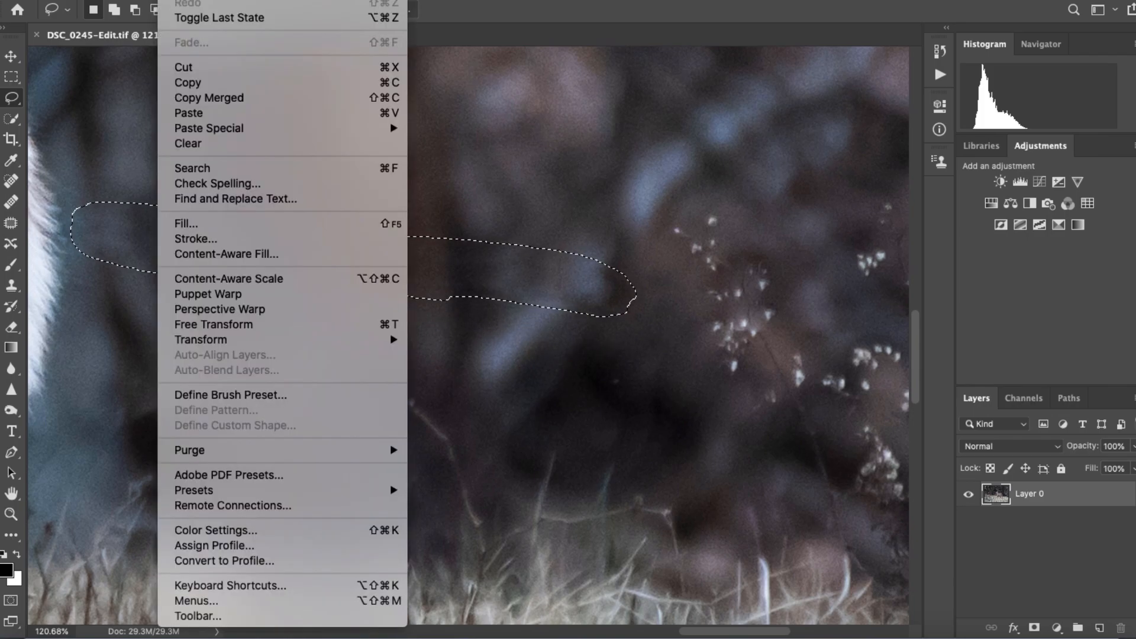
left_click(225, 255)
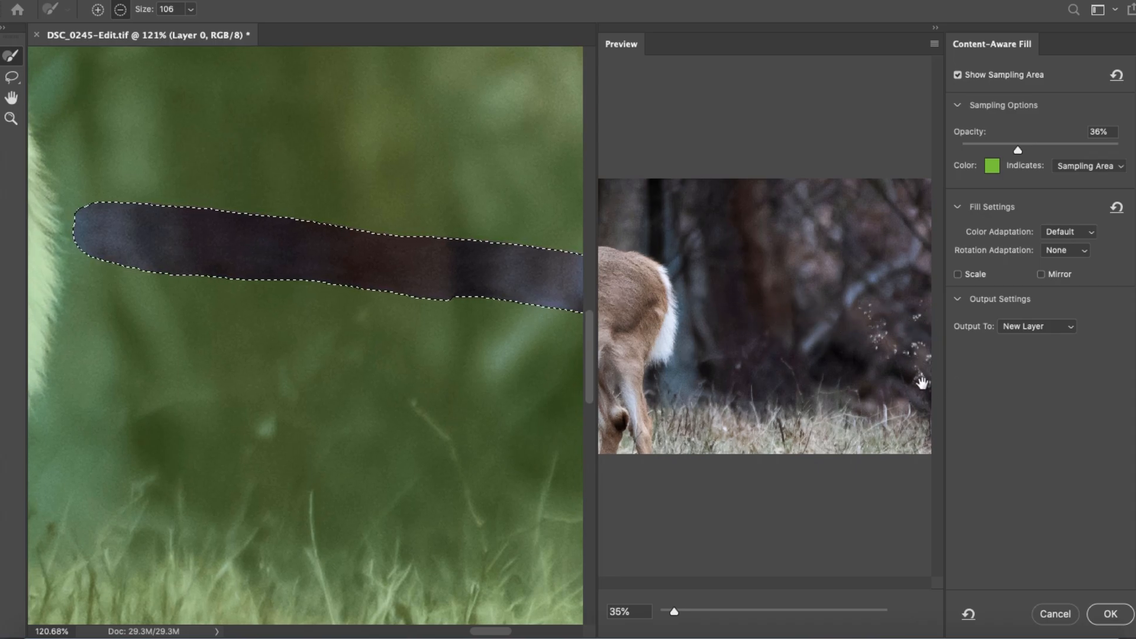
left_click(1111, 614)
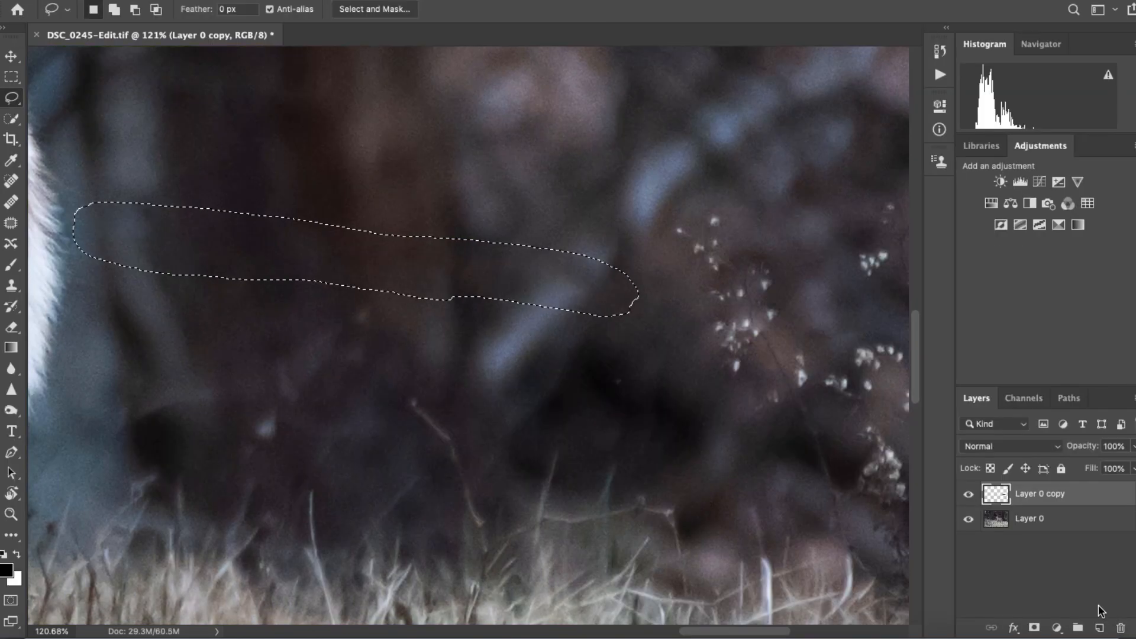
key("ctrl+d")
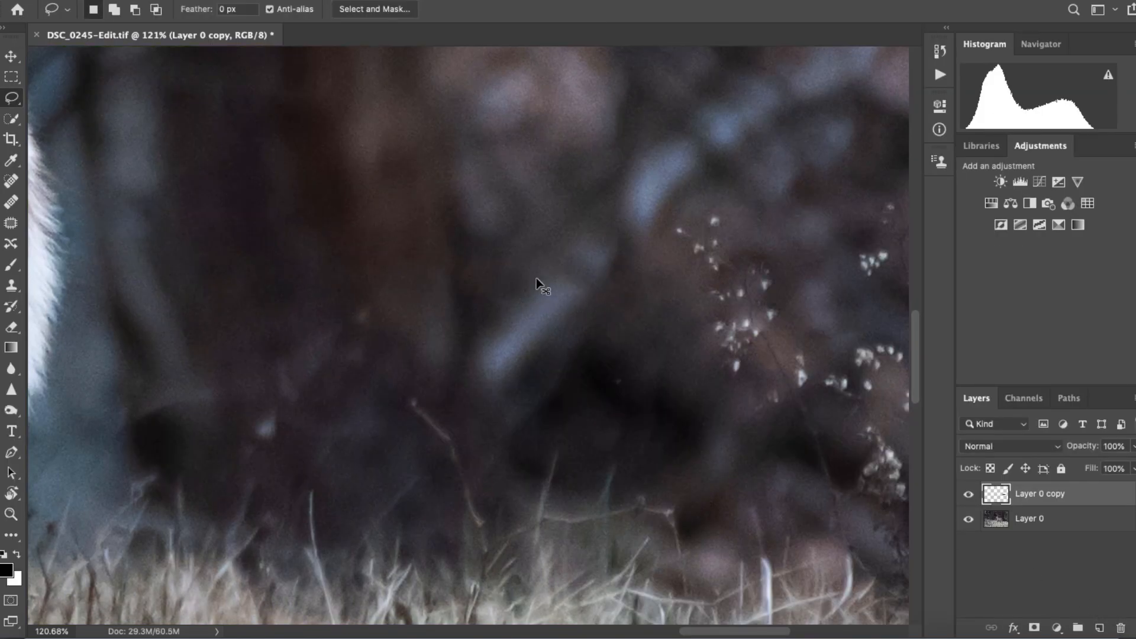
Lasso a long narrow strip around the faint line running from beside the deer's throat into the woods in front of it.
left_click_drag(283, 258, 887, 325)
left_click_drag(332, 269, 1082, 425)
scroll(602, 344, "down", 5)
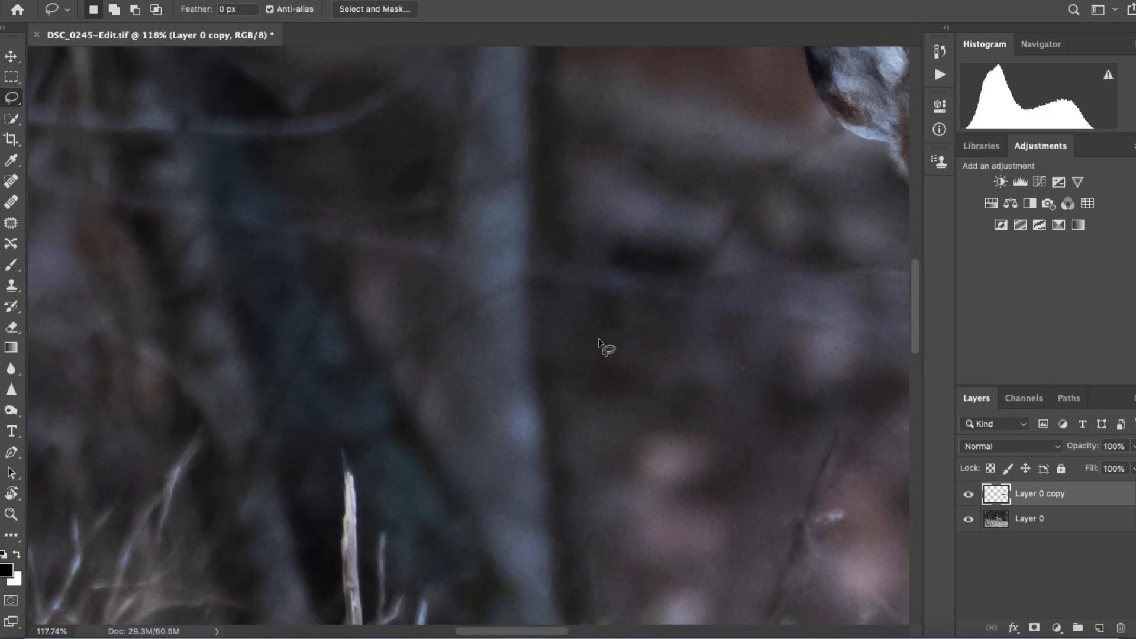
scroll(577, 344, "down", 5)
scroll(704, 356, "up", 2)
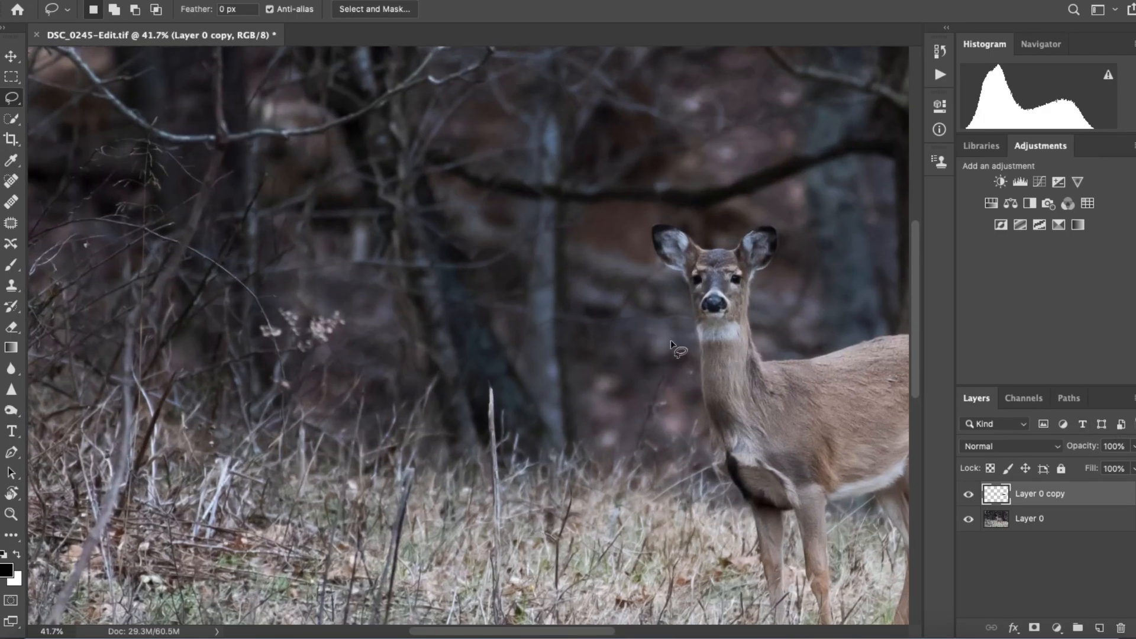
scroll(707, 354, "up", 5)
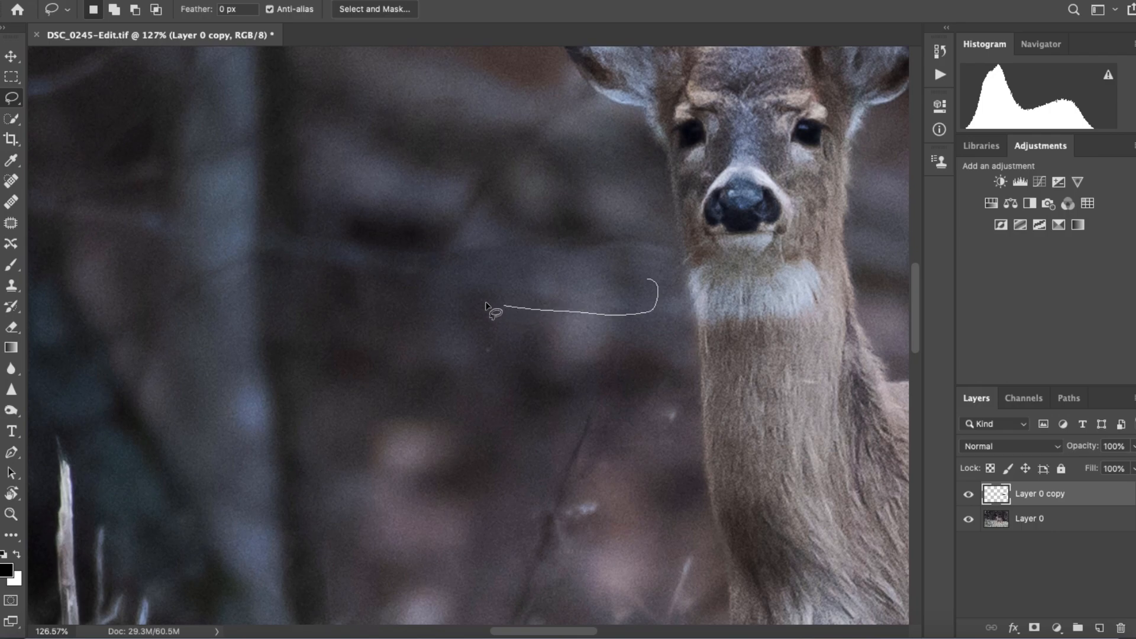
mouse_move(338, 278)
left_mouse_down()
mouse_move(296, 270)
mouse_move(747, 344)
mouse_move(284, 273)
mouse_move(166, 242)
mouse_move(507, 316)
left_mouse_up()
key("space")
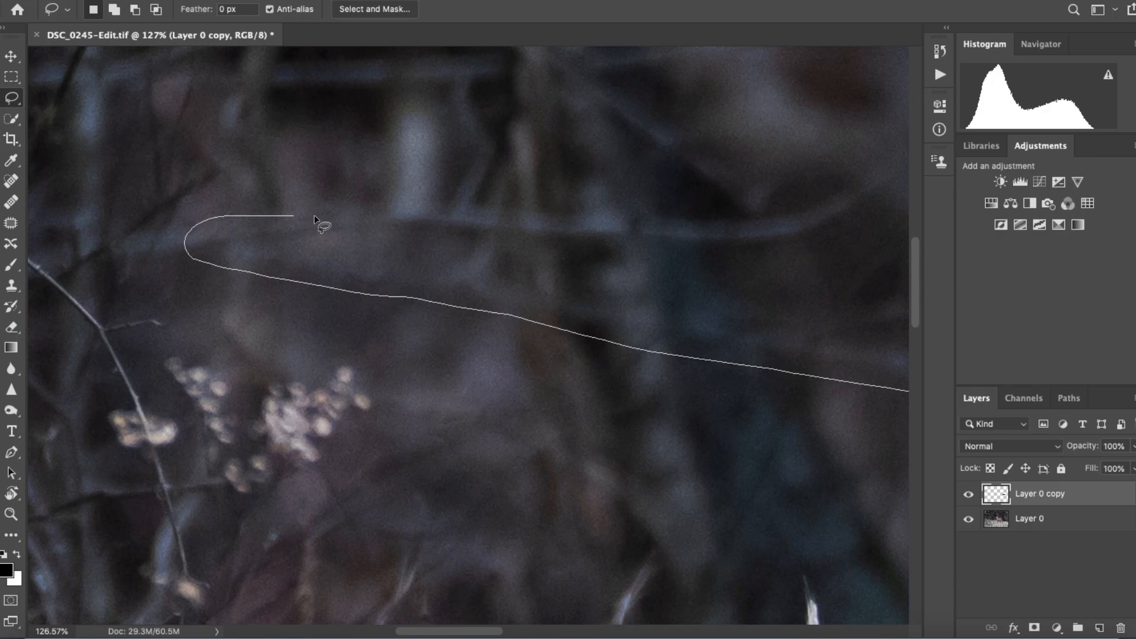
mouse_move(462, 253)
left_mouse_down()
mouse_move(667, 282)
mouse_move(298, 207)
mouse_move(802, 293)
mouse_move(507, 238)
left_mouse_up()
key("space")
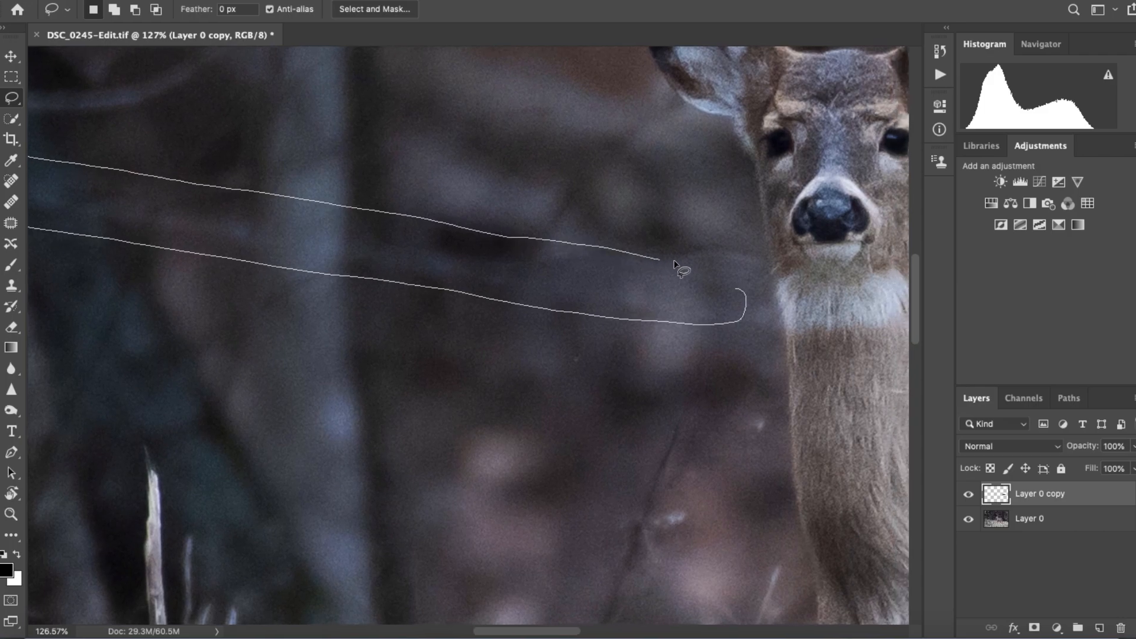
left_click_drag(732, 283, 736, 286)
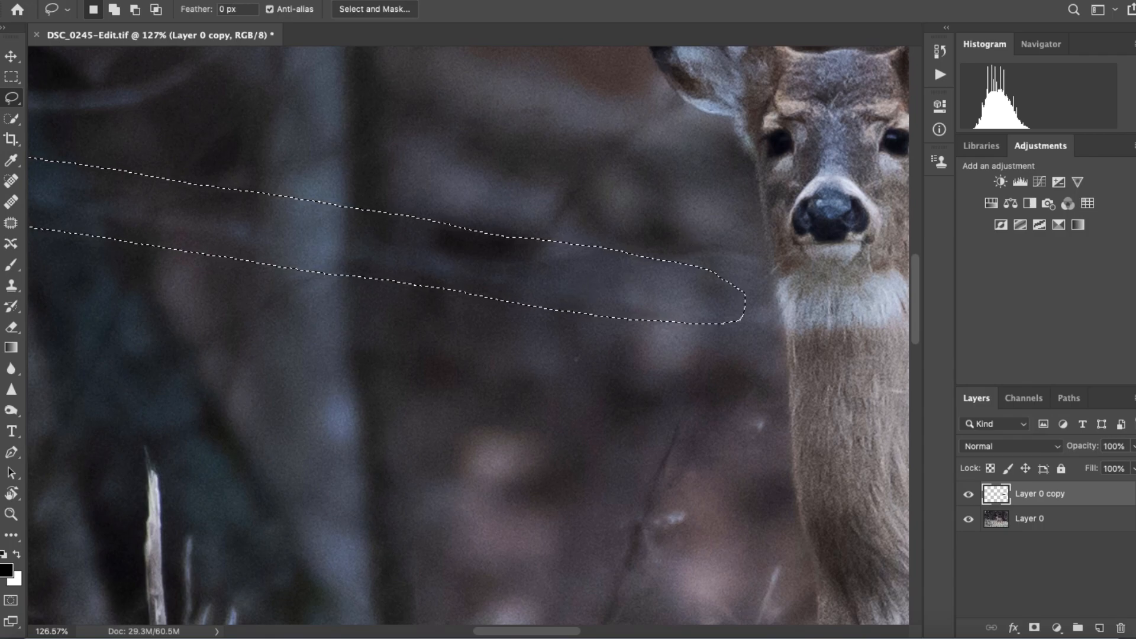
Try to apply Content-Aware Fill to the selected strip on Layer 0 copy.
left_click(175, 1)
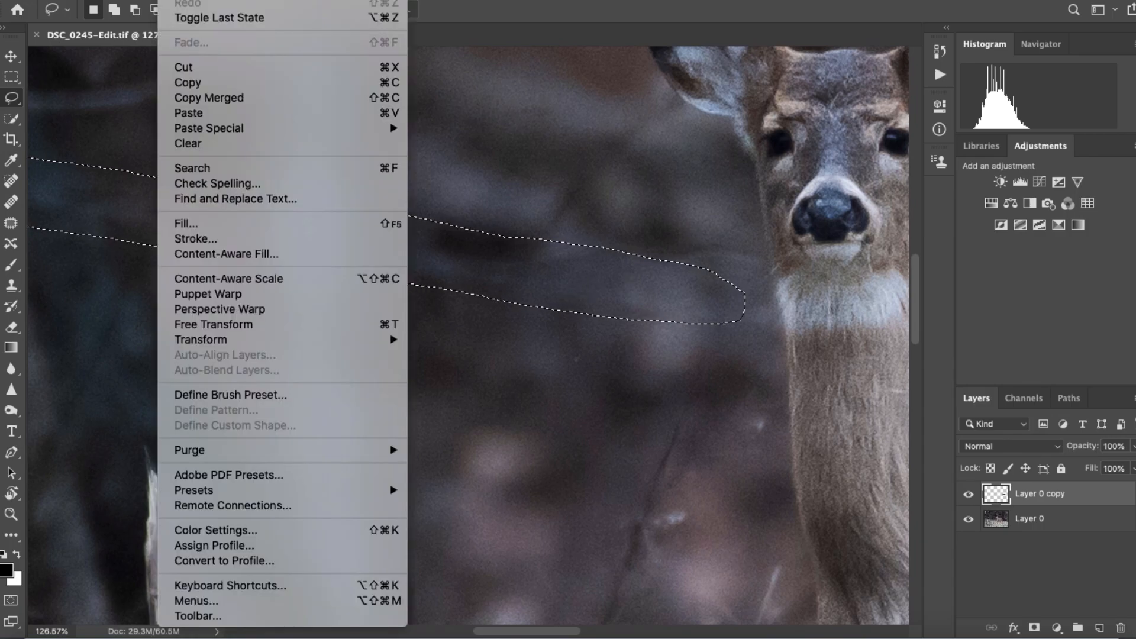
left_click(274, 254)
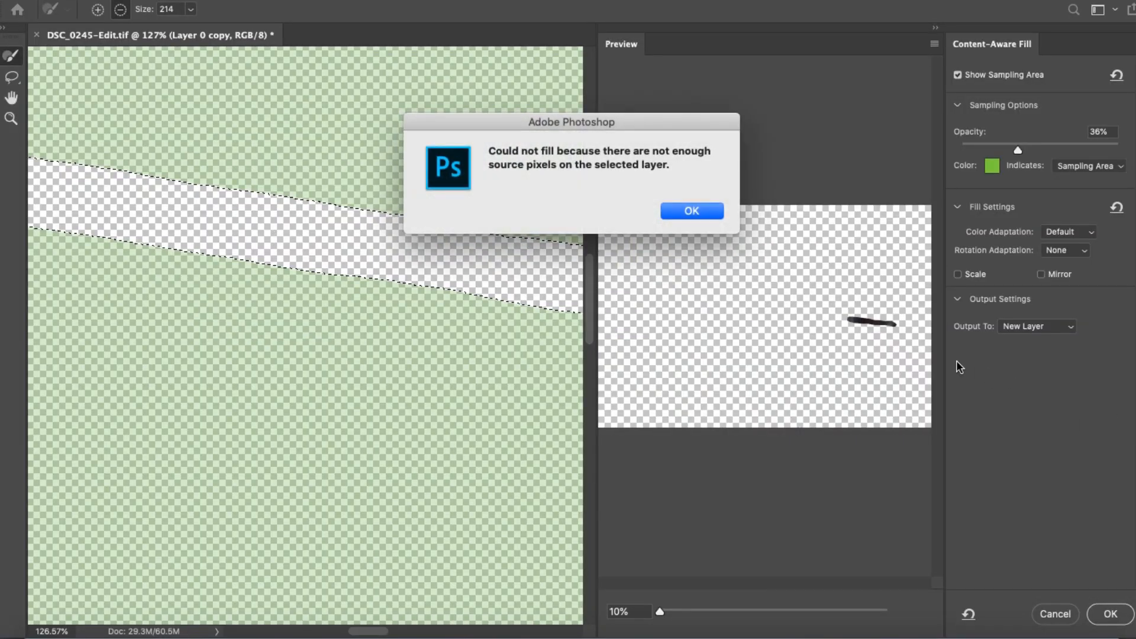
left_click(693, 212)
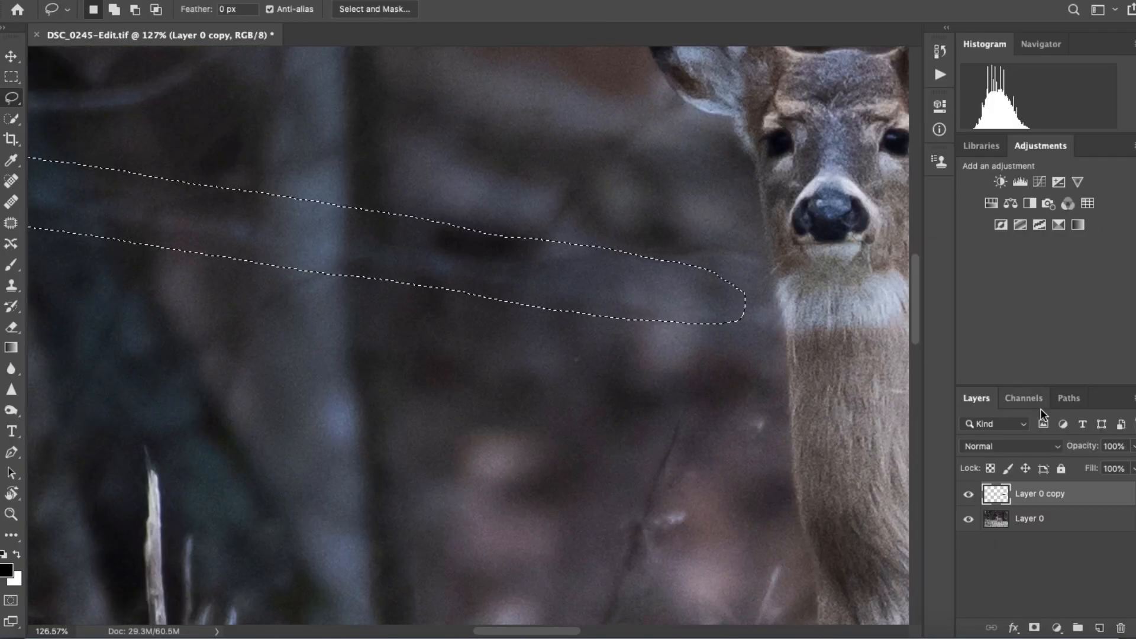
Replace the selected strip beside the deer's head using Content-Aware Fill from Layer 0 output to a new layer, and deselect.
left_click(1064, 527)
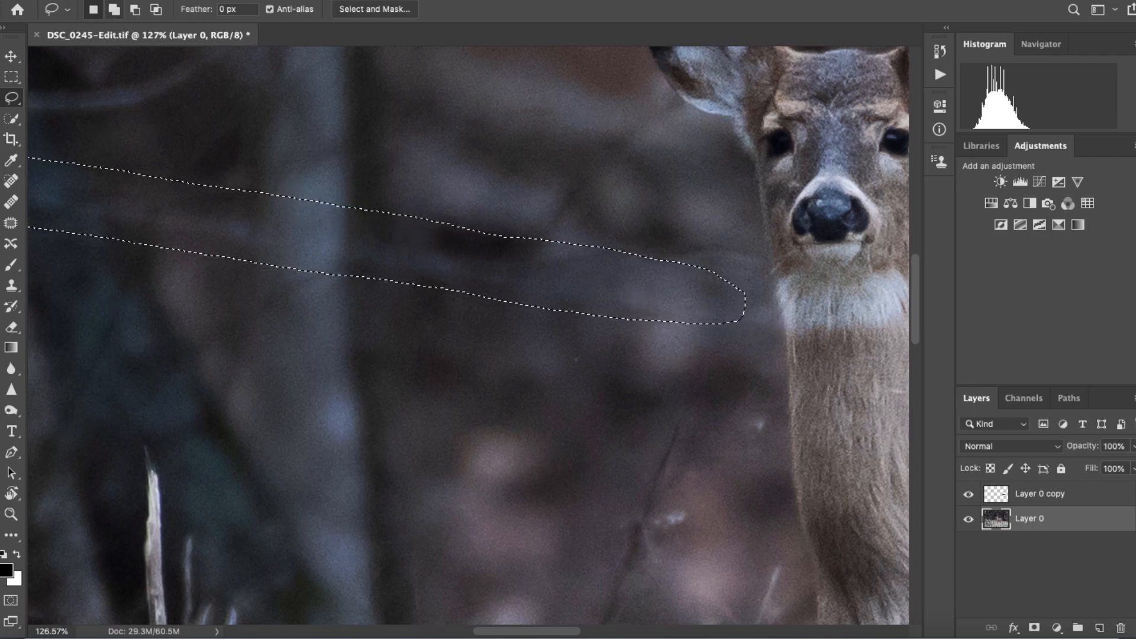
key("ctrl+F2")
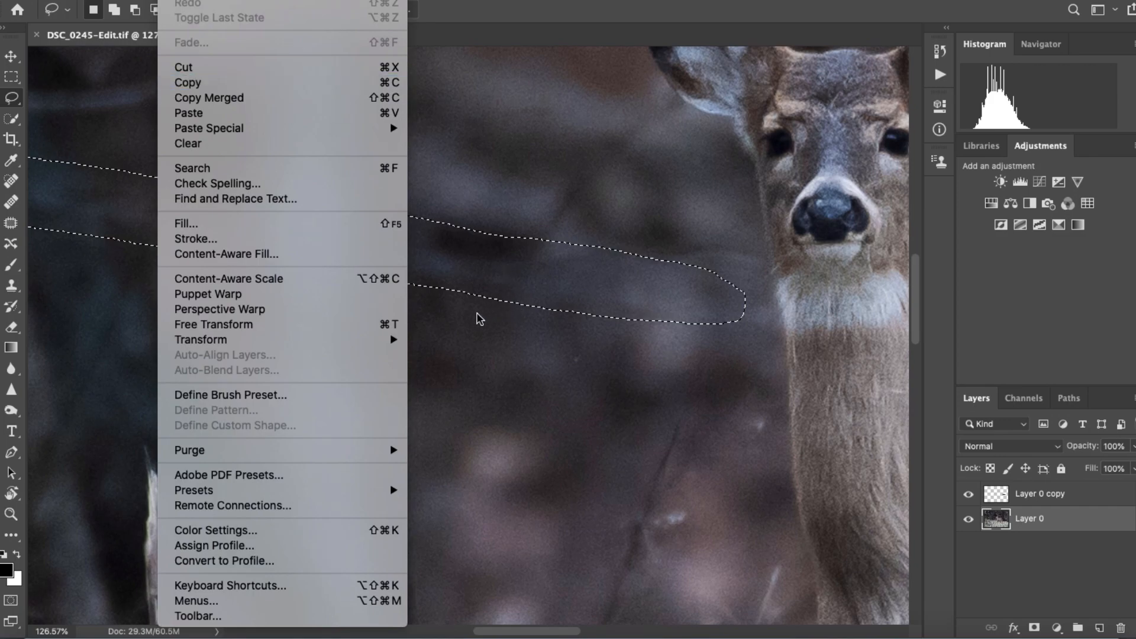
left_click(298, 254)
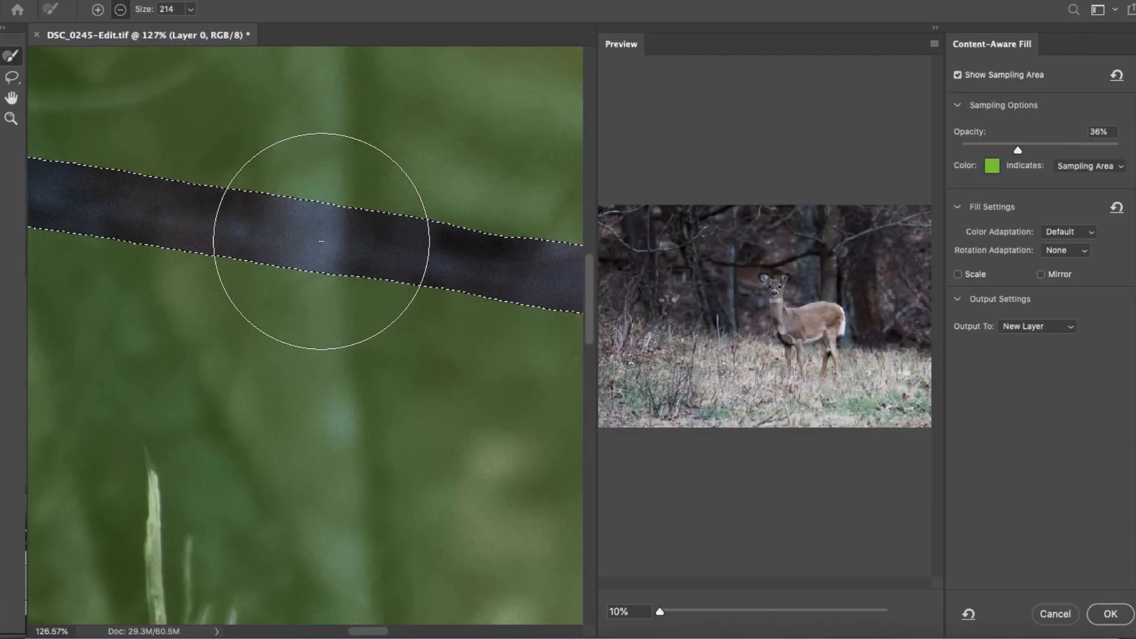
scroll(820, 348, "up", 3)
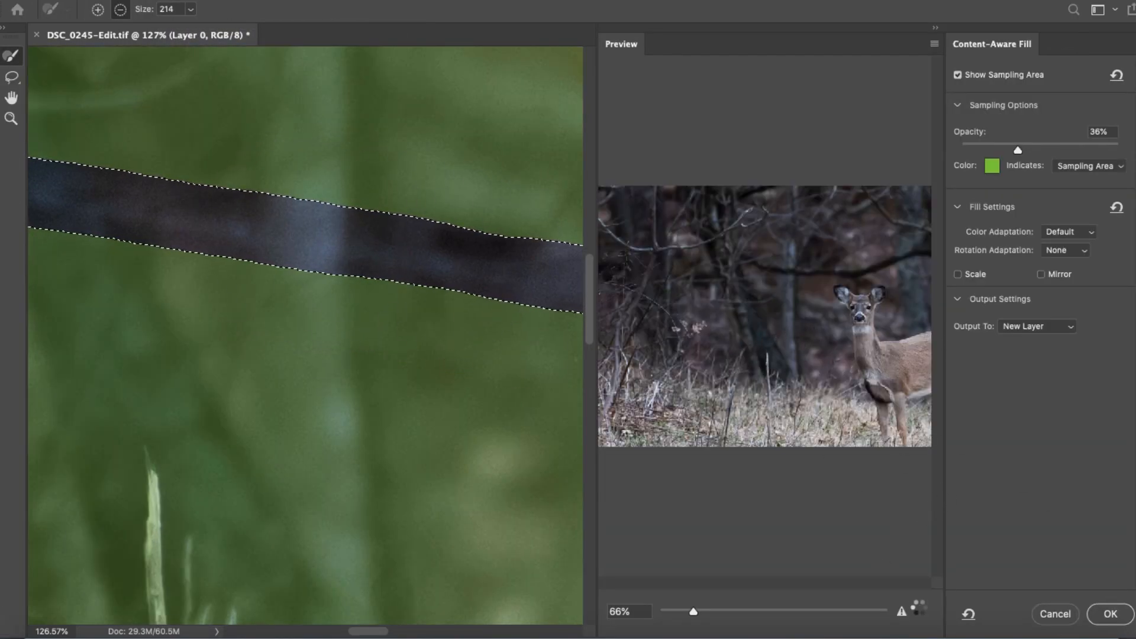
left_click(1112, 615)
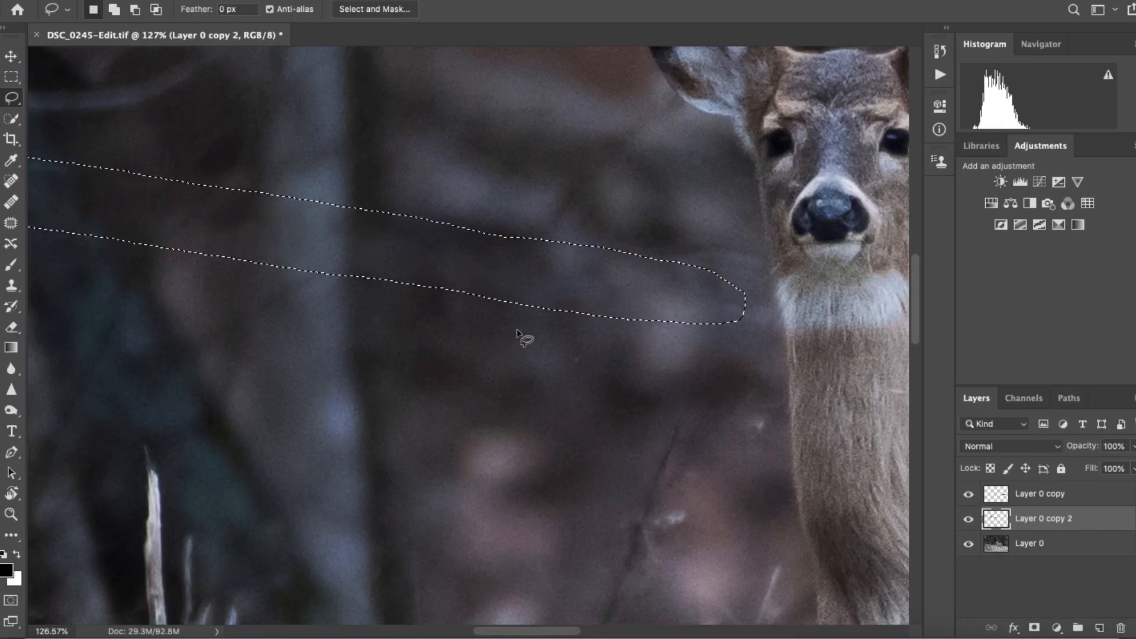
key("ctrl+d")
key("ctrl+0")
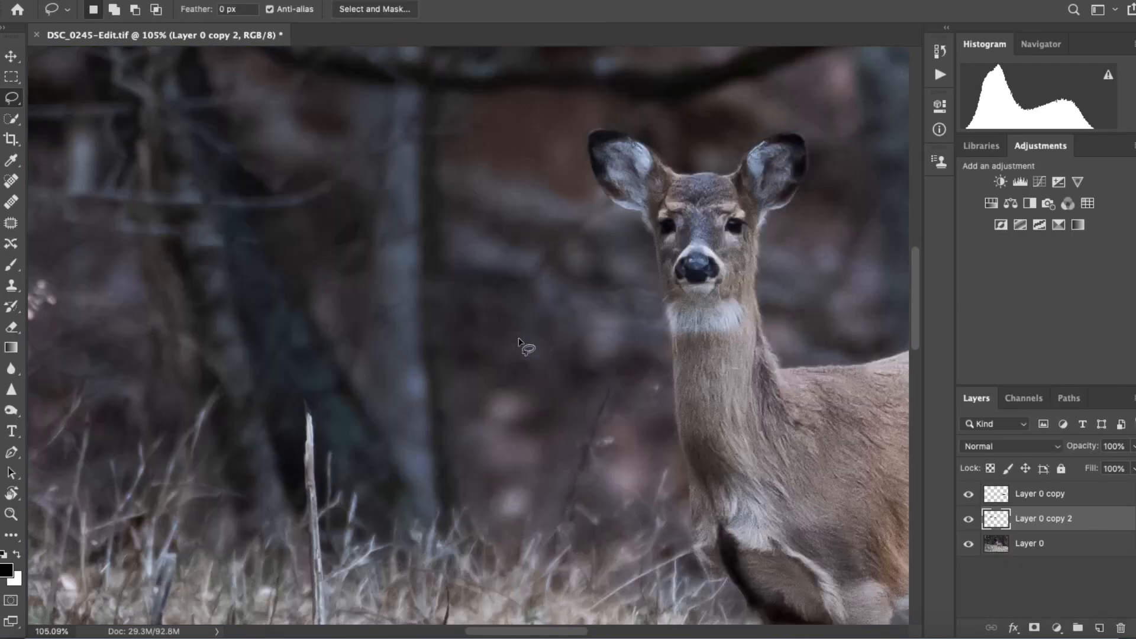
Check the retouched photo as a whole and open Export As for it.
scroll(514, 340, "down", 5)
scroll(513, 340, "up", 3)
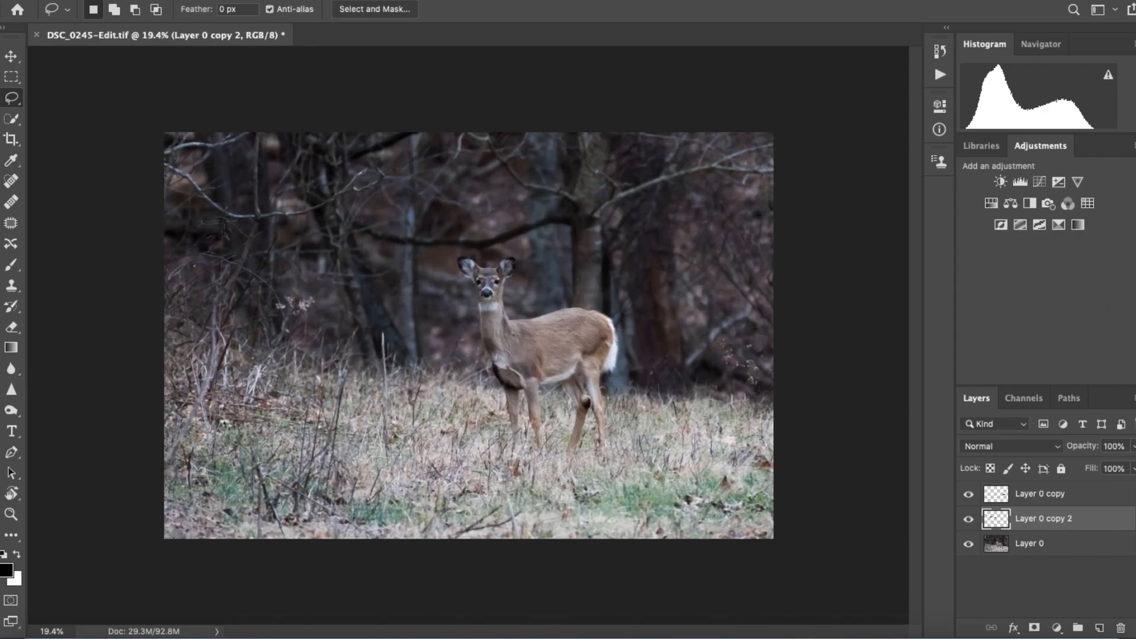
left_click(140, 1)
mouse_move(183, 173)
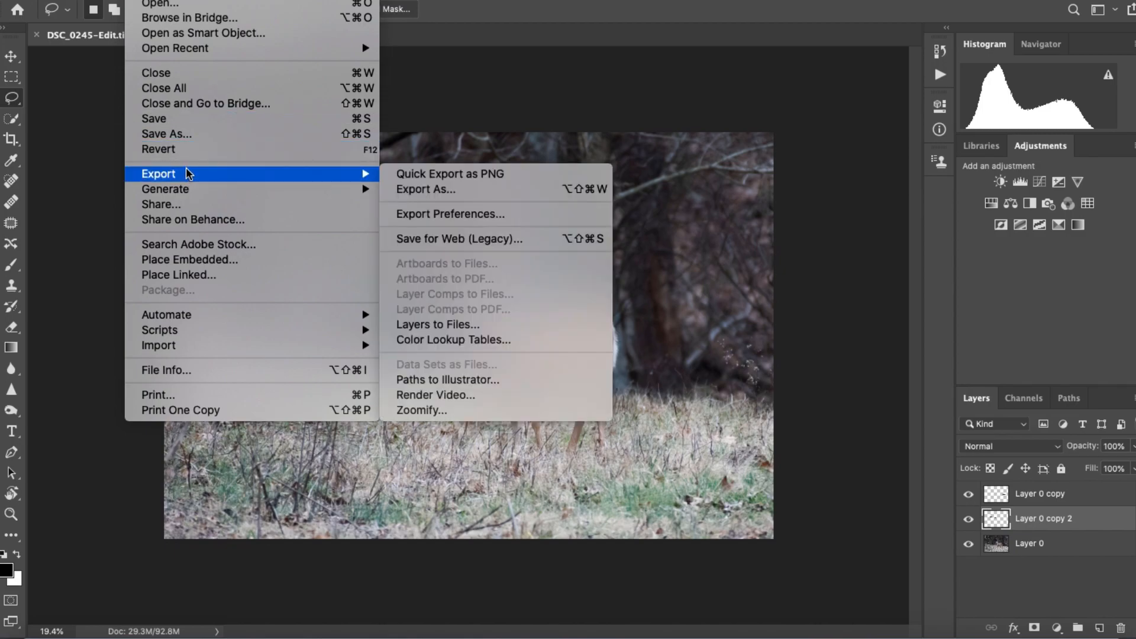
left_click(424, 189)
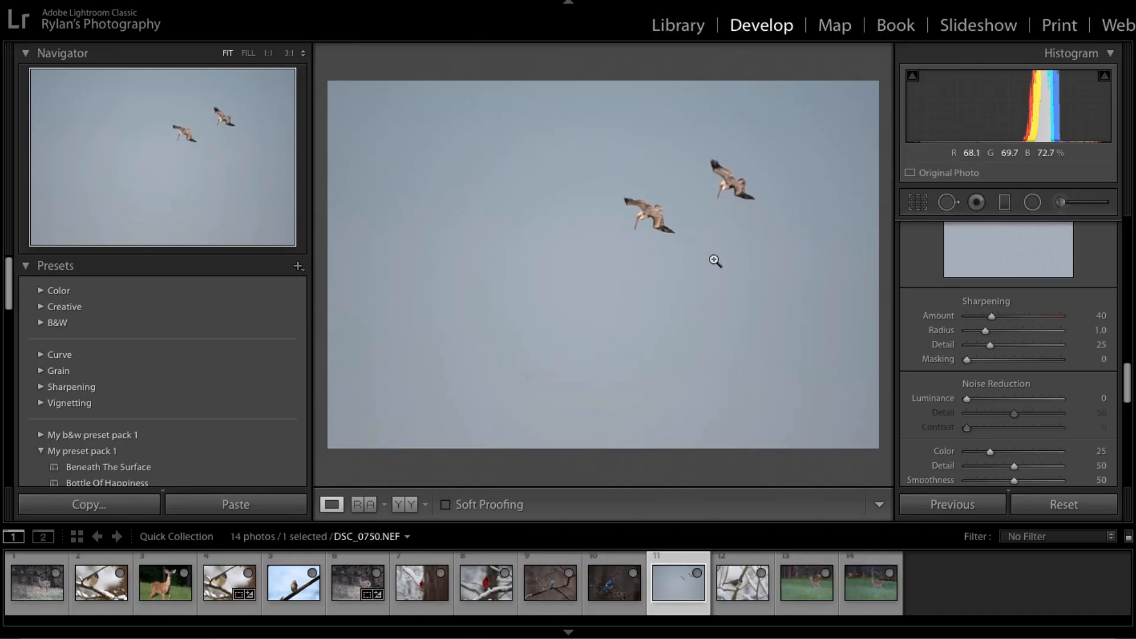
Crop the pelican photo tighter around the two flying birds at the original aspect ratio, cutting away the empty sky beside and below them.
left_click(646, 209)
left_click_drag(646, 208, 127, 515)
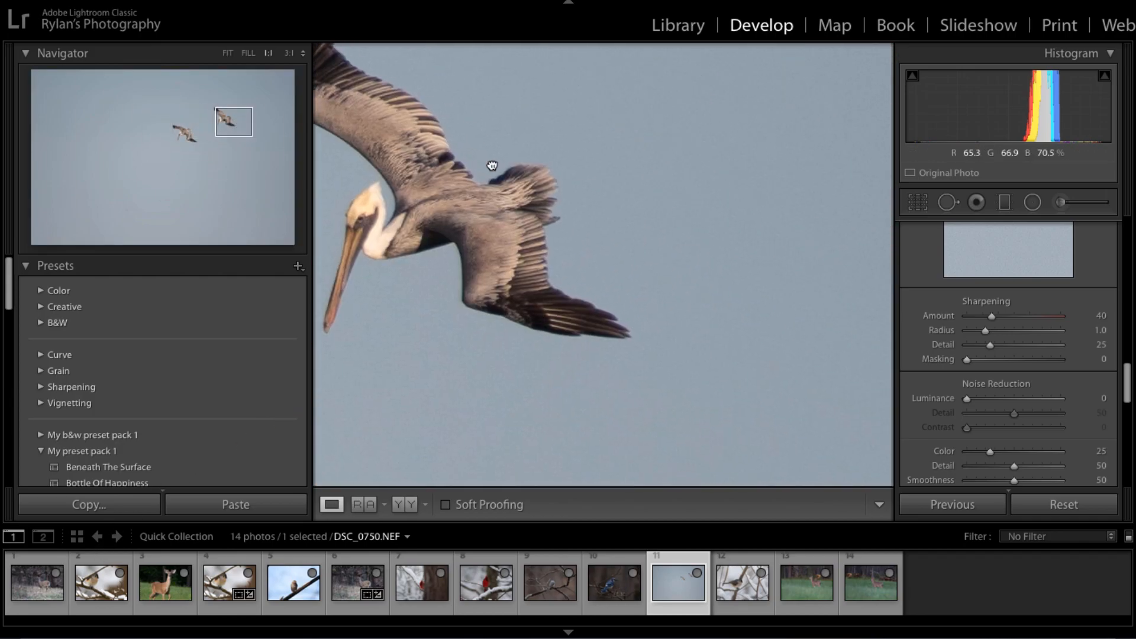
left_click(554, 204)
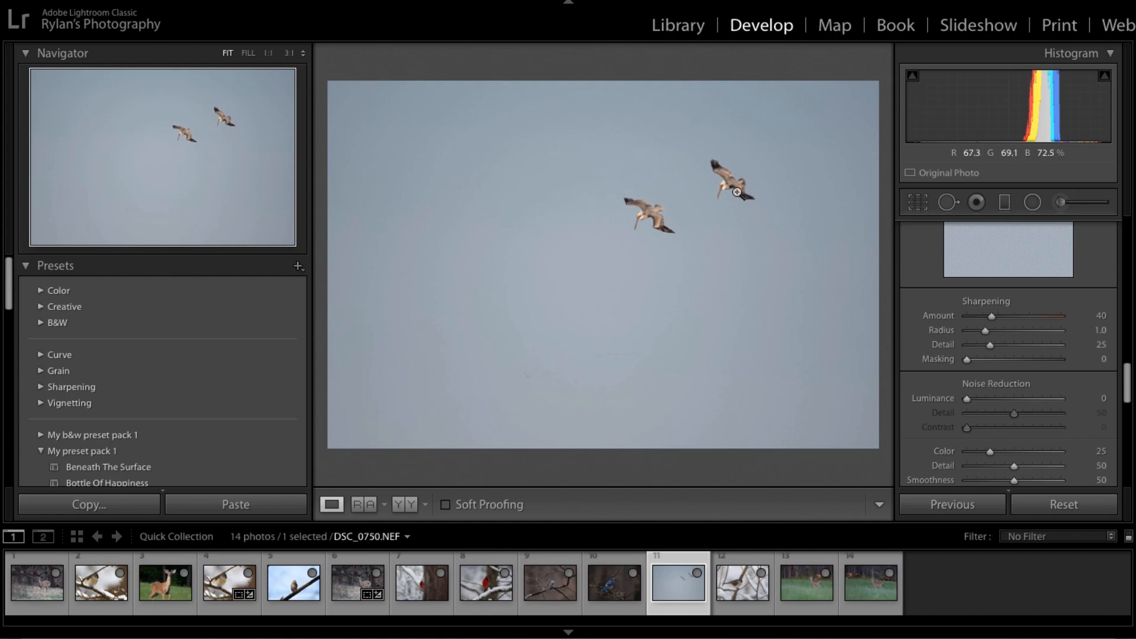
left_click_drag(642, 235, 577, 308)
key("r")
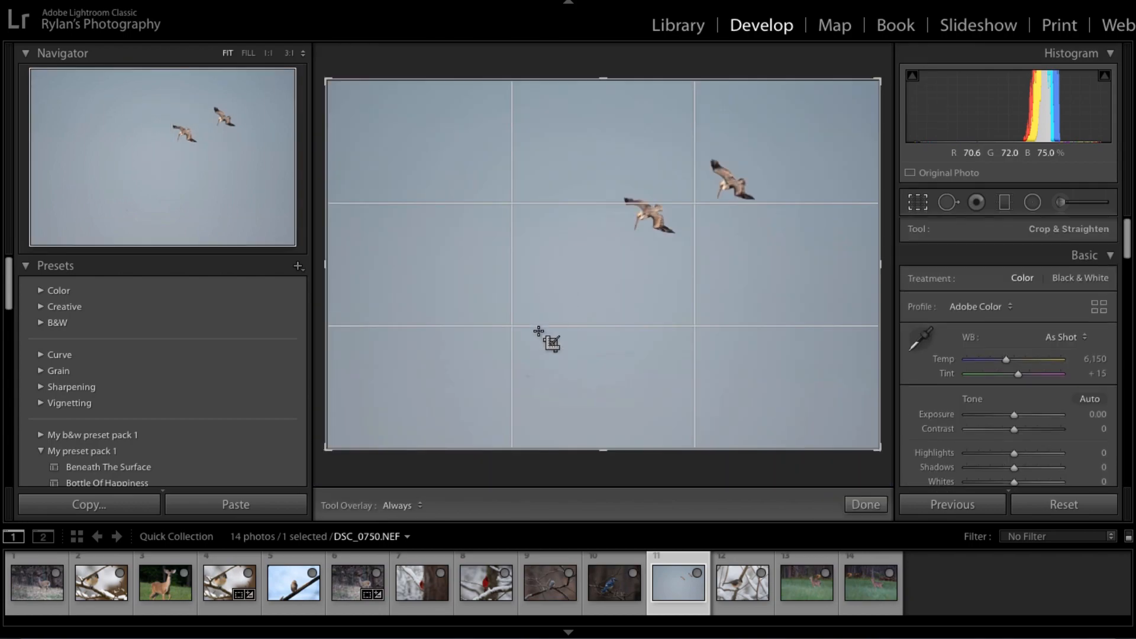
left_click_drag(327, 461, 442, 413)
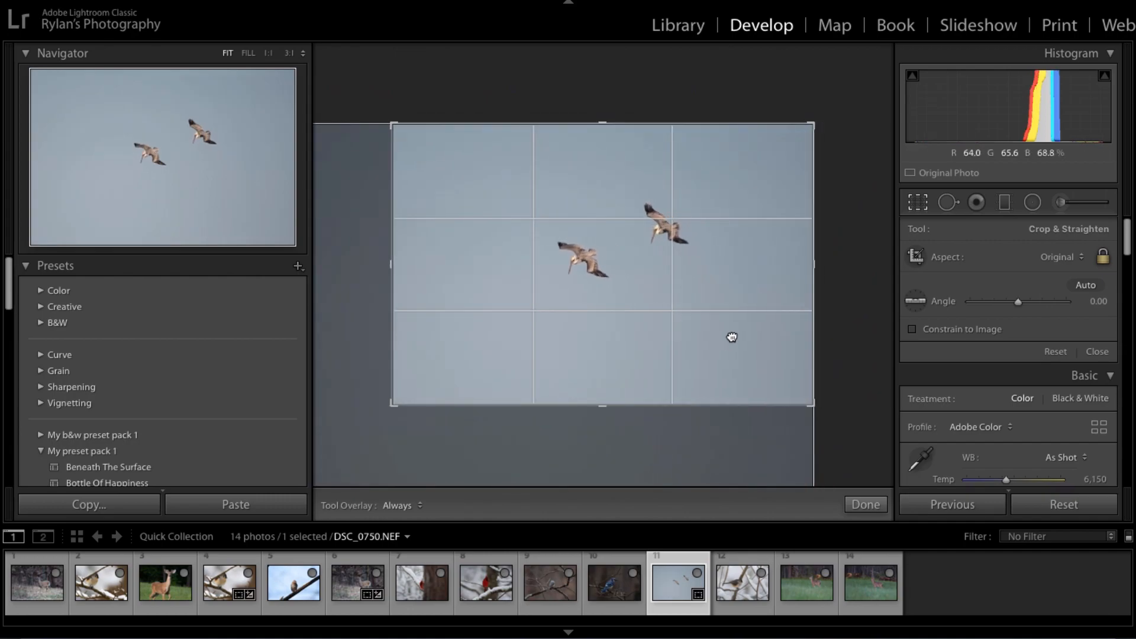
key("Return")
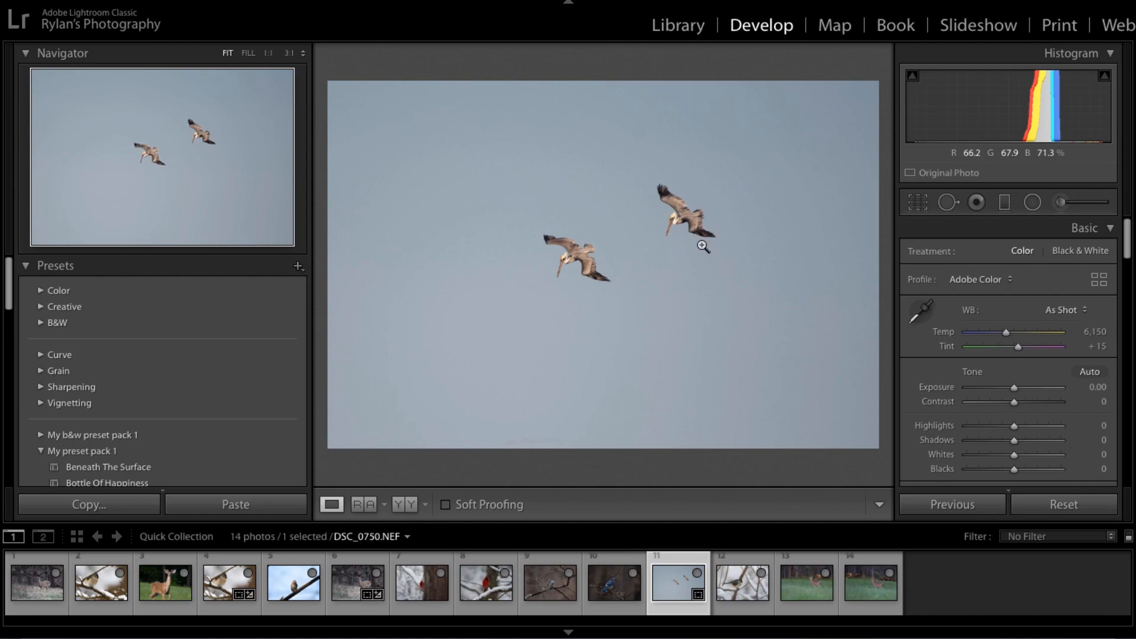
key("r")
left_click_drag(711, 377, 664, 497)
key("Return")
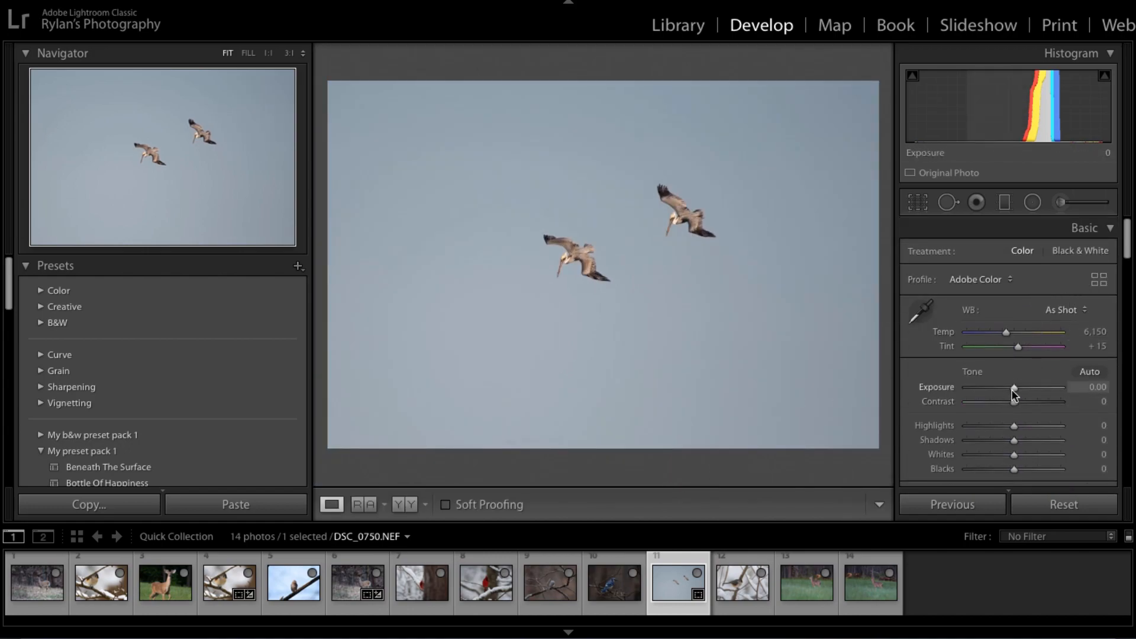
Adjust the exposure and other basic tone settings of the cropped pelican photo for more contrast.
left_click_drag(1013, 389, 1019, 451)
scroll(1051, 421, "down", 1)
scroll(1017, 431, "down", 1)
scroll(1007, 429, "down", 3)
scroll(1013, 456, "down", 8)
scroll(1035, 391, "down", 10)
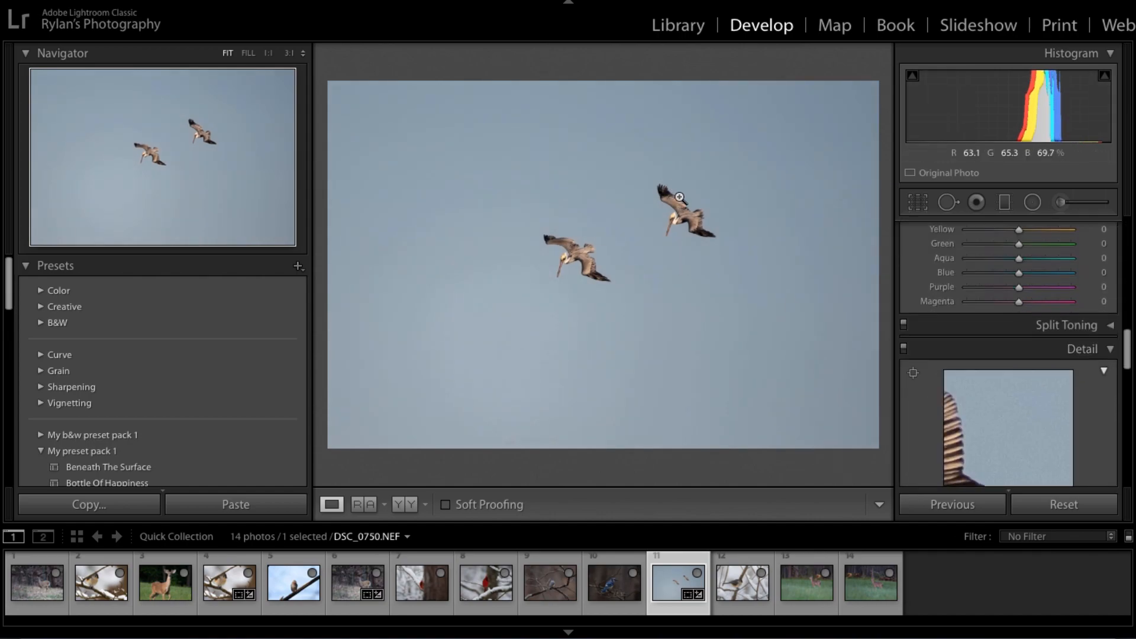
Check the birds' detail up close and send the adjusted pelican photo to Adobe Photoshop CC 2019 for editing.
left_click(685, 222)
left_click_drag(620, 264, 586, 353)
left_click(586, 353)
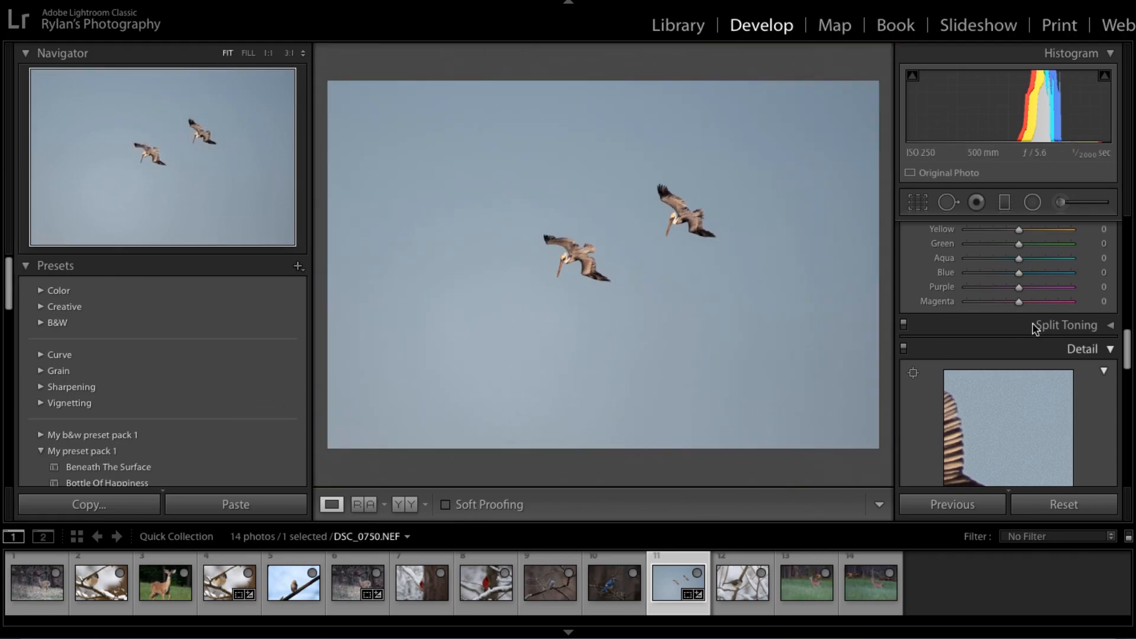
right_click(683, 353)
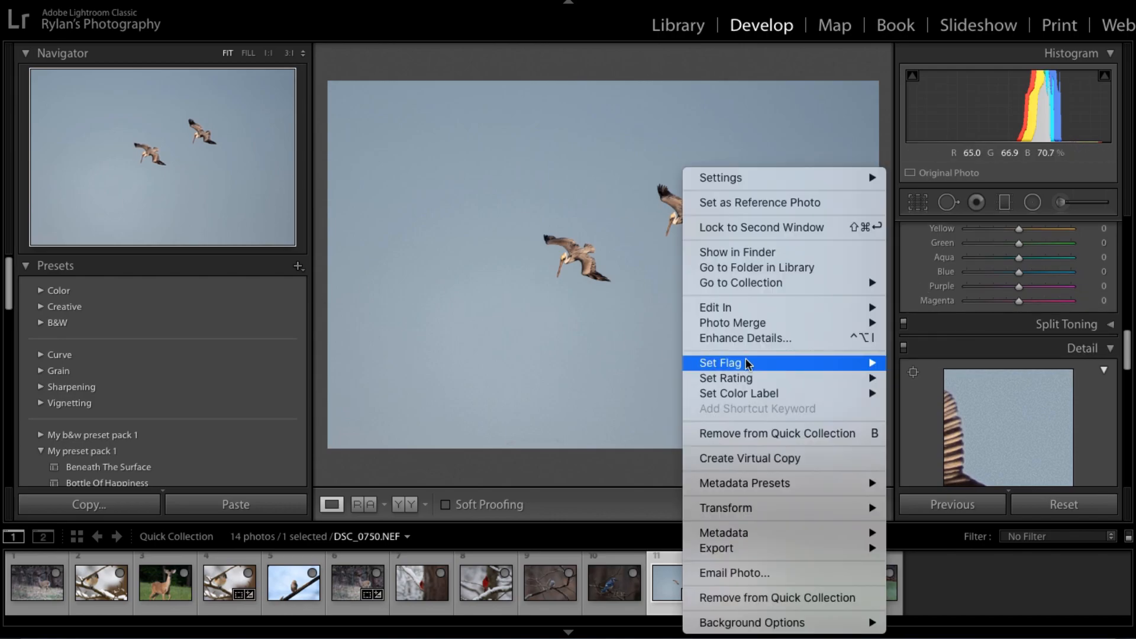
mouse_move(749, 309)
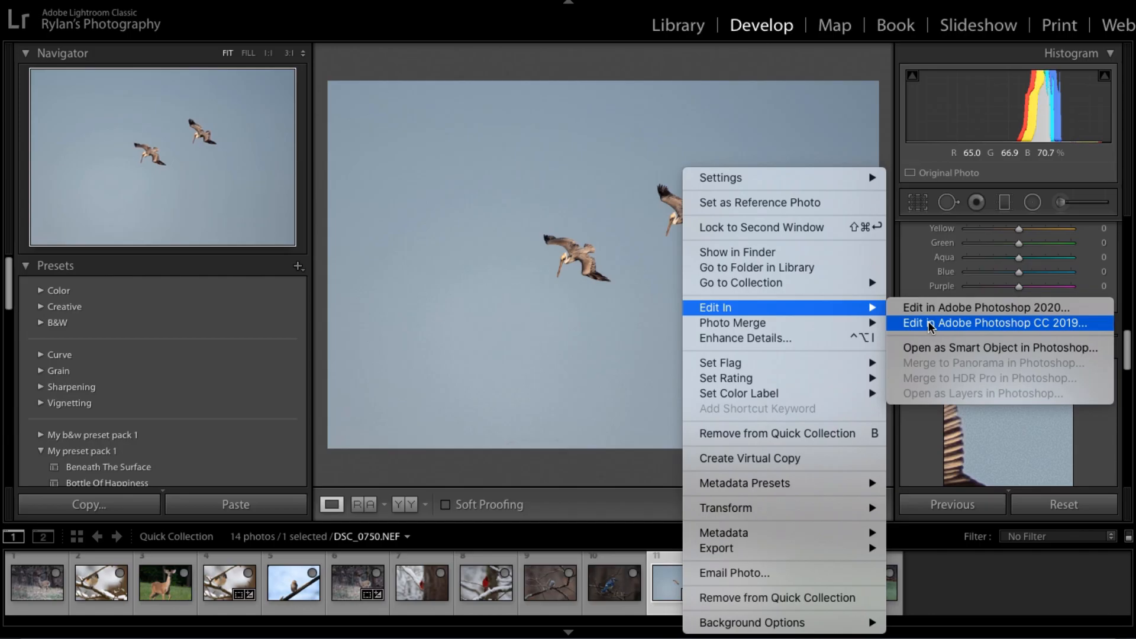
left_click(931, 325)
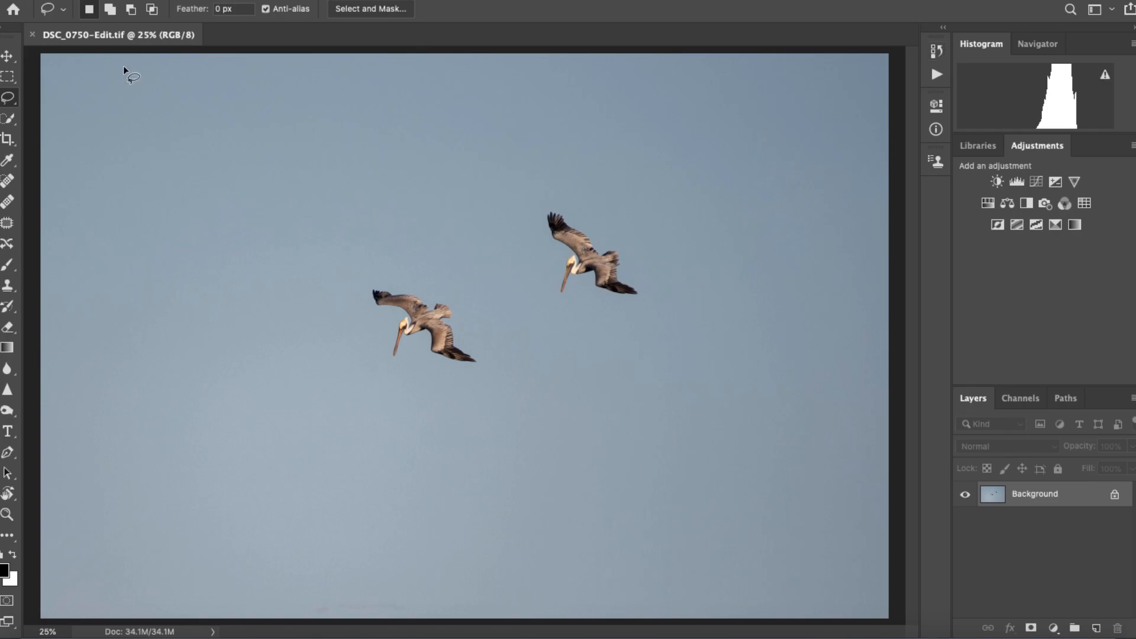
Select the lower pelican including its beak with the Quick Selection tool, and copy it from the unlocked background to a new layer.
scroll(467, 339, "up", 10)
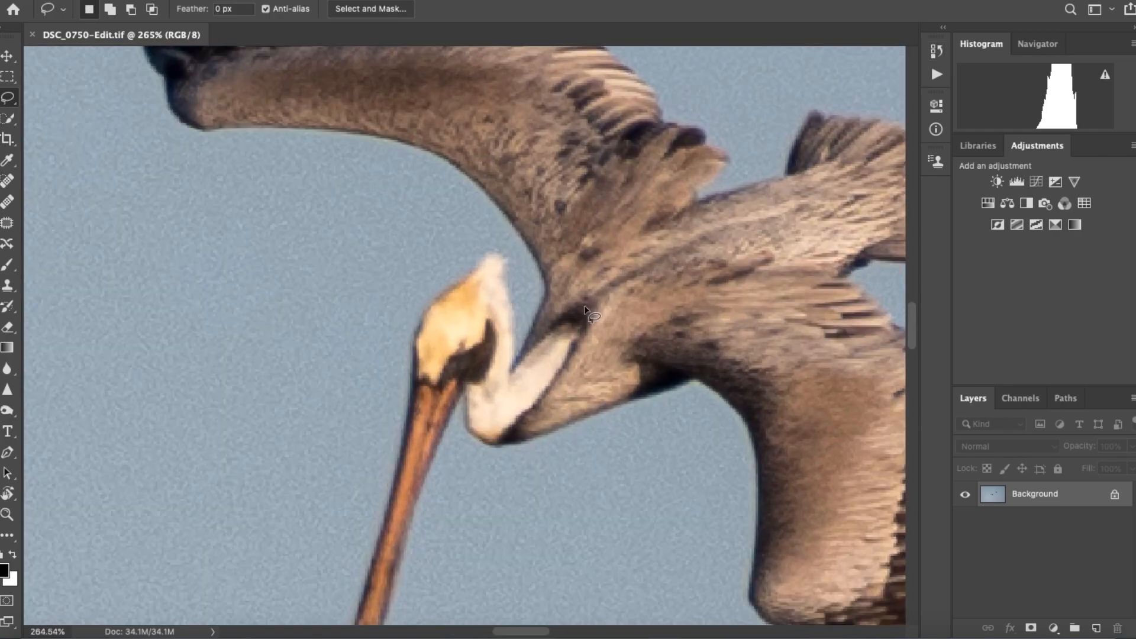
scroll(586, 311, "down", 12)
scroll(520, 300, "up", 6)
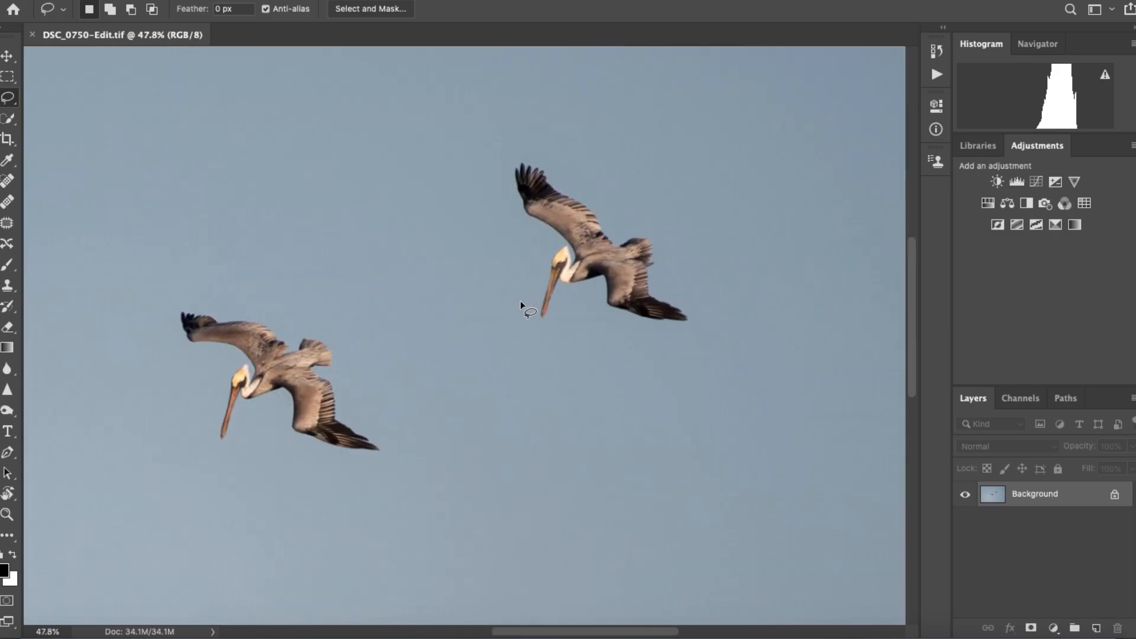
scroll(259, 325, "up", 4)
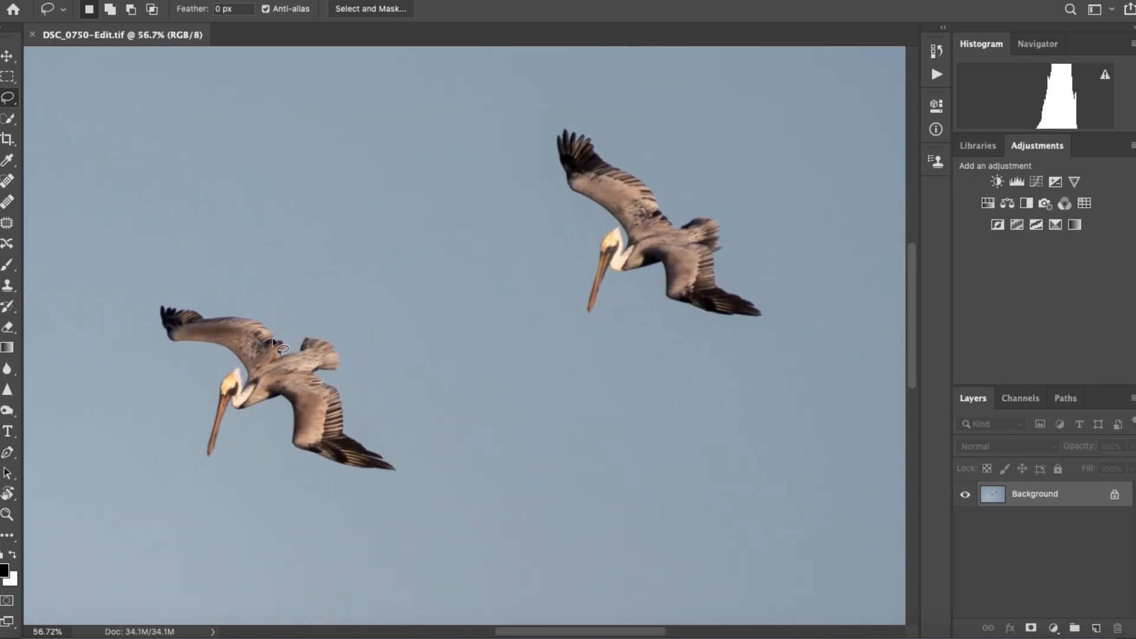
left_click_drag(275, 338, 488, 275)
left_click_drag(721, 260, 600, 351)
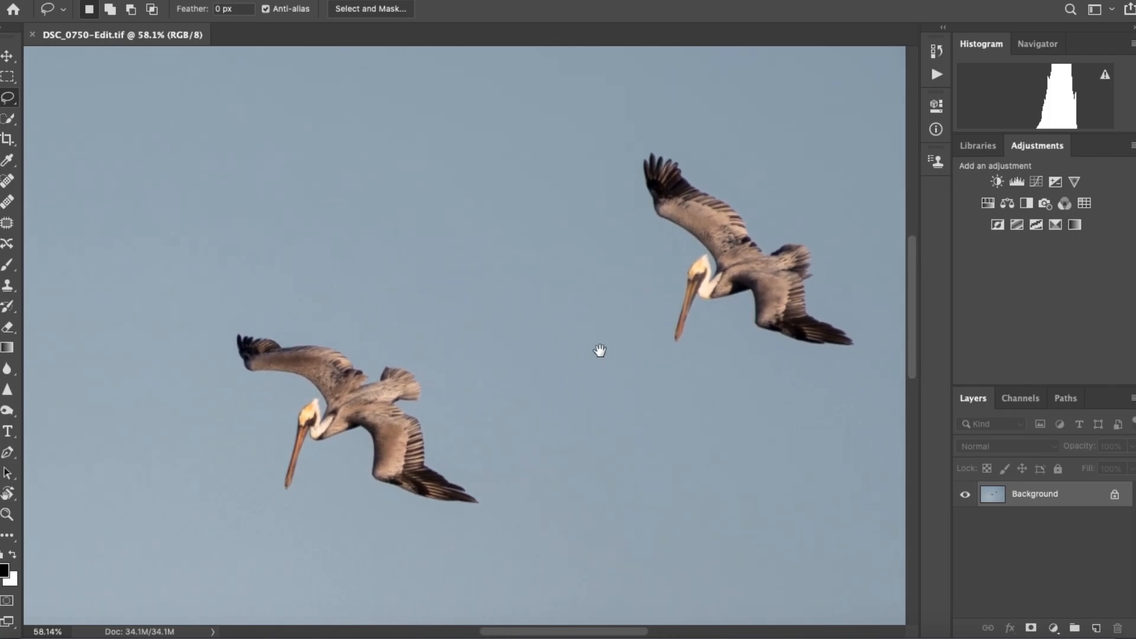
key("w")
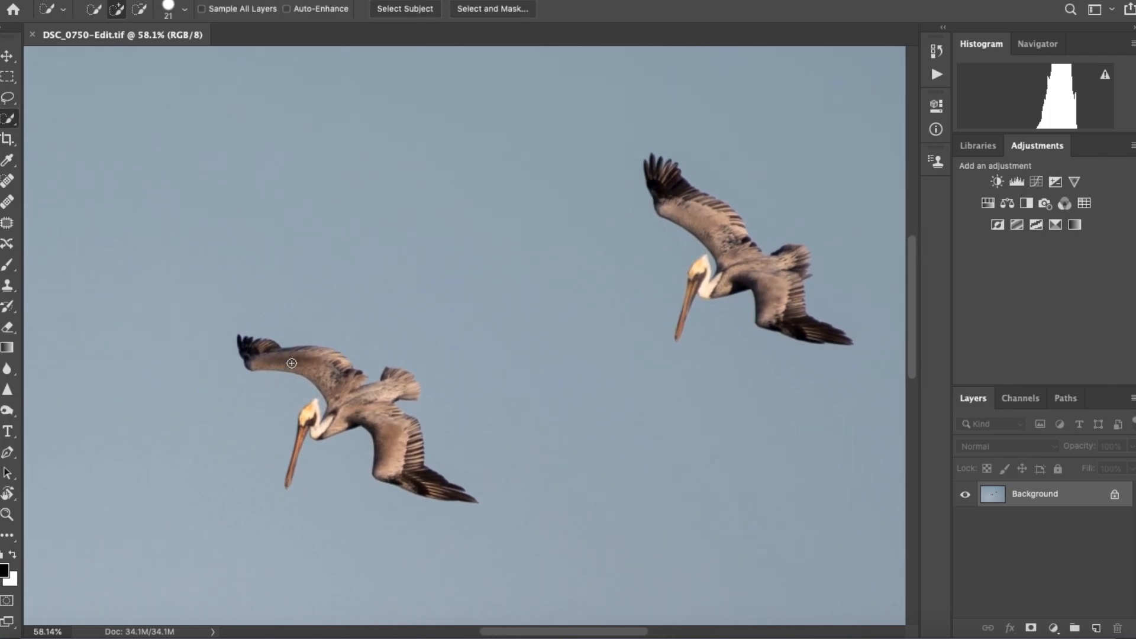
left_click_drag(366, 368, 403, 286)
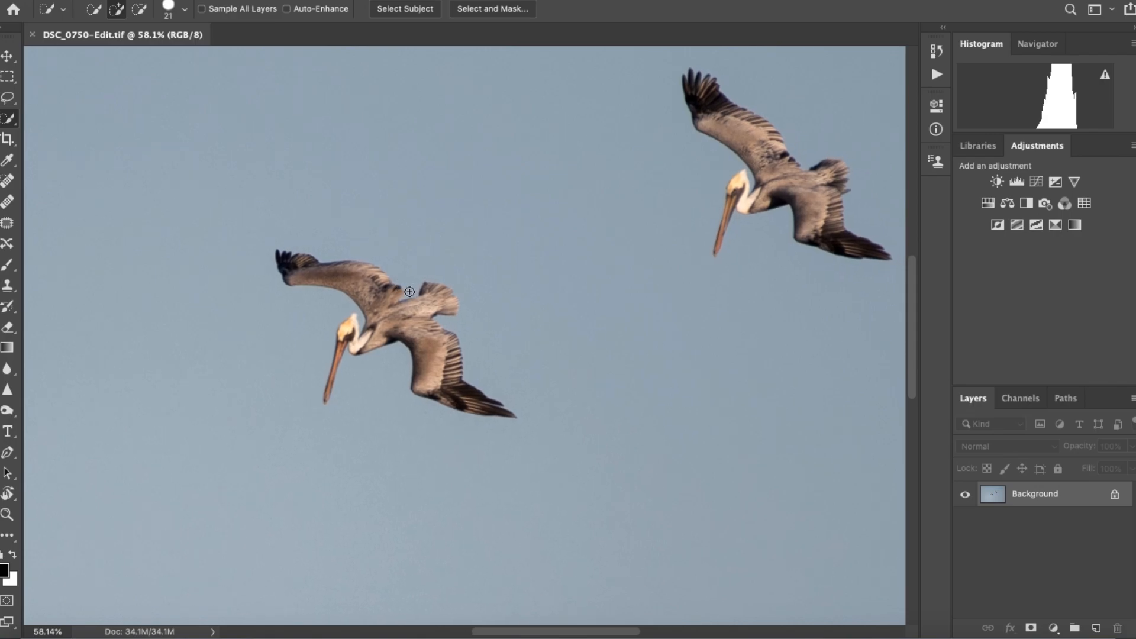
scroll(312, 292, "up", 5)
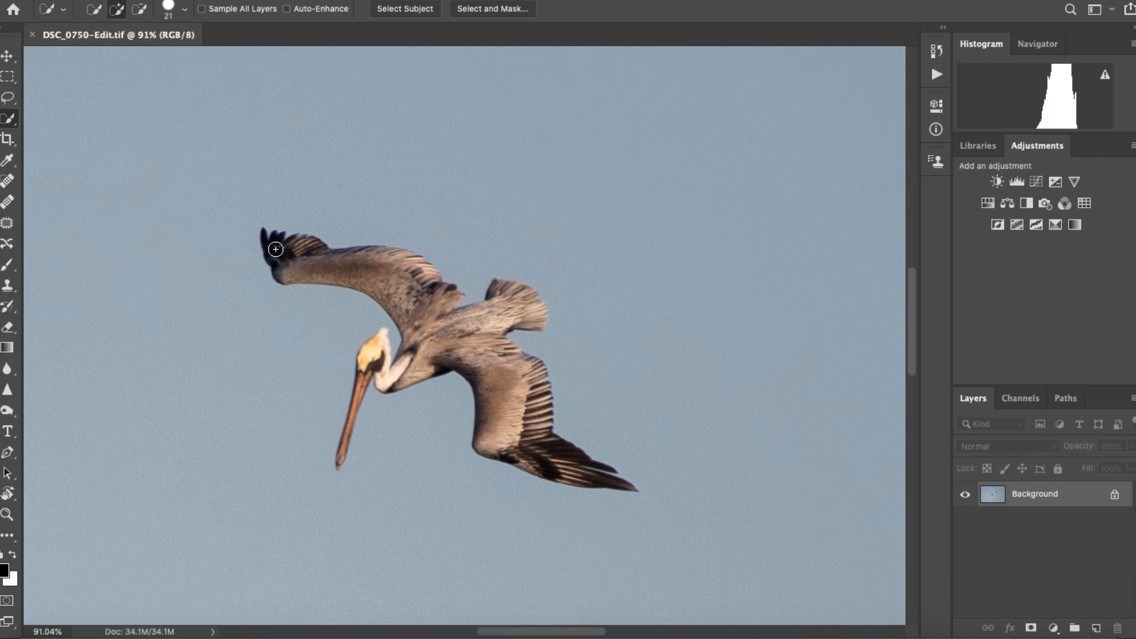
mouse_move(273, 245)
left_mouse_down()
mouse_move(368, 277)
mouse_move(415, 271)
mouse_move(422, 314)
mouse_move(528, 314)
mouse_move(516, 300)
mouse_move(523, 439)
left_mouse_up()
mouse_move(373, 362)
left_mouse_down()
mouse_move(360, 382)
mouse_move(340, 459)
left_mouse_up()
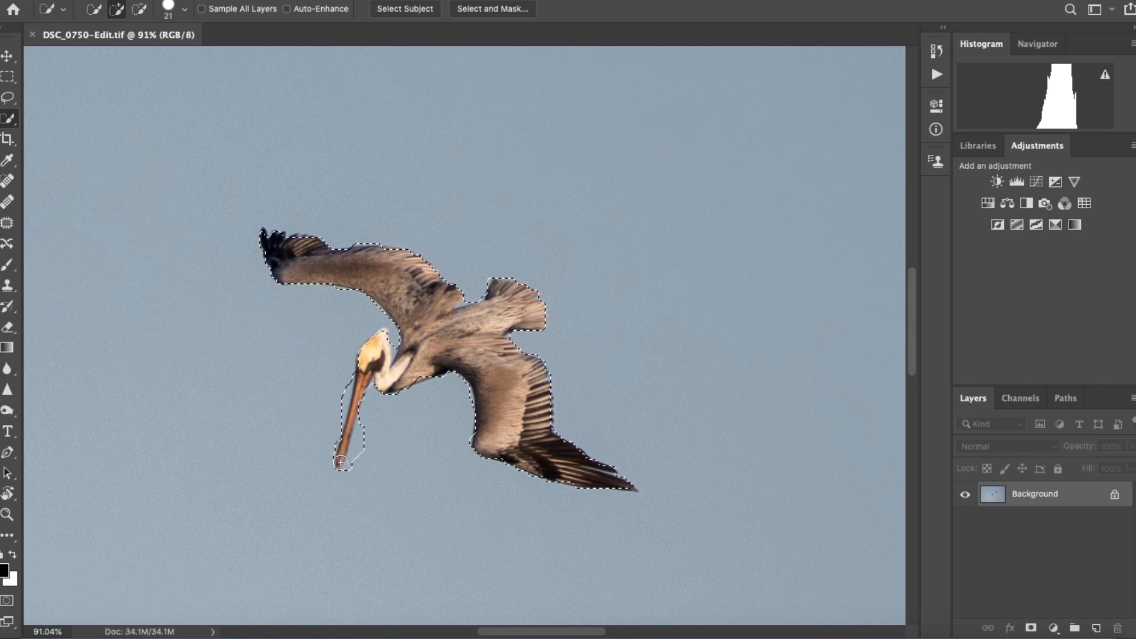
left_click(1115, 494)
key("super+j")
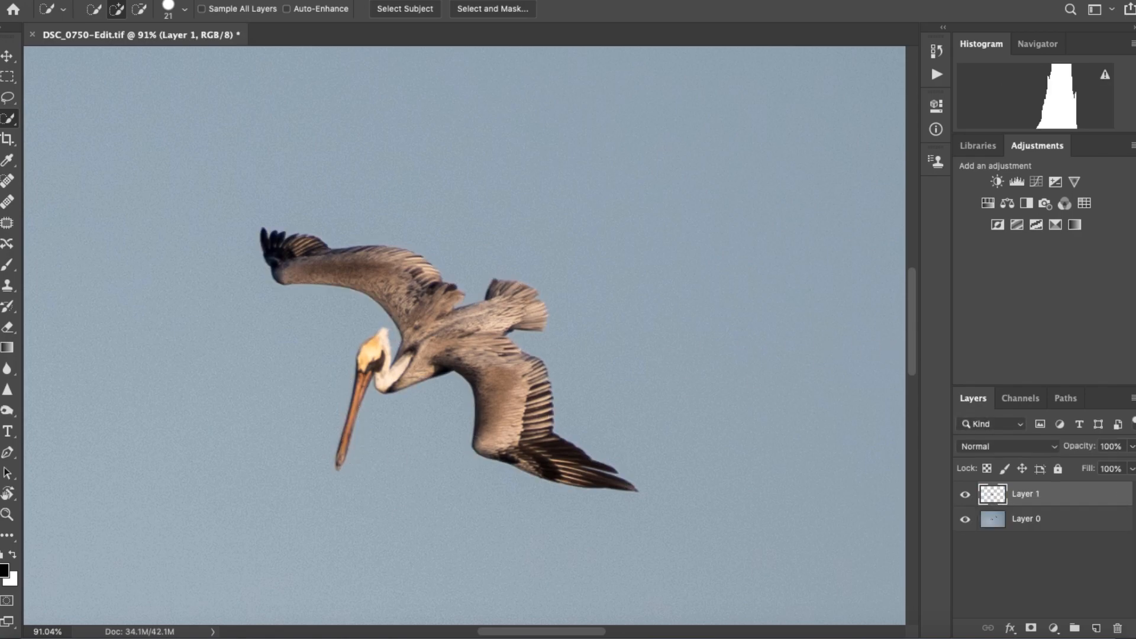
Sharpen the lower pelican by applying the High Pass filter to Layer 1 and setting its blend mode to Overlay.
left_click(400, 3)
mouse_move(591, 295)
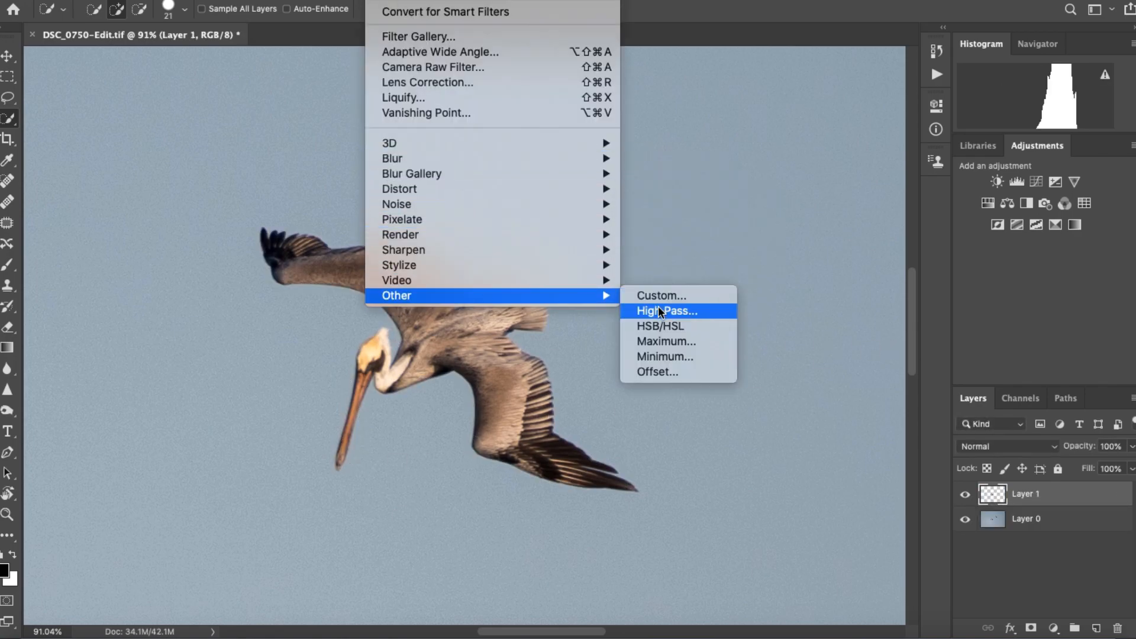
left_click(658, 308)
key("Return")
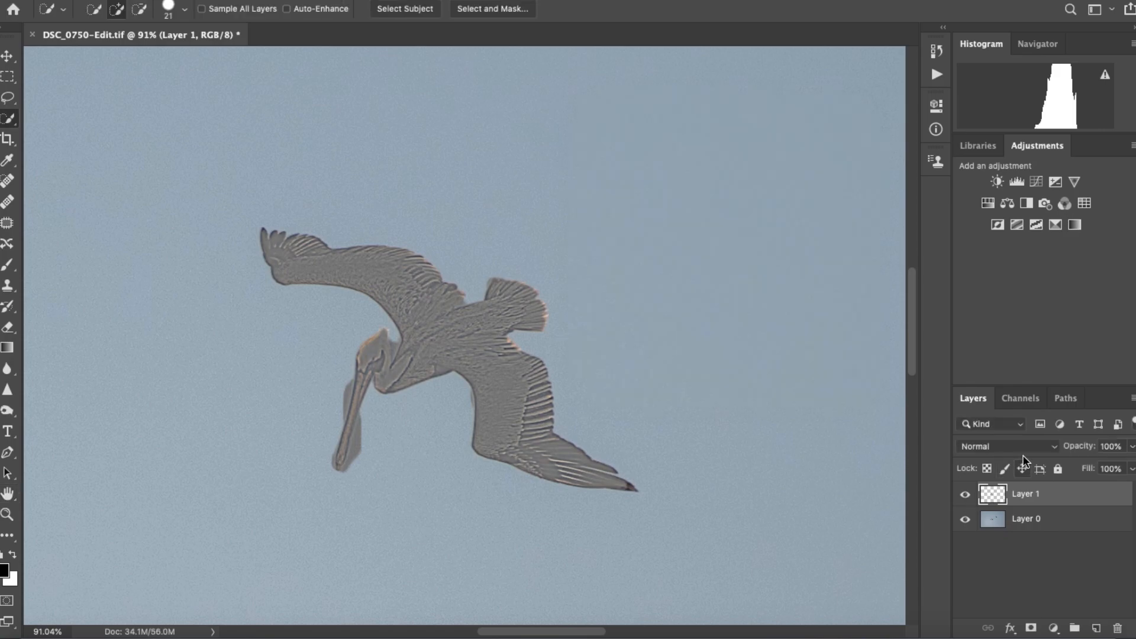
left_click(1006, 447)
left_click(986, 581)
Select the upper pelican with the Quick Selection tool and copy it from Layer 0 to a new layer.
mouse_move(720, 299)
left_mouse_down()
mouse_move(428, 414)
mouse_move(329, 473)
left_mouse_up()
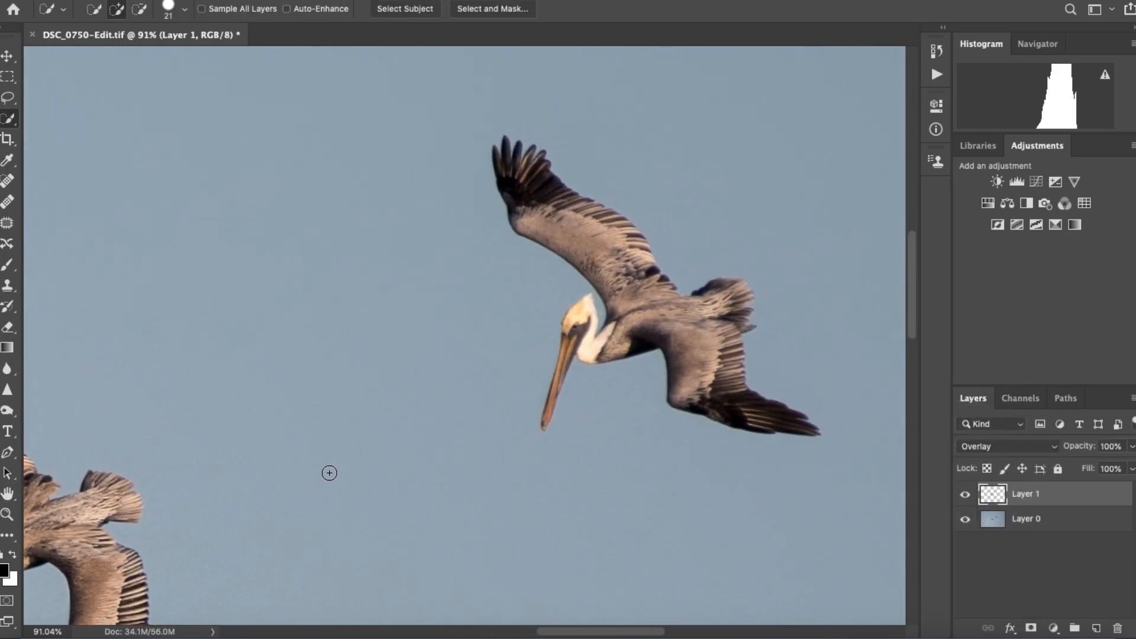
mouse_move(509, 157)
left_mouse_down()
mouse_move(533, 192)
mouse_move(544, 163)
mouse_move(498, 160)
mouse_move(563, 234)
mouse_move(604, 224)
mouse_move(642, 258)
mouse_move(532, 217)
mouse_move(538, 235)
mouse_move(633, 297)
mouse_move(525, 169)
mouse_move(663, 327)
mouse_move(726, 292)
mouse_move(732, 319)
mouse_move(735, 294)
mouse_move(725, 413)
mouse_move(799, 425)
mouse_move(579, 330)
mouse_move(541, 417)
left_mouse_up()
left_click(992, 512)
key("ctrl+j")
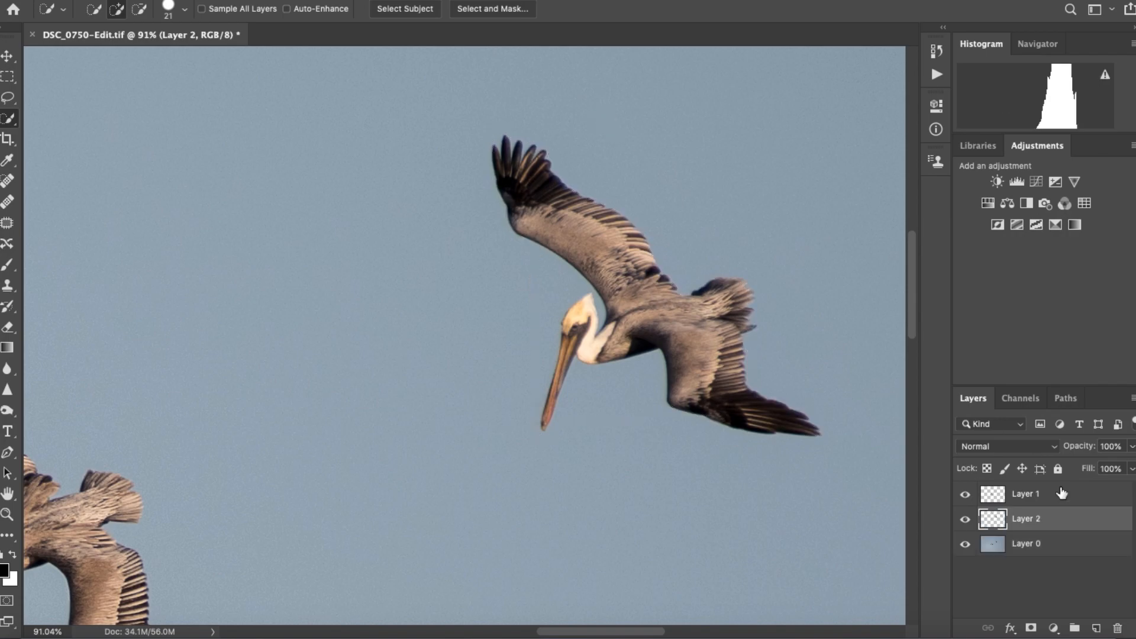
Apply the High Pass filter to the upper pelican's layer.
left_click(665, 317)
left_click_drag(630, 356, 625, 358)
left_click(819, 146)
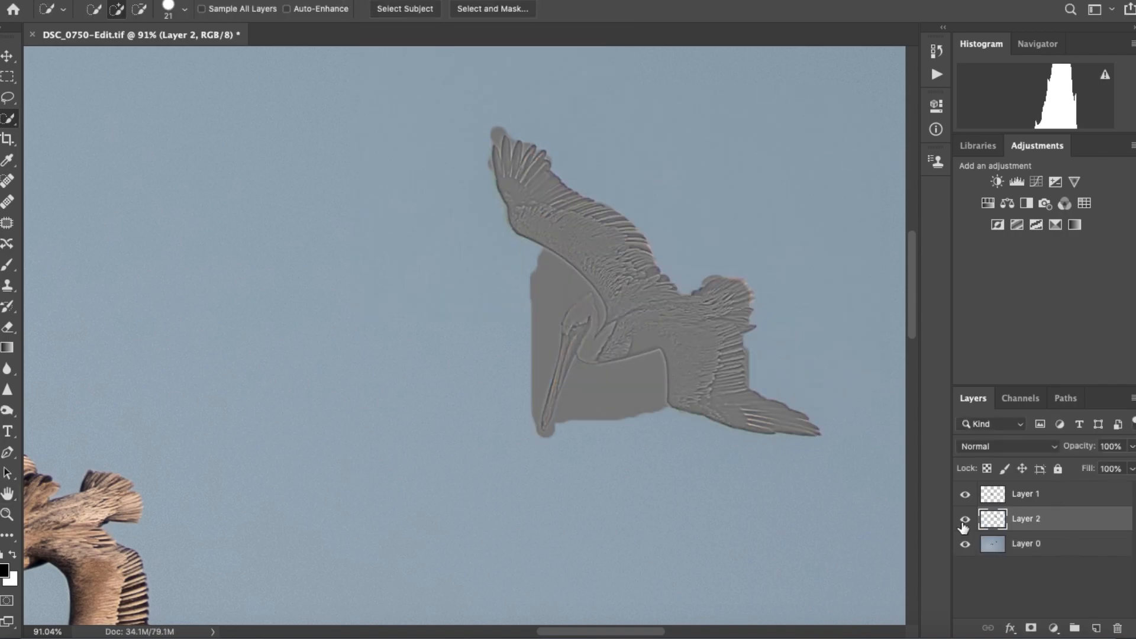
Set the upper pelican's layer to Overlay and merge both pelican layers into Layer 0.
left_click(1041, 446)
left_click(992, 617)
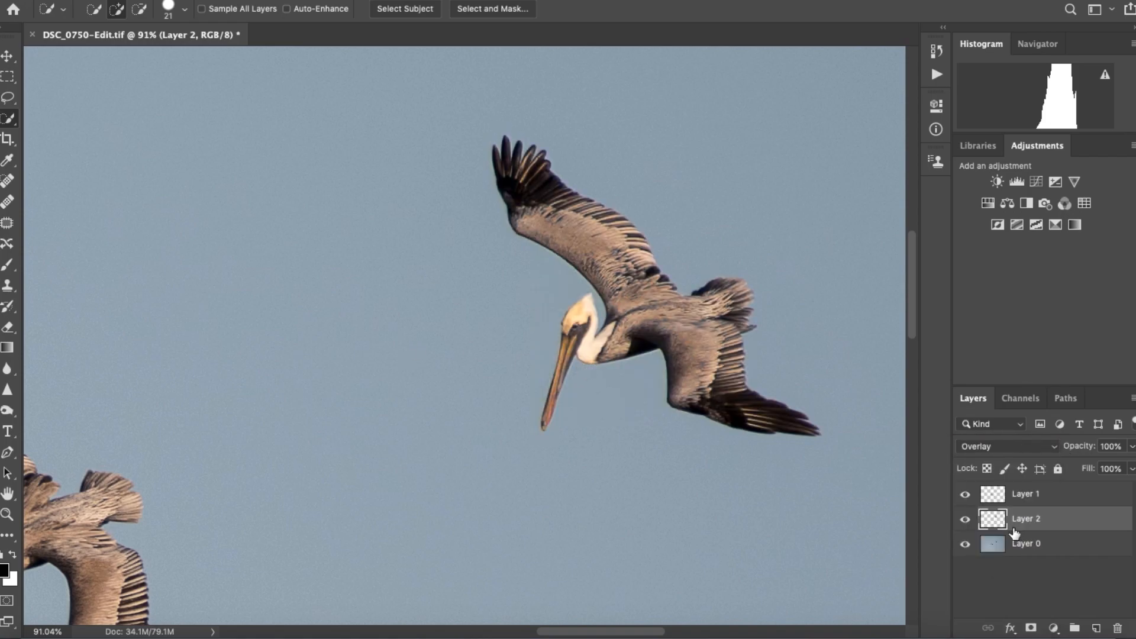
key("ctrl+e")
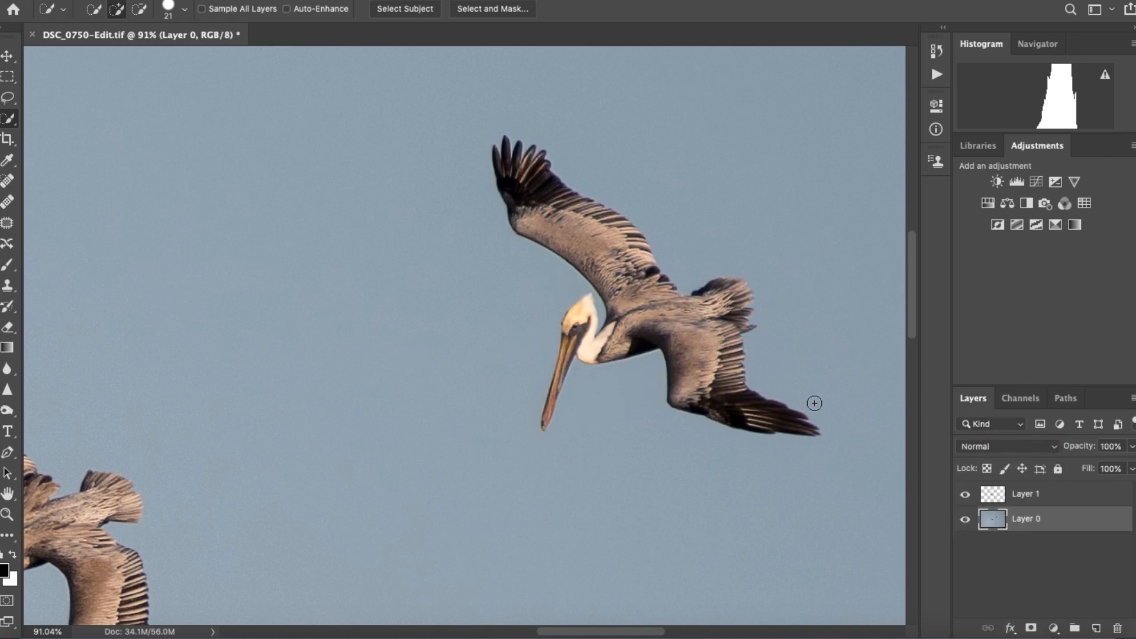
key("ctrl+shift+e")
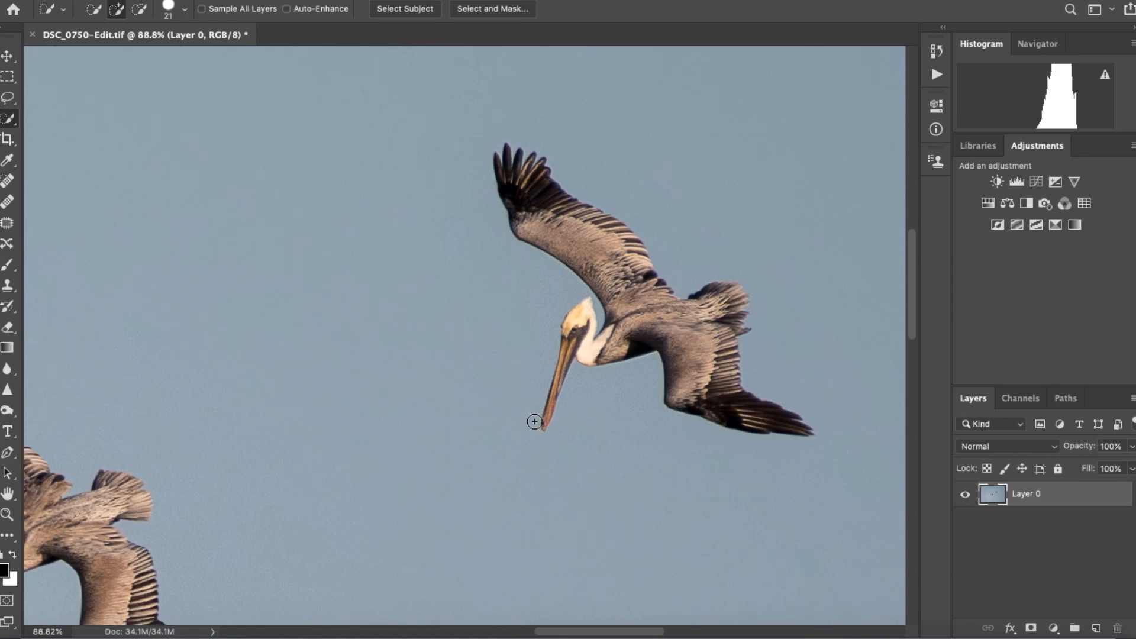
Examine the sharpened feathers and edges of both pelicans up close and the photo as a whole.
scroll(535, 421, "down", 5)
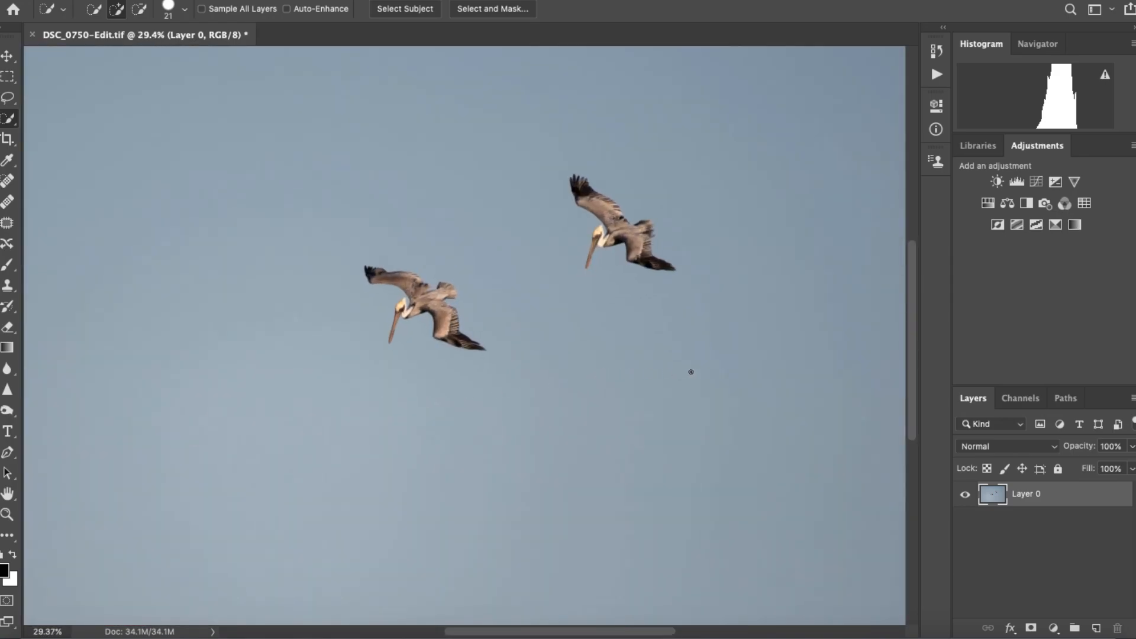
scroll(696, 372, "up", 6)
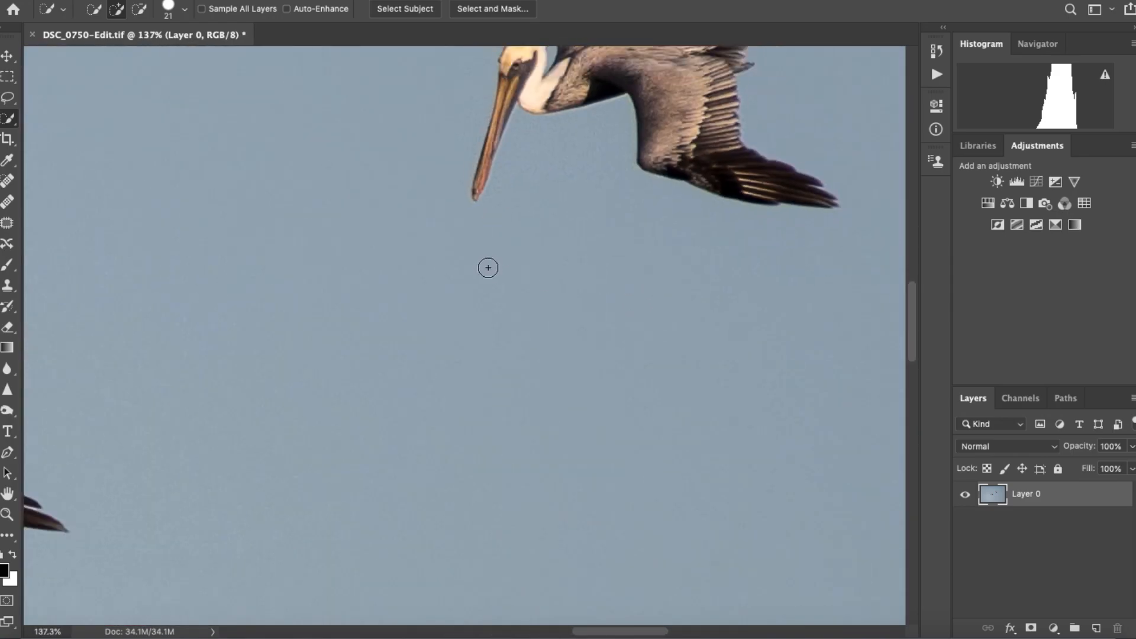
key("ctrl+0")
scroll(350, 320, "up", 5)
left_click_drag(279, 367, 31, 484)
left_click_drag(700, 245, 659, 396)
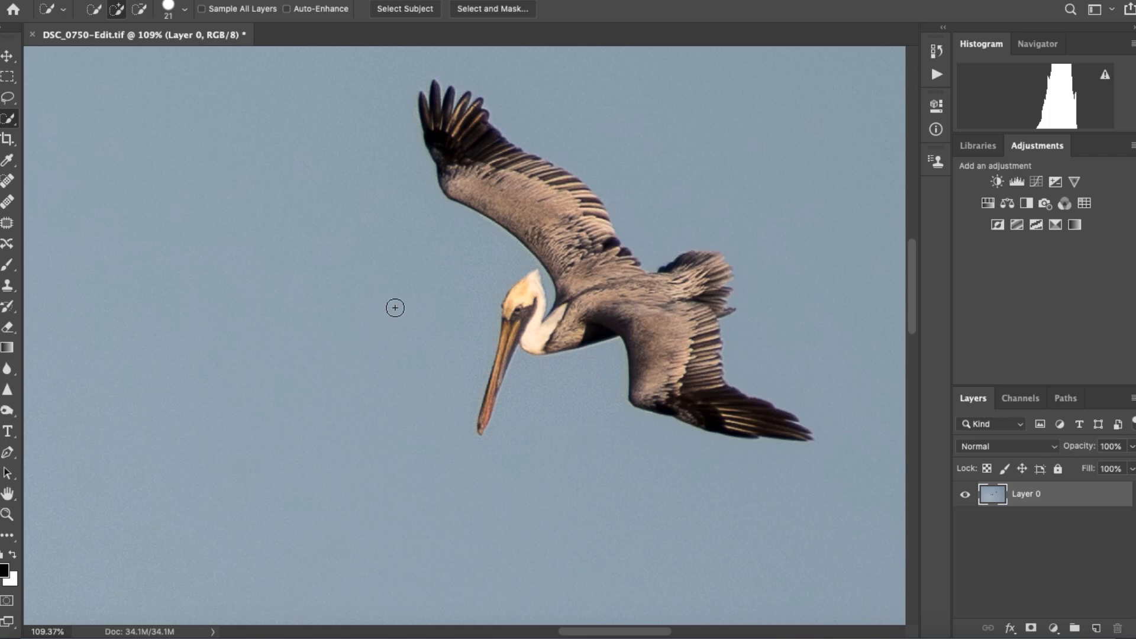
scroll(401, 304, "down", 8)
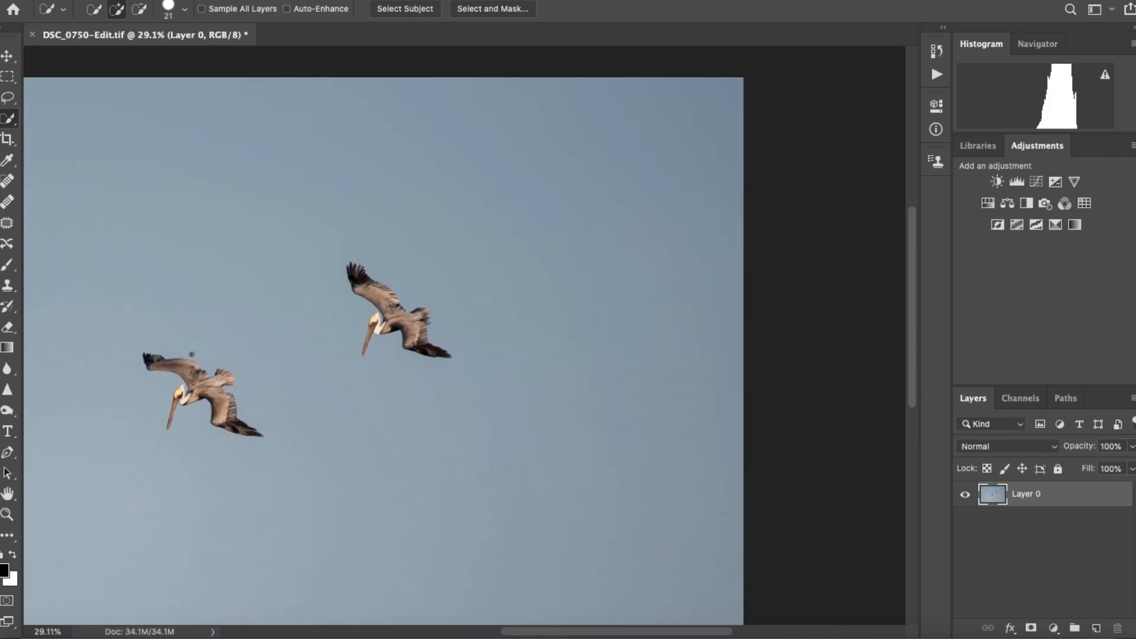
scroll(489, 314, "up", 4)
scroll(461, 314, "down", 5)
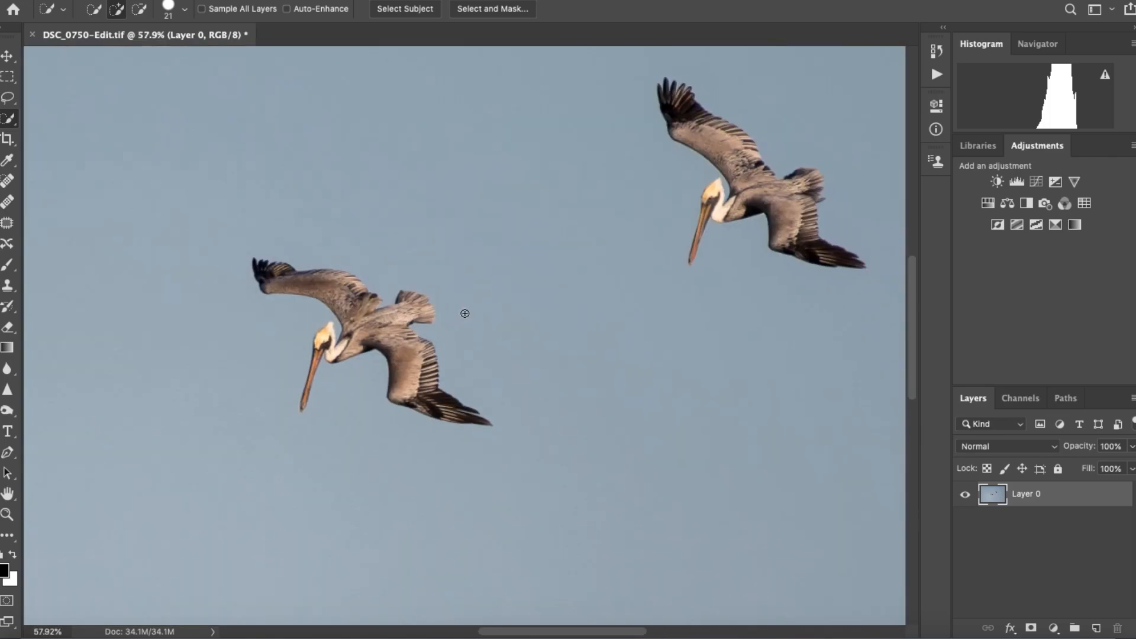
scroll(466, 314, "up", 4)
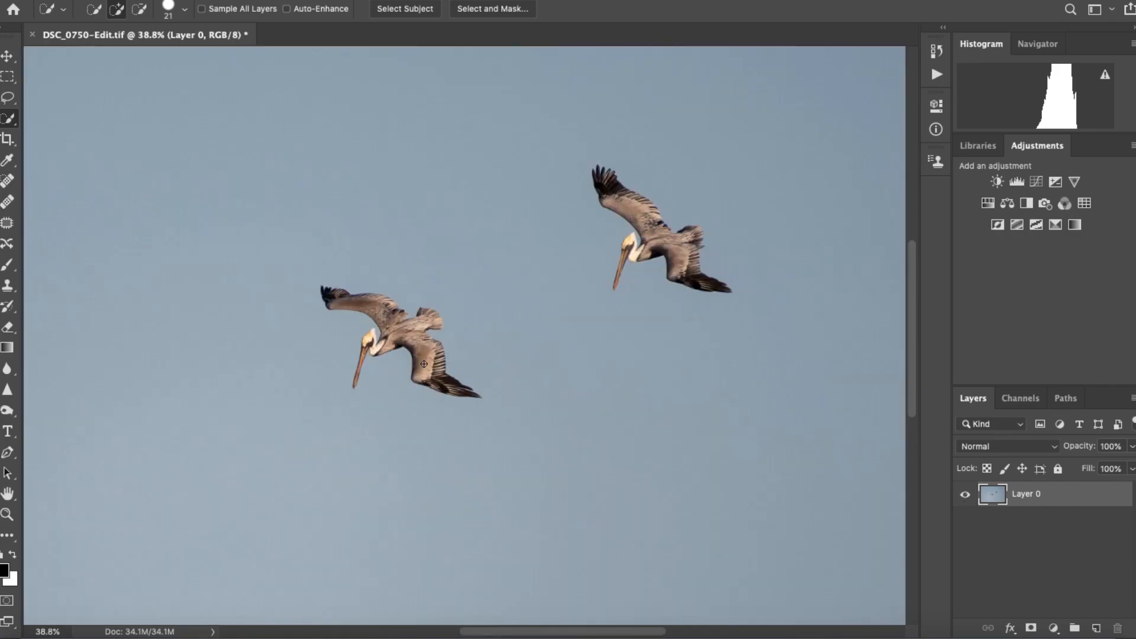
scroll(423, 363, "up", 8)
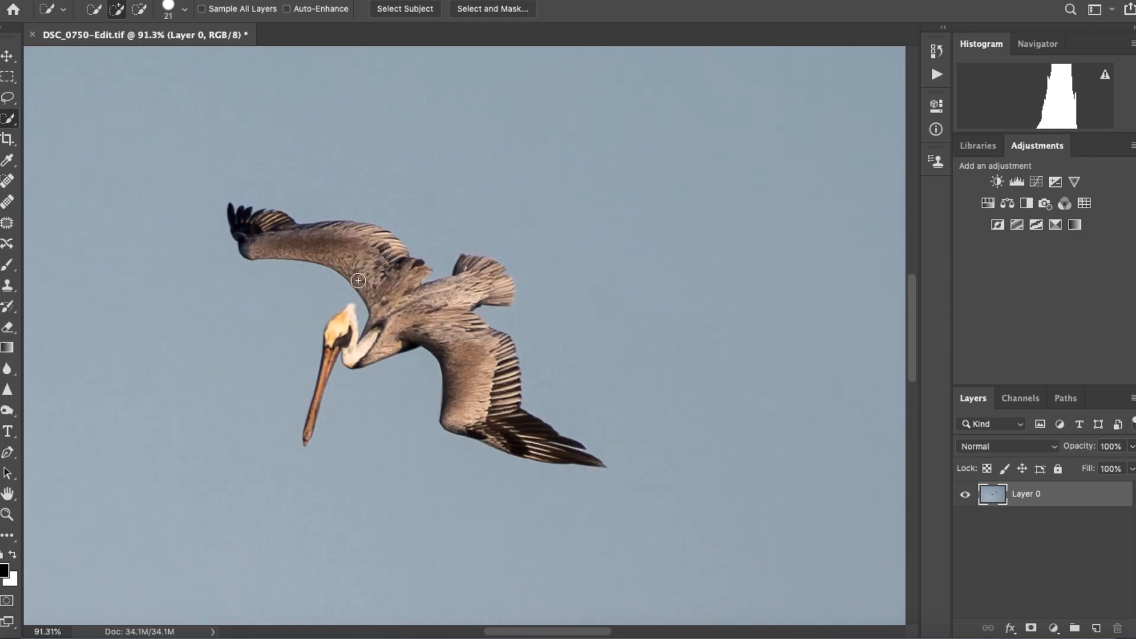
Select the lower pelican on Layer 0, from wing tips to beak, with the Quick Selection tool.
scroll(360, 279, "up", 2)
mouse_move(187, 189)
left_mouse_down()
mouse_move(283, 224)
mouse_move(355, 228)
mouse_move(414, 248)
mouse_move(348, 218)
left_mouse_up()
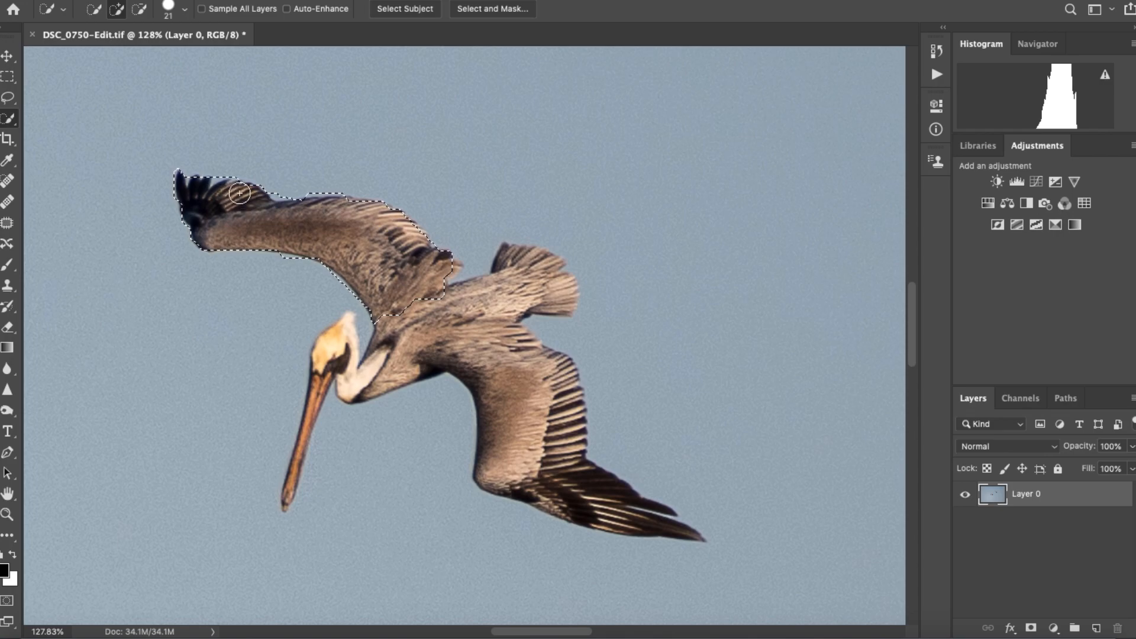
mouse_move(441, 306)
left_mouse_down()
mouse_move(509, 293)
mouse_move(551, 266)
mouse_move(550, 301)
mouse_move(522, 256)
mouse_move(480, 331)
mouse_move(572, 483)
mouse_move(674, 509)
left_mouse_up()
left_click_drag(380, 370, 344, 360)
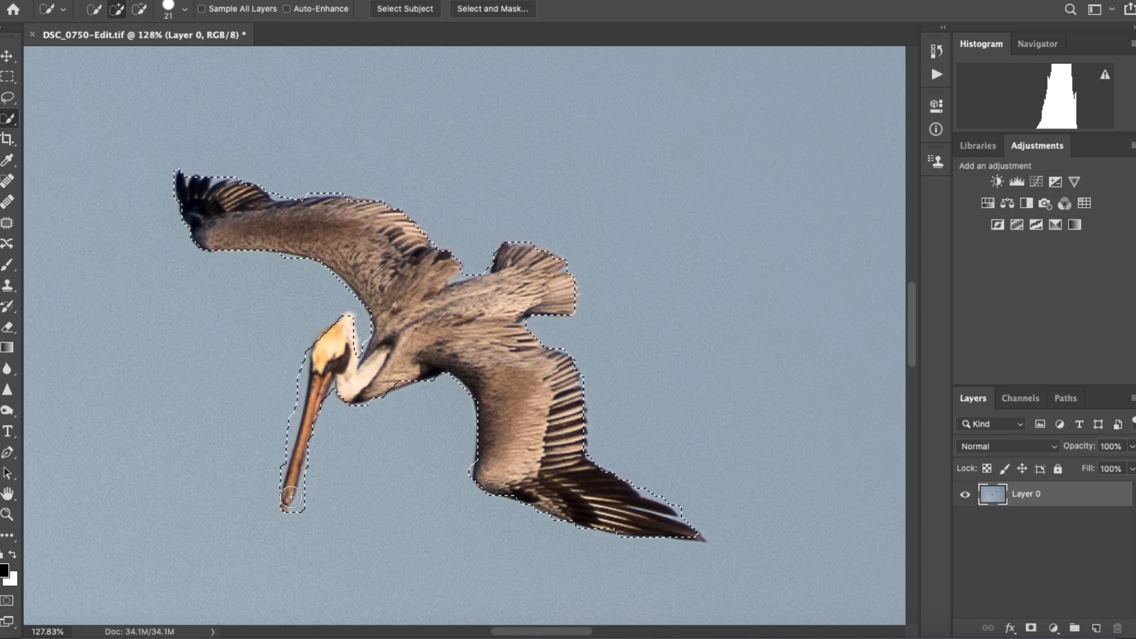
left_click_drag(285, 502, 303, 498)
Refine the selection around the lower pelican's beak, tail and wing tip and copy the bird to a new layer.
key("z")
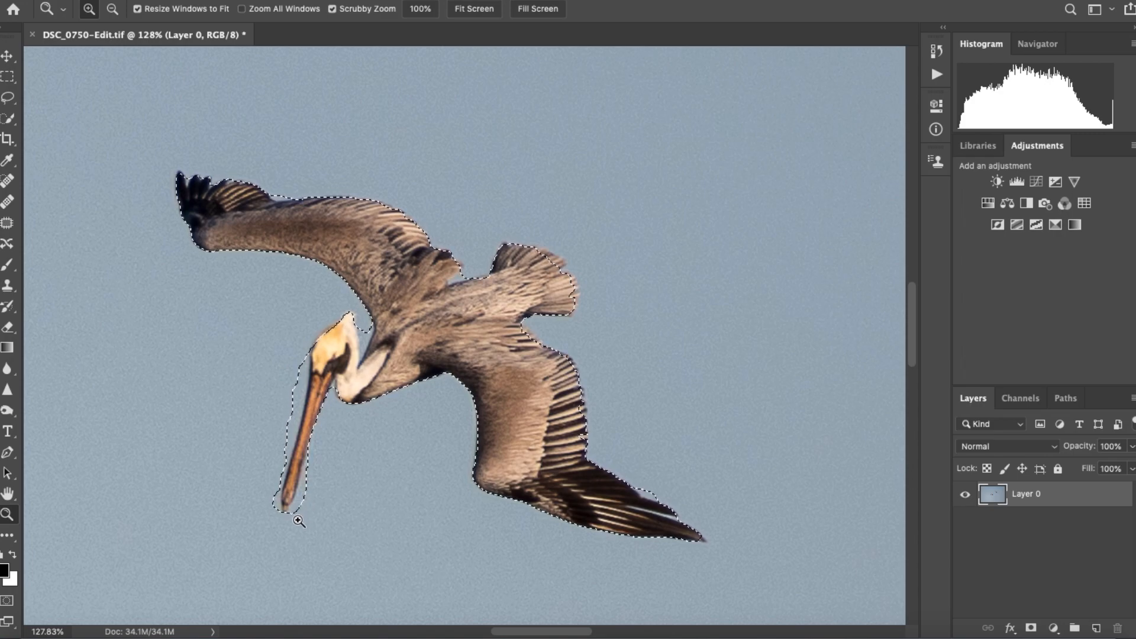
key("w")
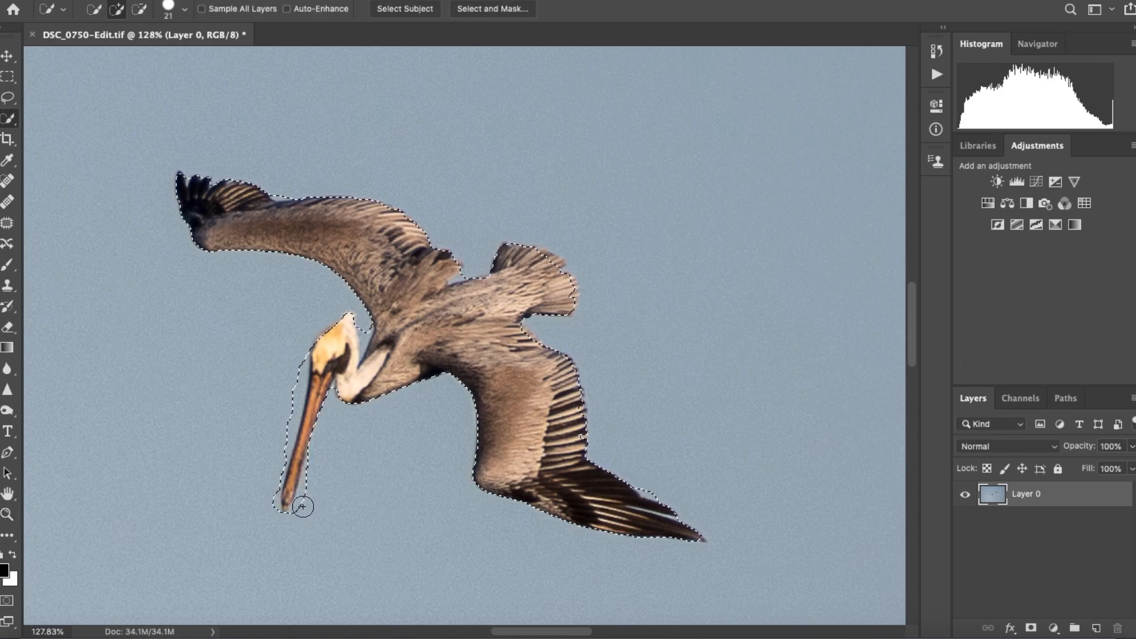
key("alt")
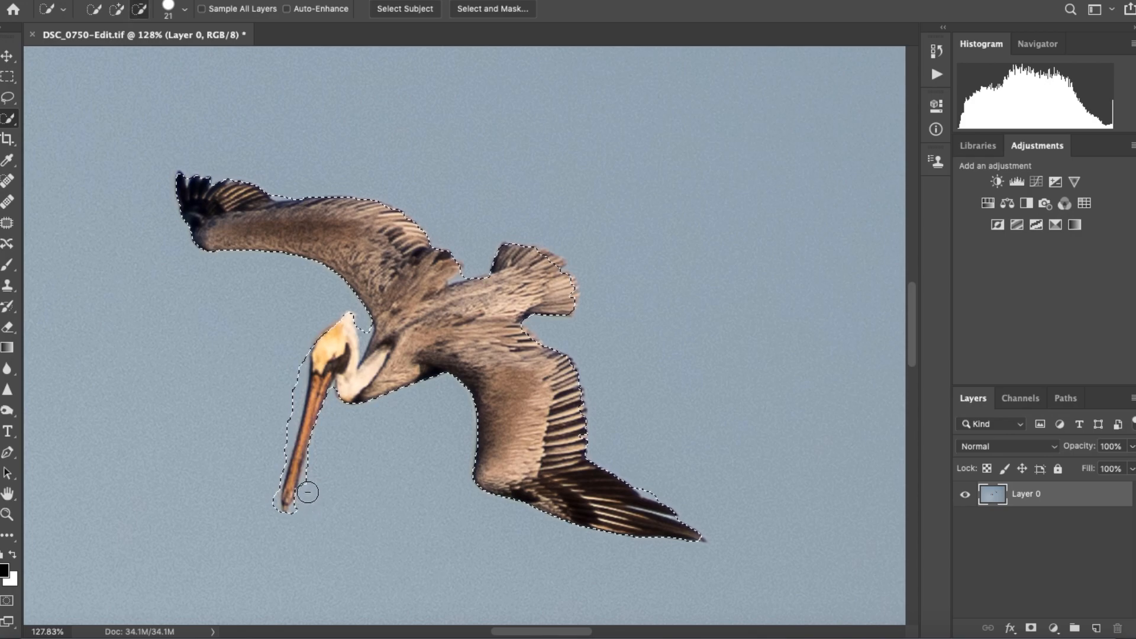
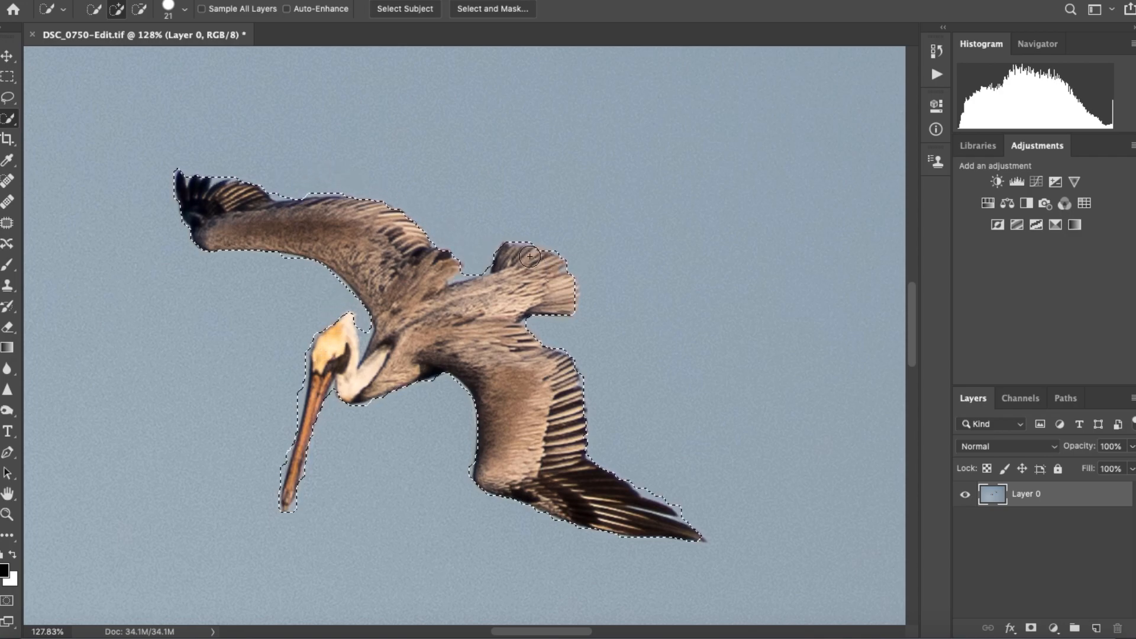
left_click_drag(559, 307, 563, 275)
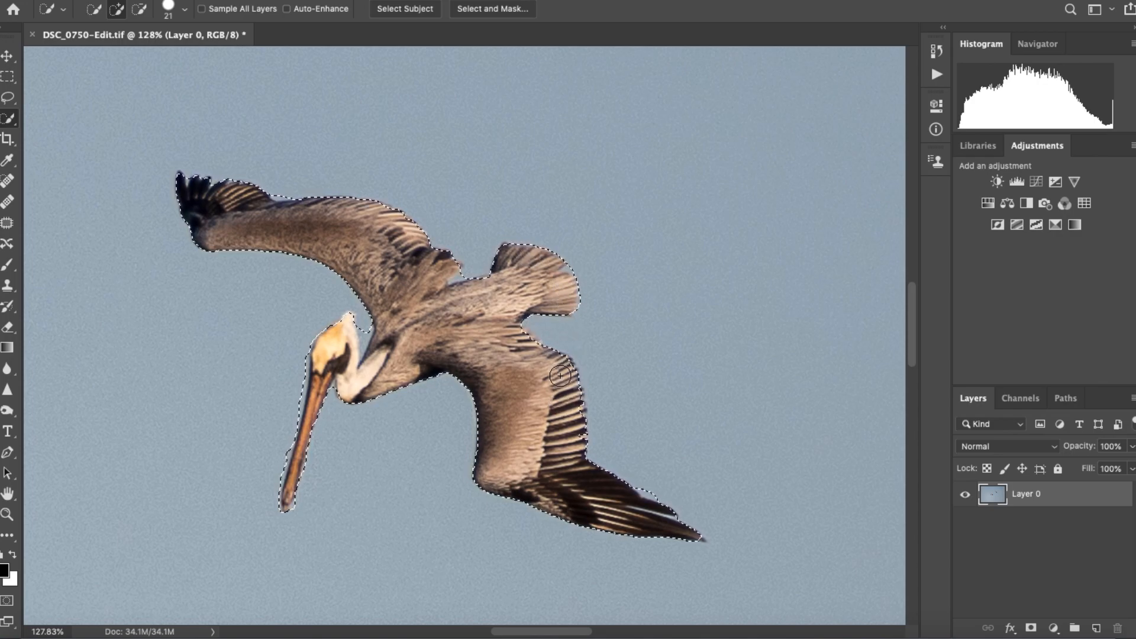
left_click(696, 541)
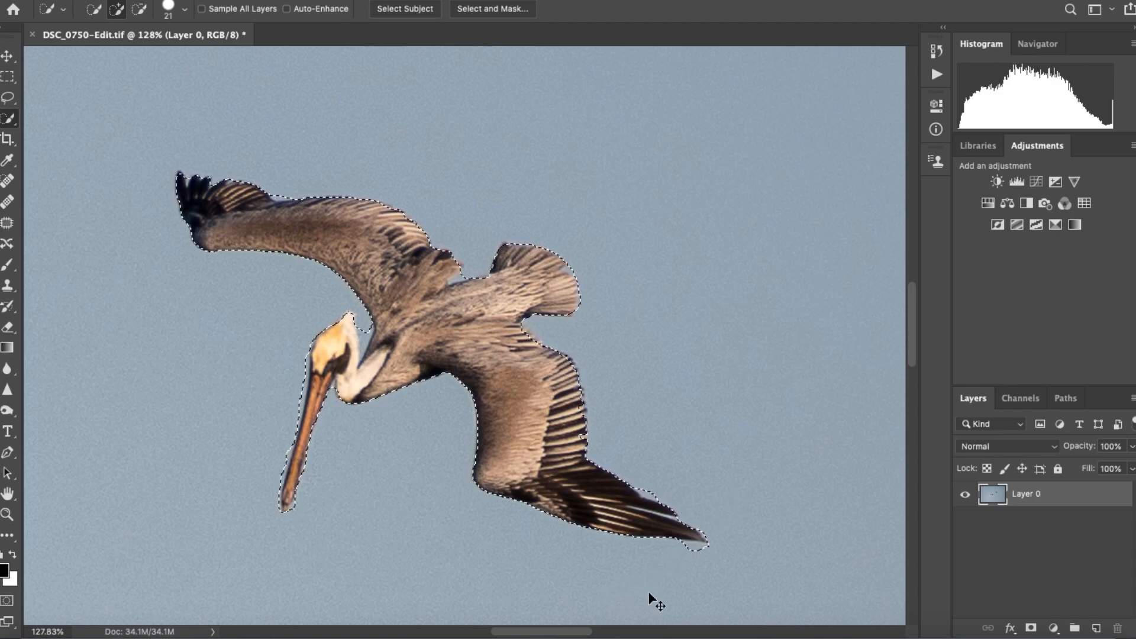
key("ctrl+j")
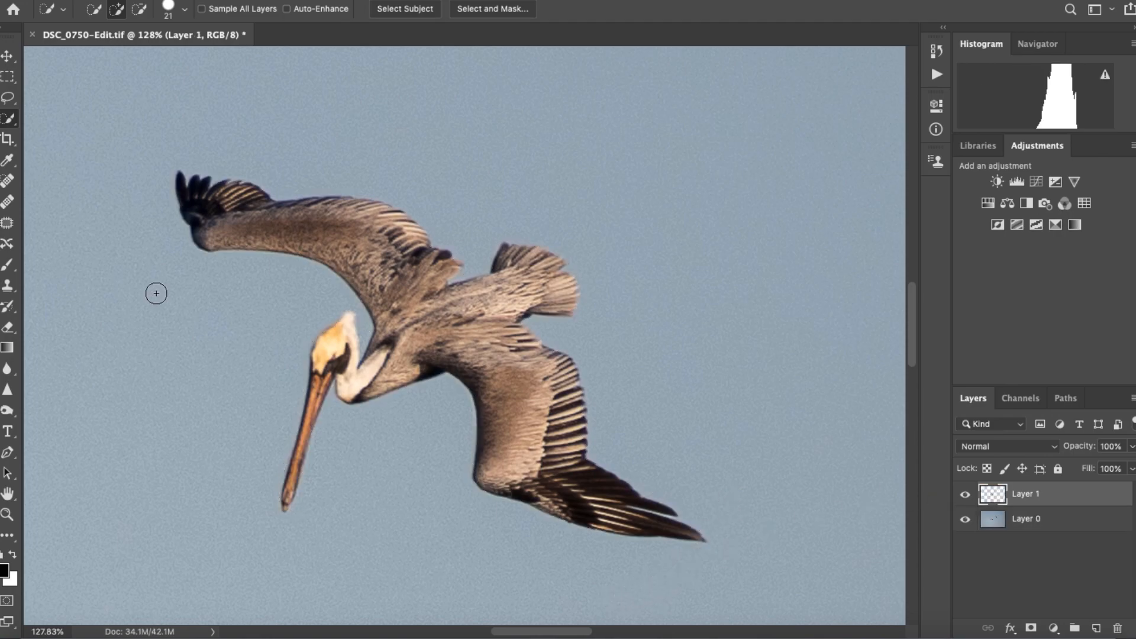
Move the copied pelican down and to the left of the original two birds, extending their diagonal line.
key("v")
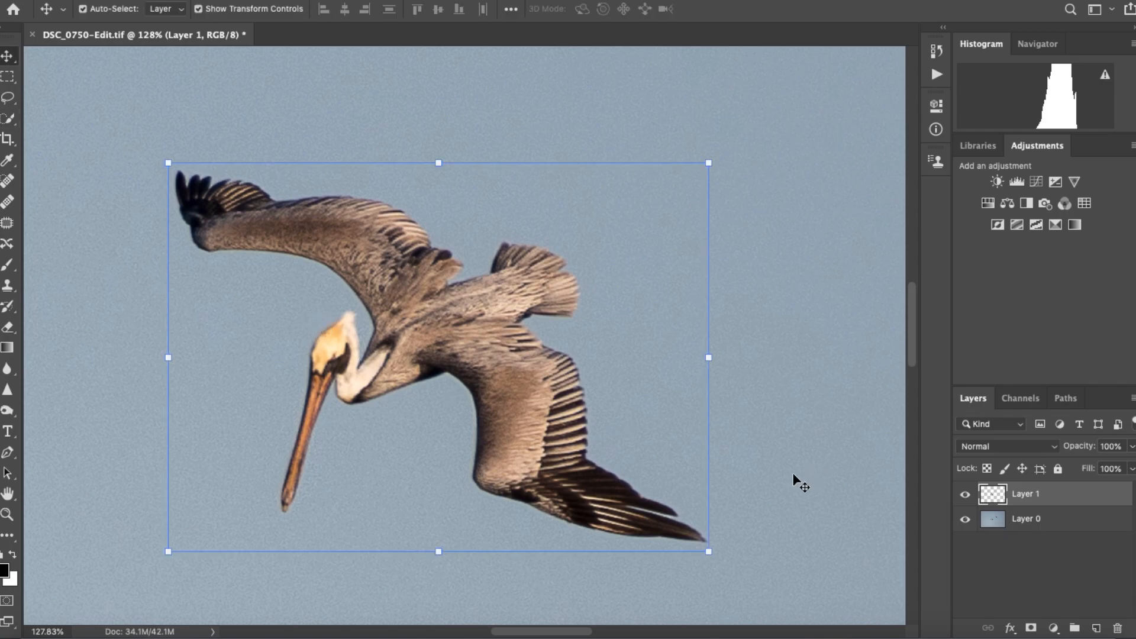
scroll(663, 481, "down", 10)
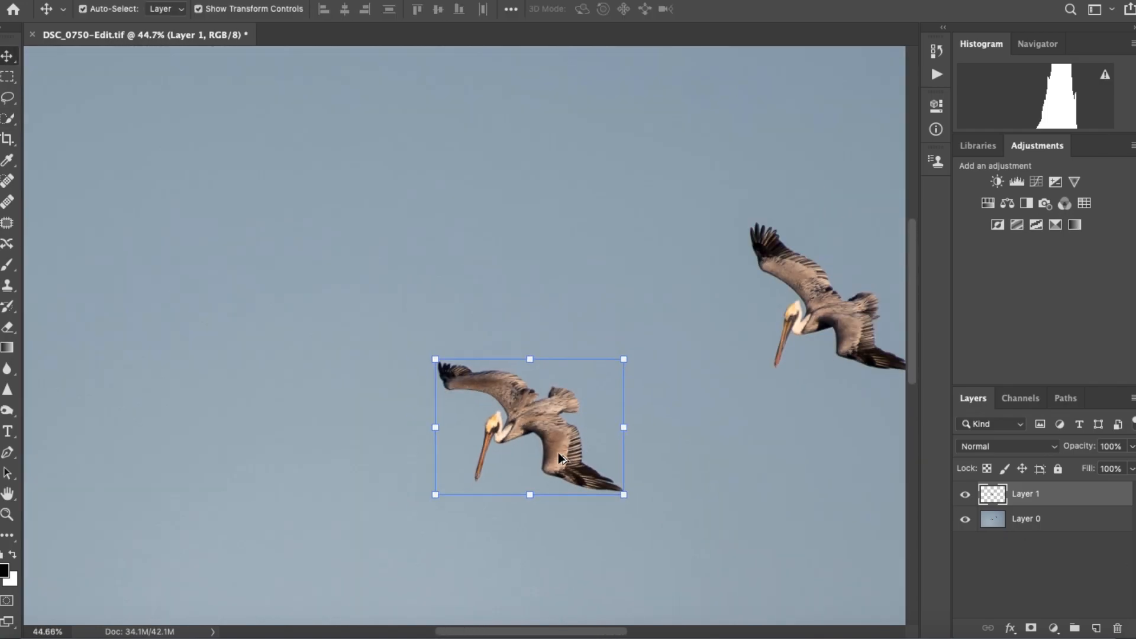
scroll(568, 449, "down", 6)
scroll(446, 381, "up", 3)
left_click_drag(431, 322, 326, 385)
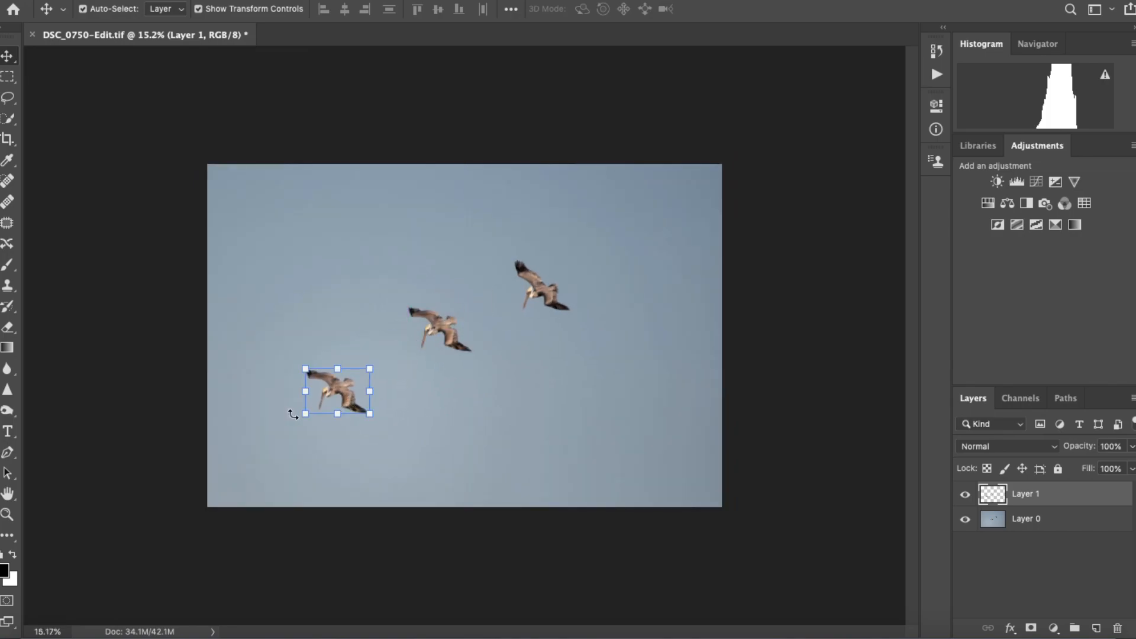
scroll(292, 414, "up", 3)
left_click_drag(263, 427, 261, 424)
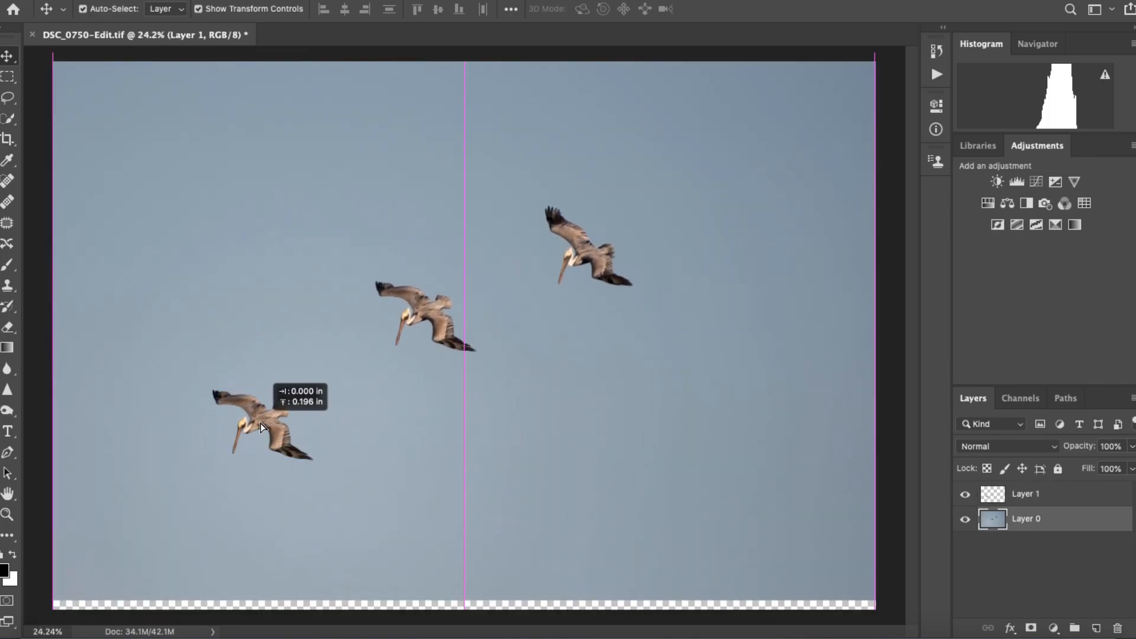
key("super+z")
left_click(272, 421)
mouse_move(272, 424)
left_mouse_down()
mouse_move(251, 406)
mouse_move(275, 415)
left_mouse_up()
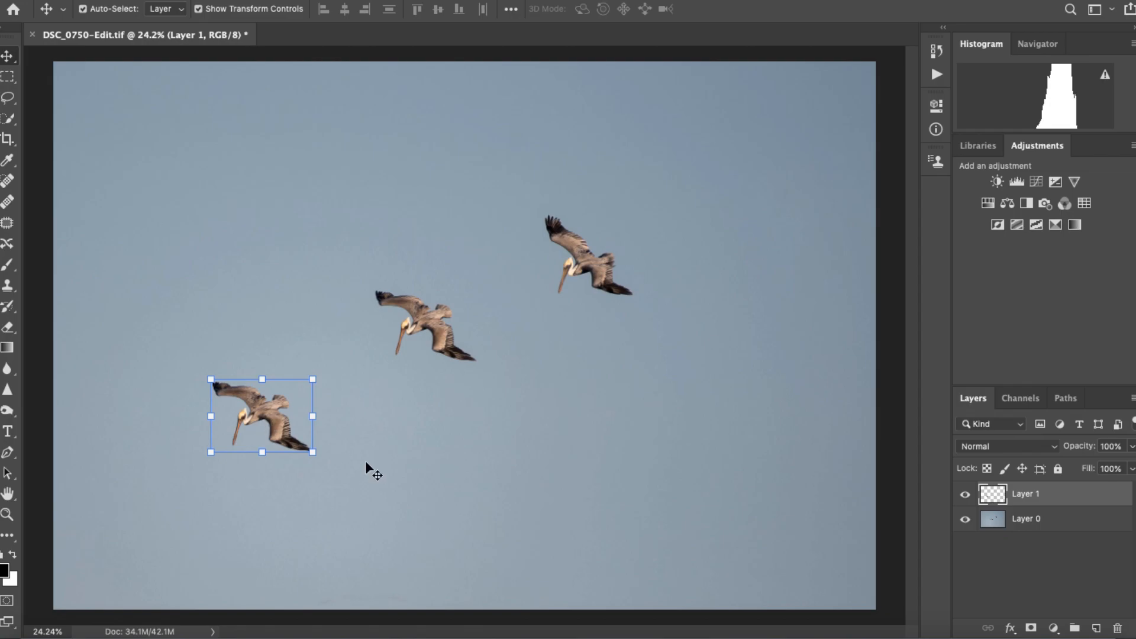
Merge the third pelican's layer into Layer 0.
left_click(1054, 521)
scroll(172, 453, "up", 5)
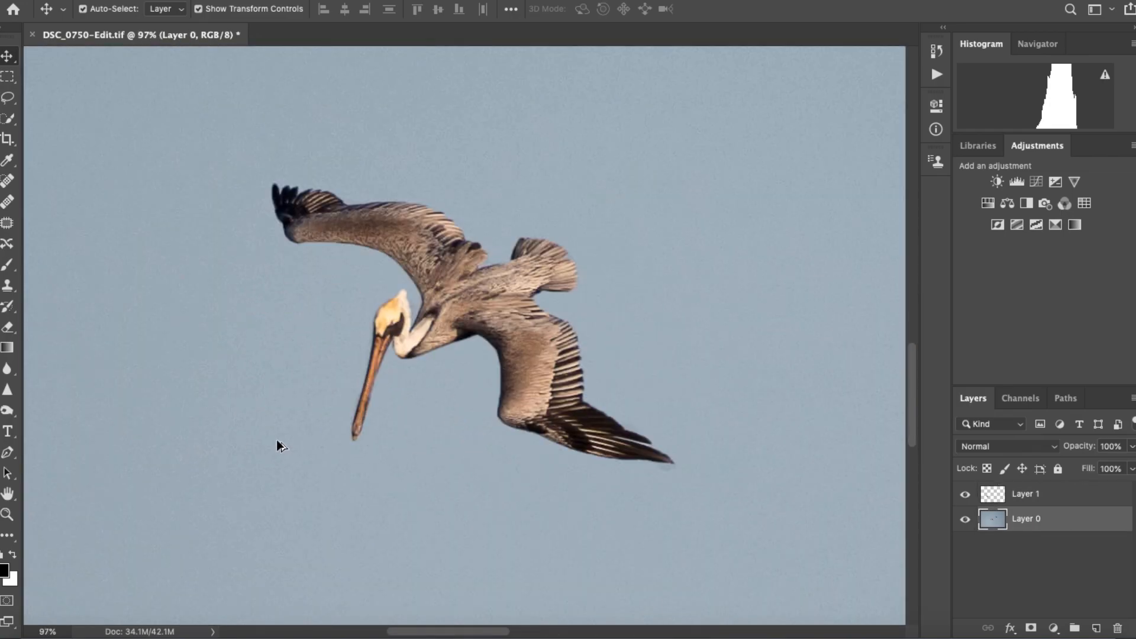
scroll(677, 356, "up", 3)
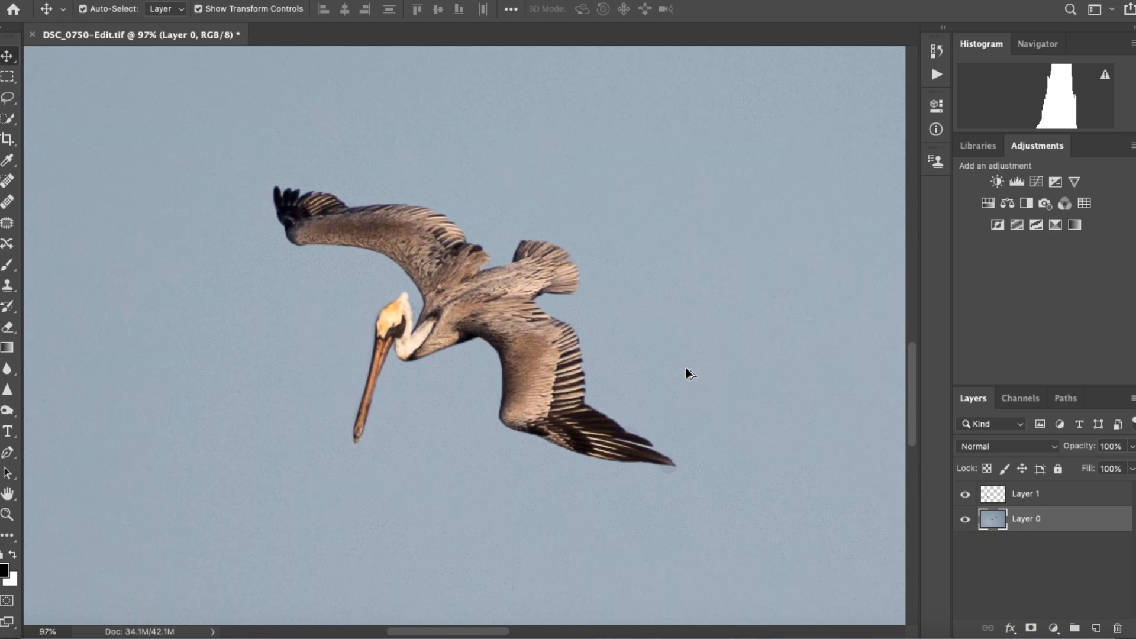
scroll(550, 248, "down", 6)
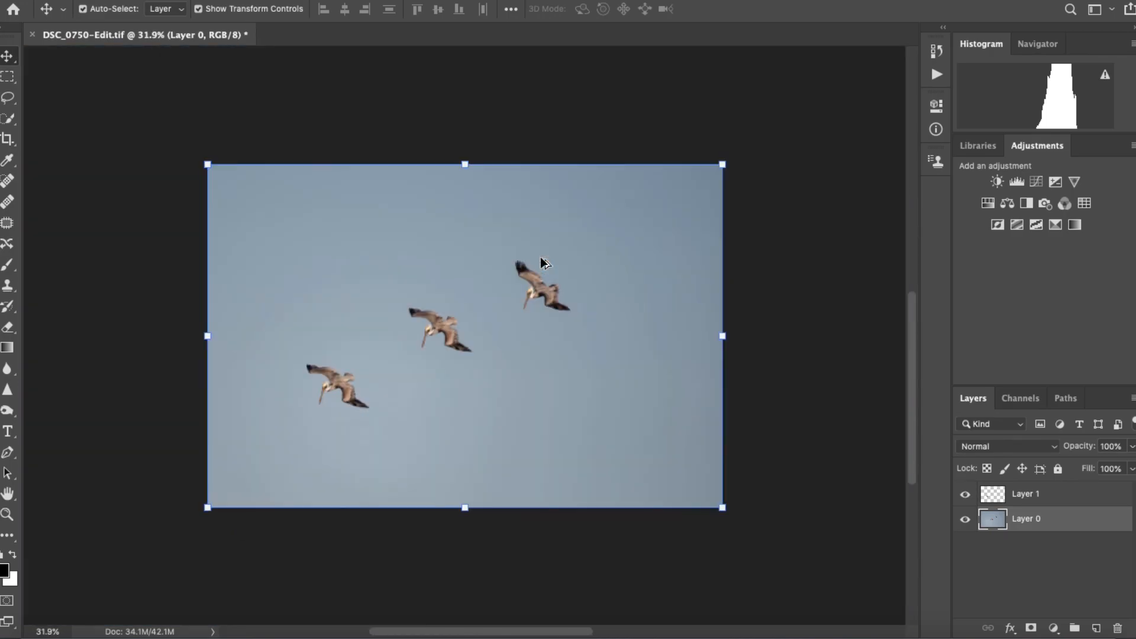
scroll(355, 402, "up", 2)
scroll(208, 448, "down", 8)
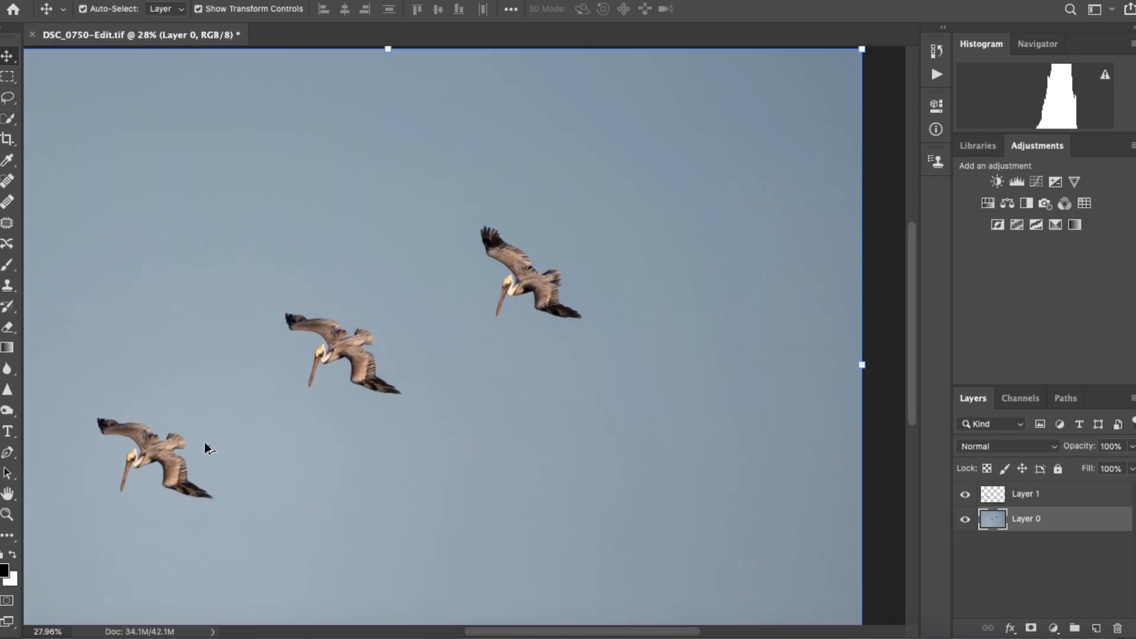
scroll(554, 366, "up", 3)
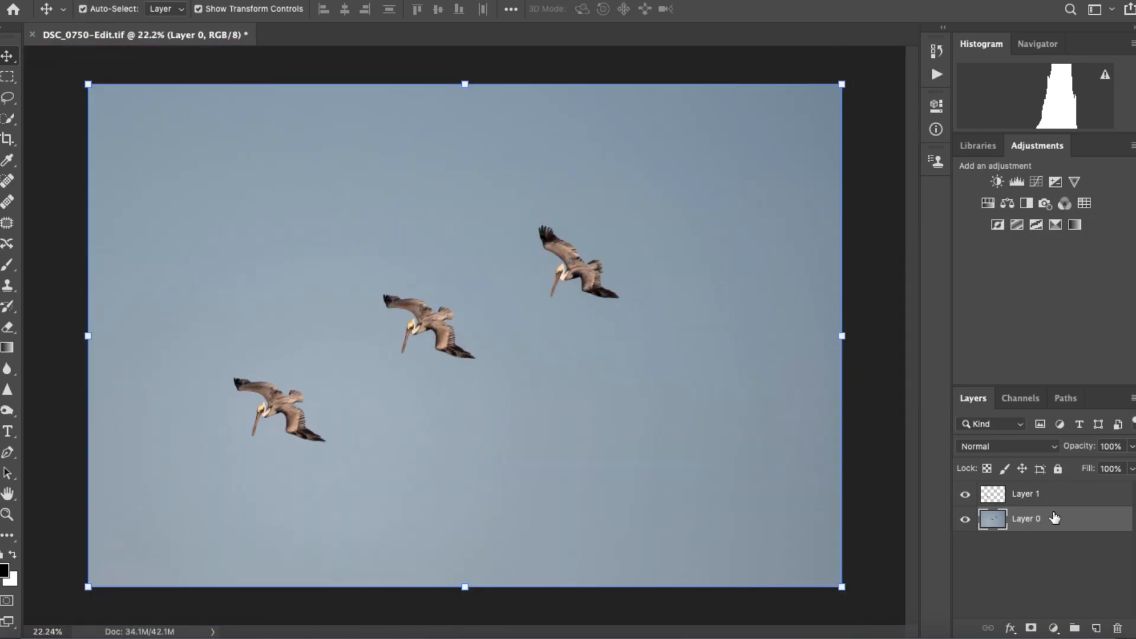
left_click(1040, 500)
key("super+e")
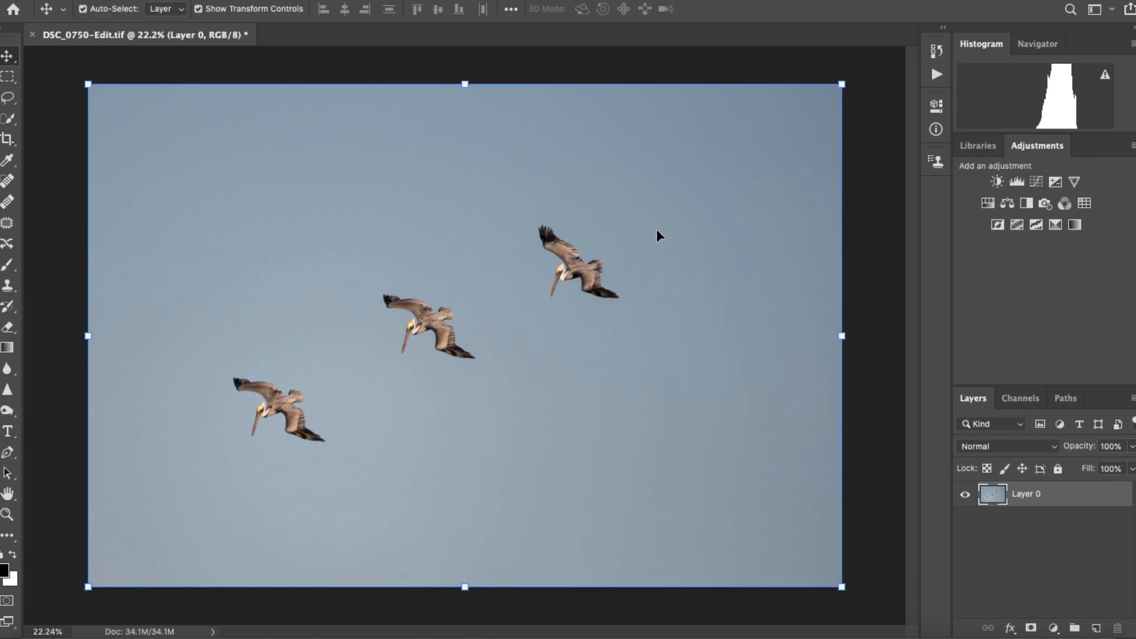
Select the uppermost pelican on Layer 0, including its wings, tail and beak, with the Quick Selection tool.
scroll(619, 253, "up", 3)
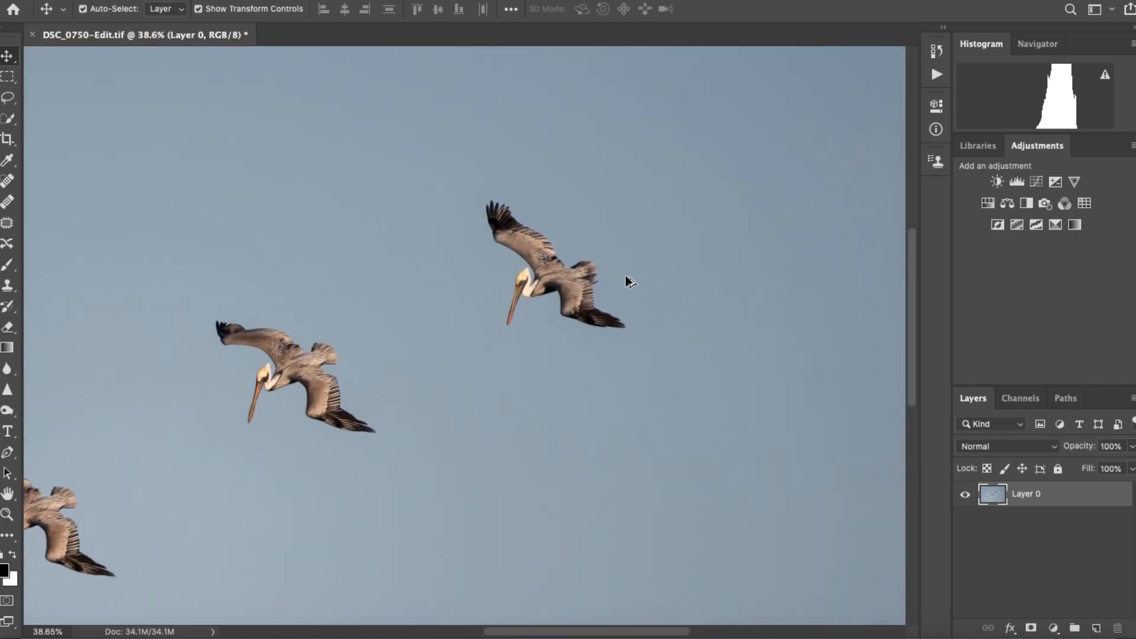
scroll(623, 276, "up", 1)
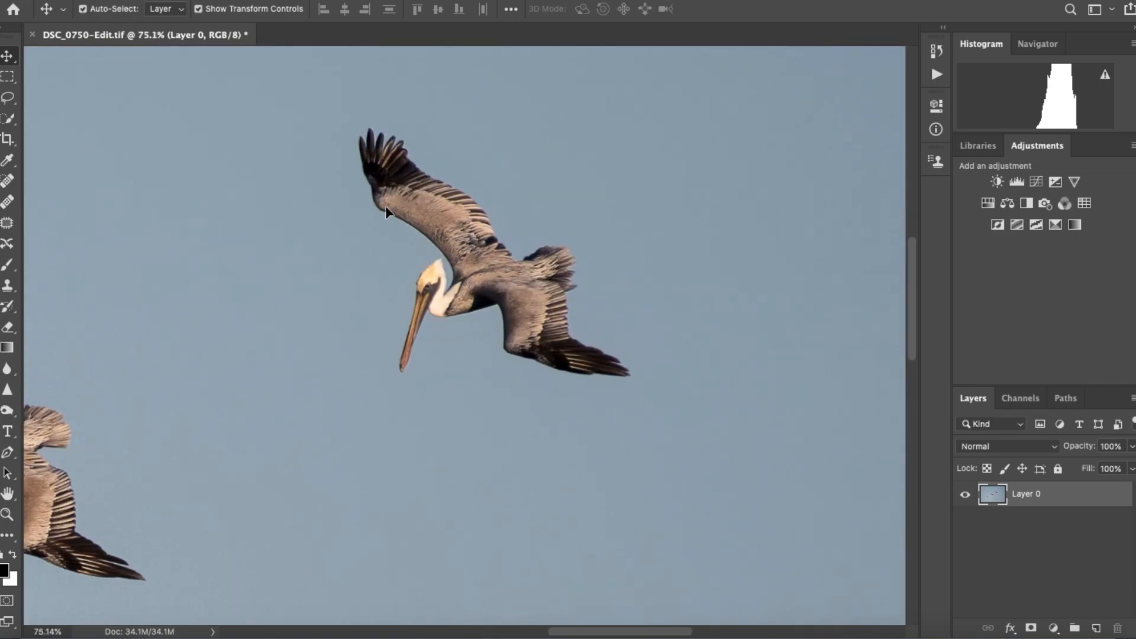
key("w")
scroll(438, 223, "up", 2)
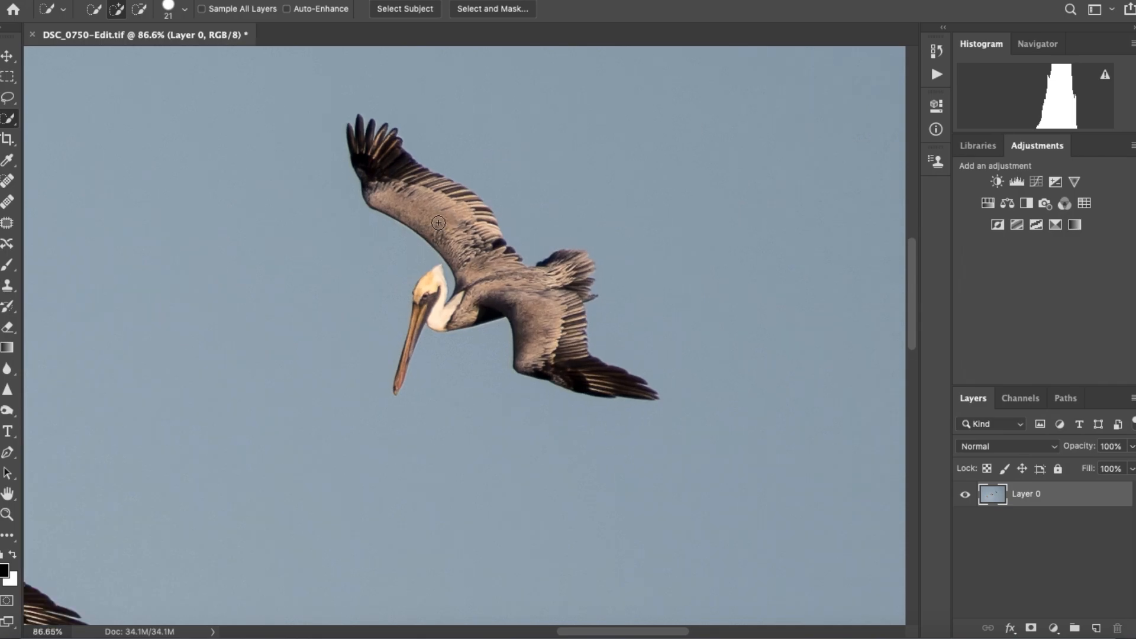
mouse_move(353, 116)
left_mouse_down()
mouse_move(380, 144)
mouse_move(383, 125)
mouse_move(343, 121)
mouse_move(436, 210)
mouse_move(473, 227)
mouse_move(477, 205)
mouse_move(463, 189)
mouse_move(505, 300)
mouse_move(578, 274)
mouse_move(601, 300)
mouse_move(604, 267)
mouse_move(609, 288)
mouse_move(582, 314)
mouse_move(579, 377)
mouse_move(684, 415)
mouse_move(620, 396)
mouse_move(497, 321)
mouse_move(445, 323)
mouse_move(431, 295)
mouse_move(414, 336)
left_mouse_up()
left_click_drag(397, 396, 392, 410)
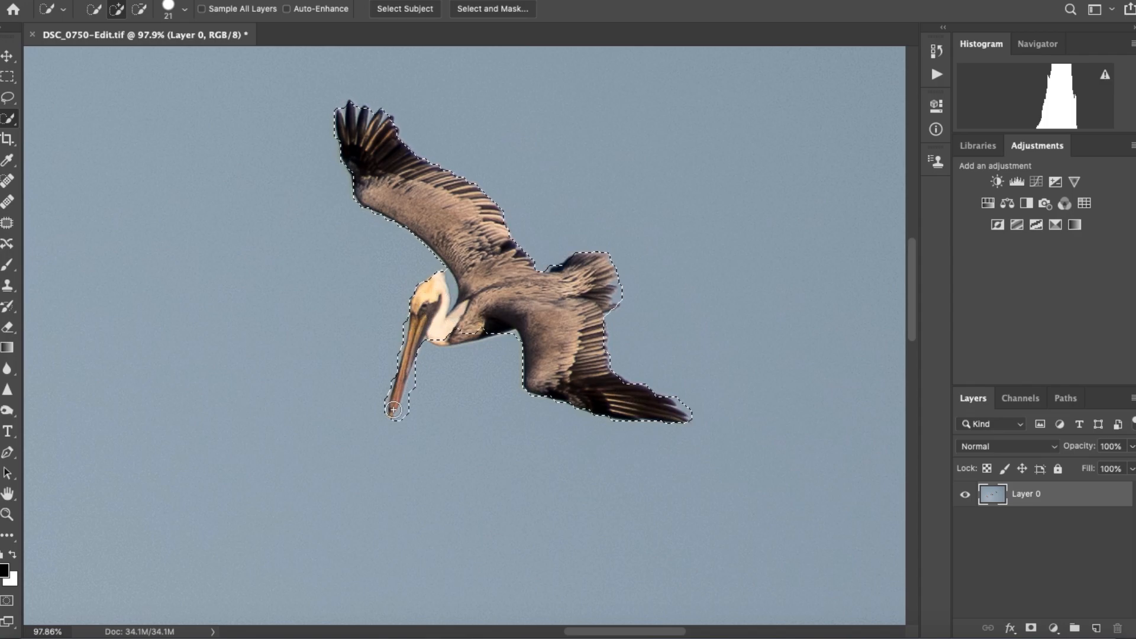
Refine the uppermost pelican's selection around the head and tail and copy the bird to a new layer.
key("alt")
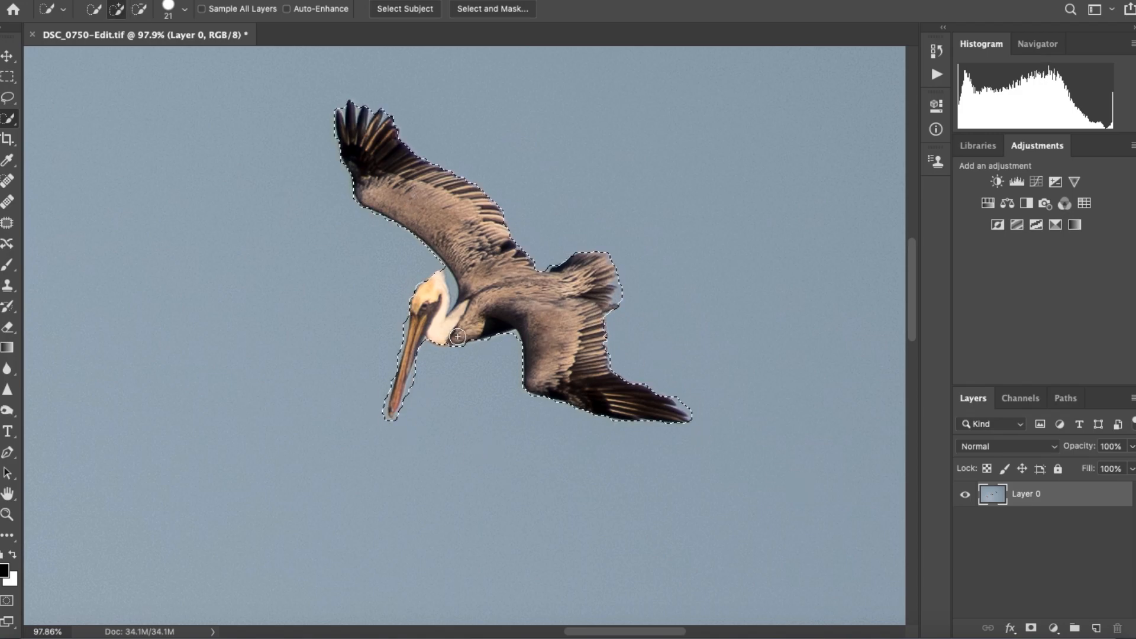
left_click(419, 302)
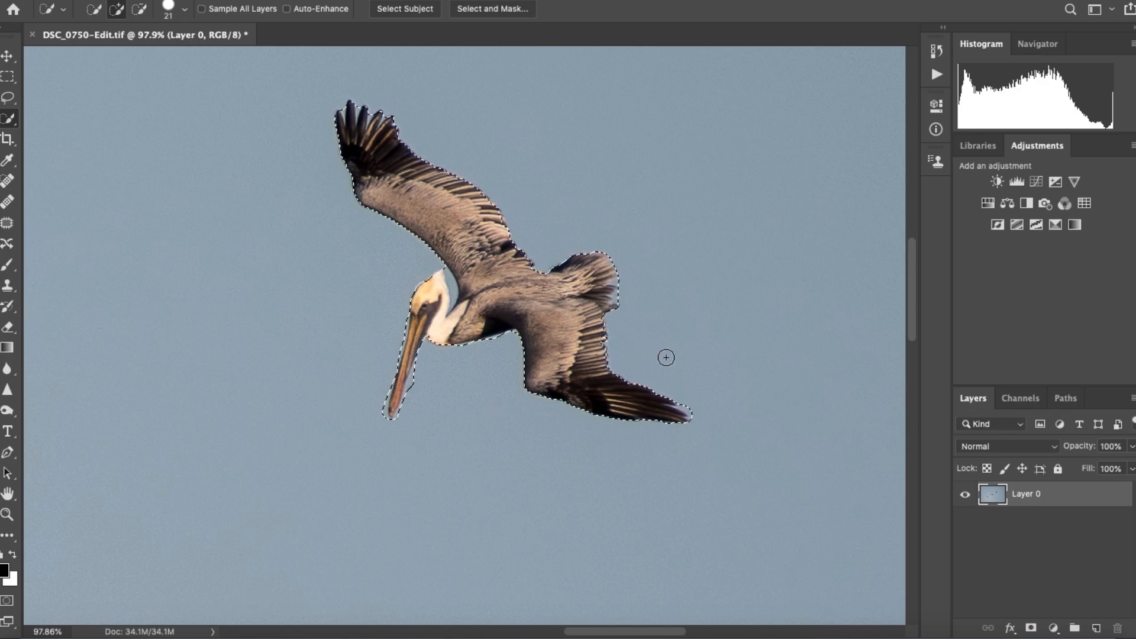
key("ctrl+j")
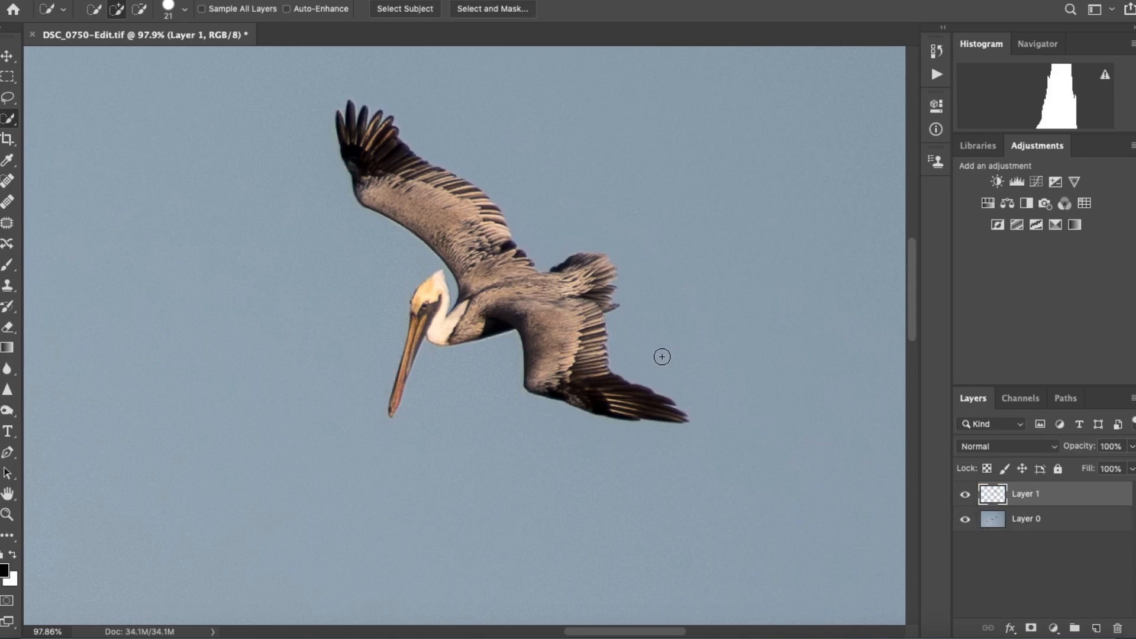
Move the new pelican copy up and to the right of the other three birds, continuing the diagonal line.
key("v")
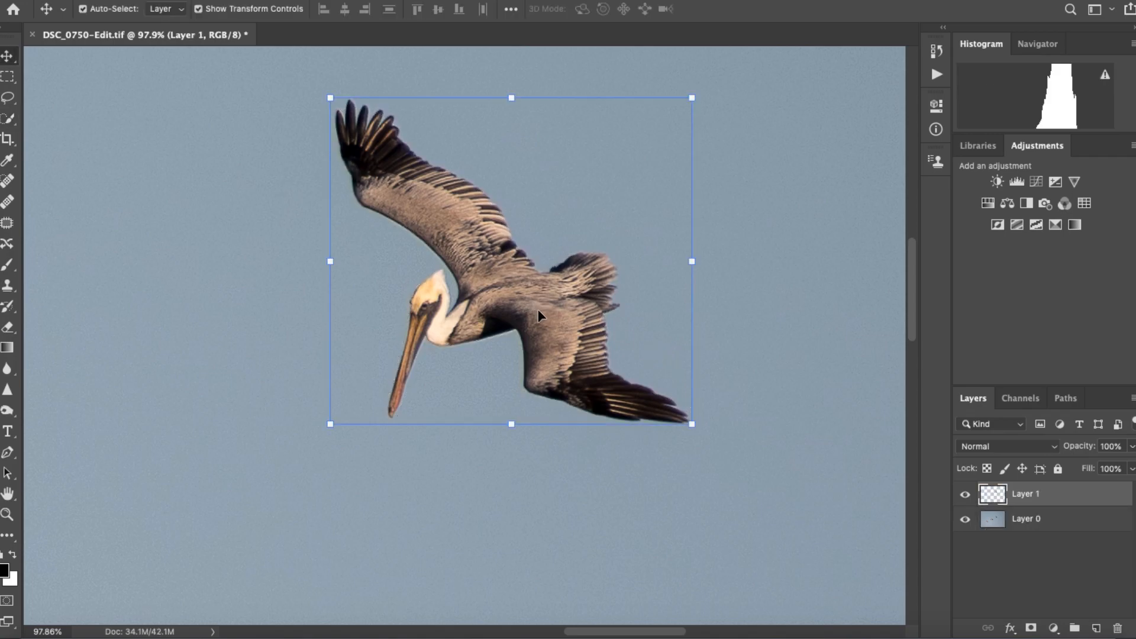
scroll(538, 309, "down", 5)
left_click_drag(537, 310, 752, 213)
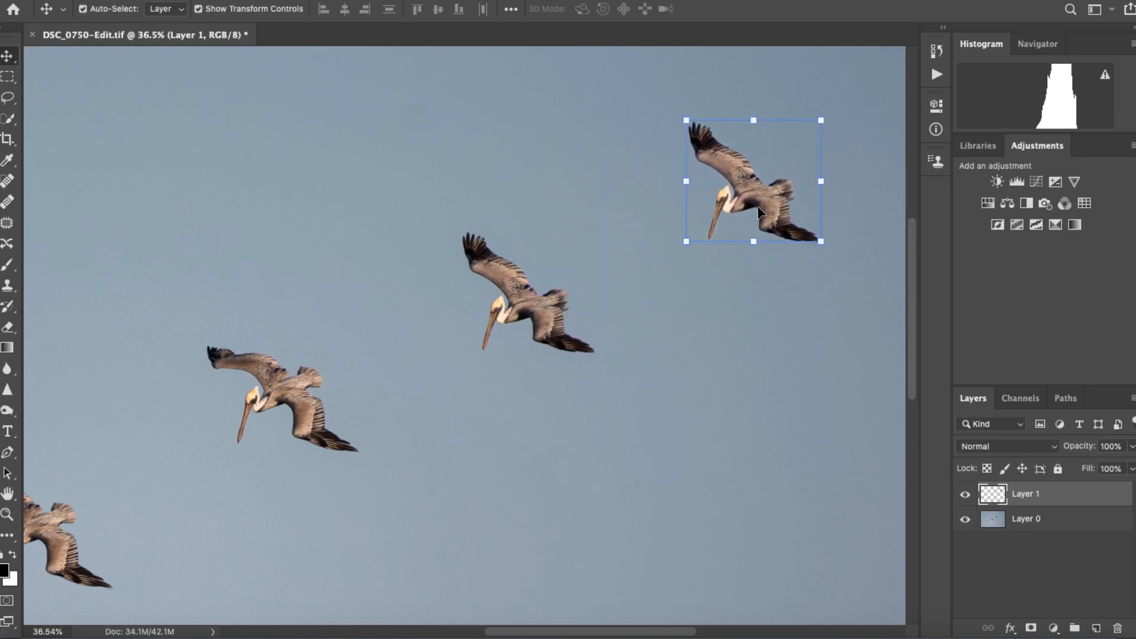
scroll(746, 211, "down", 4)
mouse_move(620, 252)
left_mouse_down()
mouse_move(598, 255)
mouse_move(623, 256)
left_mouse_up()
scroll(406, 364, "up", 5)
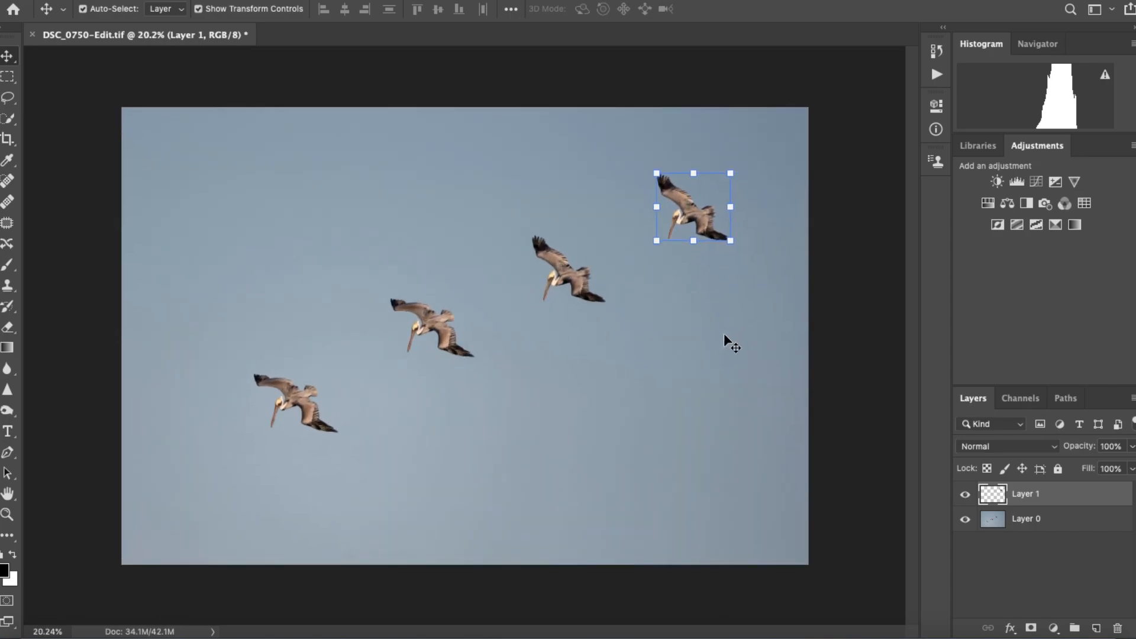
Inspect the edges around the new uppermost pelican's head, beak and wings against the Layer 0 sky.
left_click(1015, 519)
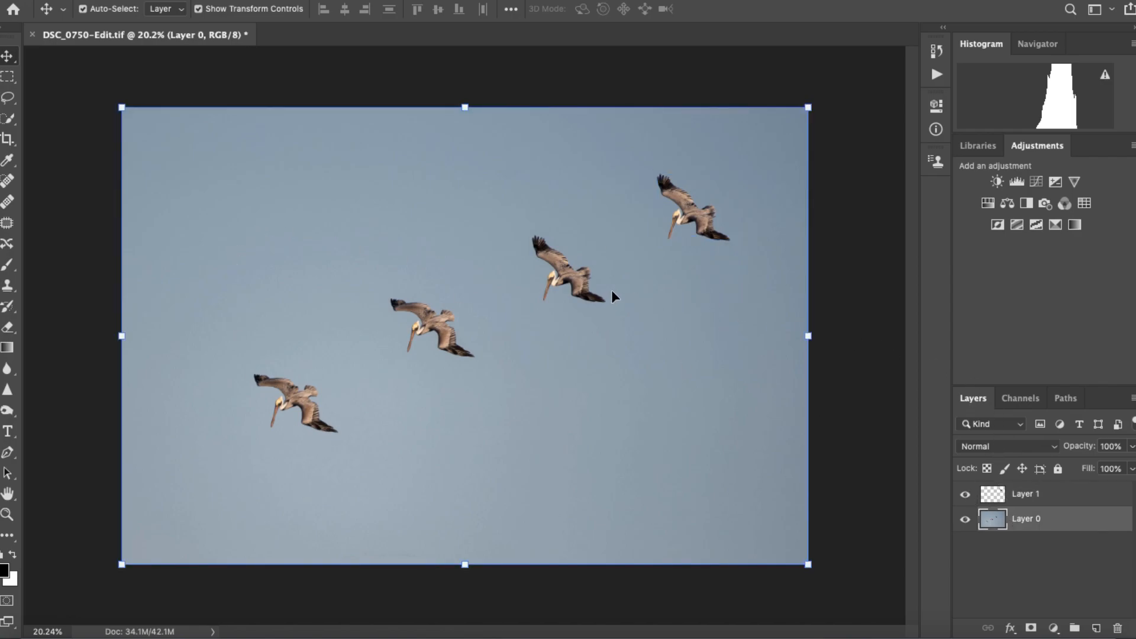
scroll(612, 292, "up", 15)
scroll(701, 208, "down", 5)
left_click_drag(709, 183, 574, 378)
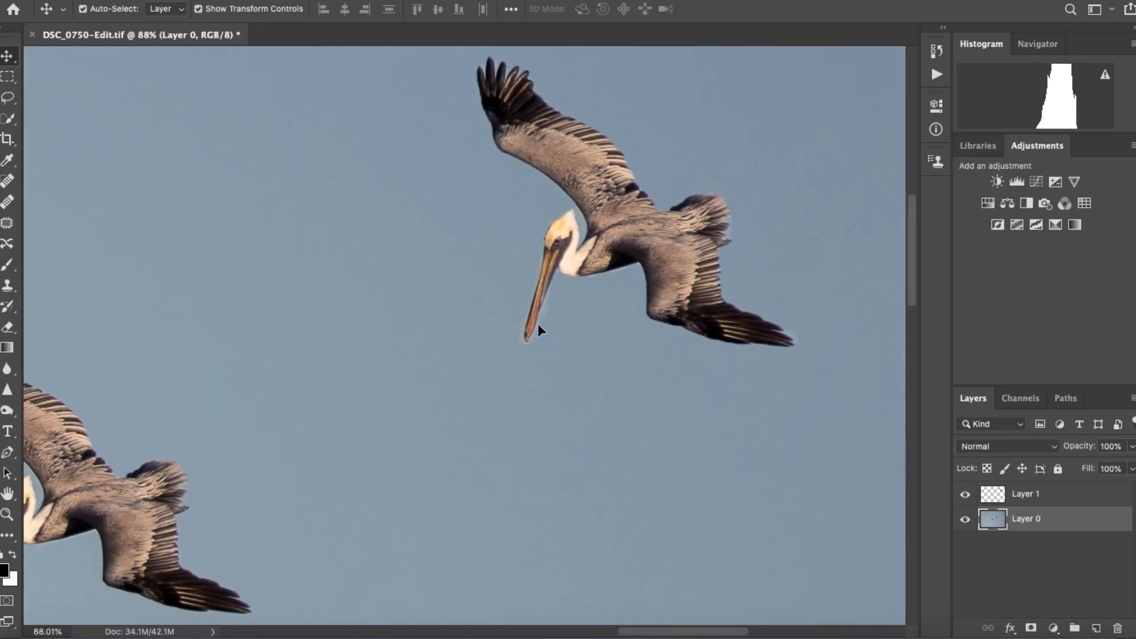
scroll(764, 228, "up", 5)
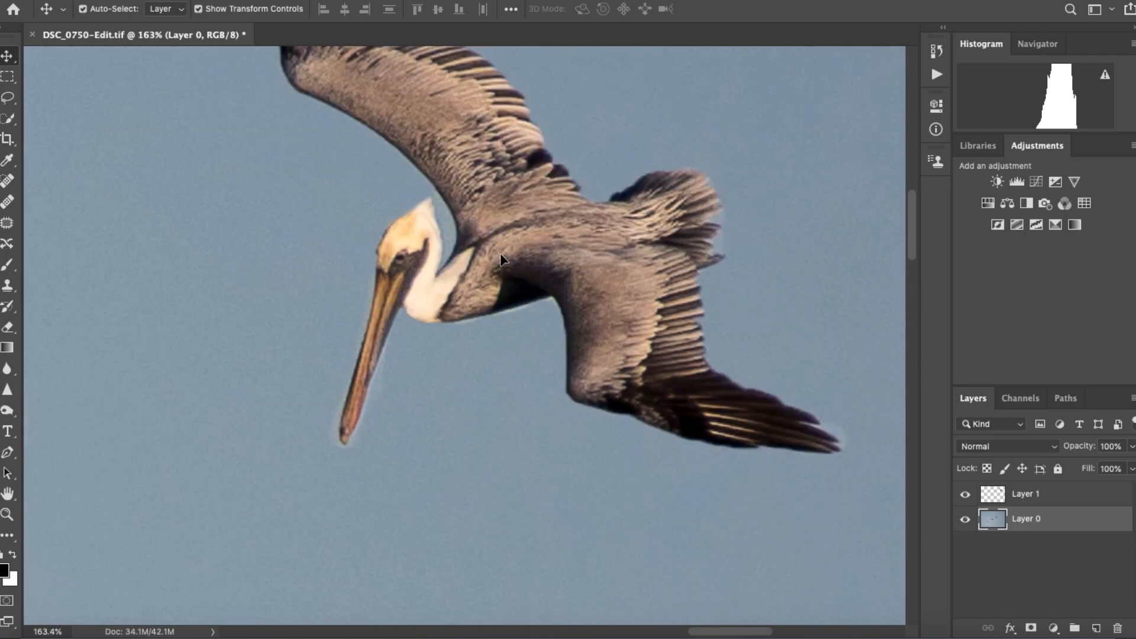
Try erasing across the uppermost pelican's lower wing on Layer 1 with a size 8 Eraser brush, and undo the strokes.
key("e")
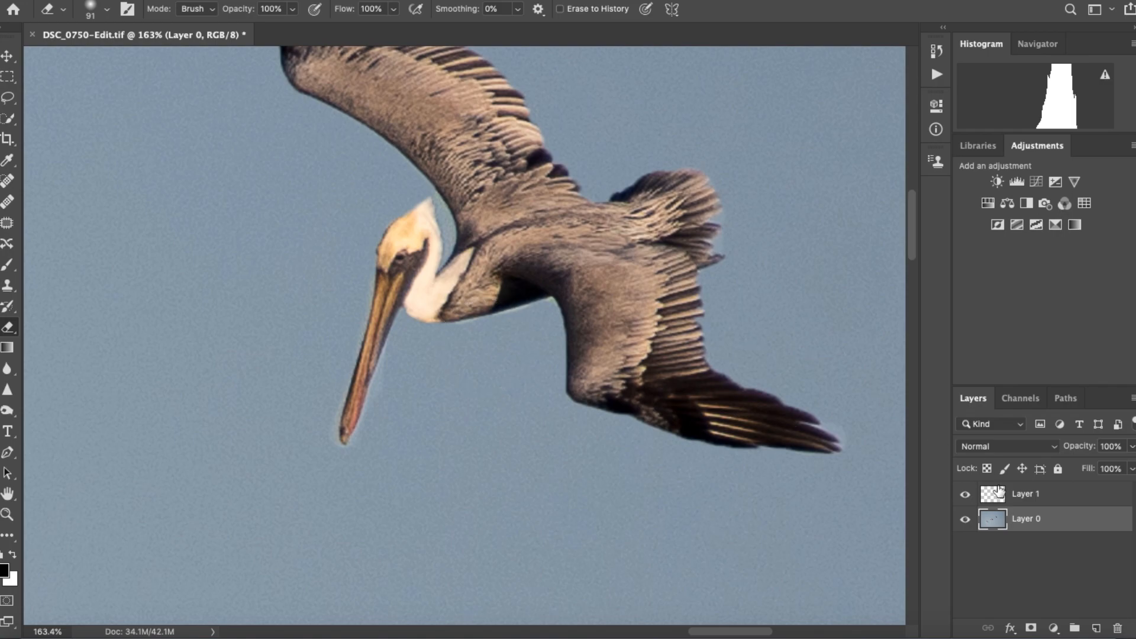
left_click(1035, 497)
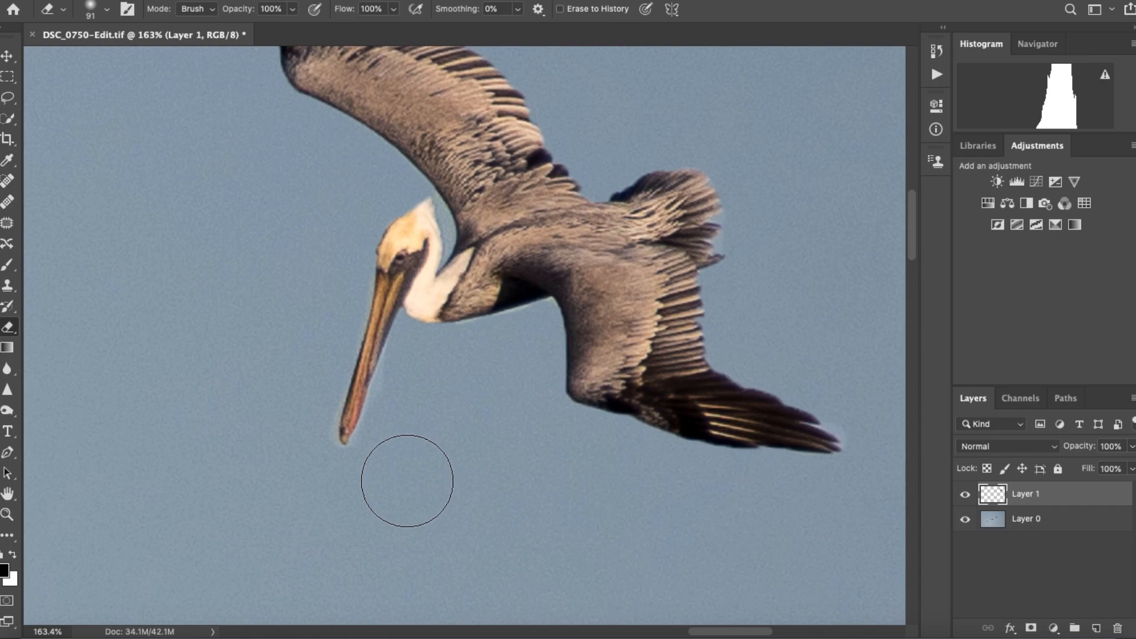
mouse_move(406, 482)
left_mouse_down()
mouse_move(352, 497)
mouse_move(414, 488)
mouse_move(405, 503)
left_mouse_up()
scroll(381, 403, "up", 3)
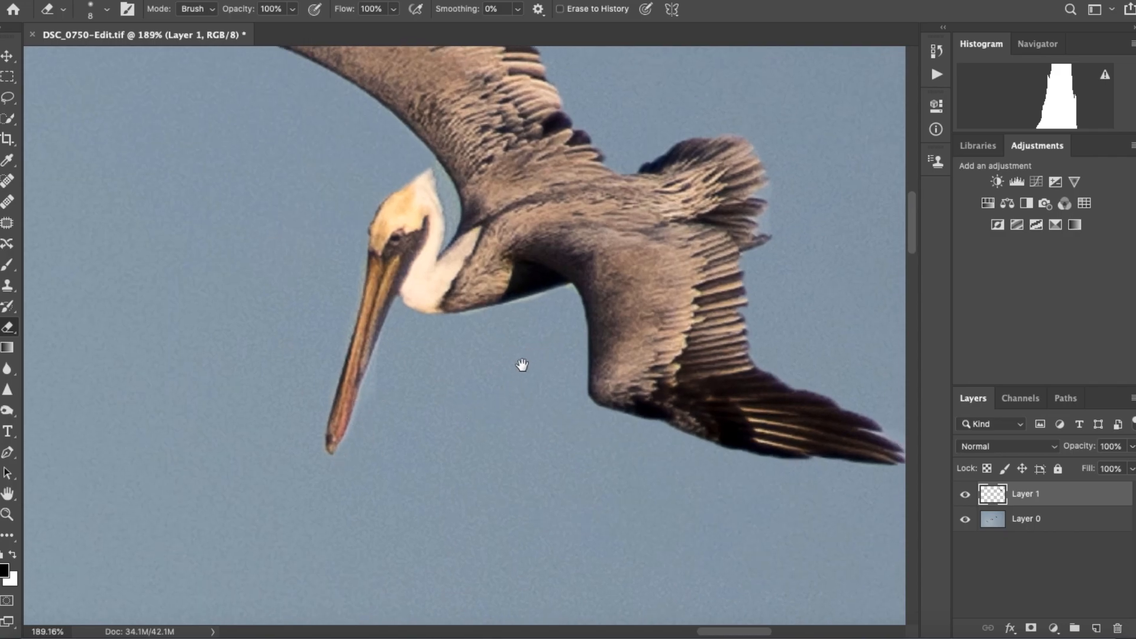
left_click_drag(520, 365, 380, 460)
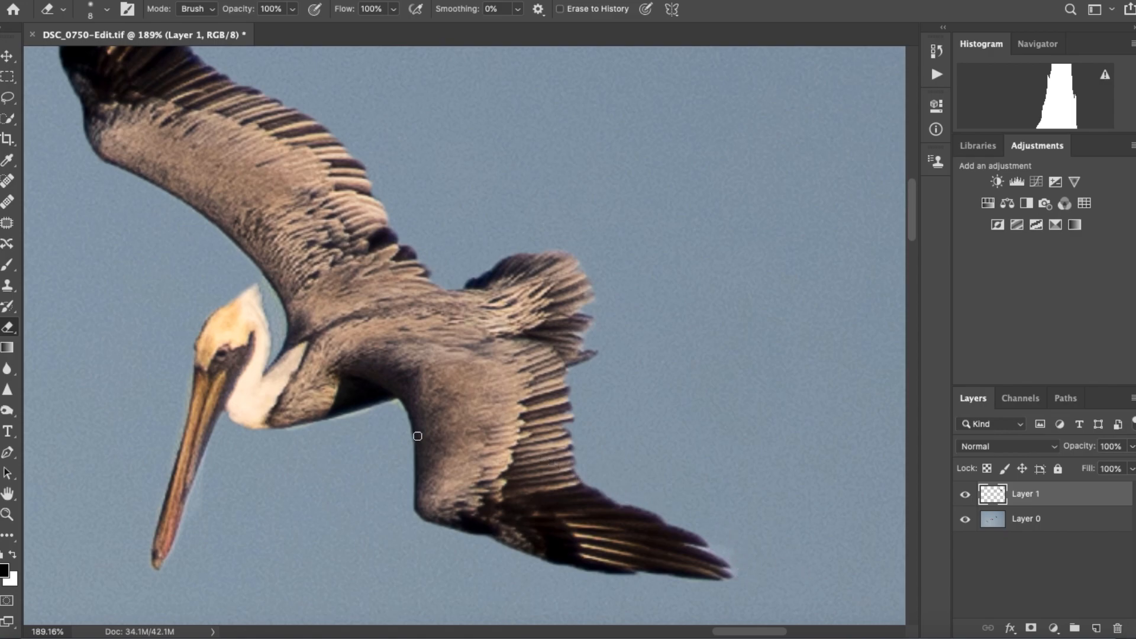
left_click_drag(417, 436, 577, 477)
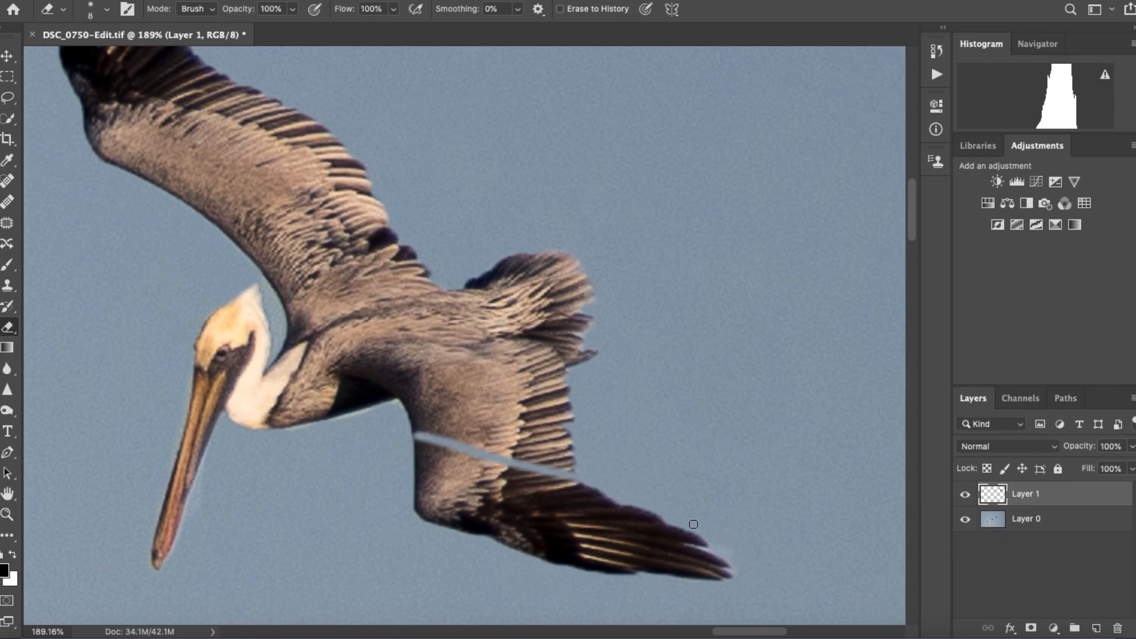
key("super+z")
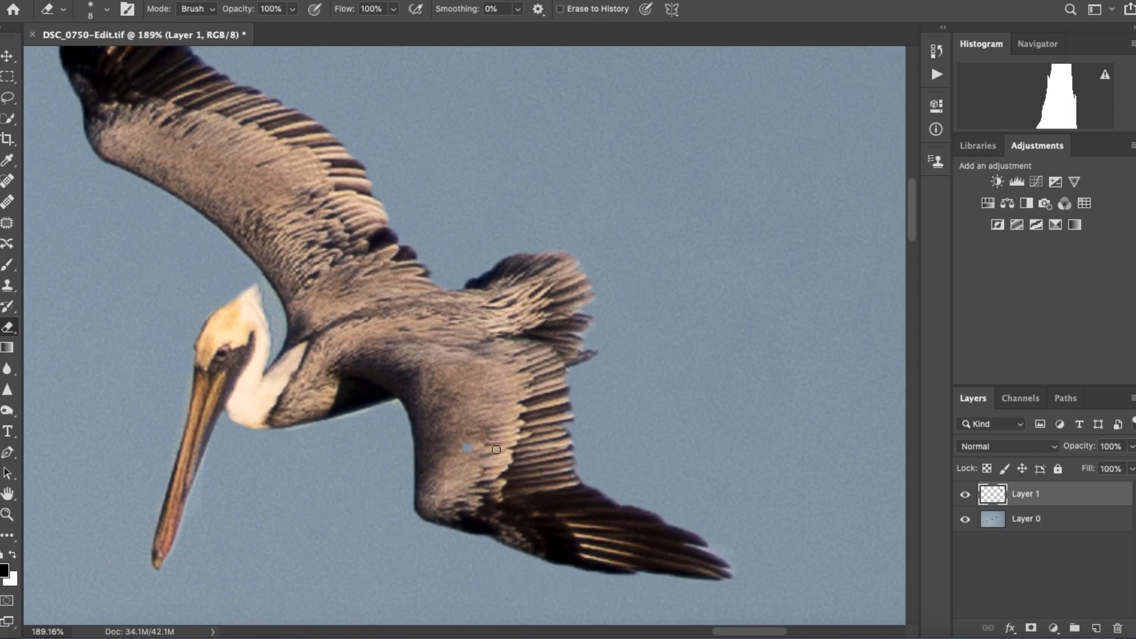
left_click_drag(495, 450, 547, 461)
key("super+z")
Examine the uppermost pelican's upper wing and tail edges, and review the whole composition of four birds.
left_click_drag(676, 464, 941, 603)
left_click_drag(736, 521, 1003, 625)
left_click_drag(553, 302, 259, 185)
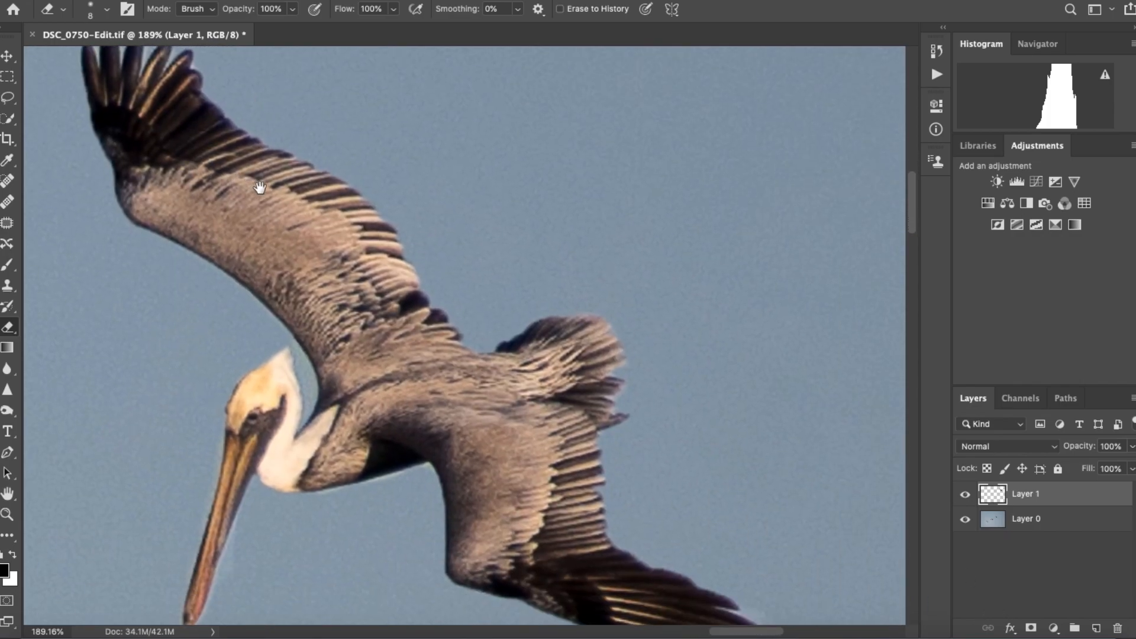
key("super+0")
scroll(467, 408, "down", 1)
scroll(488, 401, "up", 3)
scroll(489, 401, "down", 1)
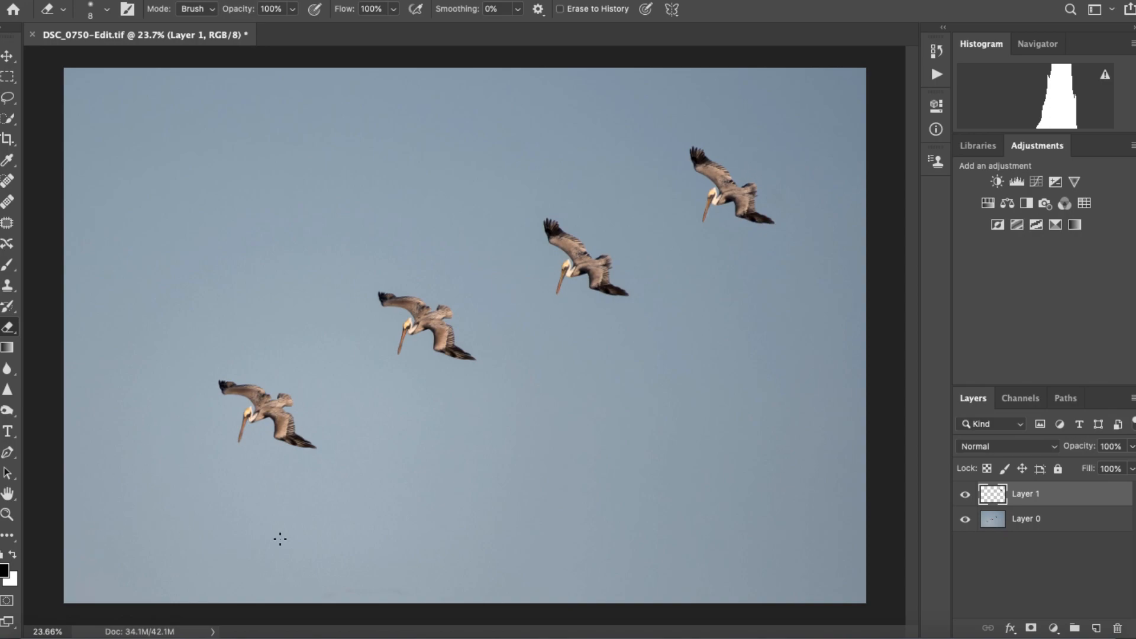
Crop the image slightly tighter on all sides around the diagonal line of four pelicans.
left_click(9, 139)
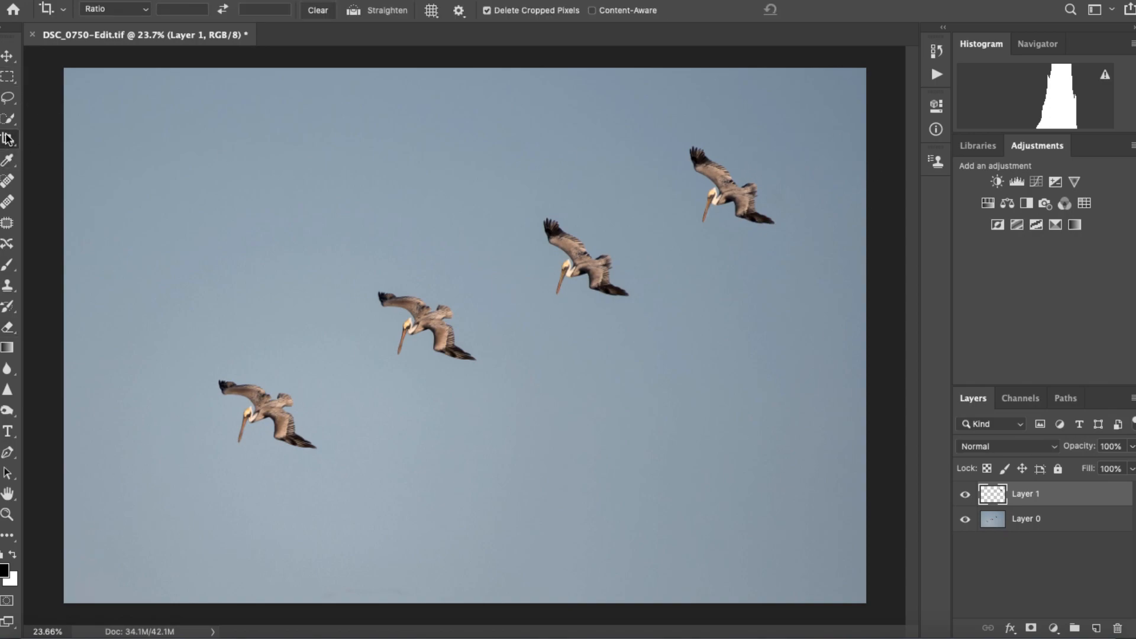
mouse_move(59, 603)
left_mouse_down()
mouse_move(76, 600)
mouse_move(32, 611)
mouse_move(64, 604)
left_mouse_up()
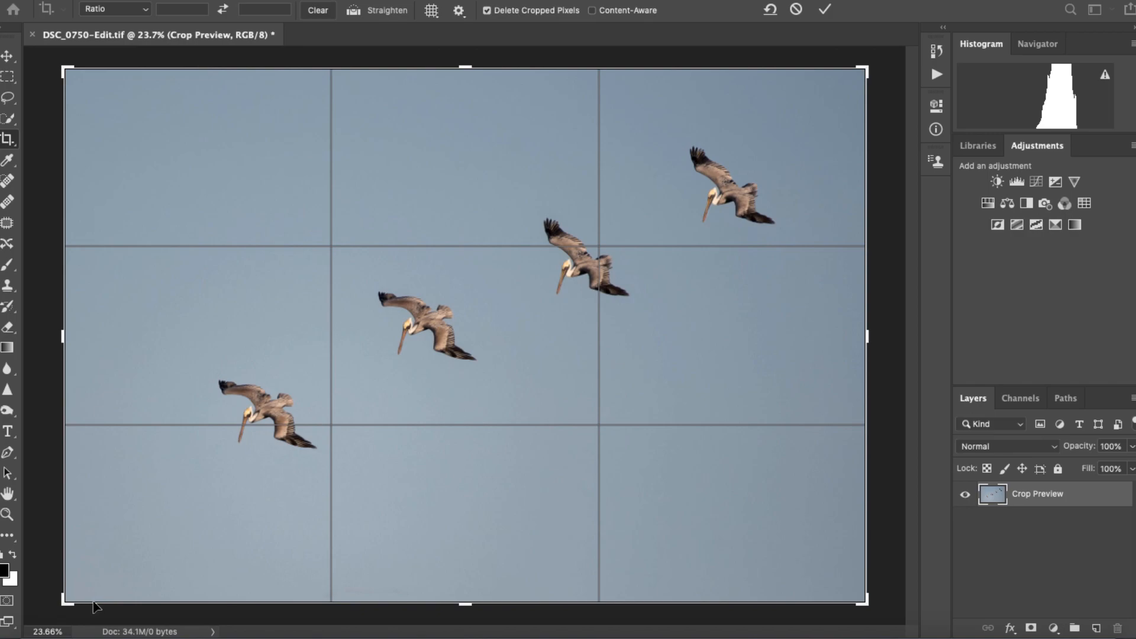
left_click_drag(59, 600, 89, 582)
key("Return")
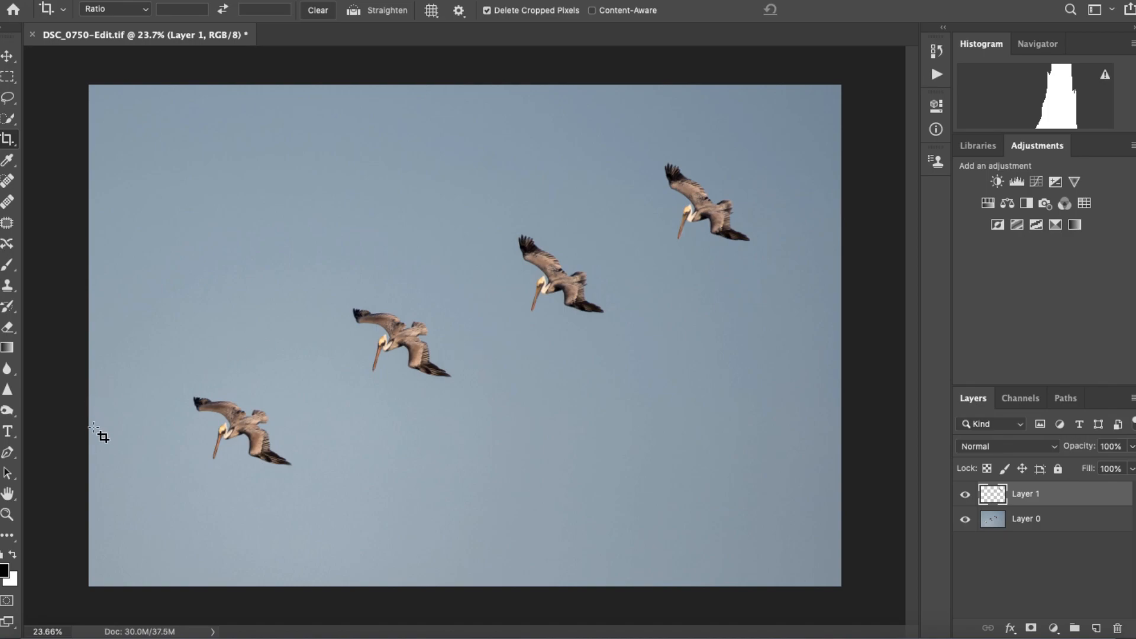
Merge the fourth pelican's layer into Layer 0 and bring up the file export options.
scroll(258, 388, "up", 3)
scroll(221, 425, "down", 3)
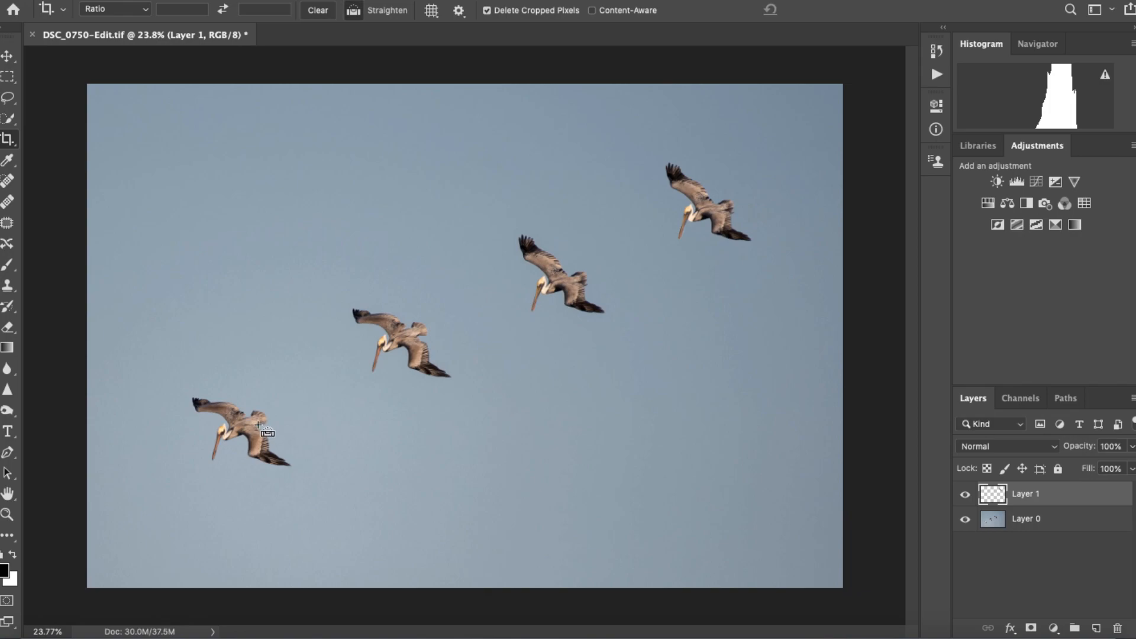
key("ctrl+z")
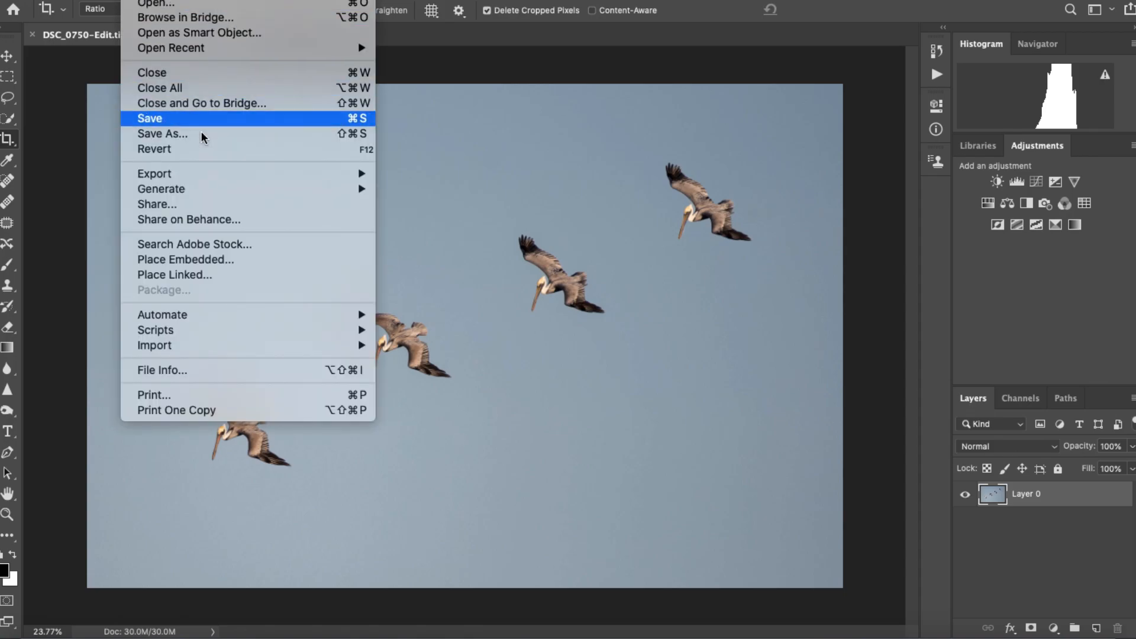
mouse_move(194, 174)
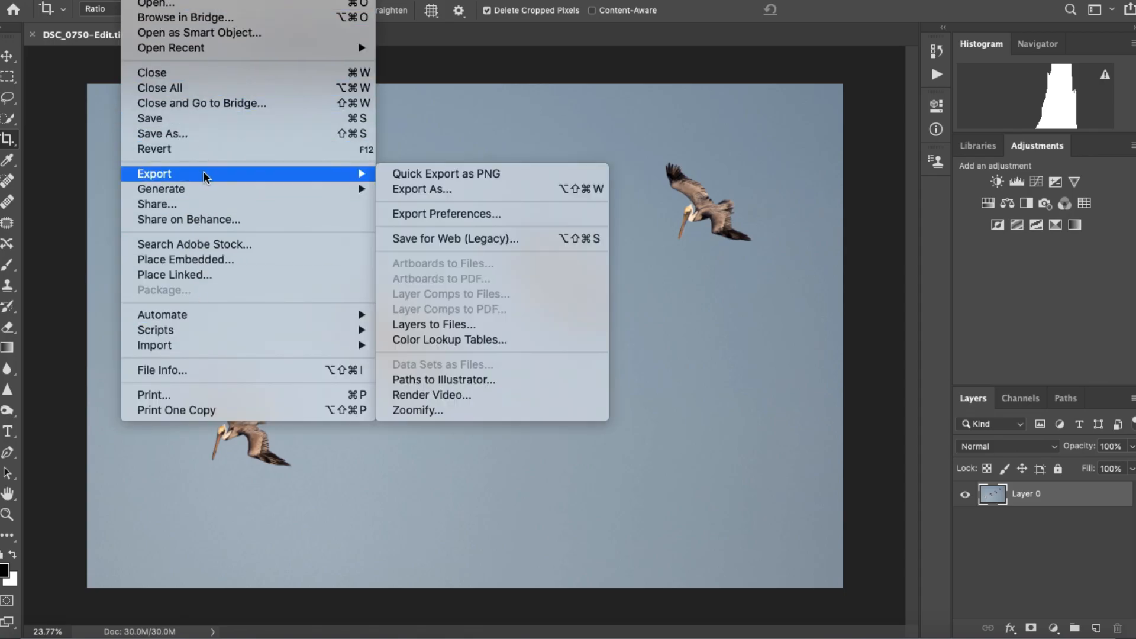